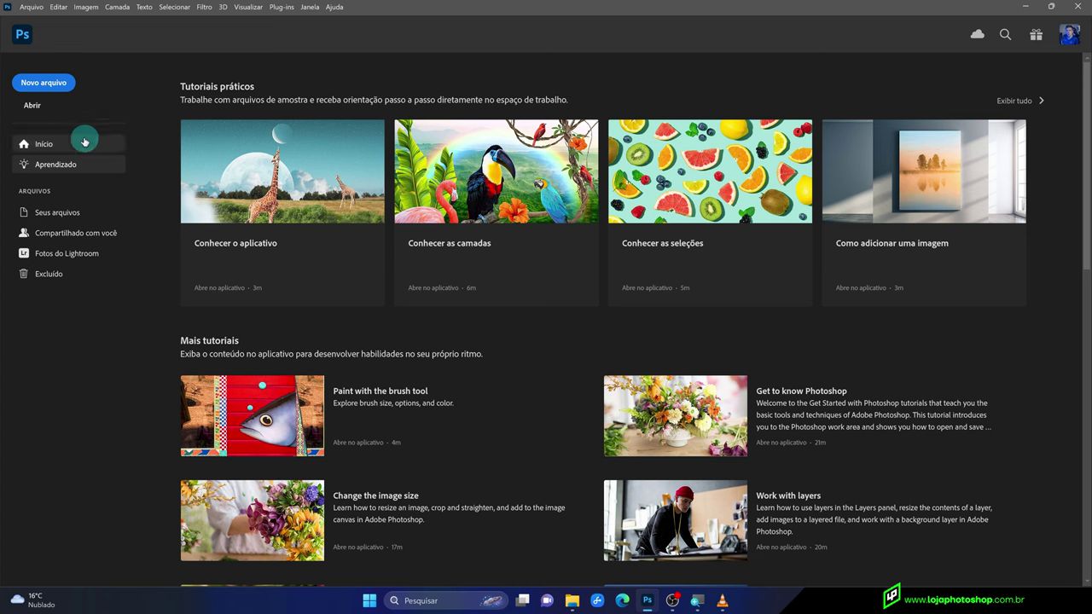
Create a blank white 1080 × 1350 px RGB document at 72 ppi
click(56, 90)
click(722, 199)
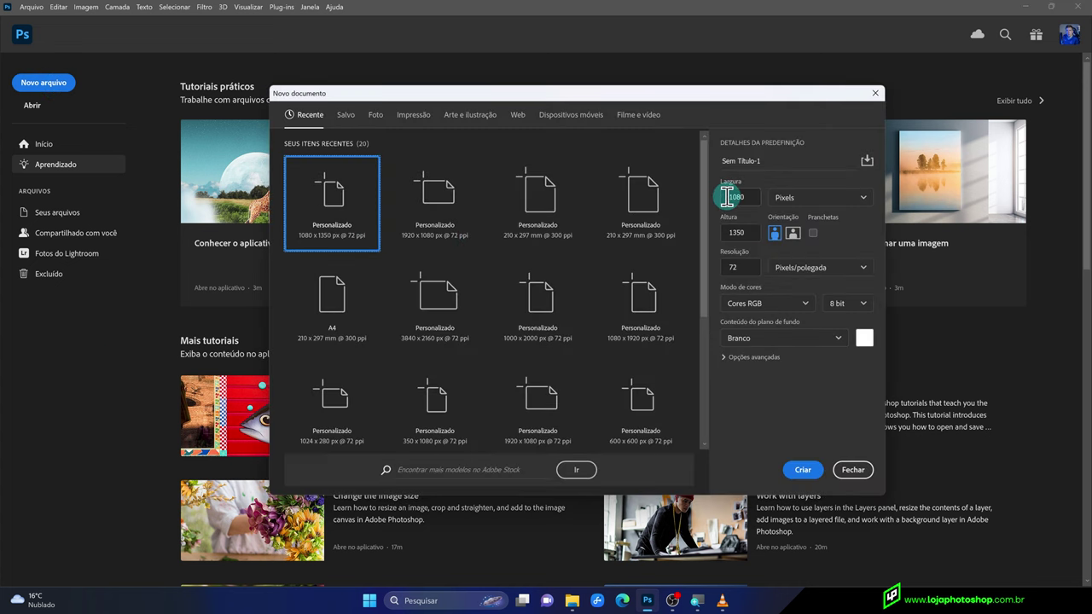
click(730, 232)
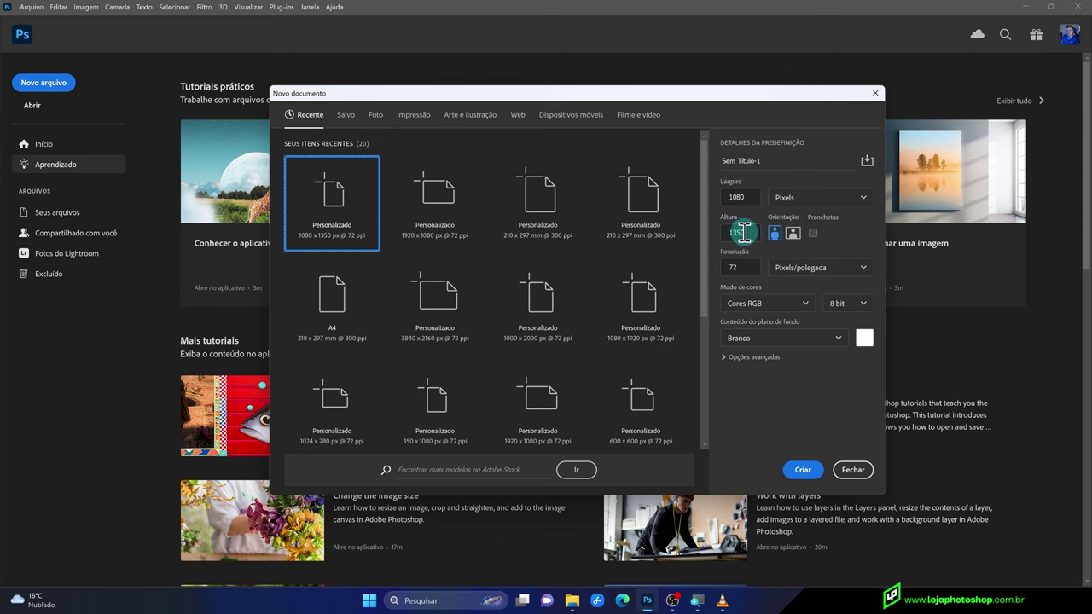
click(762, 260)
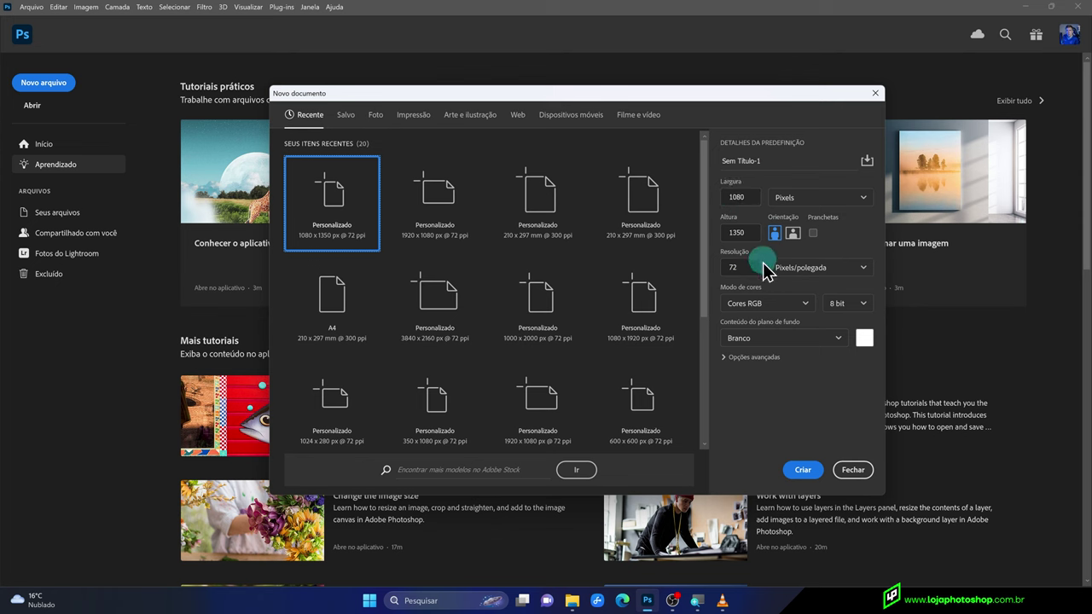
click(739, 304)
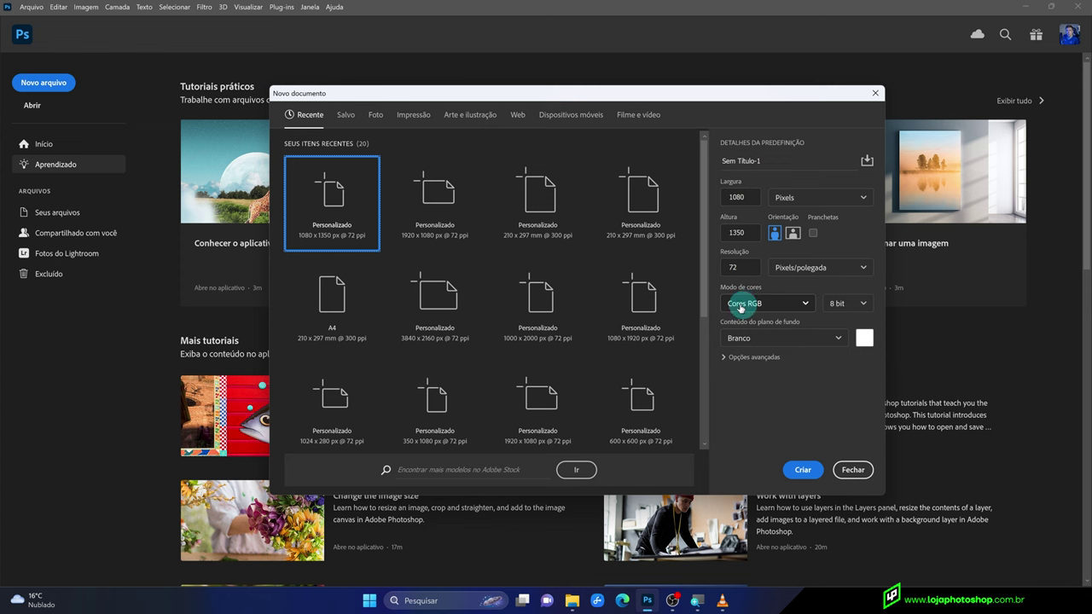
click(802, 470)
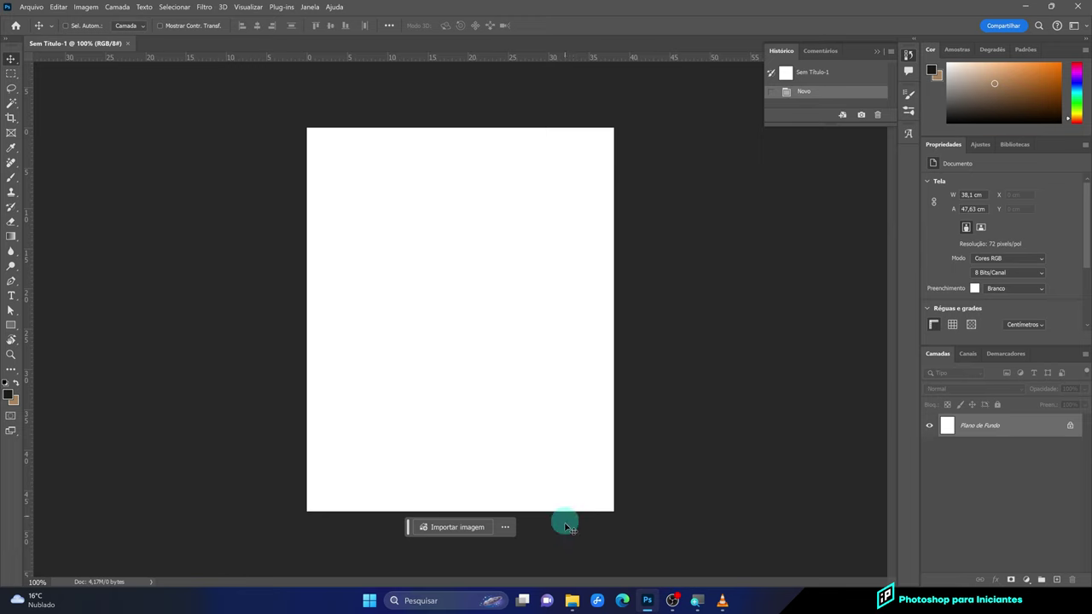
click(571, 600)
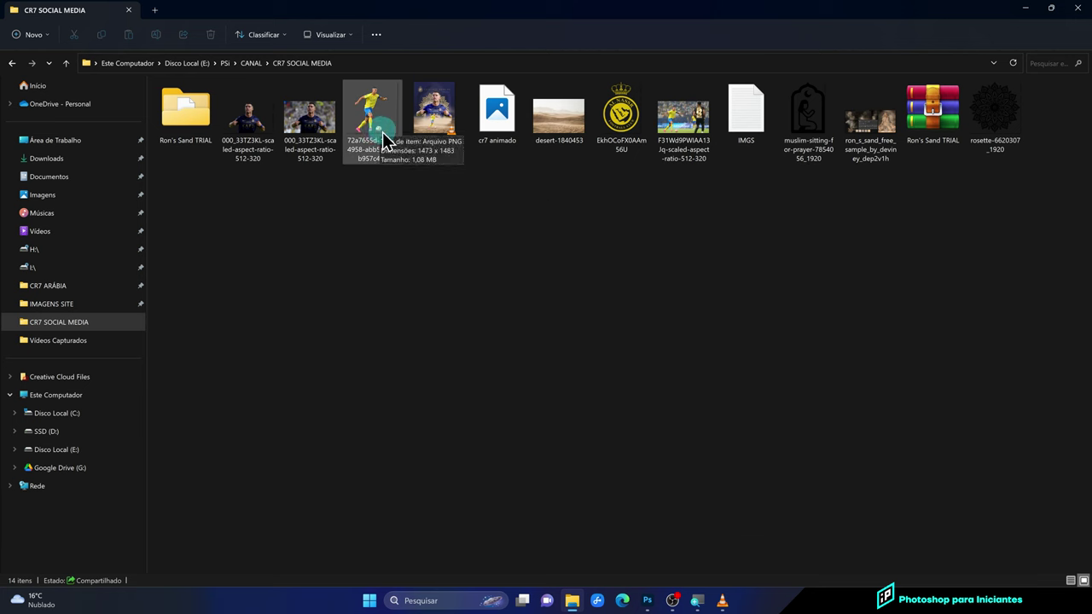
double_click(689, 121)
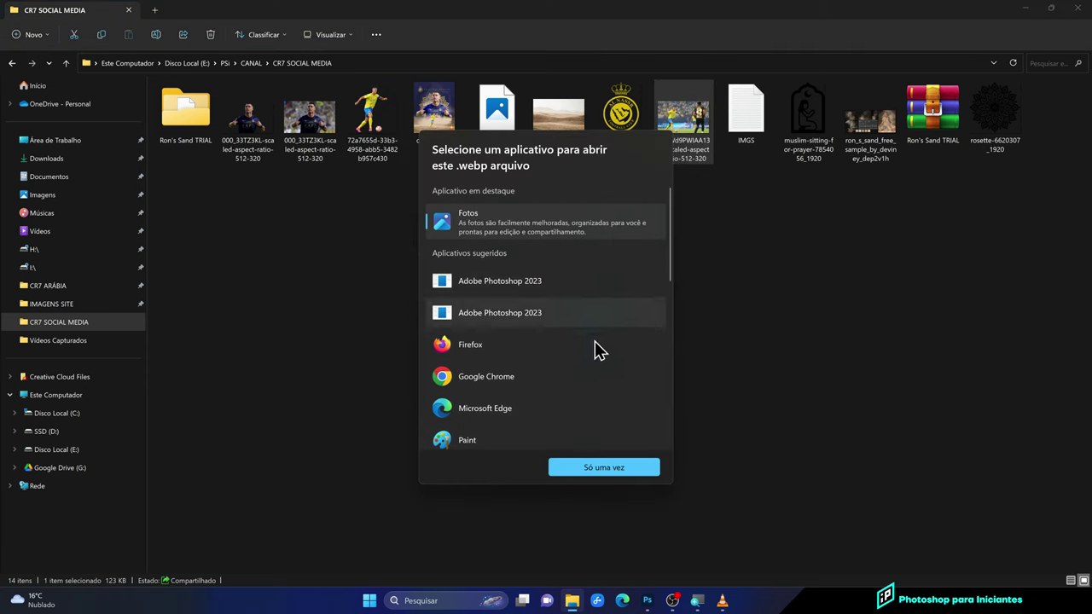
click(602, 468)
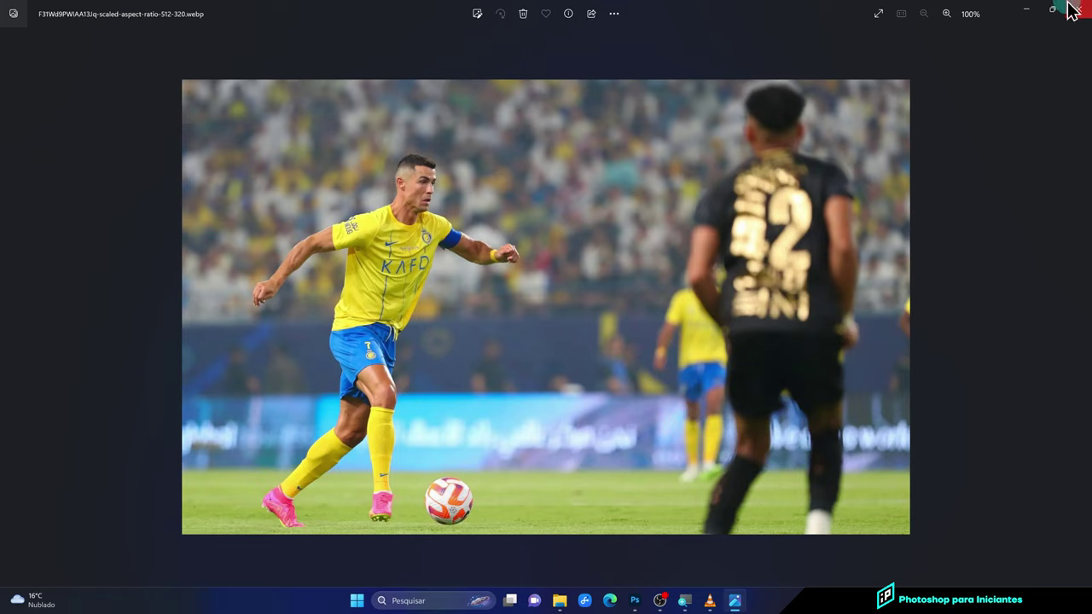
click(1079, 11)
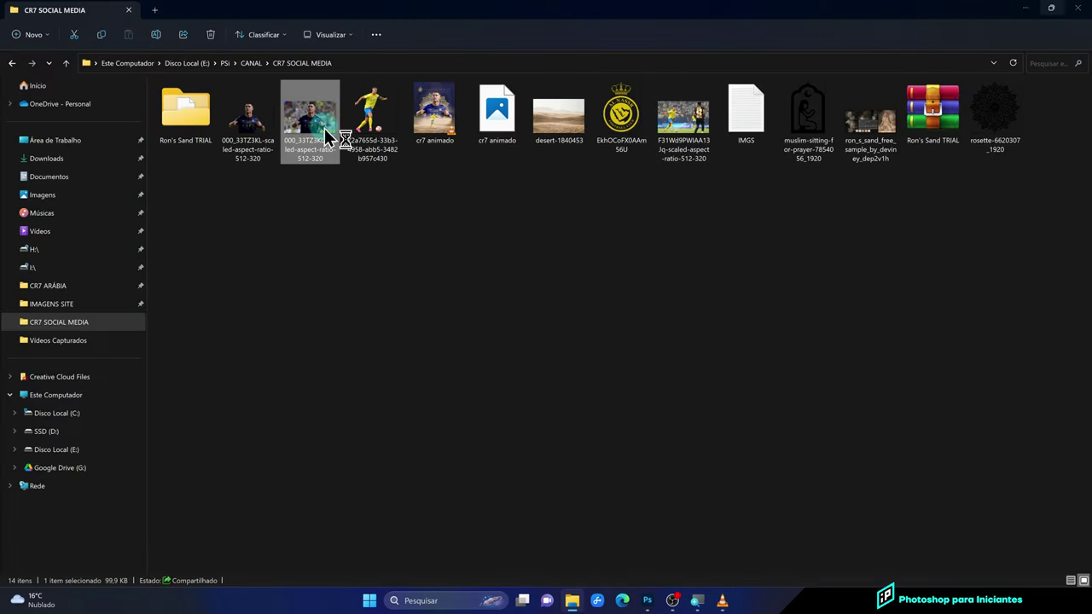
double_click(318, 126)
click(554, 223)
click(618, 468)
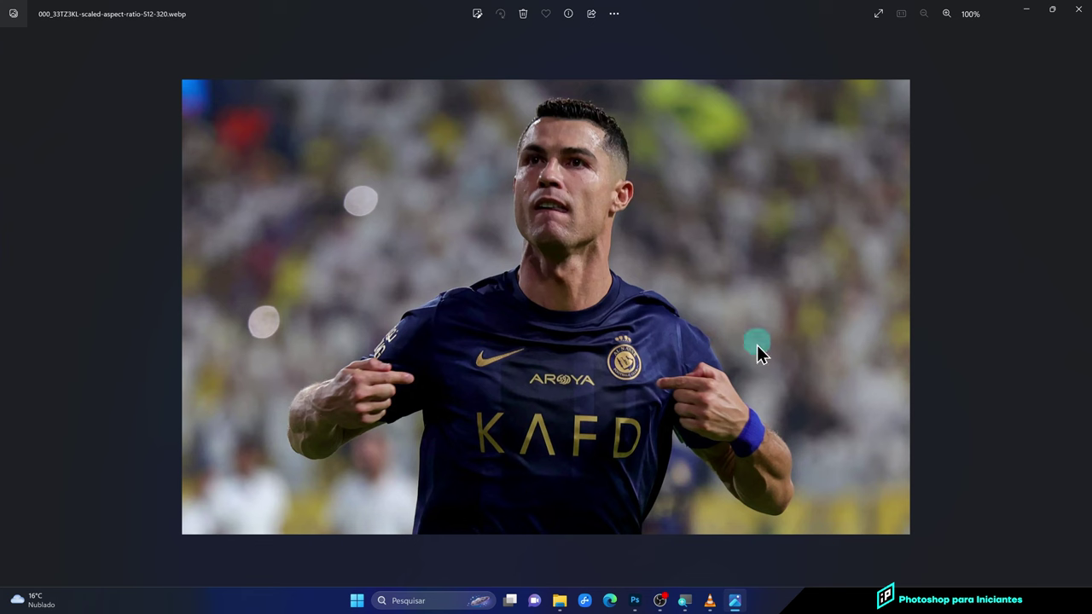
click(1079, 9)
click(256, 140)
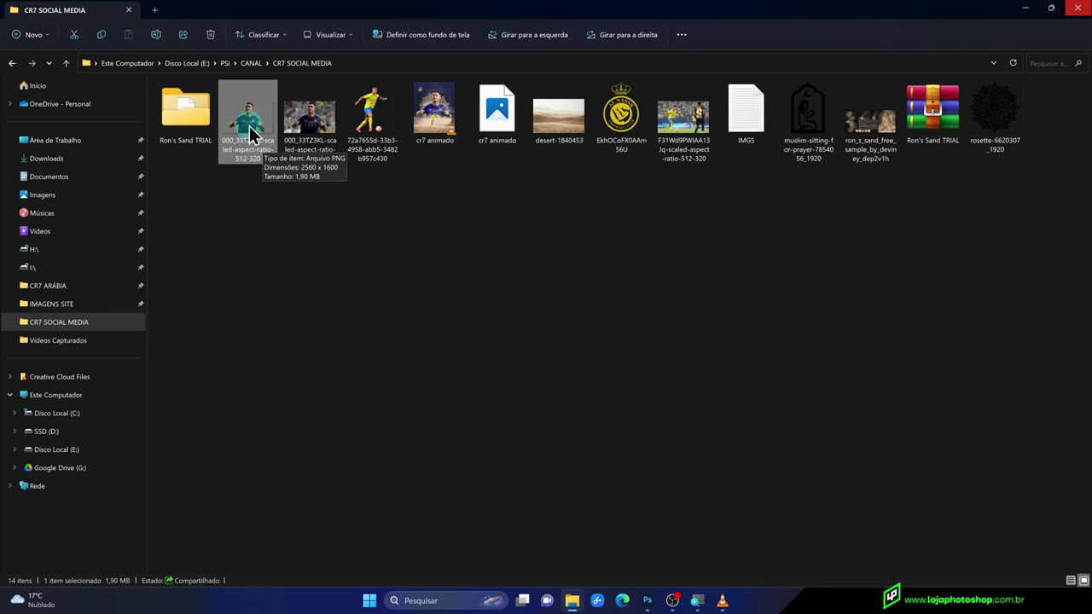
click(647, 600)
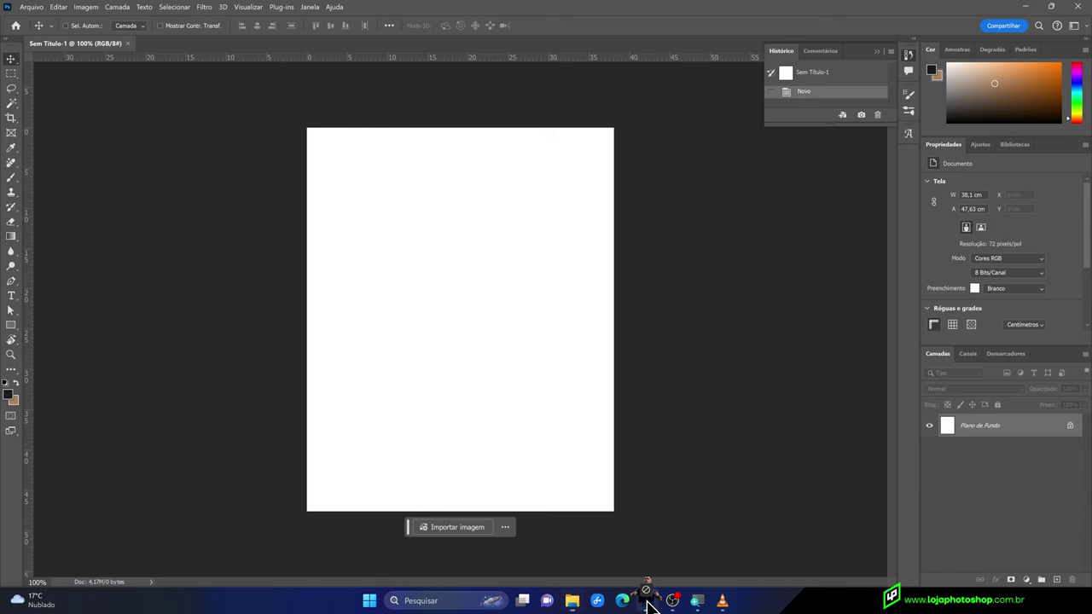
Place the navy-jersey Ronaldo cutout, enlarge it from the centre and move it higher on the page
drag(495, 358, 494, 356)
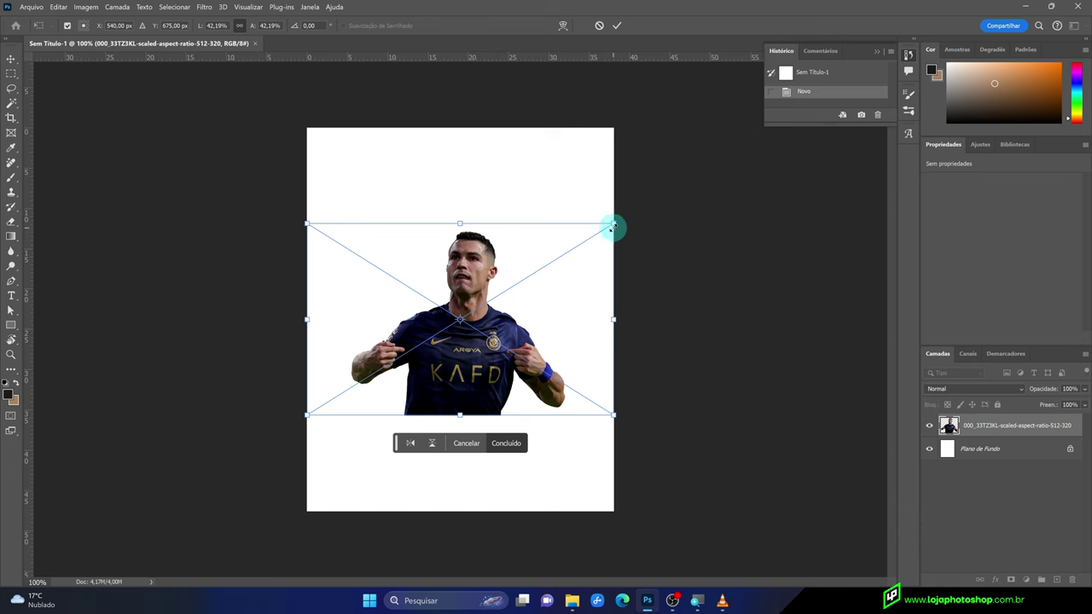
drag(612, 226, 639, 200)
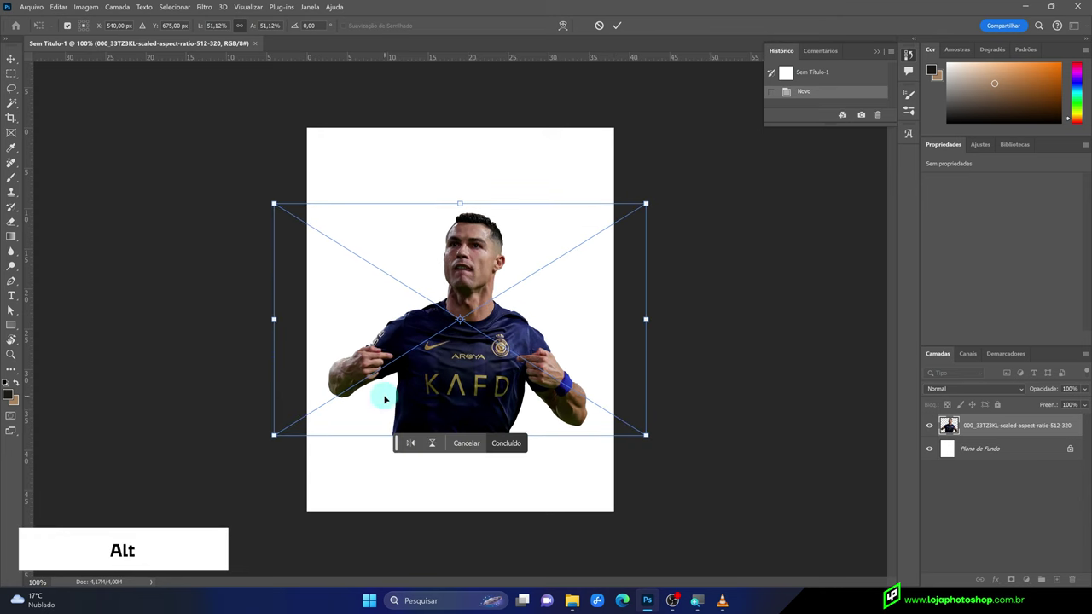
mouse_move(460, 382)
mouse_down()
mouse_move(475, 351)
mouse_move(475, 367)
mouse_up()
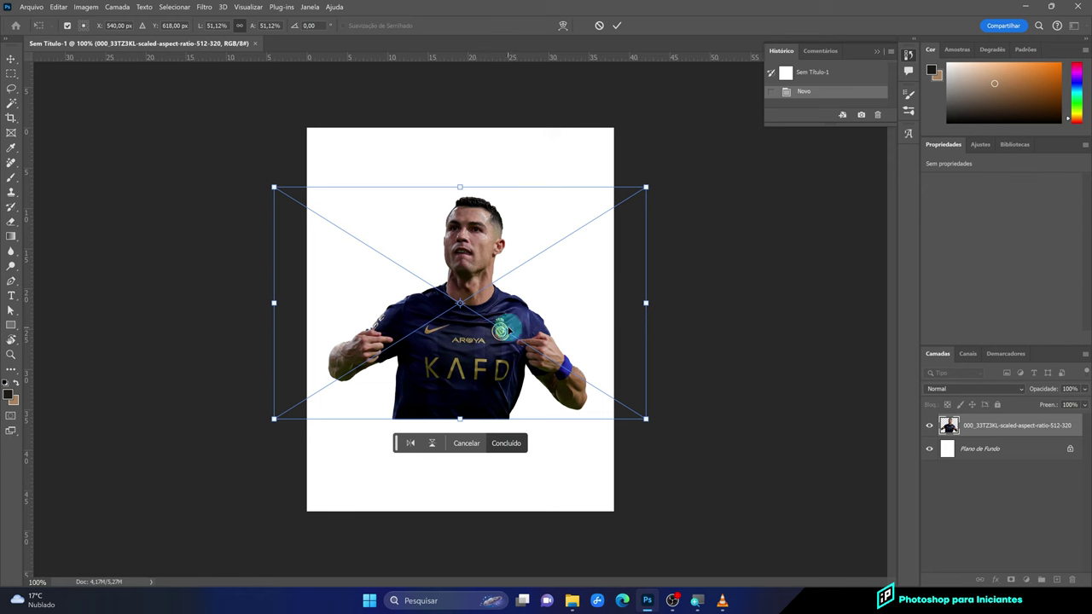
click(616, 25)
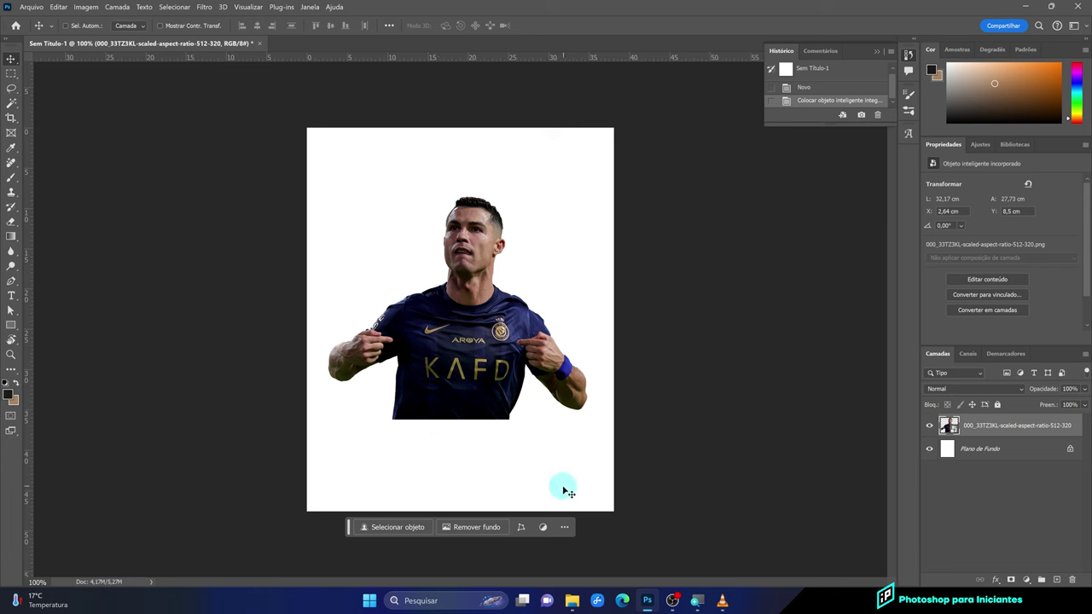
click(571, 600)
Place the yellow-kit dribbling cutout, scaled down small and positioned just below the chest
mouse_move(382, 136)
mouse_down()
mouse_move(551, 476)
mouse_move(638, 559)
mouse_up()
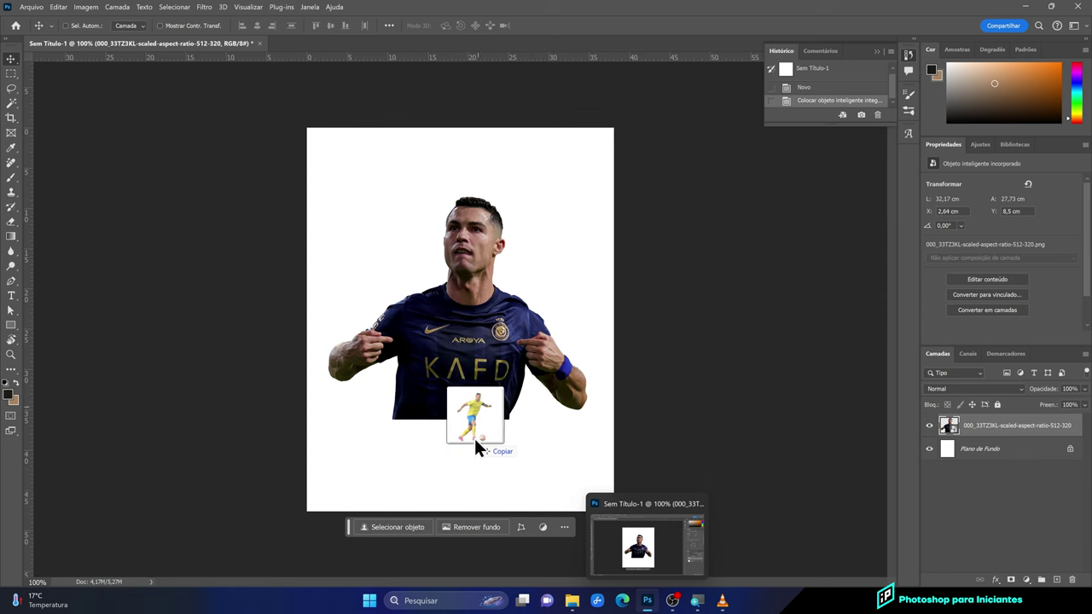
drag(638, 559, 473, 446)
mouse_move(612, 166)
mouse_down()
mouse_move(533, 259)
mouse_move(524, 249)
mouse_up()
mouse_move(506, 295)
mouse_down()
mouse_move(513, 383)
mouse_move(504, 377)
mouse_up()
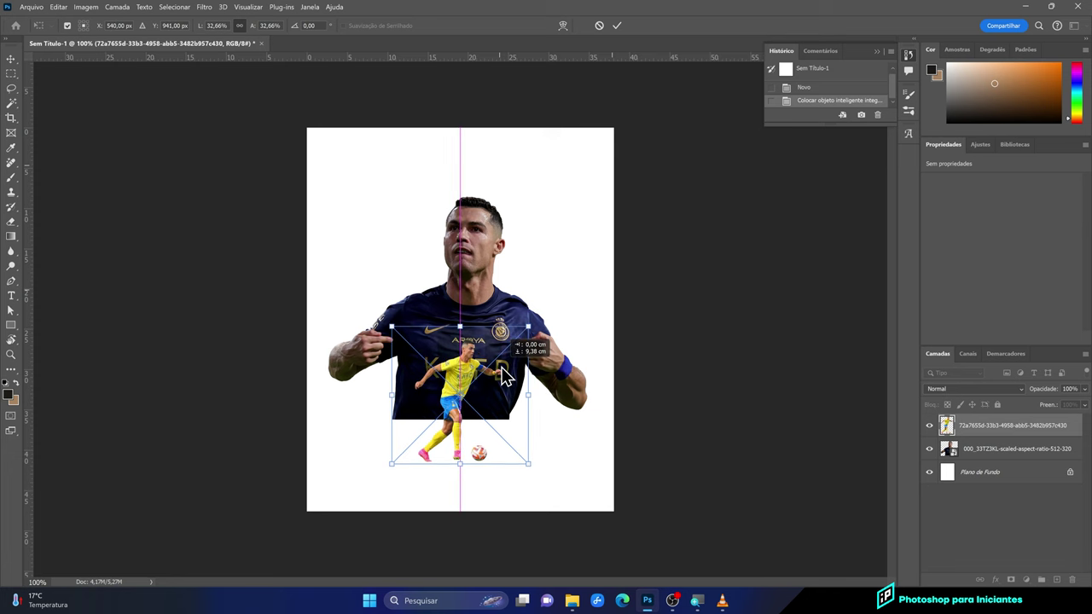
drag(504, 377, 504, 380)
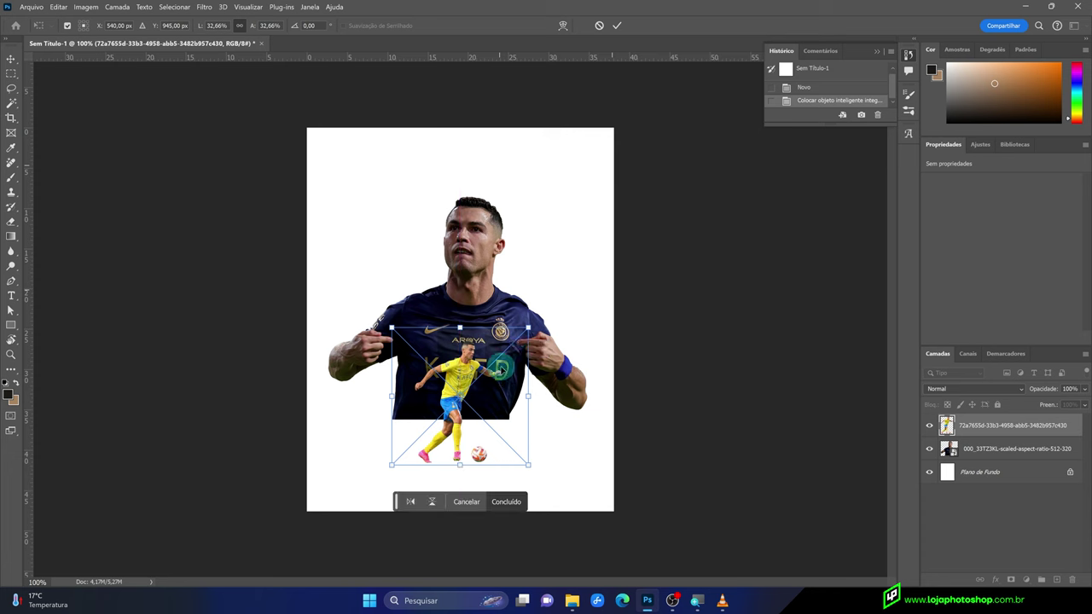
drag(527, 329, 524, 331)
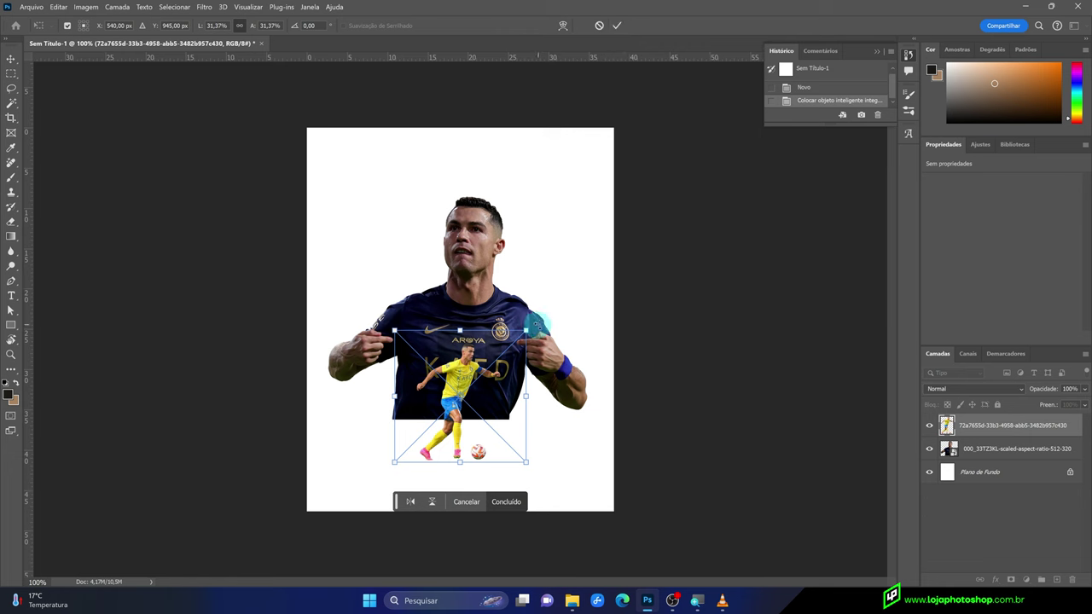
drag(528, 329, 532, 325)
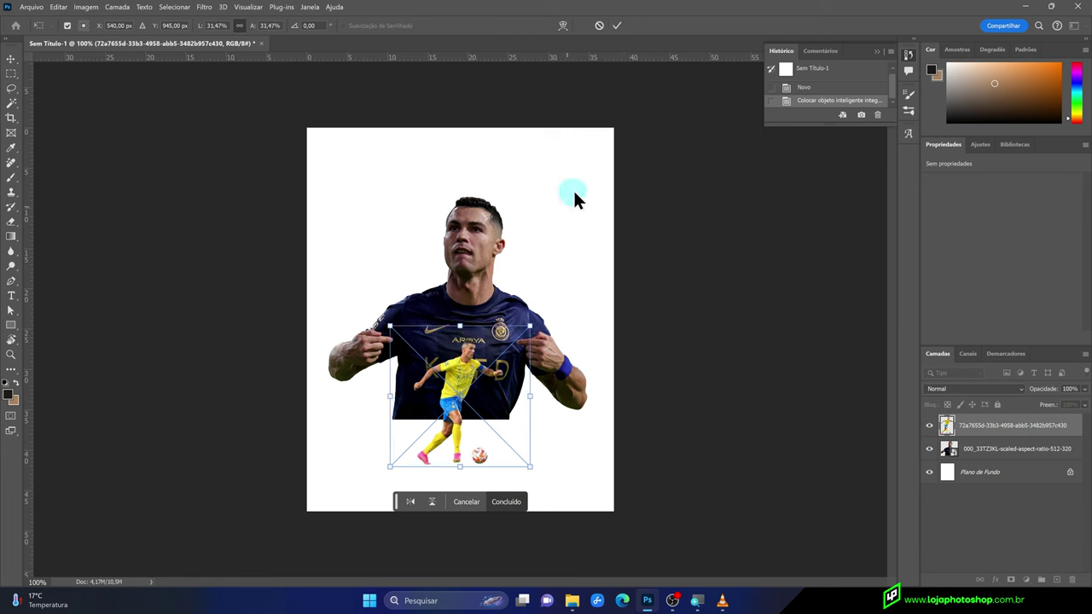
click(616, 26)
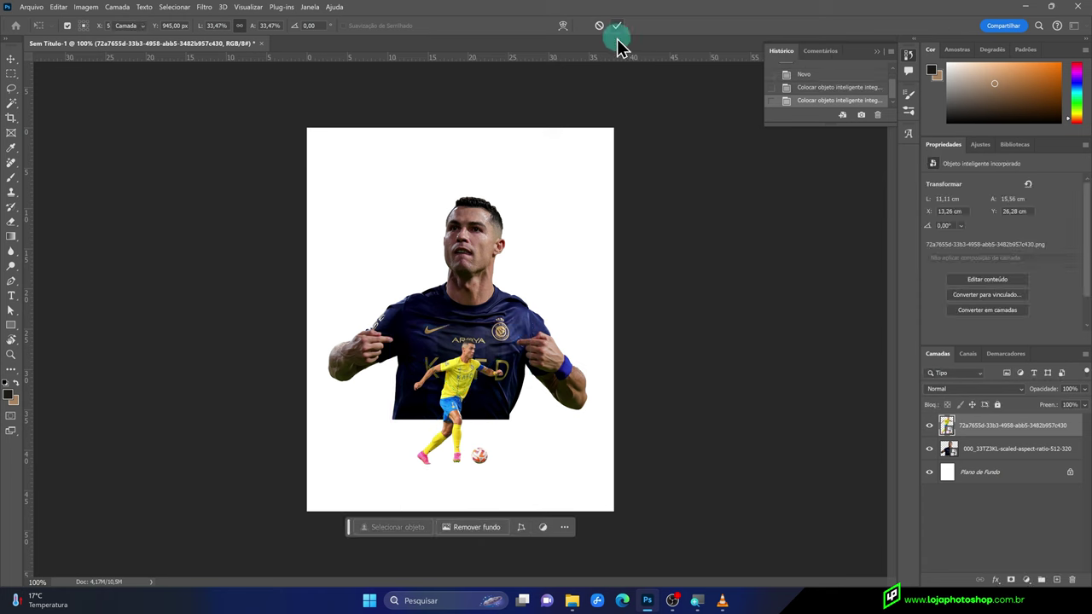
Move the navy-jersey portrait slightly up and enlarge it a little
click(977, 446)
drag(522, 307, 522, 295)
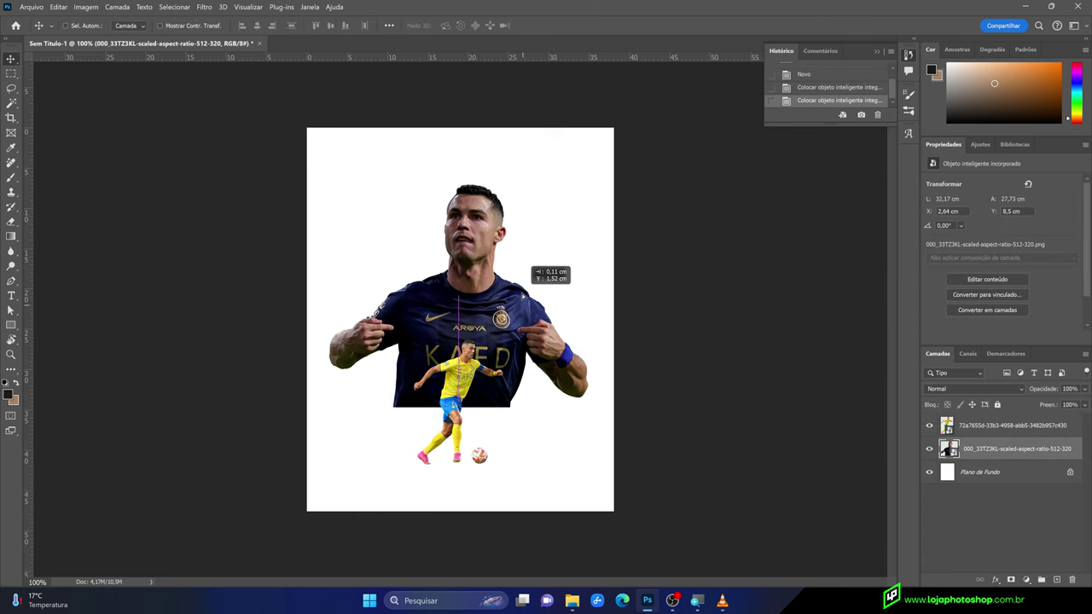
key(ctrl+t)
drag(648, 174, 653, 174)
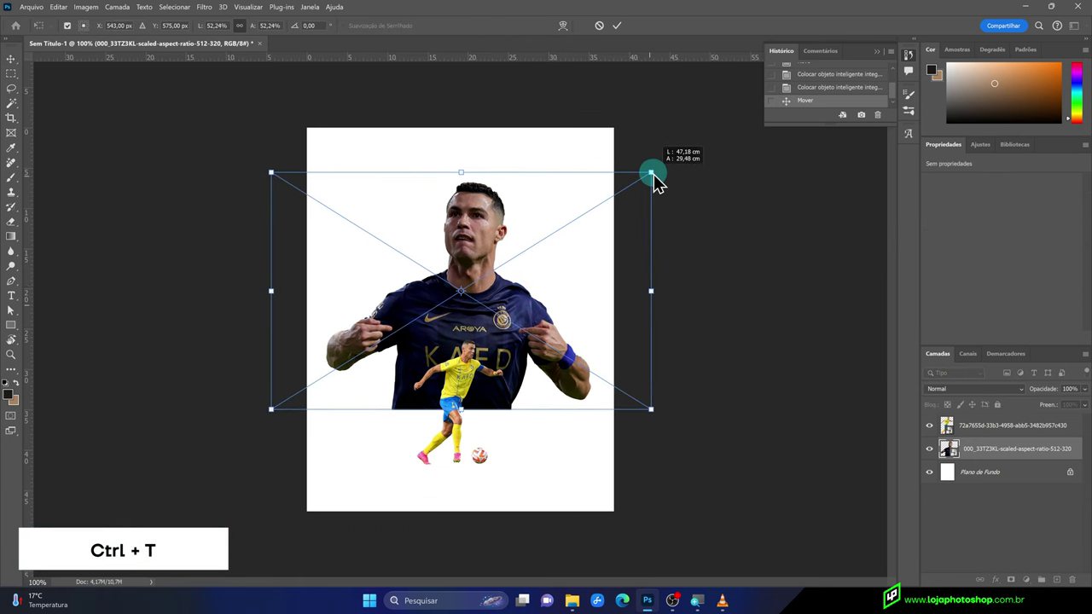
click(615, 27)
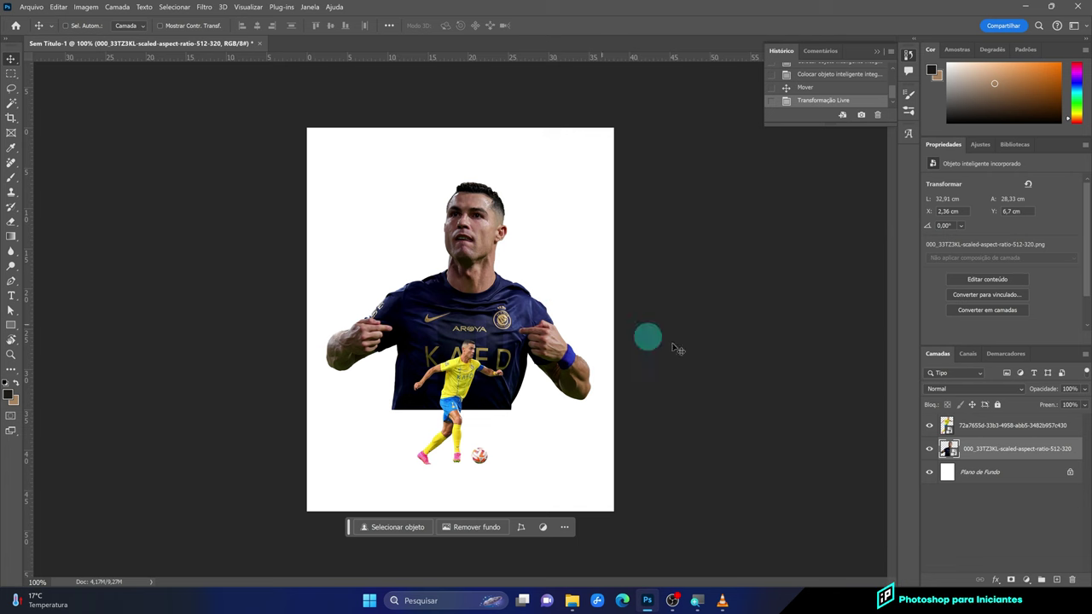
click(972, 471)
Add a gradient fill layer and set its start colour to near-black #17191d
click(1024, 579)
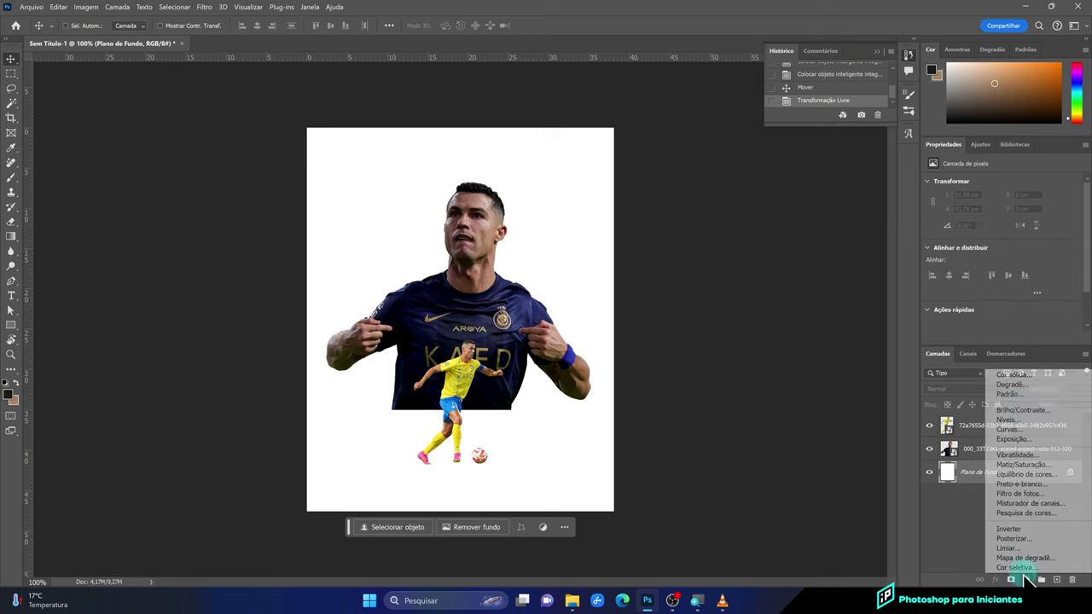
click(1019, 385)
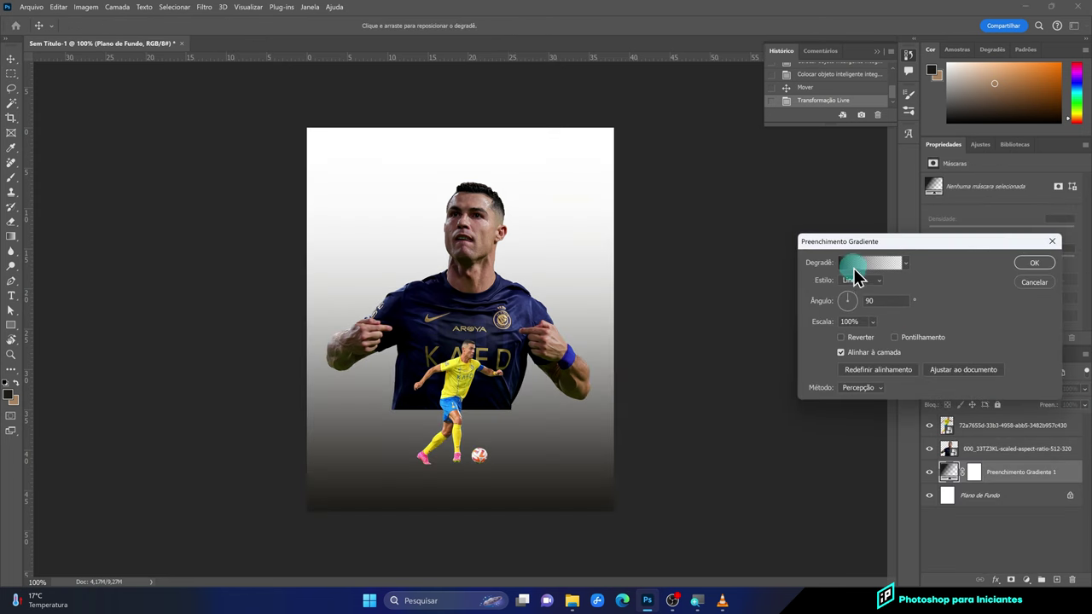
click(856, 266)
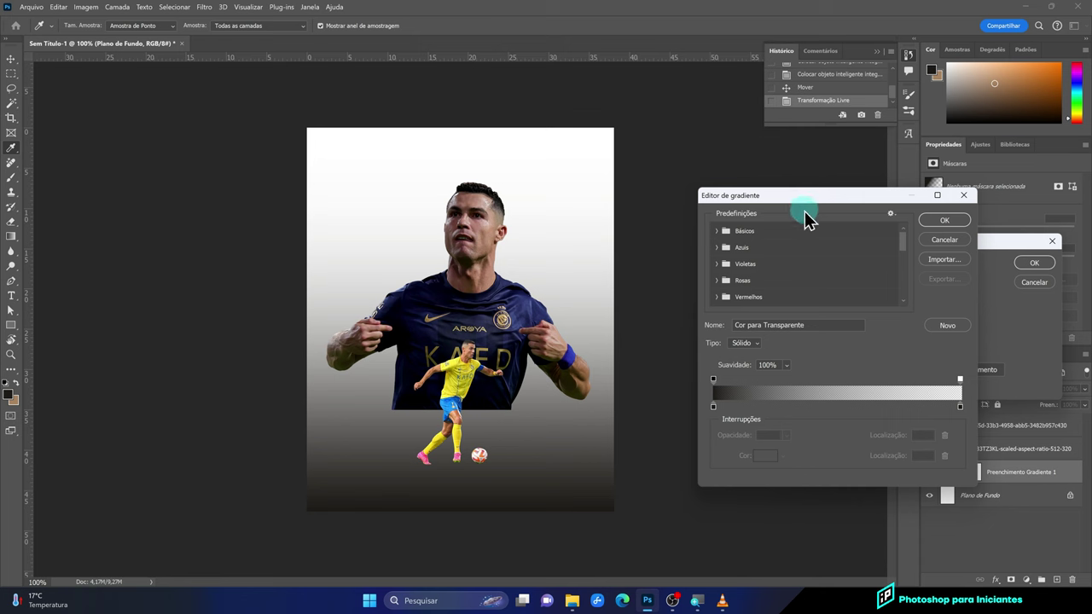
click(713, 407)
click(764, 455)
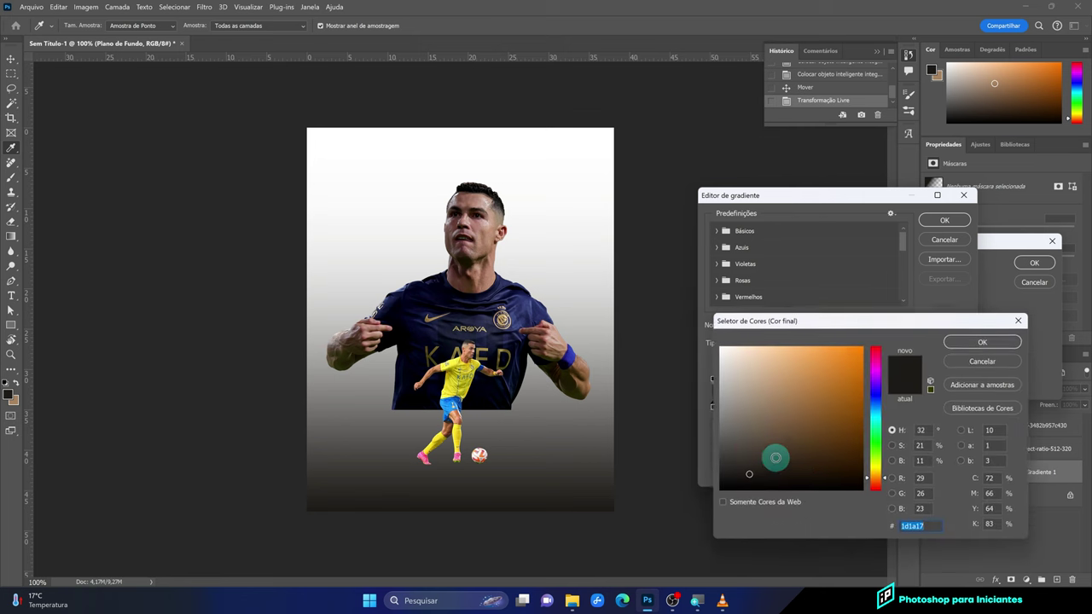
drag(876, 455, 879, 399)
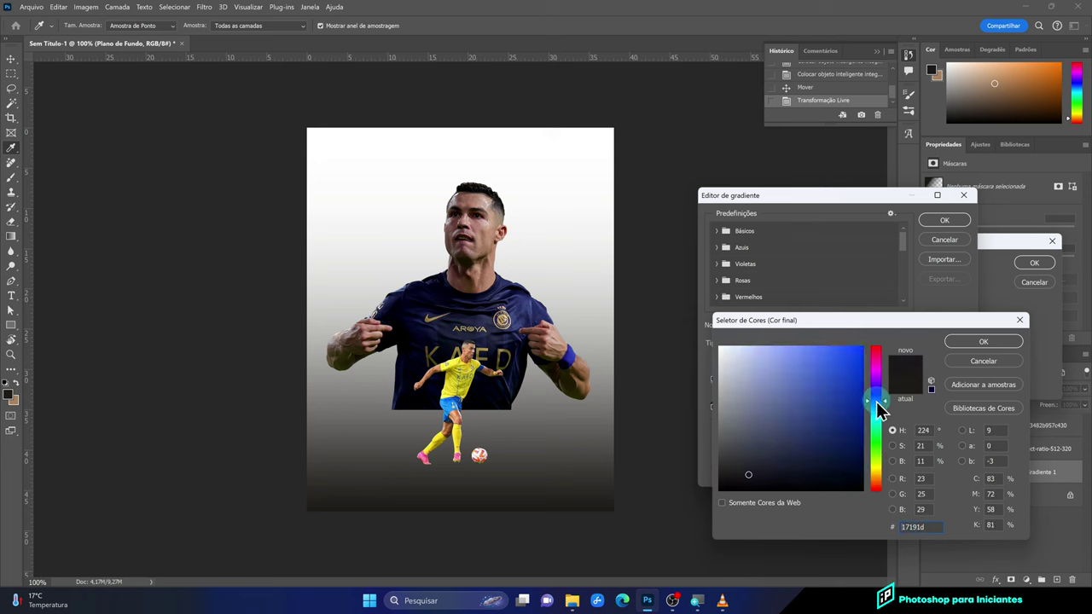
click(994, 341)
Set the gradient's end stop to deep blue #284178 at 100% opacity
click(959, 379)
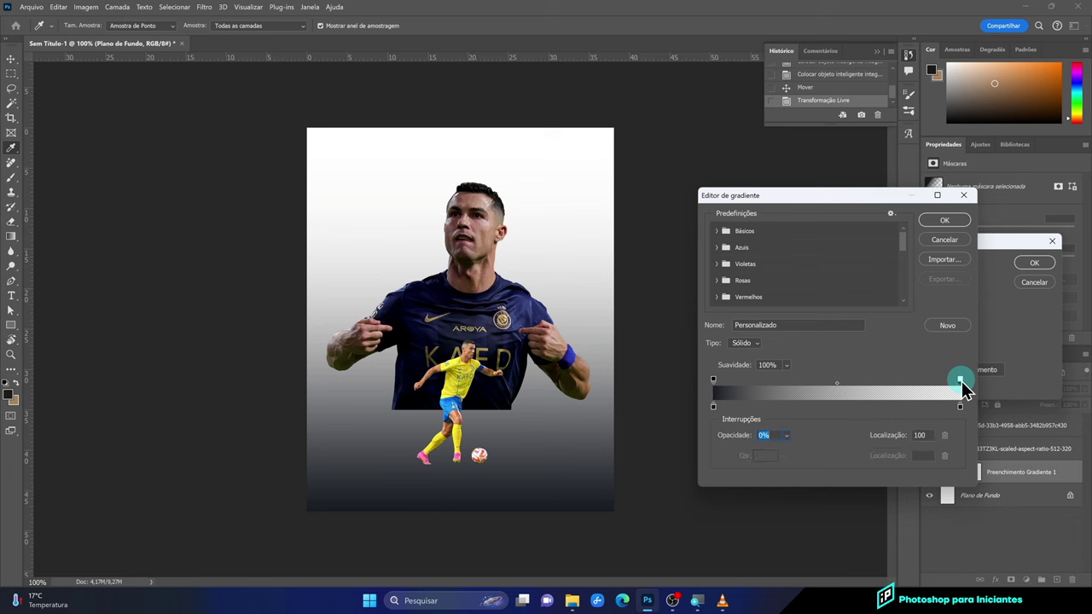
drag(740, 435, 942, 424)
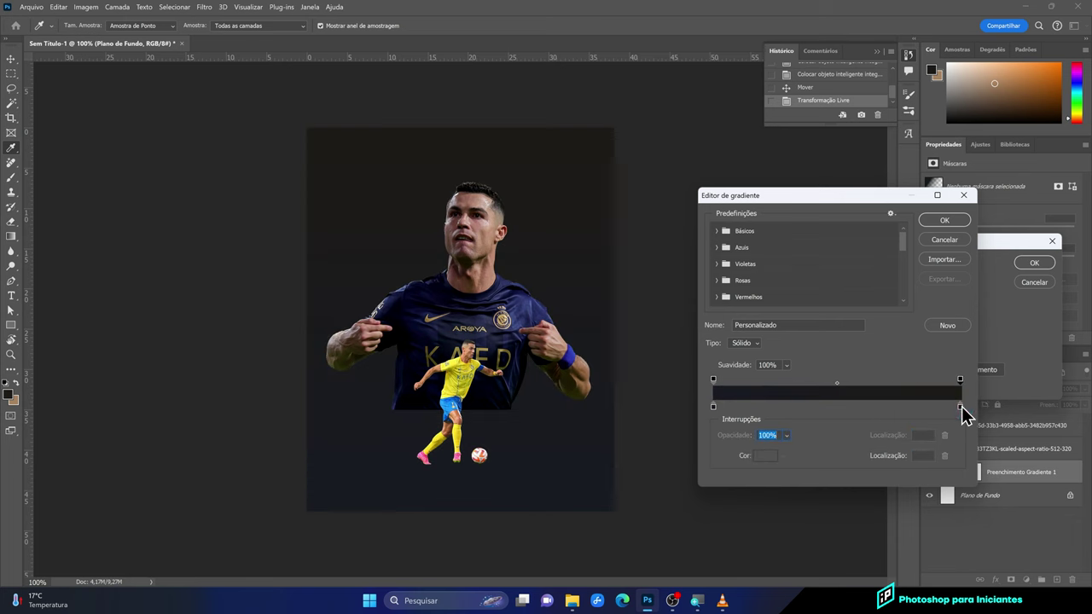
double_click(960, 406)
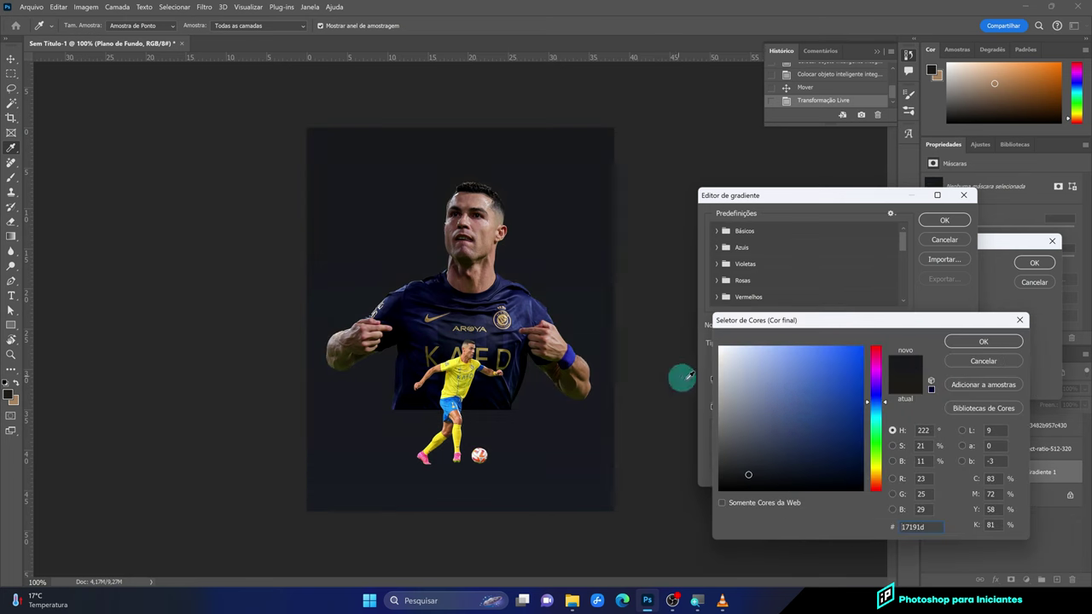
mouse_move(827, 408)
mouse_down()
mouse_move(823, 395)
mouse_move(818, 414)
mouse_move(794, 415)
mouse_move(814, 422)
mouse_up()
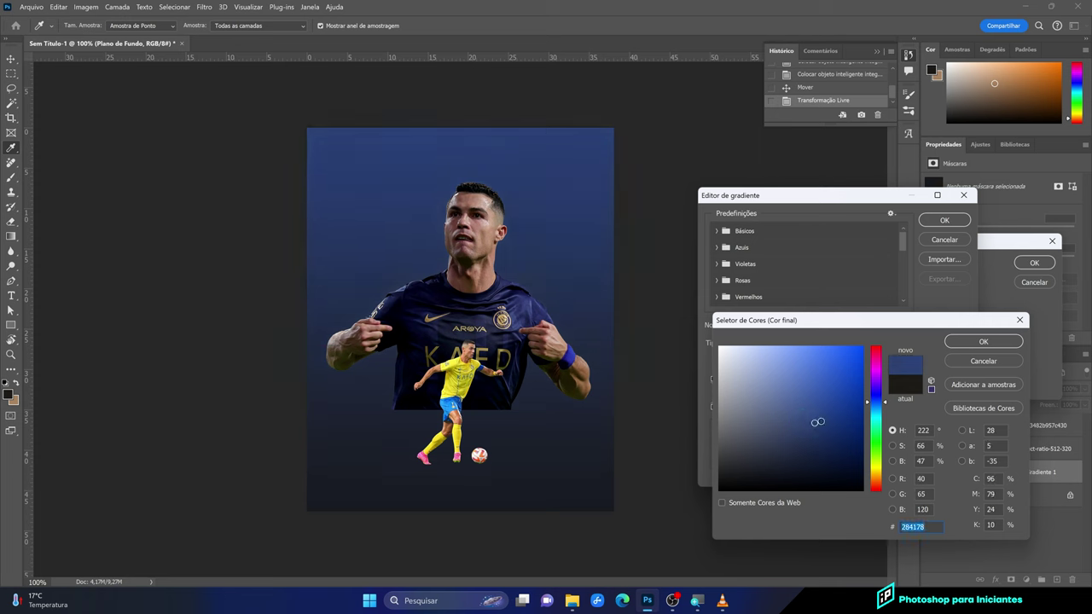
click(972, 342)
click(942, 242)
Set the gradient angle to 53.01° and apply the fill
click(871, 318)
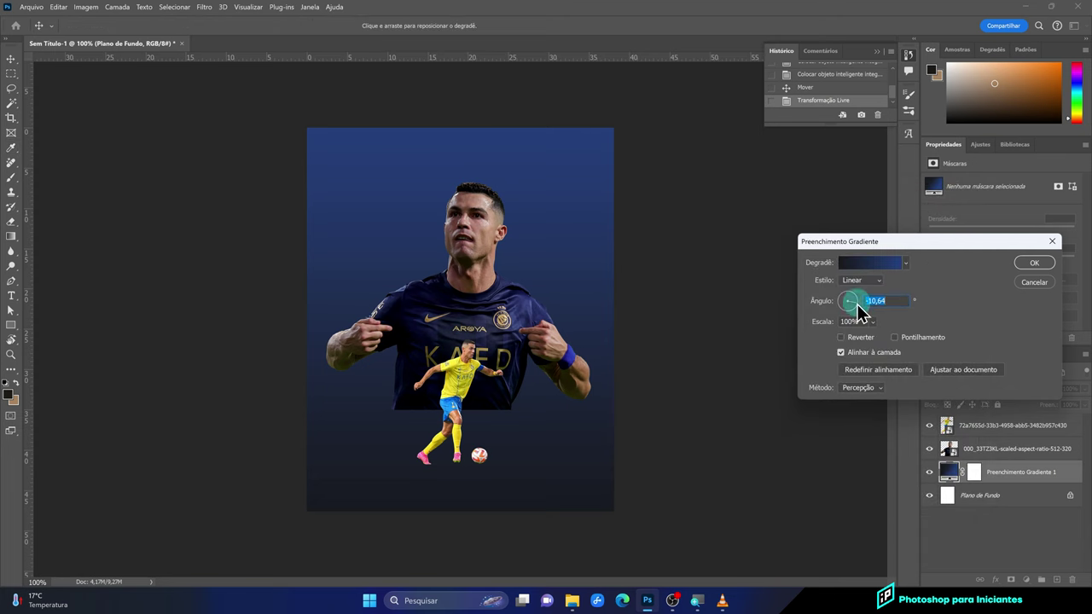
drag(856, 304, 854, 298)
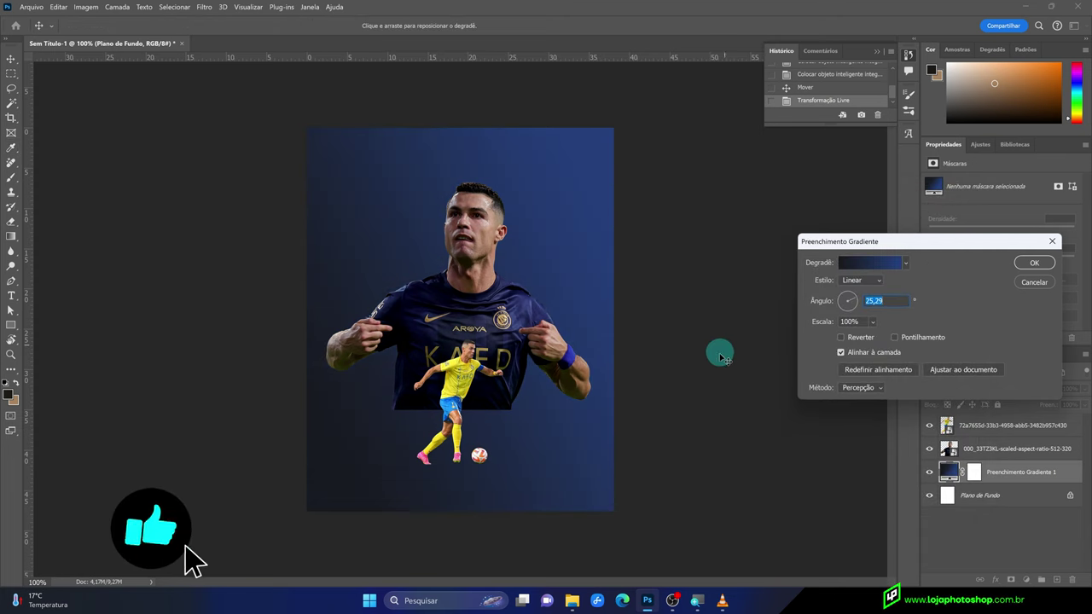
drag(845, 304, 857, 307)
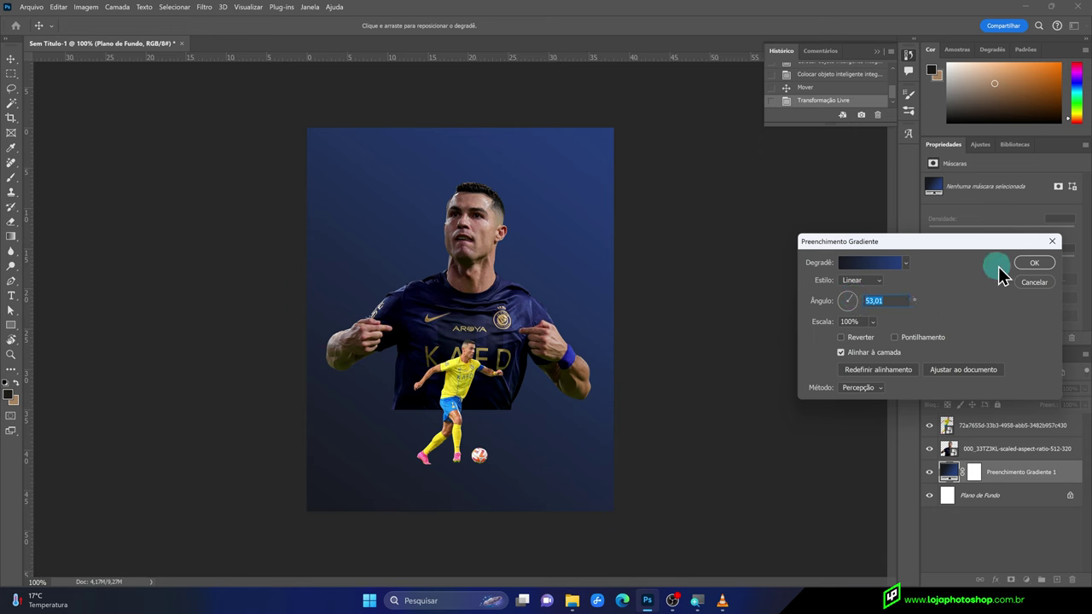
click(1030, 264)
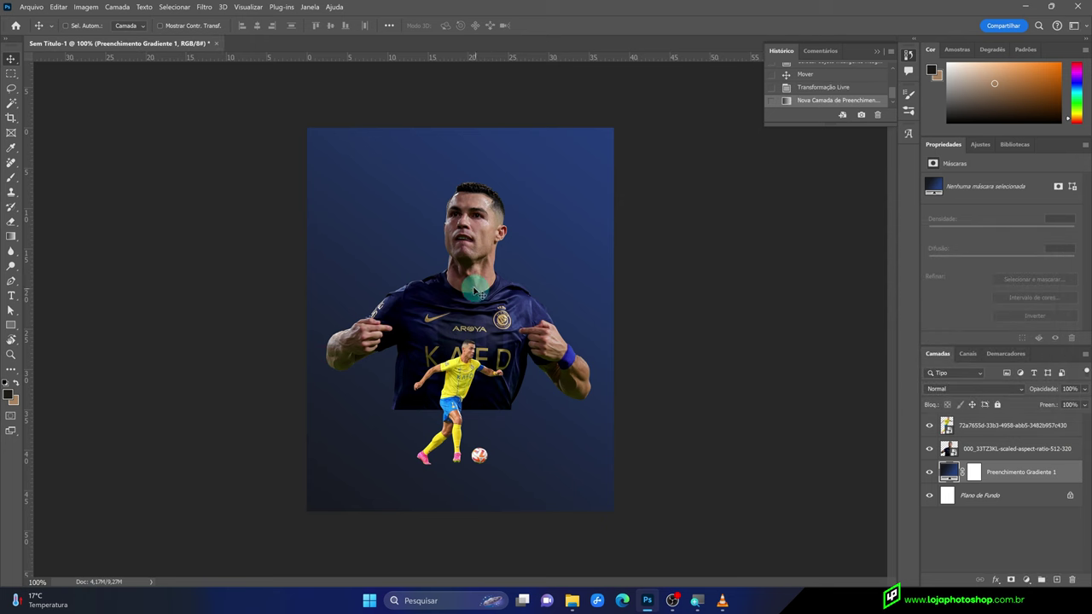
click(1003, 452)
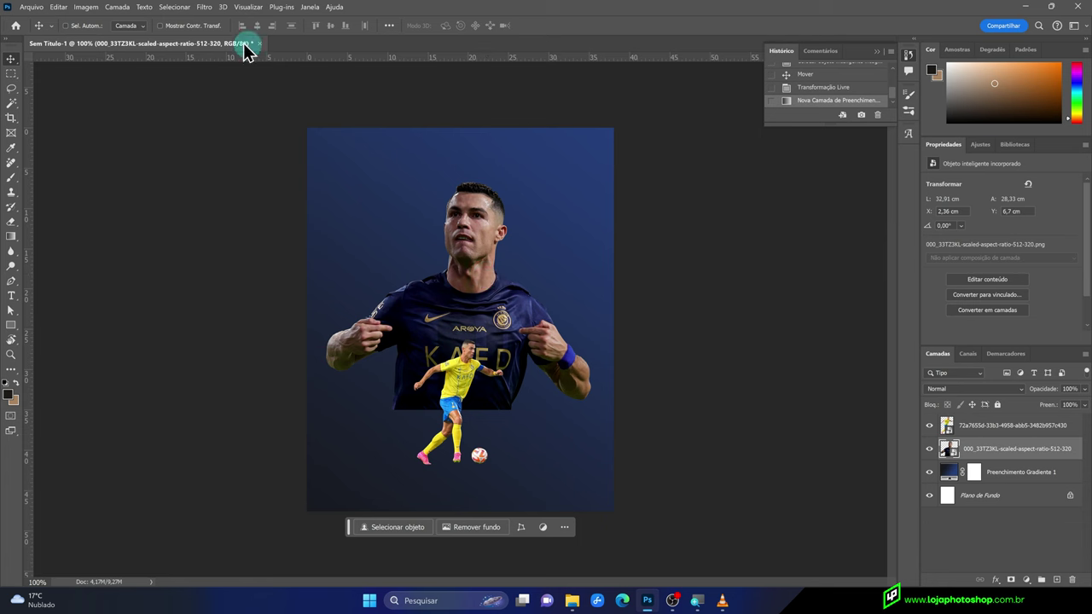
Apply Camera Raw to the half-body cutout with Highlights -15, Shadows +100 and Exposure +0.70
click(206, 7)
key(ctrl+shift+a)
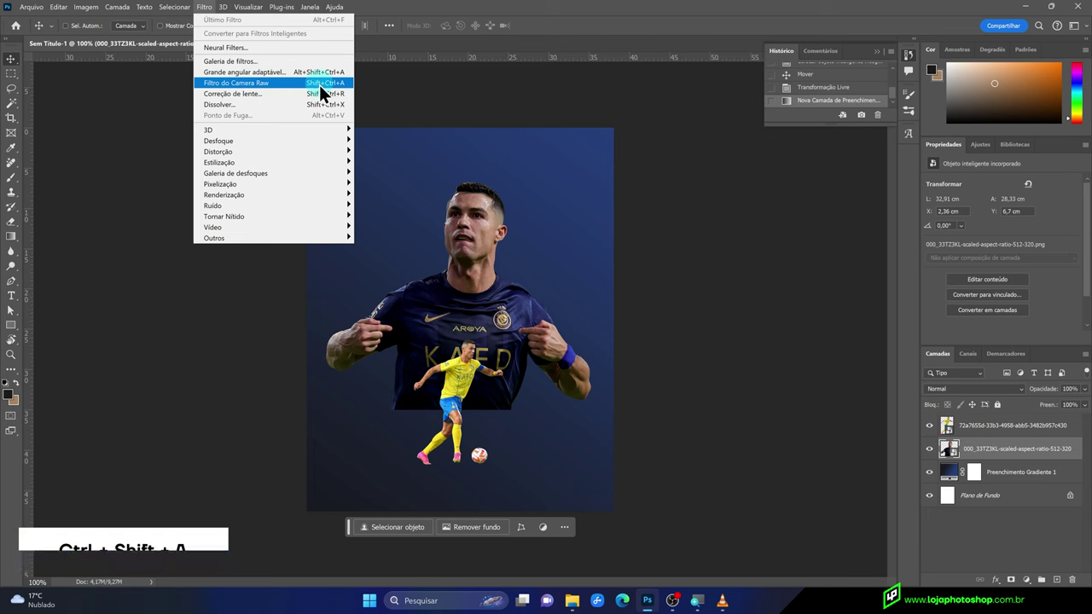
click(344, 85)
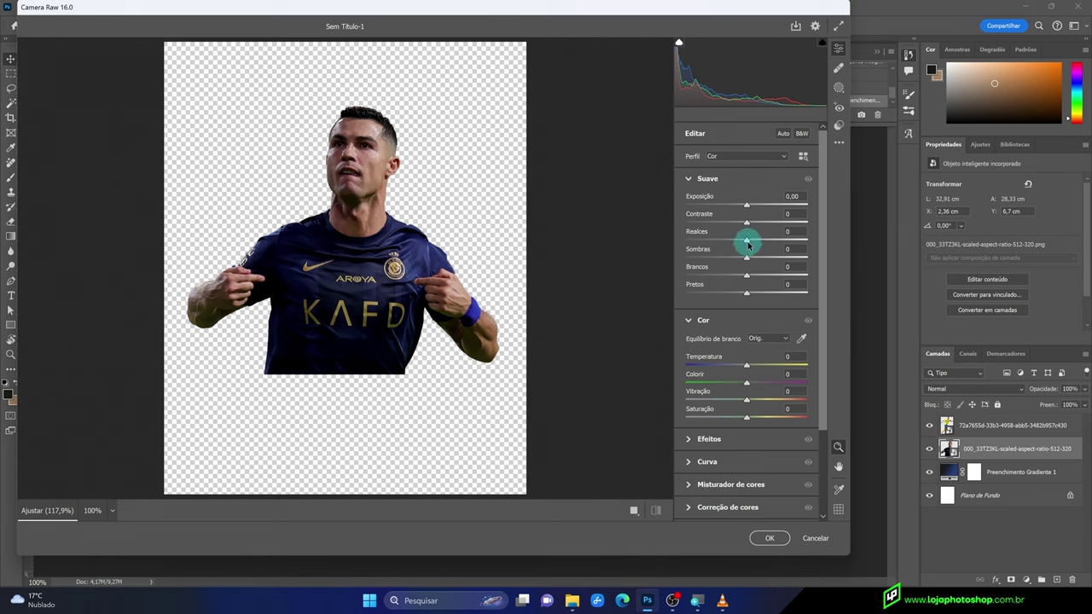
mouse_move(747, 242)
mouse_down()
mouse_move(737, 241)
mouse_move(816, 260)
mouse_up()
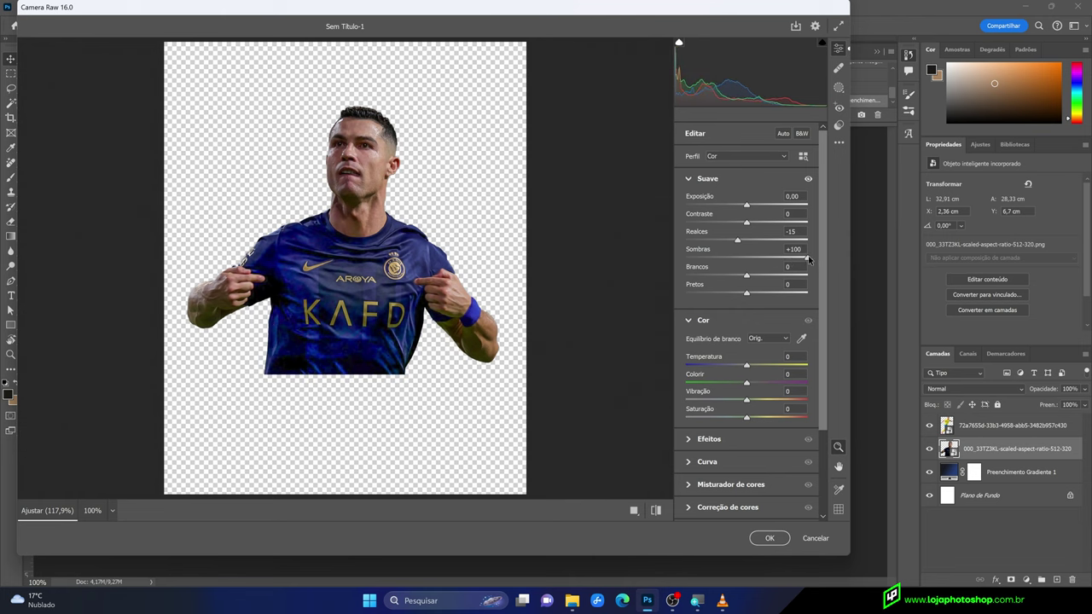
drag(746, 206, 754, 205)
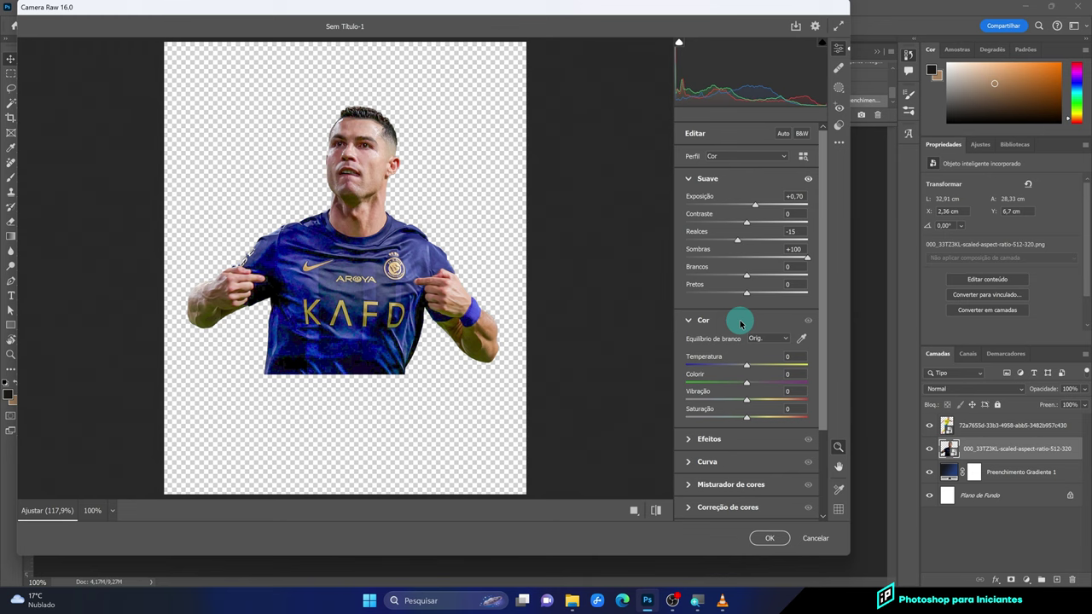
Add Texture +32 to the cutout and apply the Camera Raw filter
scroll(740, 324, down, 3)
scroll(740, 324, up, 2)
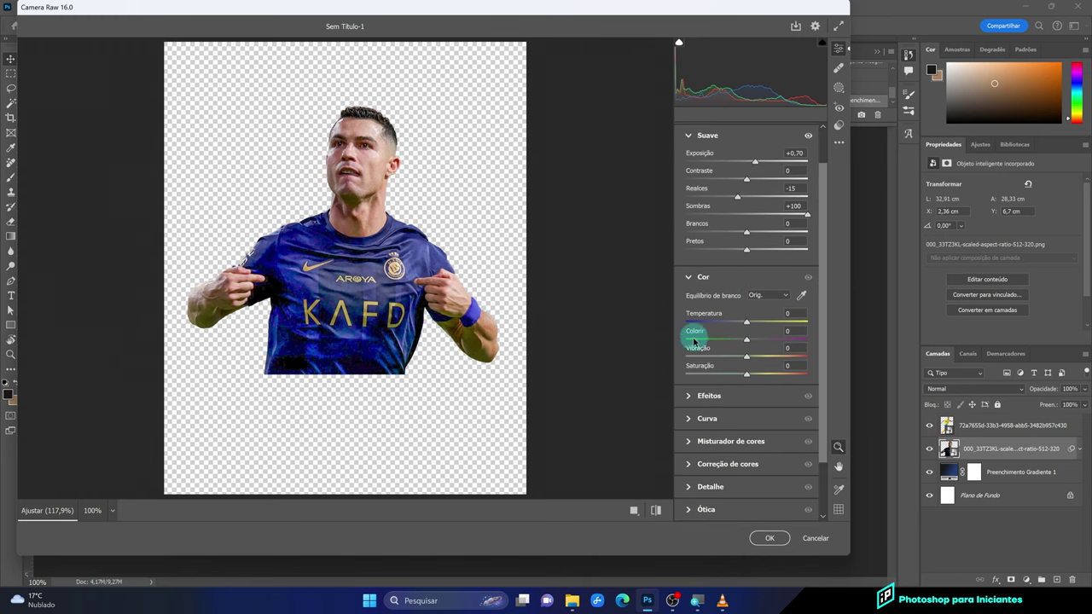
click(690, 396)
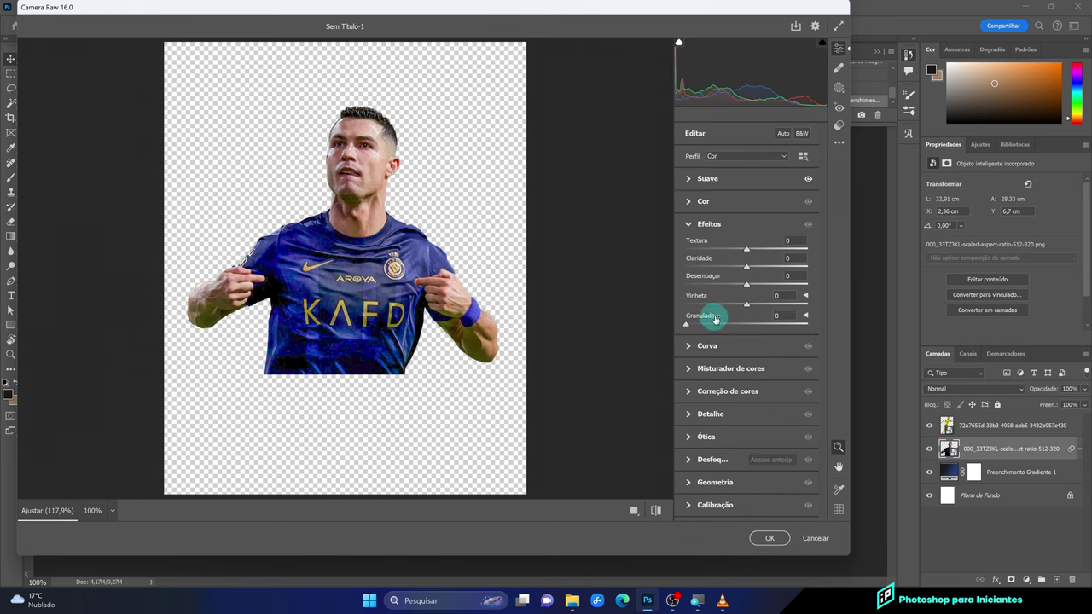
drag(746, 249, 774, 250)
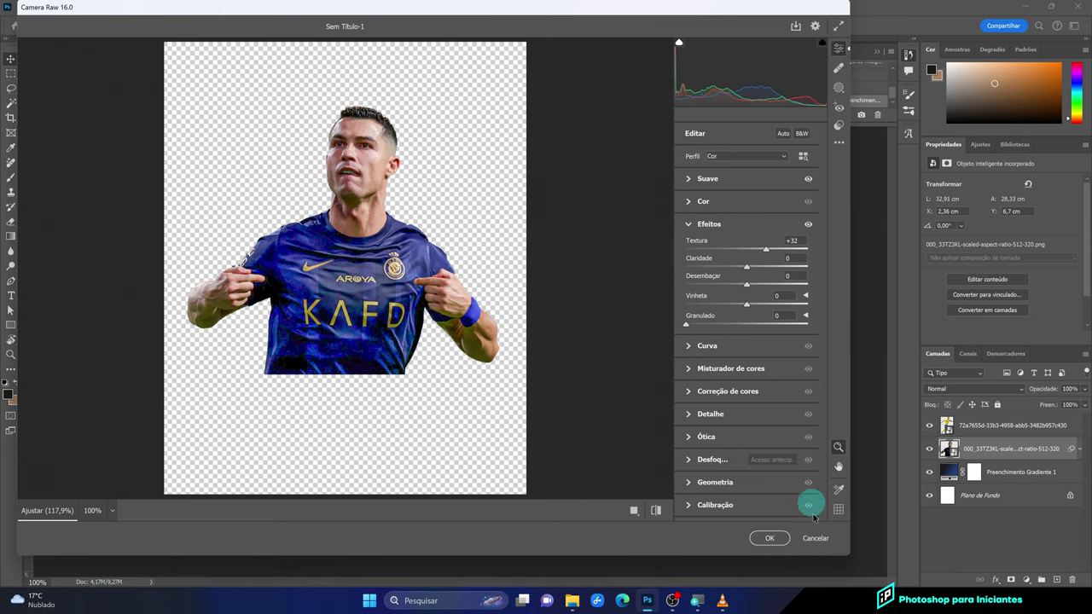
click(773, 539)
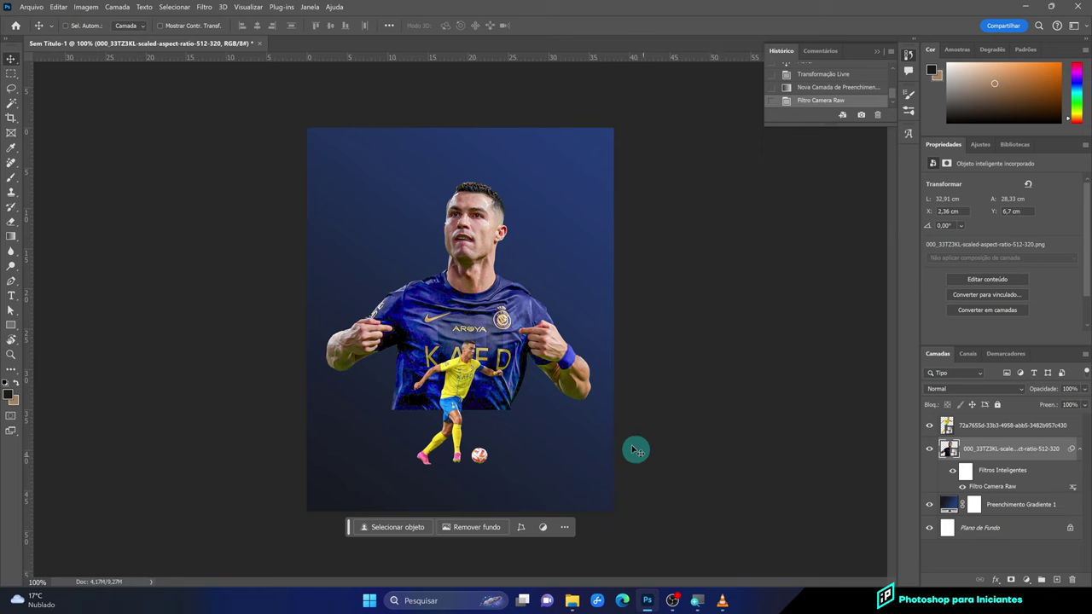
scroll(597, 421, down, 2)
scroll(556, 378, up, 1)
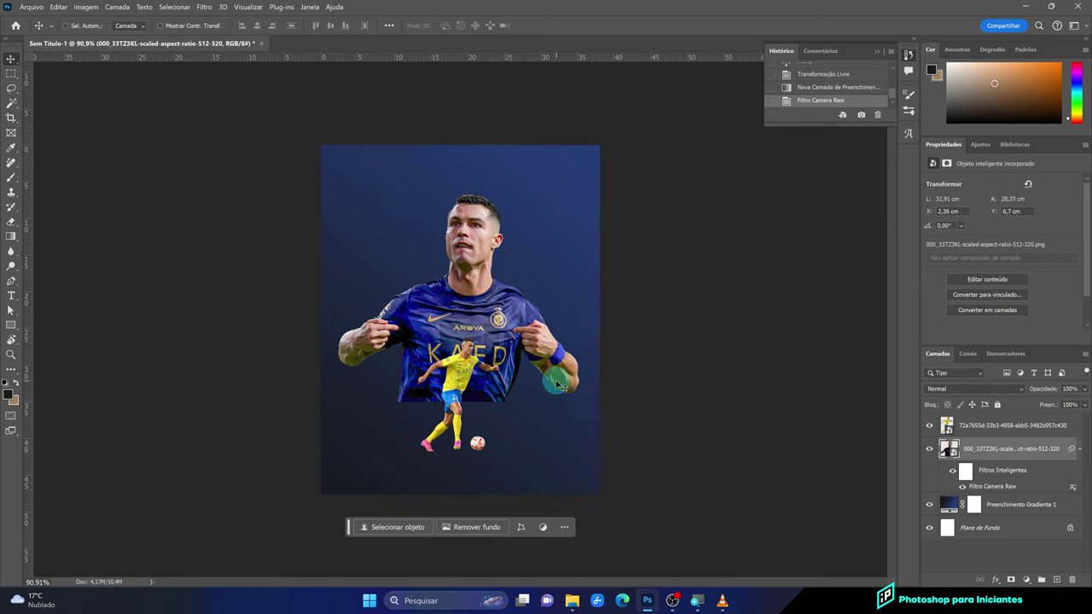
scroll(554, 384, up, 1)
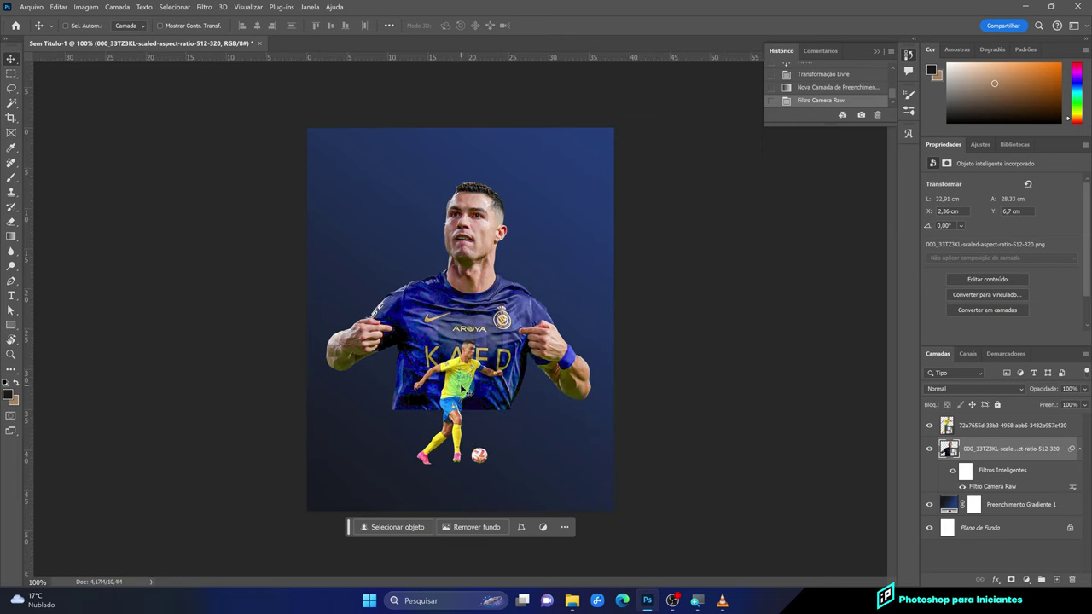
scroll(459, 407, up, 4)
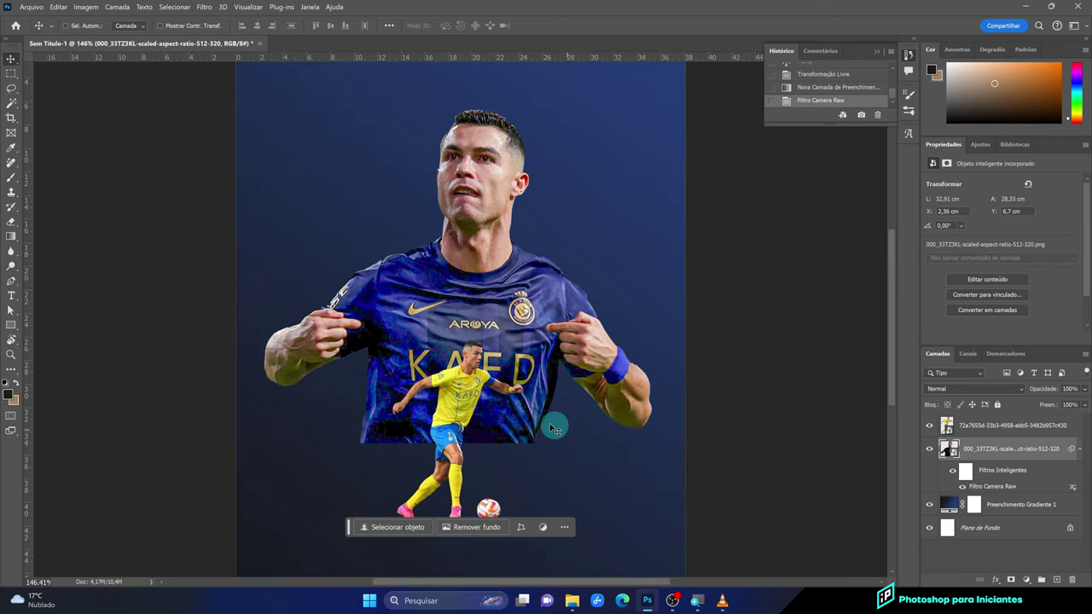
click(1038, 426)
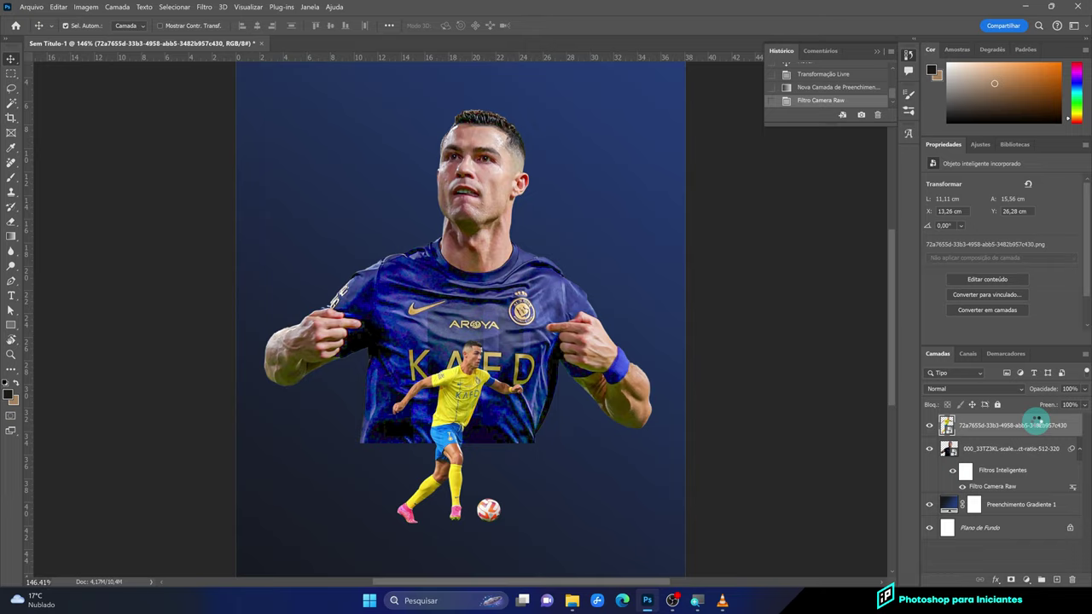
Apply Camera Raw to the running player with brighter highlights and slightly more contrast
key(ctrl+shift+a)
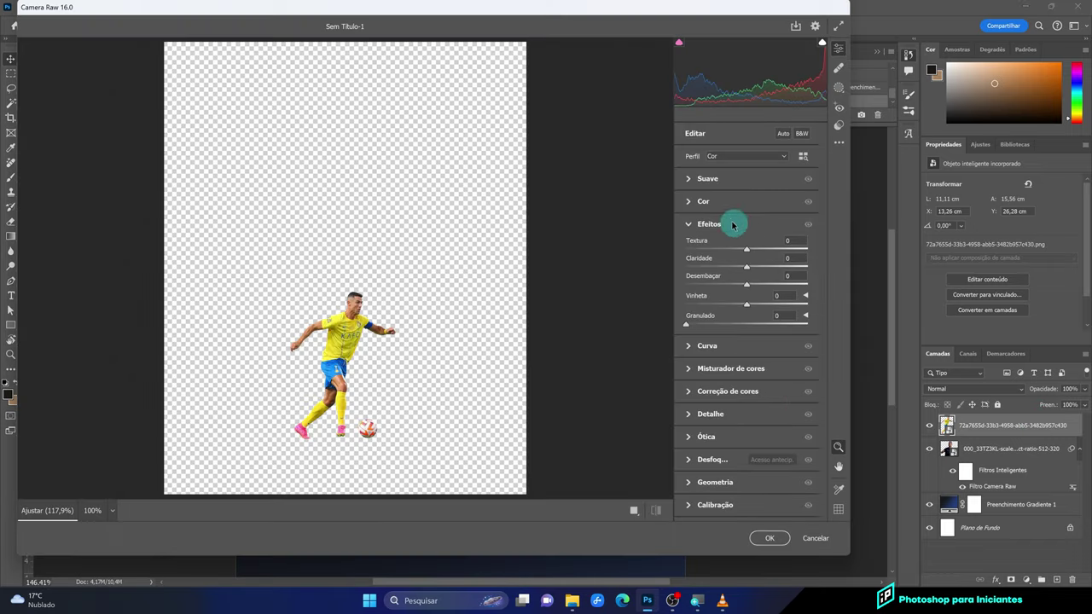
click(692, 181)
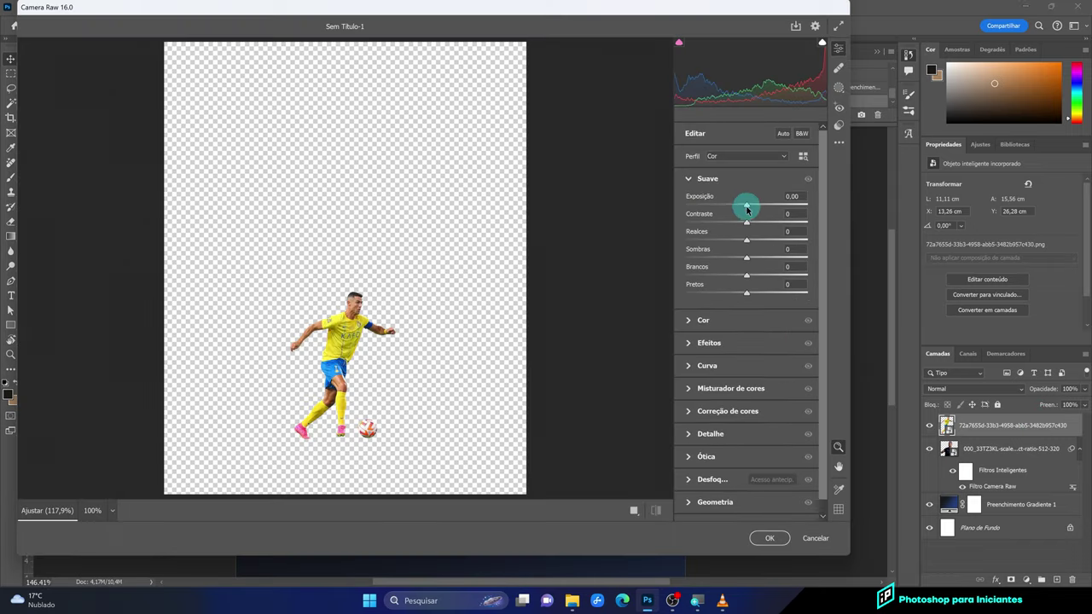
drag(747, 243, 767, 243)
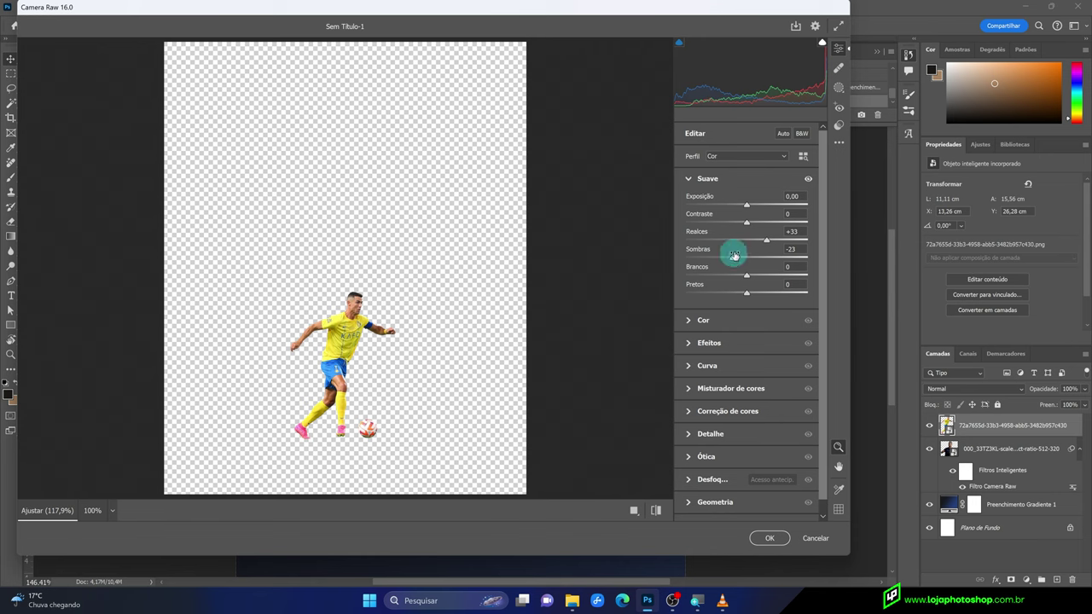
drag(732, 224, 747, 227)
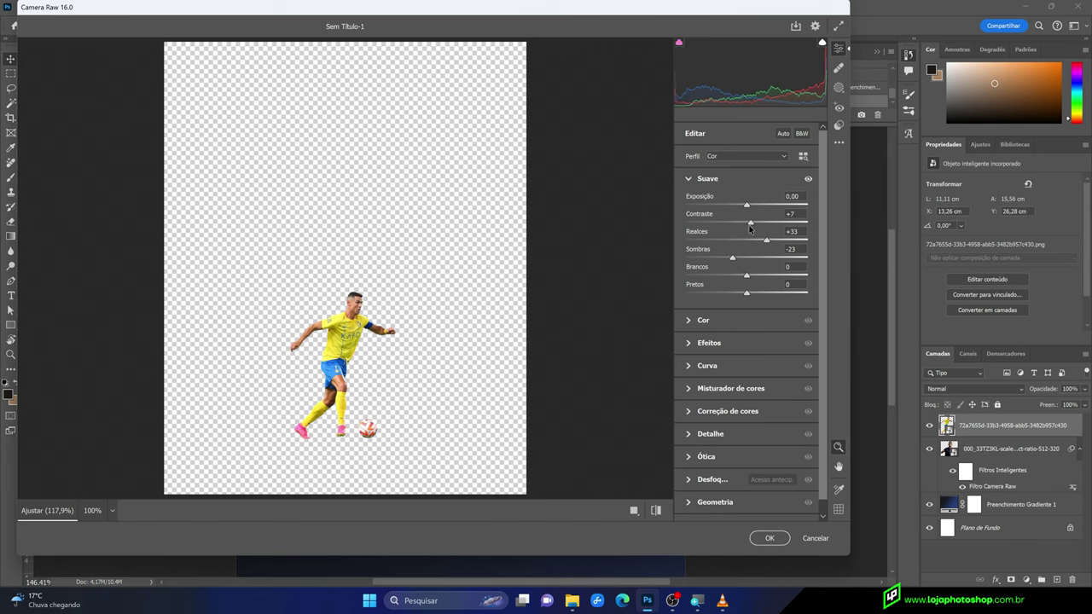
click(692, 343)
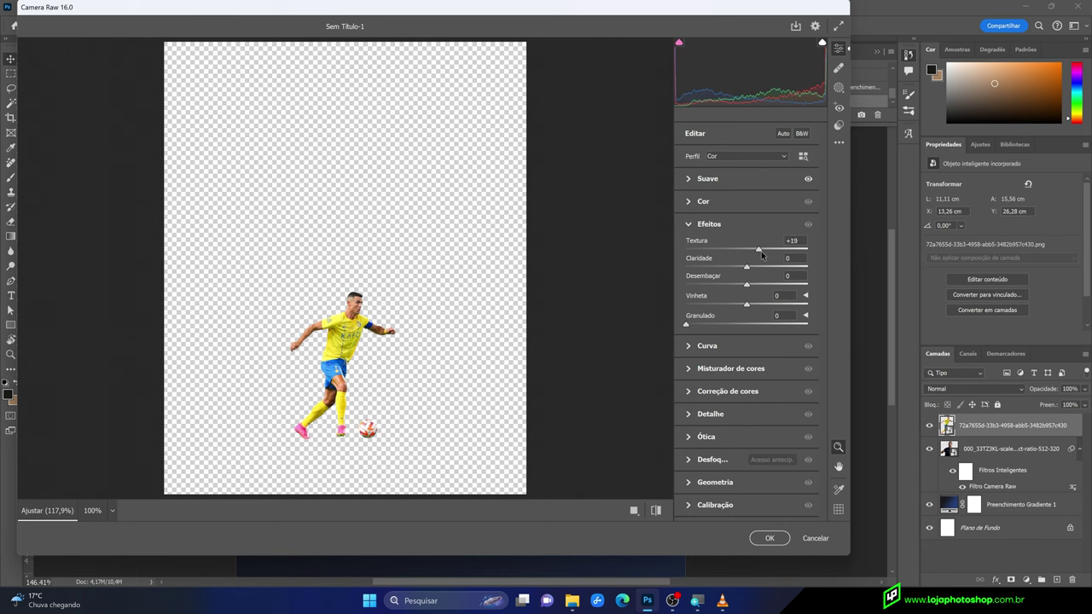
click(766, 537)
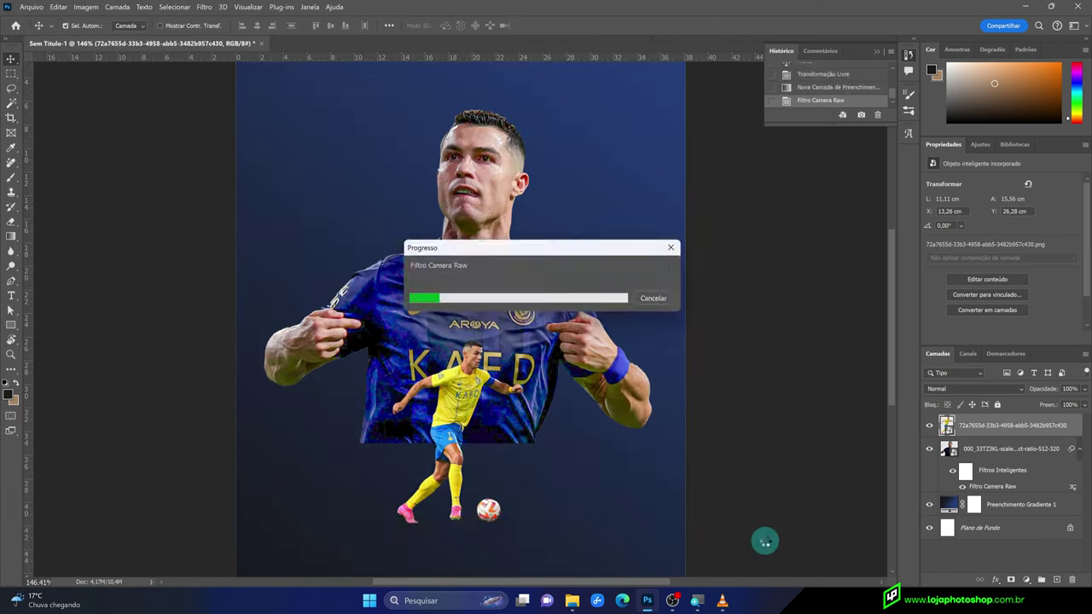
scroll(571, 427, down, 2)
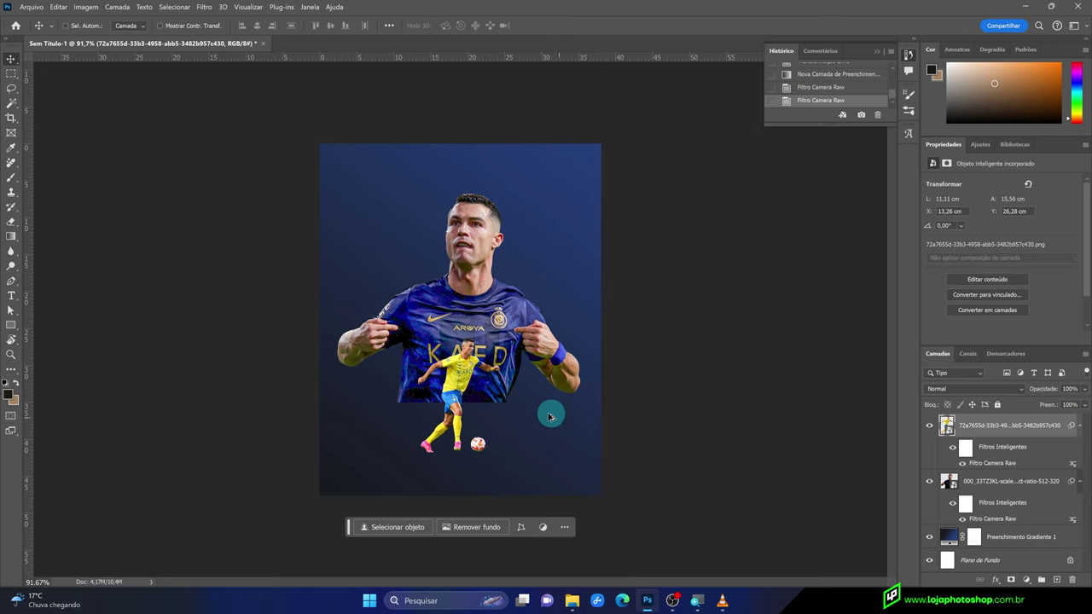
Reopen the running player's Camera Raw filter and nudge its exposure up slightly
double_click(1001, 468)
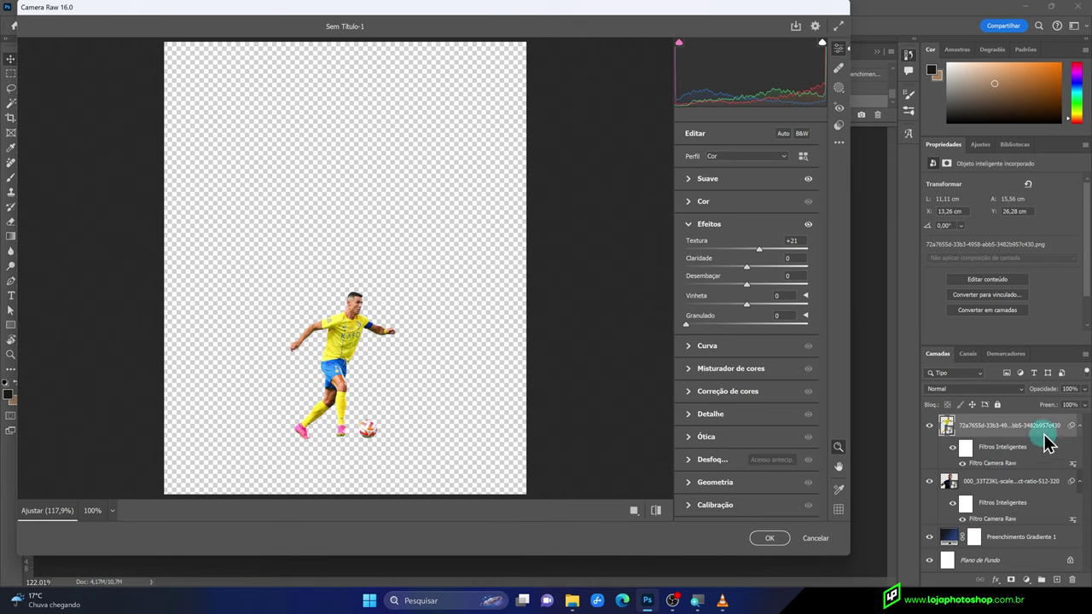
click(942, 435)
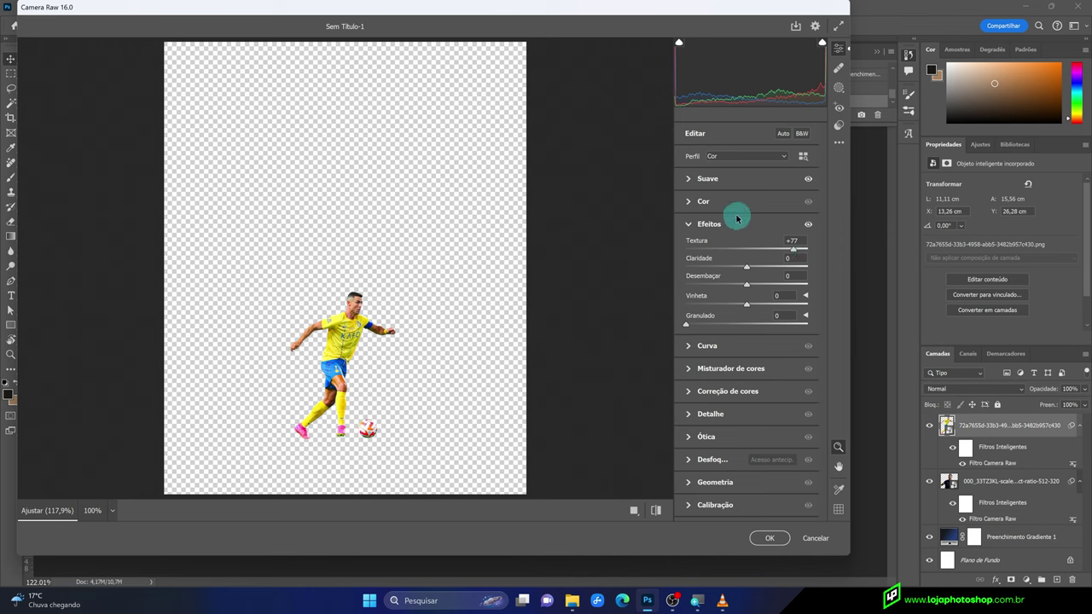
click(691, 184)
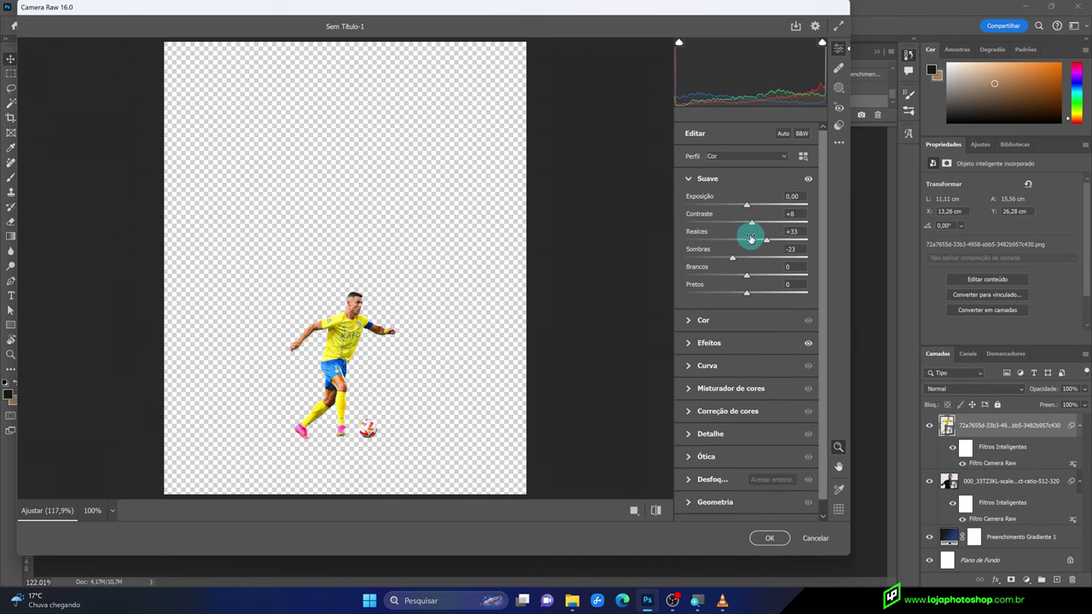
drag(746, 206, 747, 206)
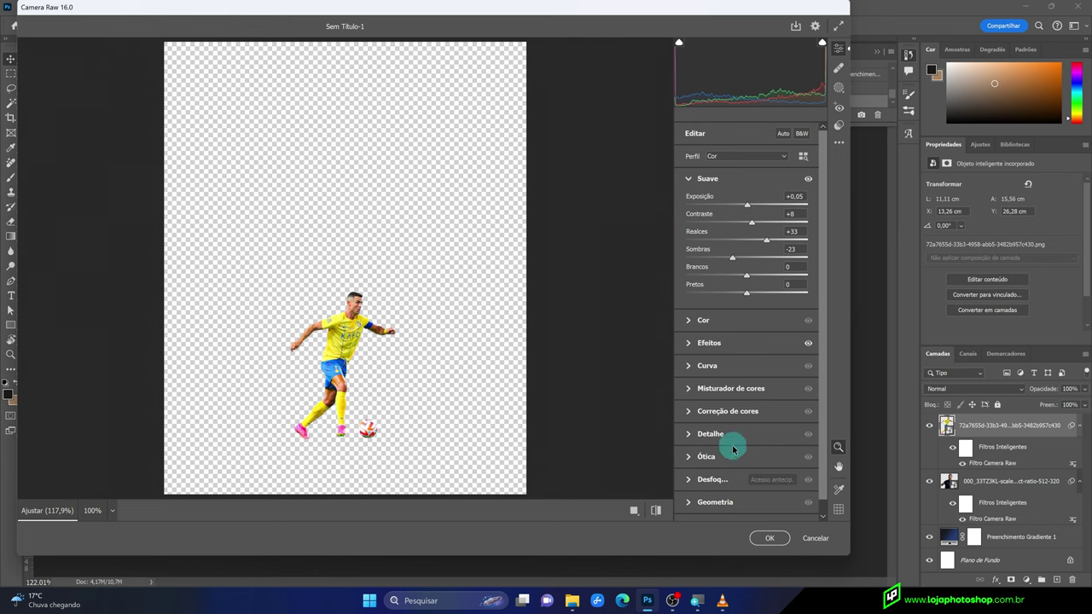
click(769, 536)
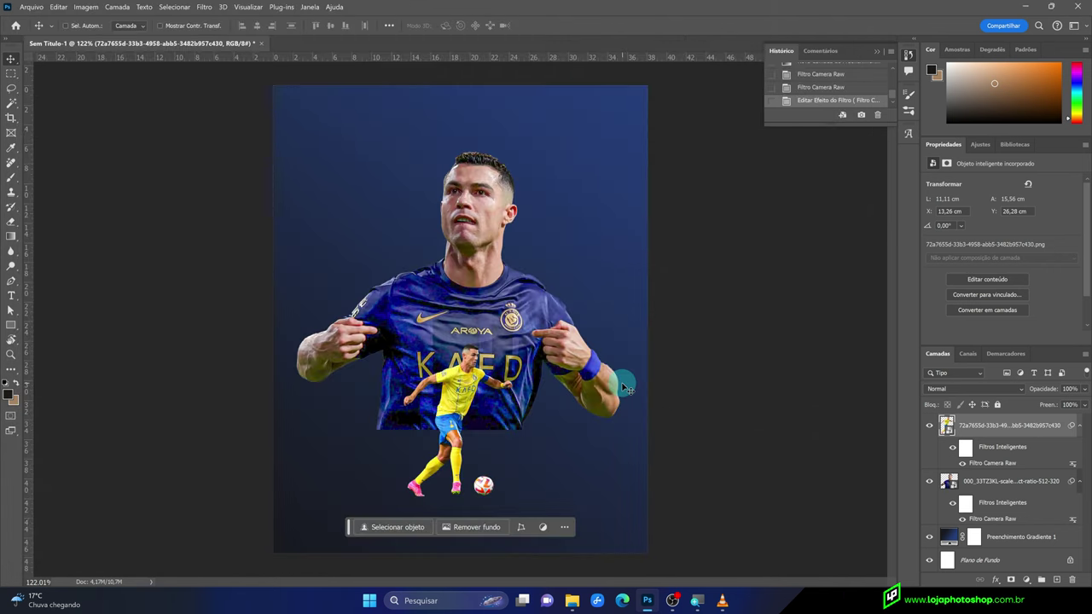
scroll(488, 347, up, 1)
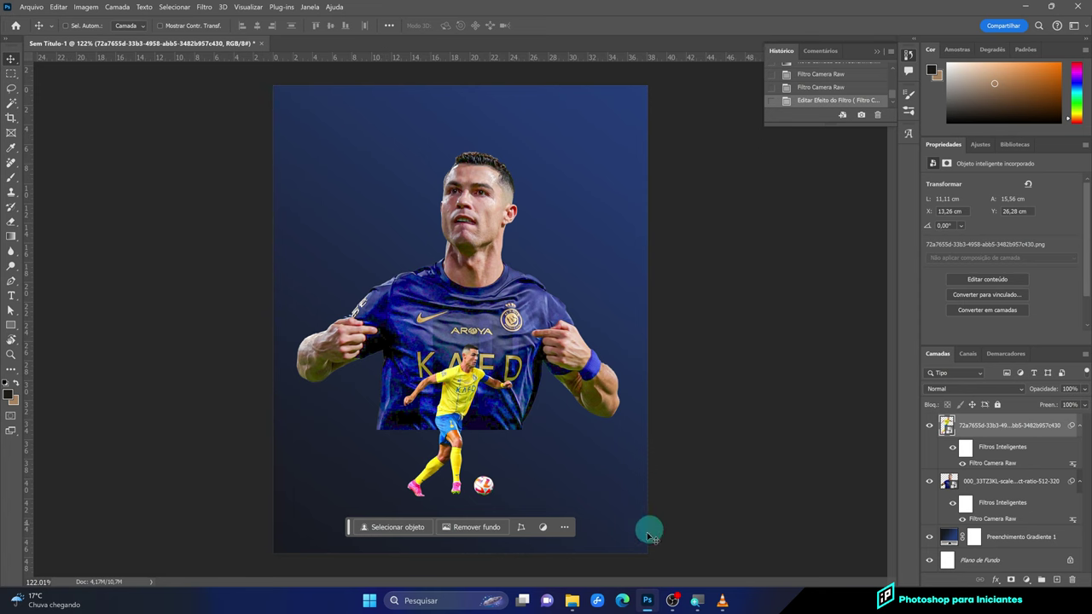
Place the desert-1840453 photo at the poster's bottom, enlarged to the poster's width
click(571, 600)
drag(561, 128, 650, 604)
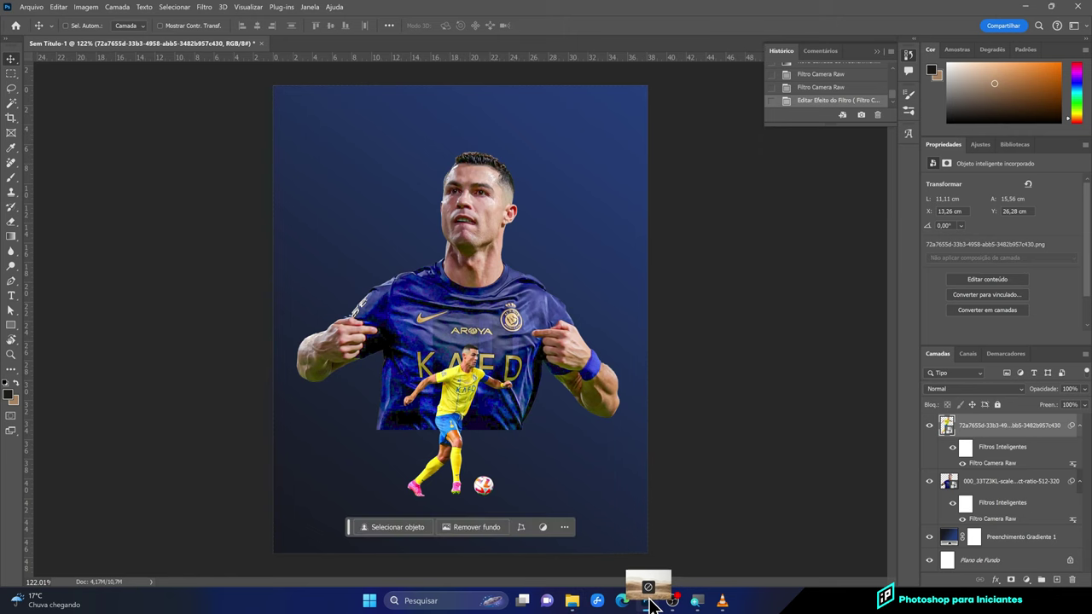
drag(651, 604, 500, 456)
drag(579, 350, 582, 421)
mouse_move(645, 305)
mouse_down()
mouse_move(656, 297)
mouse_move(622, 321)
mouse_up()
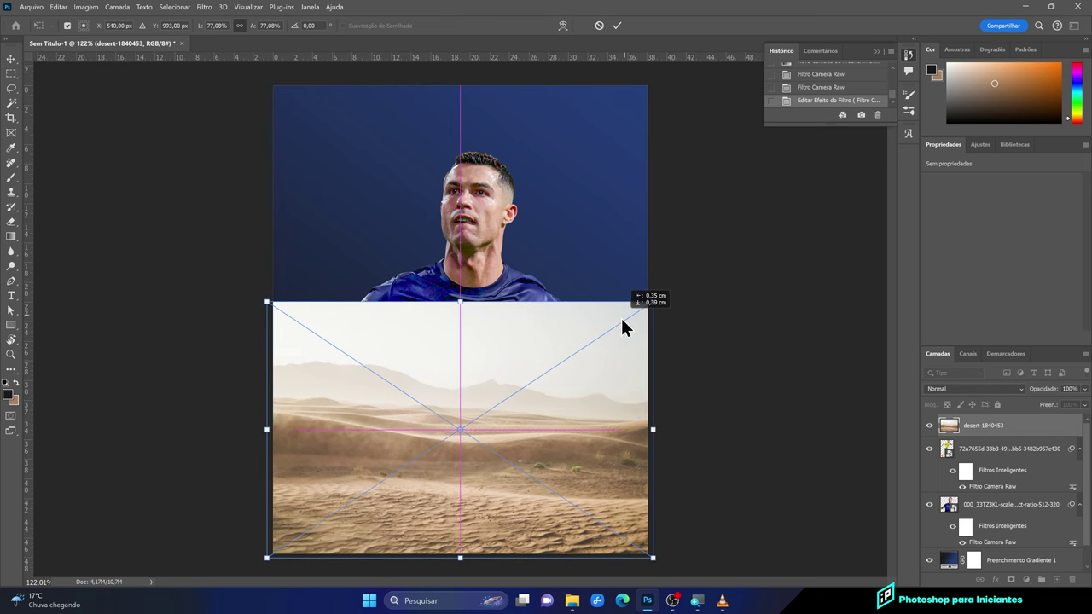
click(617, 26)
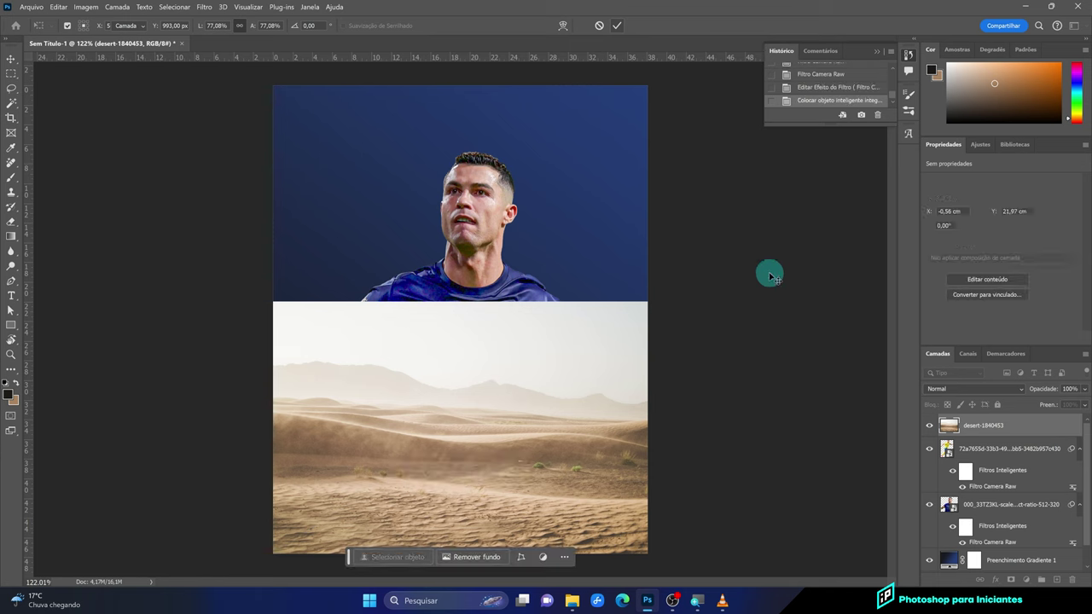
Move the desert layer beneath both players and scale it up further
drag(969, 425, 972, 550)
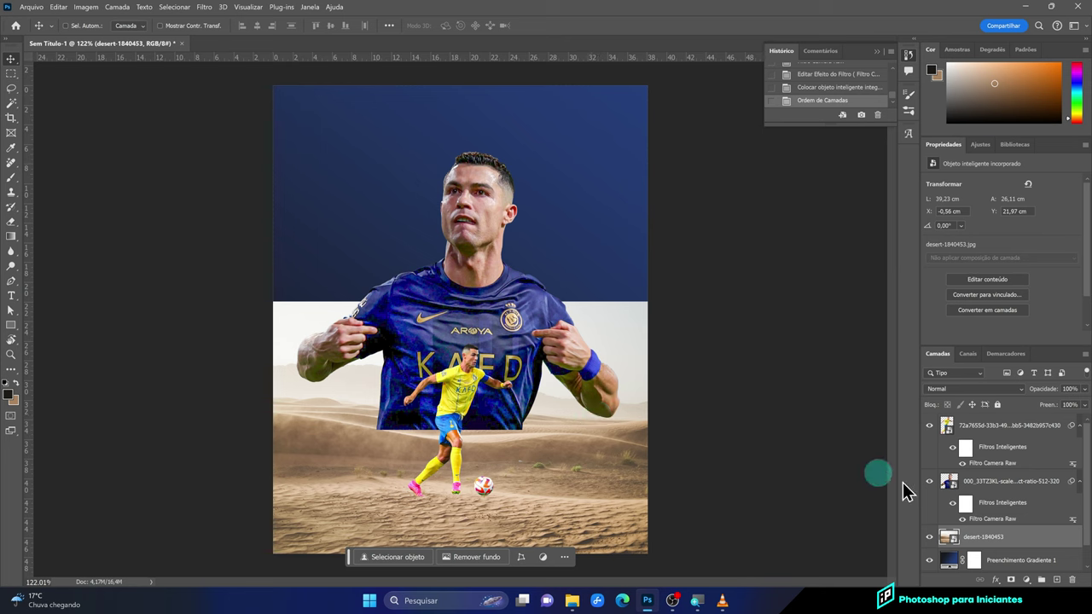
key(ctrl)
key(ctrl+t)
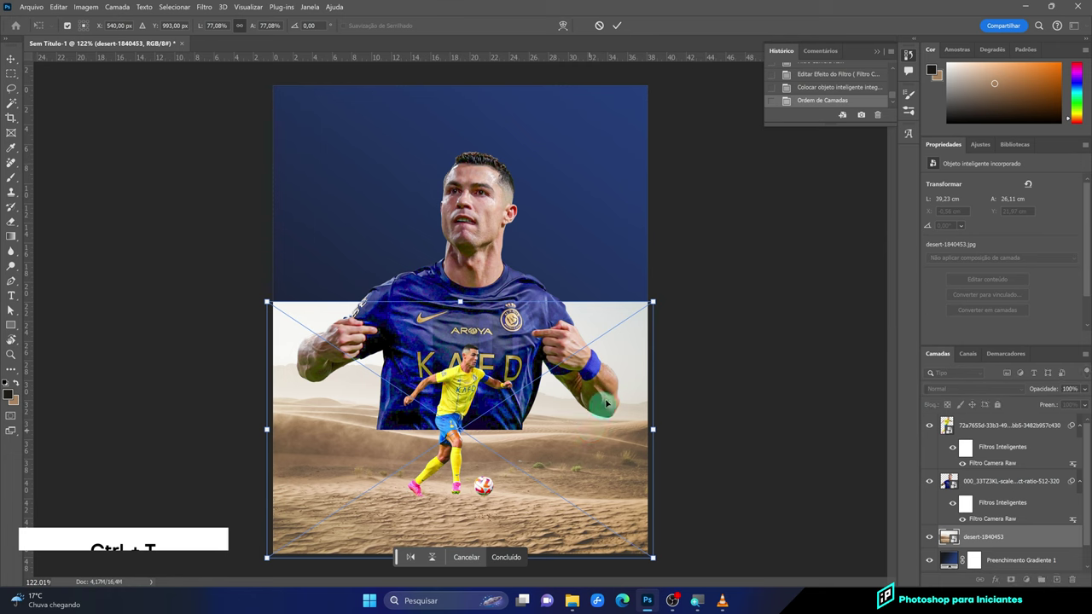
mouse_move(653, 302)
mouse_down()
mouse_move(682, 288)
mouse_move(639, 318)
mouse_up()
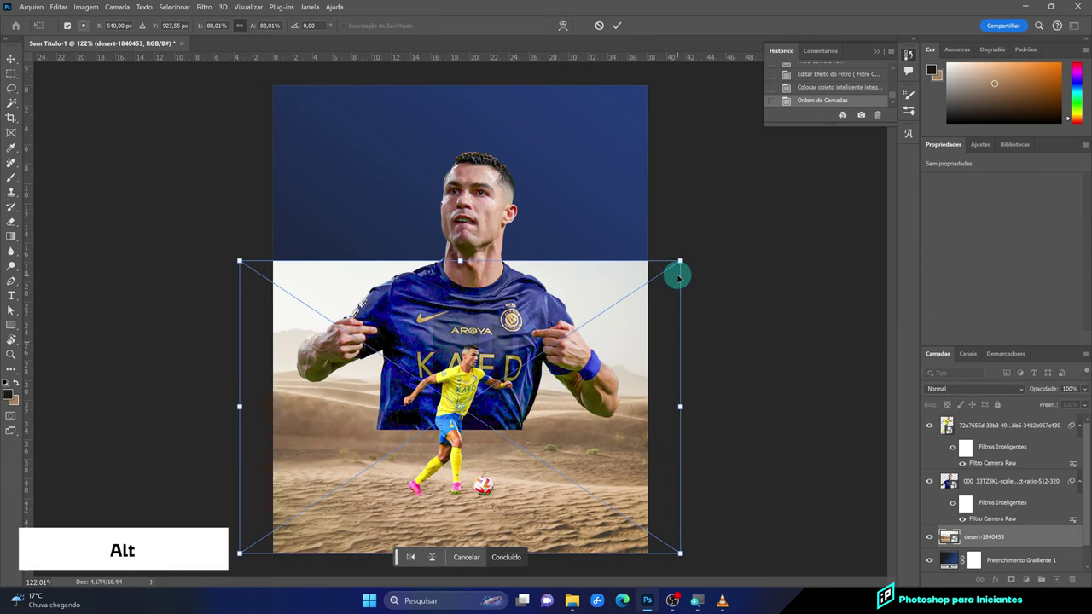
mouse_move(679, 261)
mouse_down()
mouse_move(716, 223)
mouse_move(656, 292)
mouse_up()
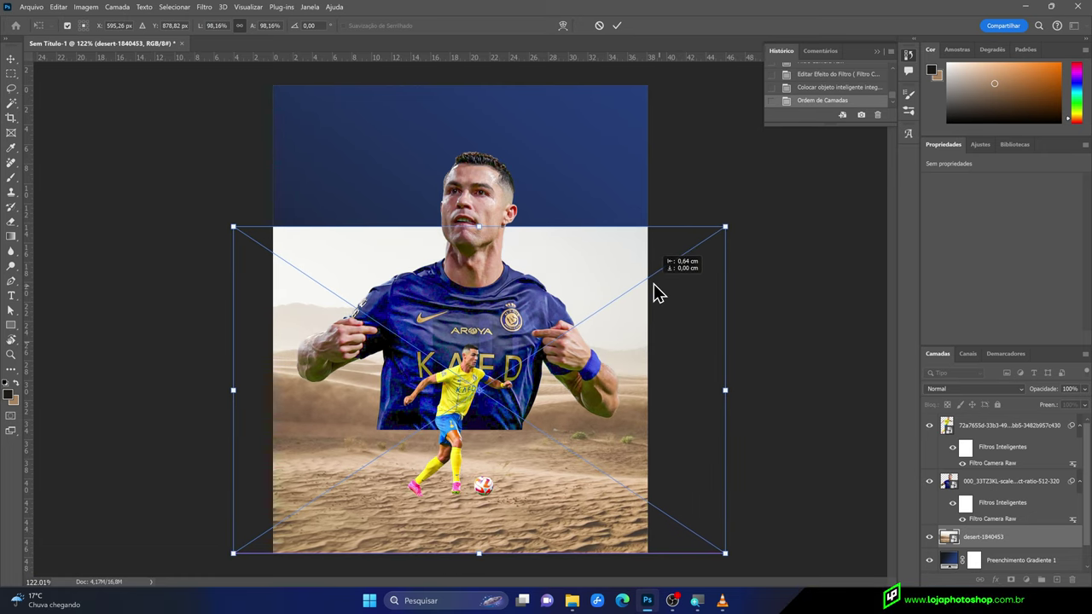
drag(656, 292, 648, 292)
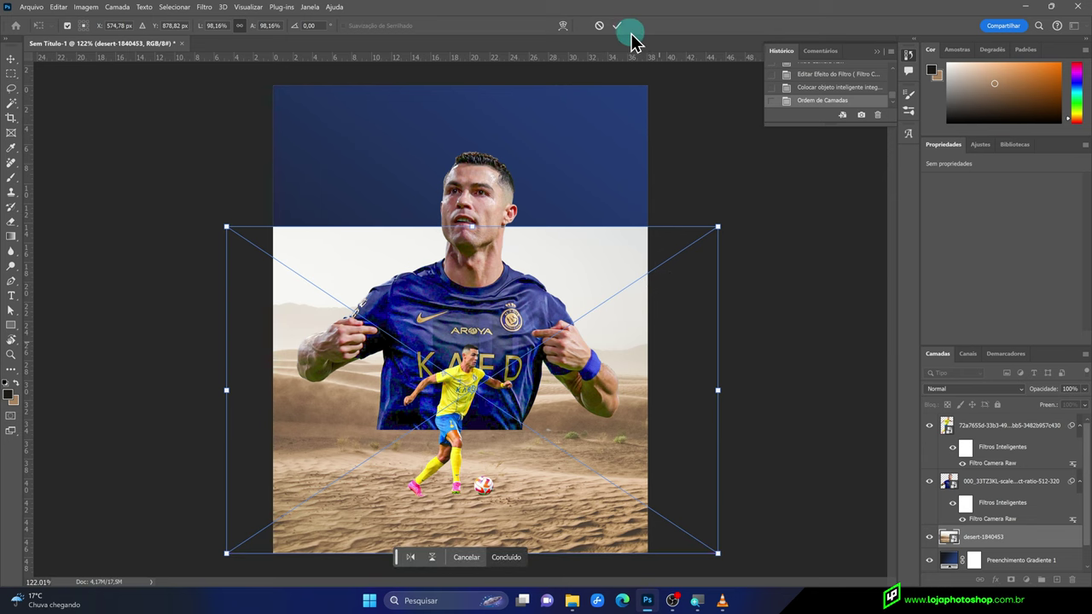
drag(474, 223, 476, 214)
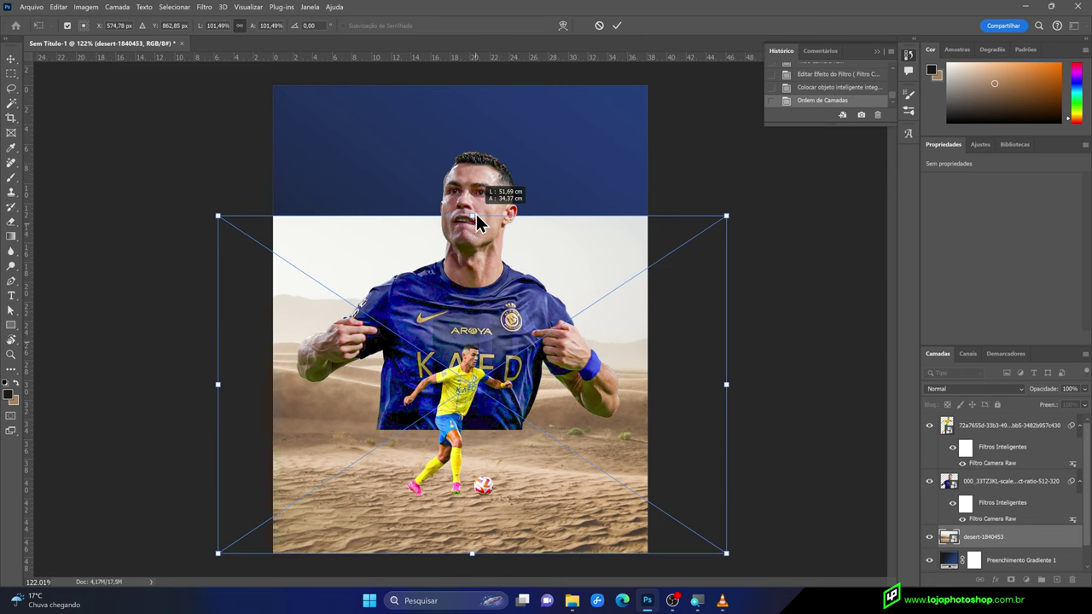
click(616, 26)
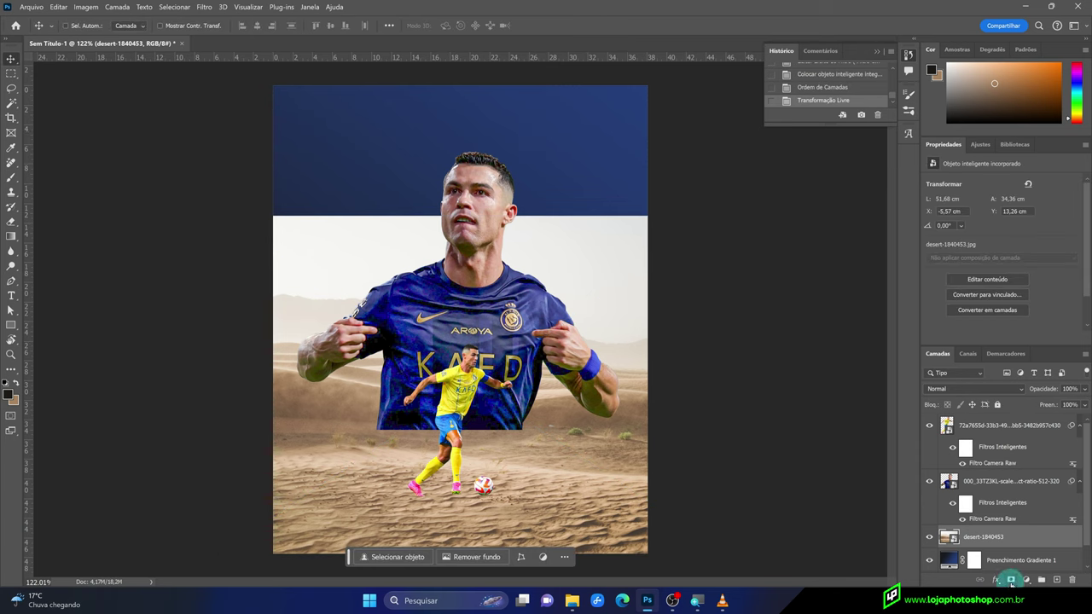
Add a layer mask to the desert and set up a black soft brush of about 630 px
click(1011, 580)
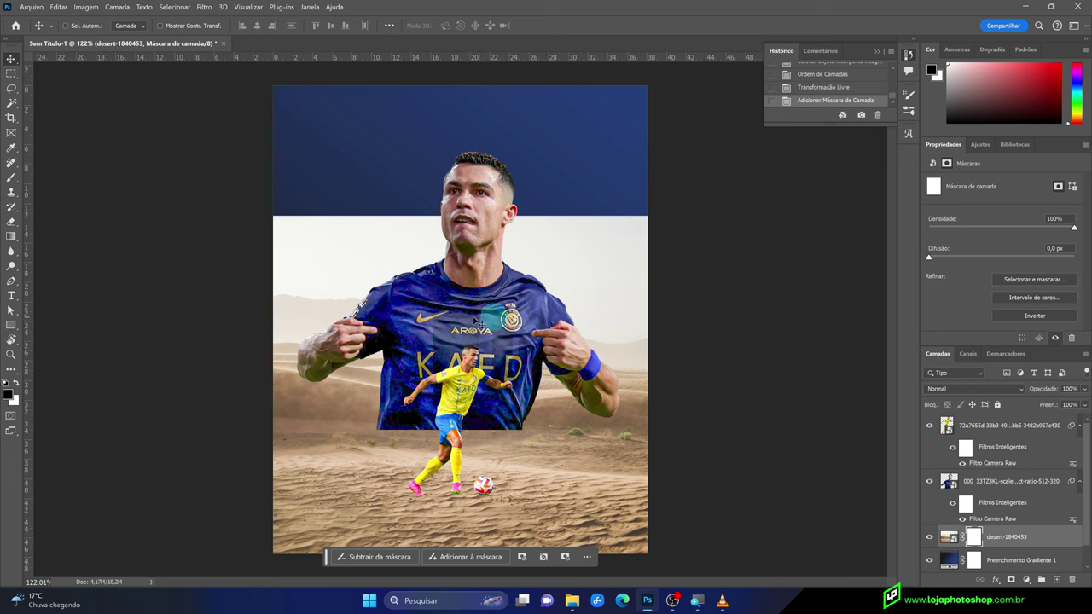
click(11, 176)
click(10, 395)
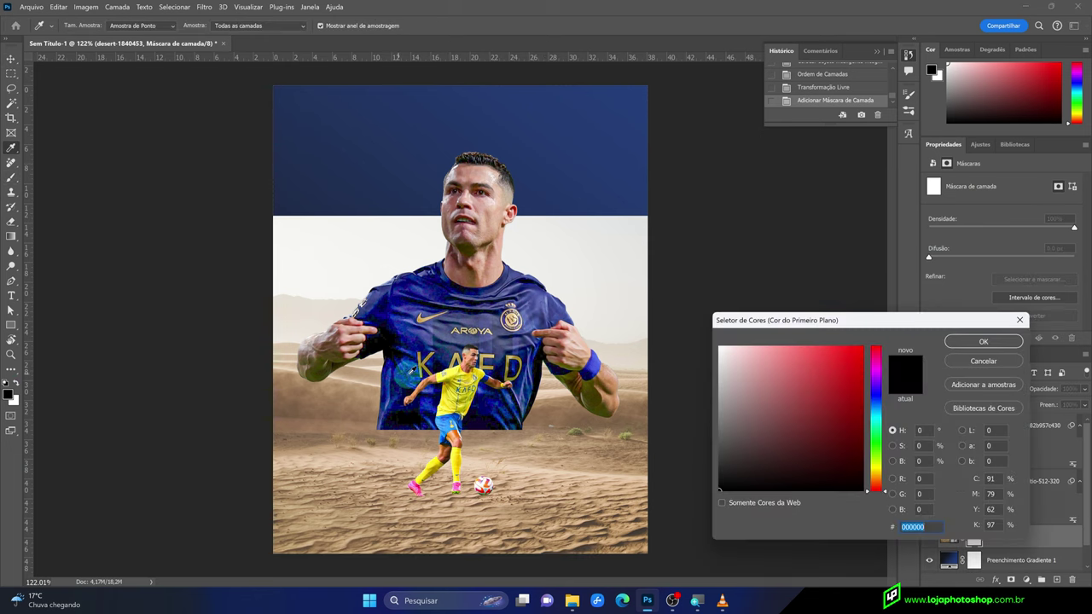
click(983, 341)
right_click(430, 194)
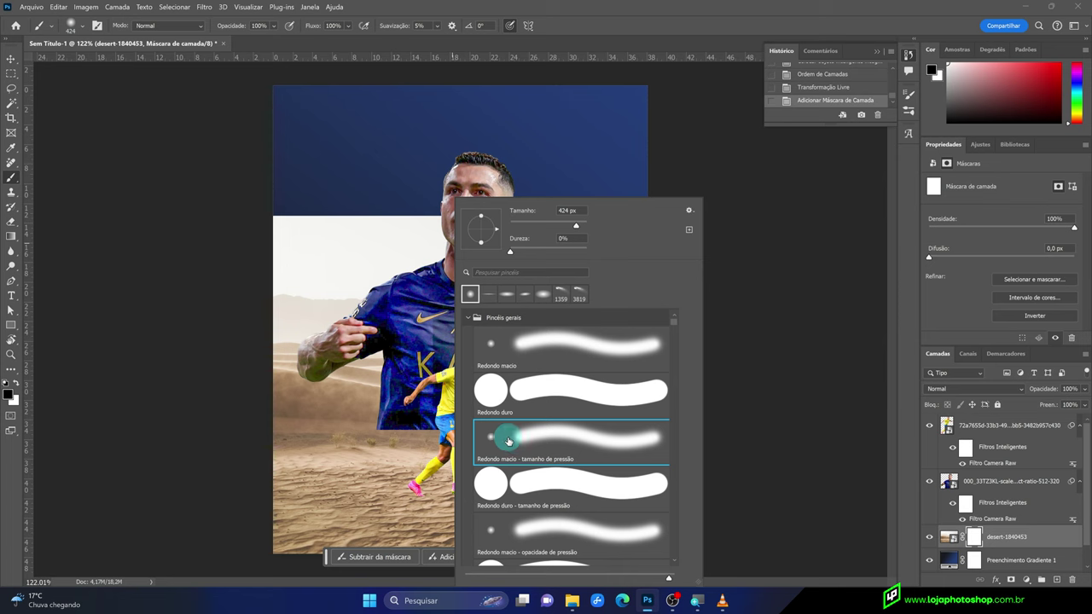
click(614, 15)
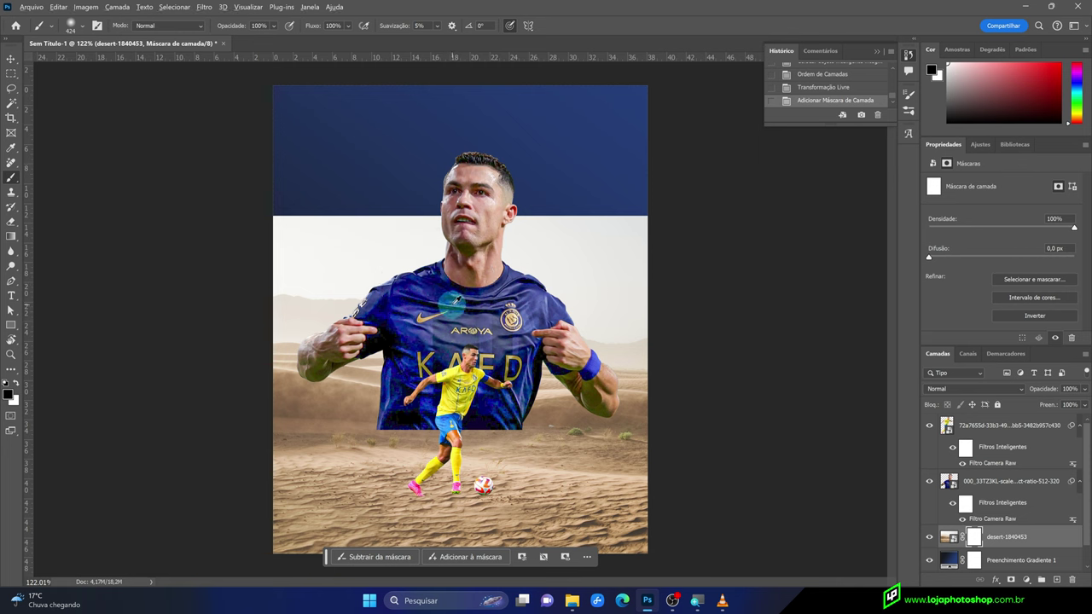
drag(450, 304, 524, 307)
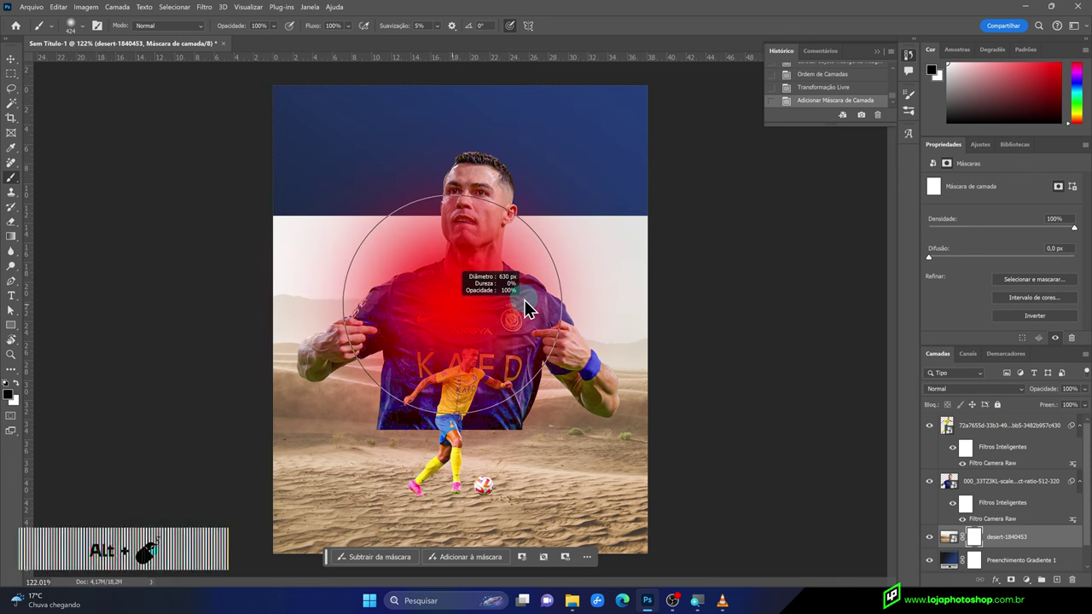
drag(525, 307, 527, 307)
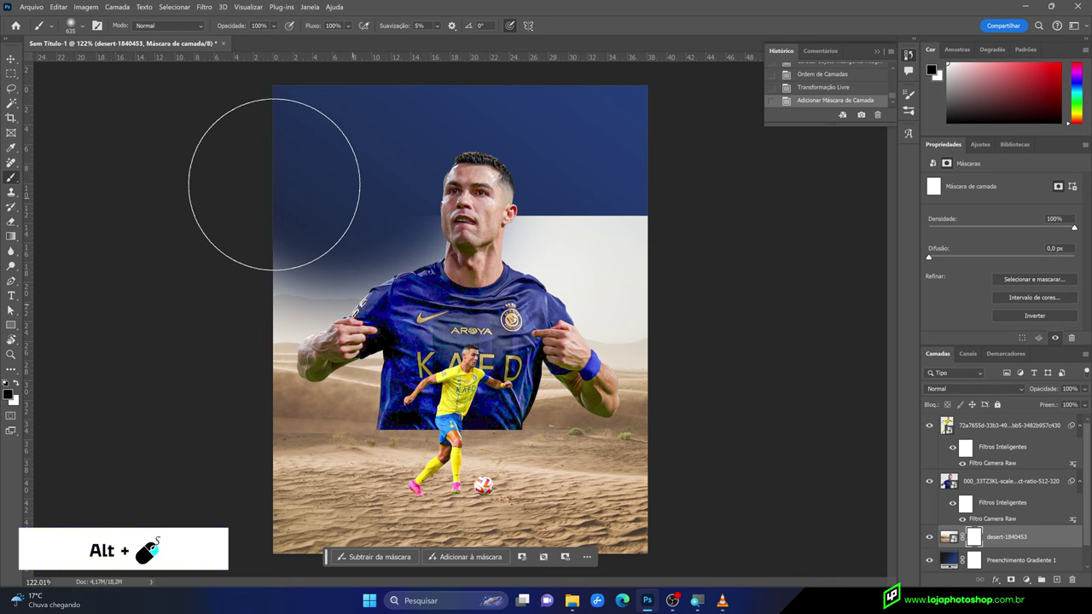
Paint out the desert's sky on the mask so its horizon blends into the blue
drag(275, 162, 619, 170)
drag(390, 226, 447, 235)
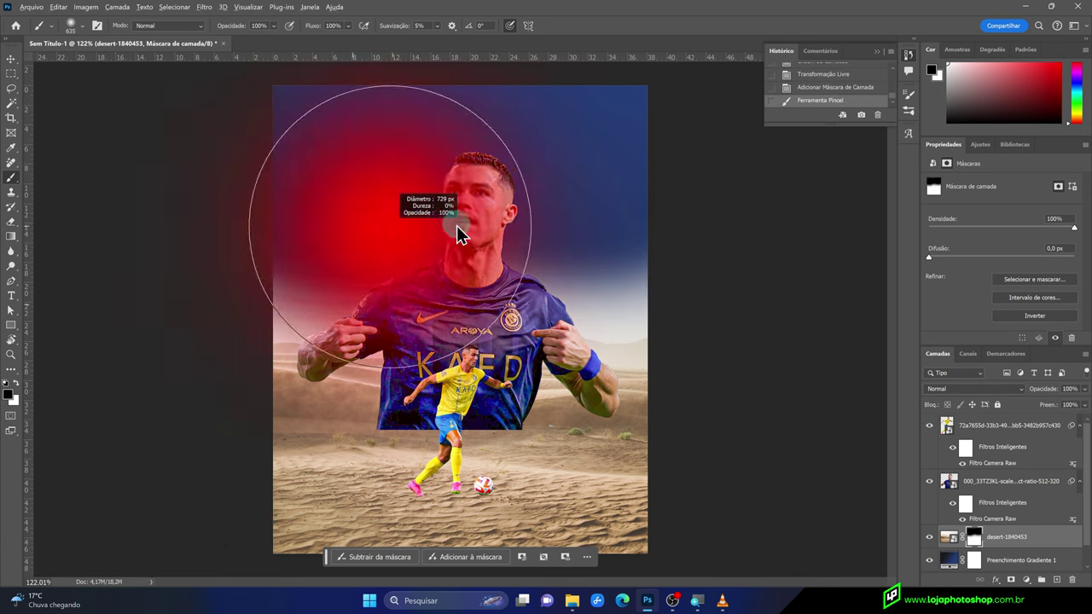
drag(267, 158, 634, 182)
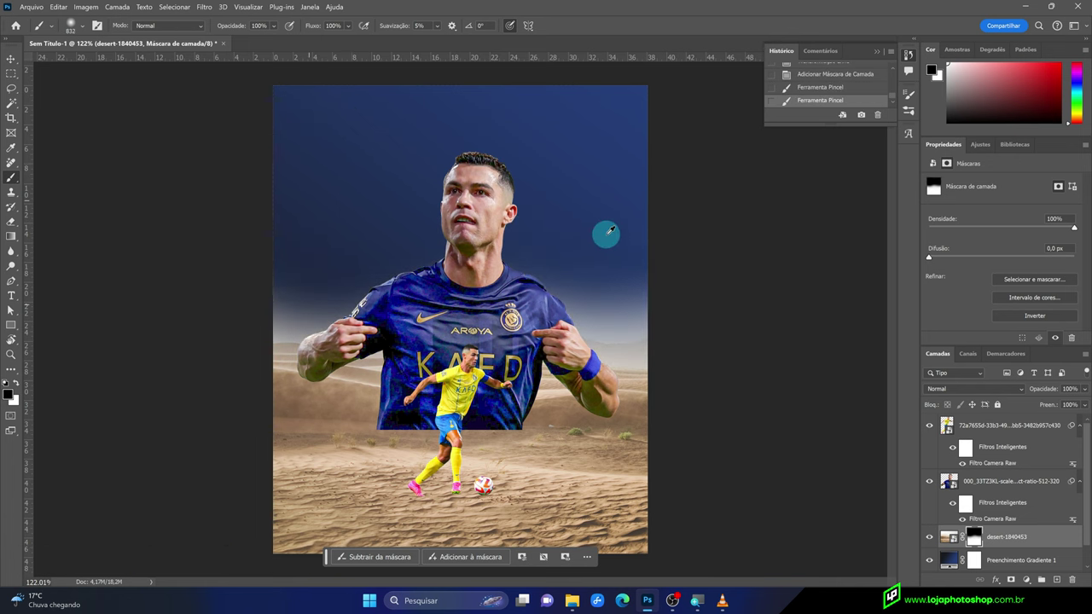
mouse_move(526, 231)
mouse_down()
mouse_move(587, 231)
mouse_move(609, 239)
mouse_move(592, 239)
mouse_move(604, 258)
mouse_move(678, 265)
mouse_up()
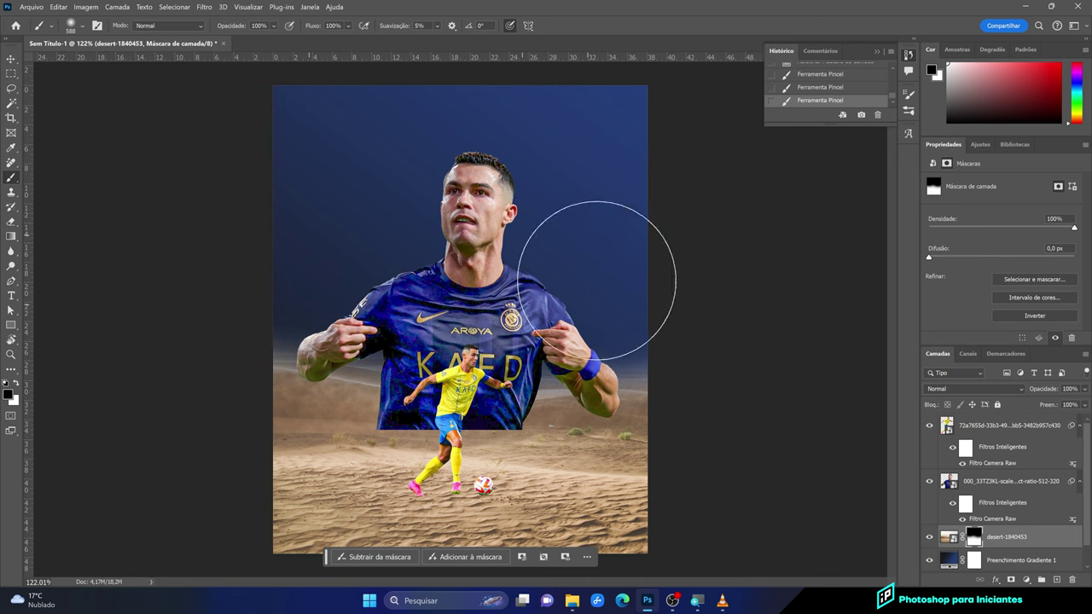
key(ctrl+minus)
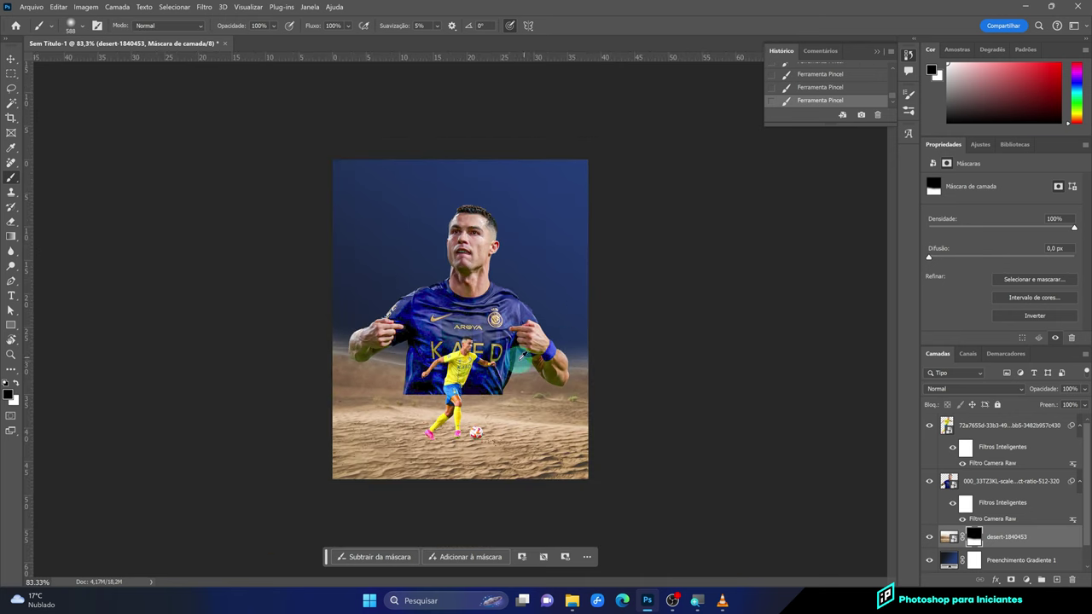
key(ctrl+plus)
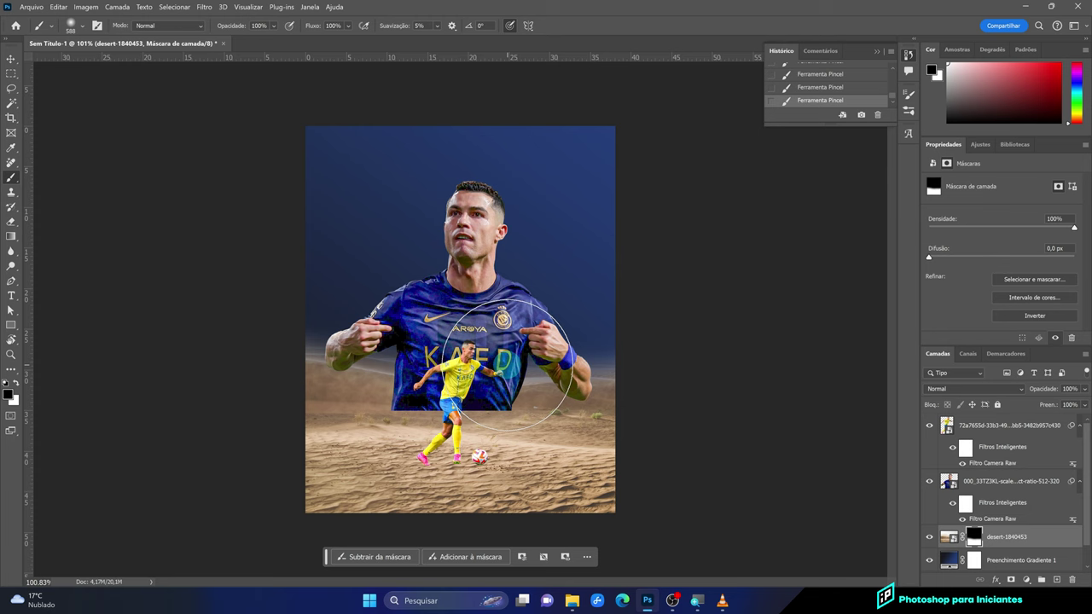
key(ctrl+plus)
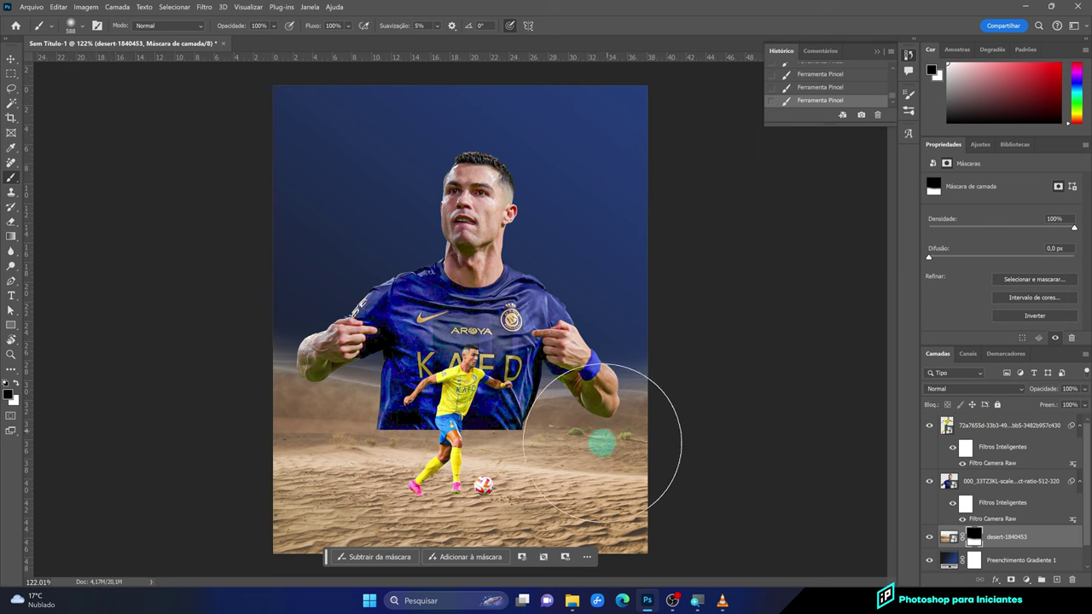
scroll(418, 426, up, 3)
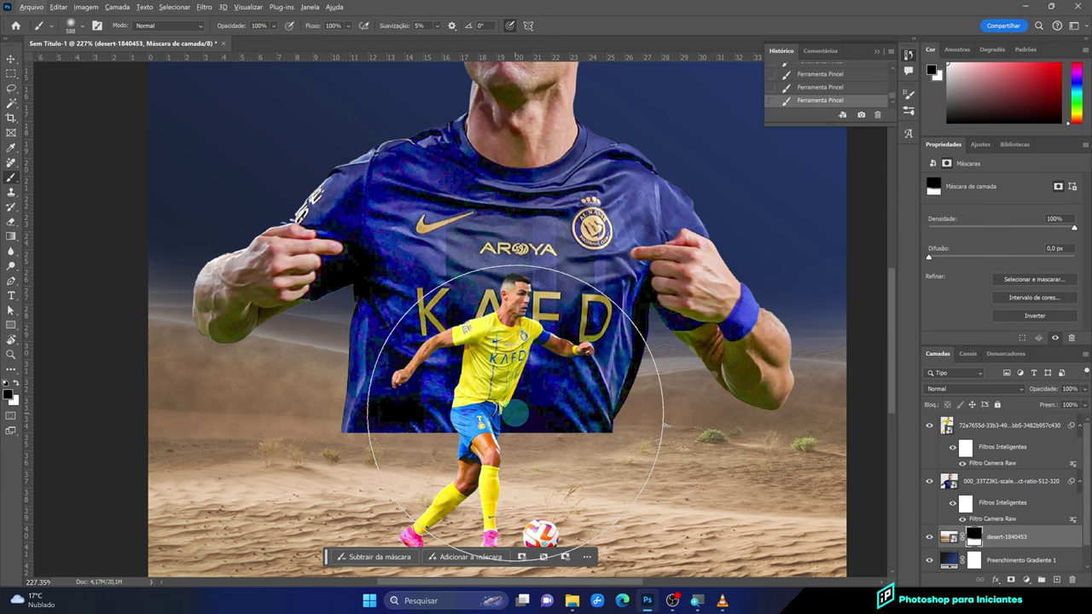
scroll(515, 412, down, 3)
scroll(484, 286, down, 2)
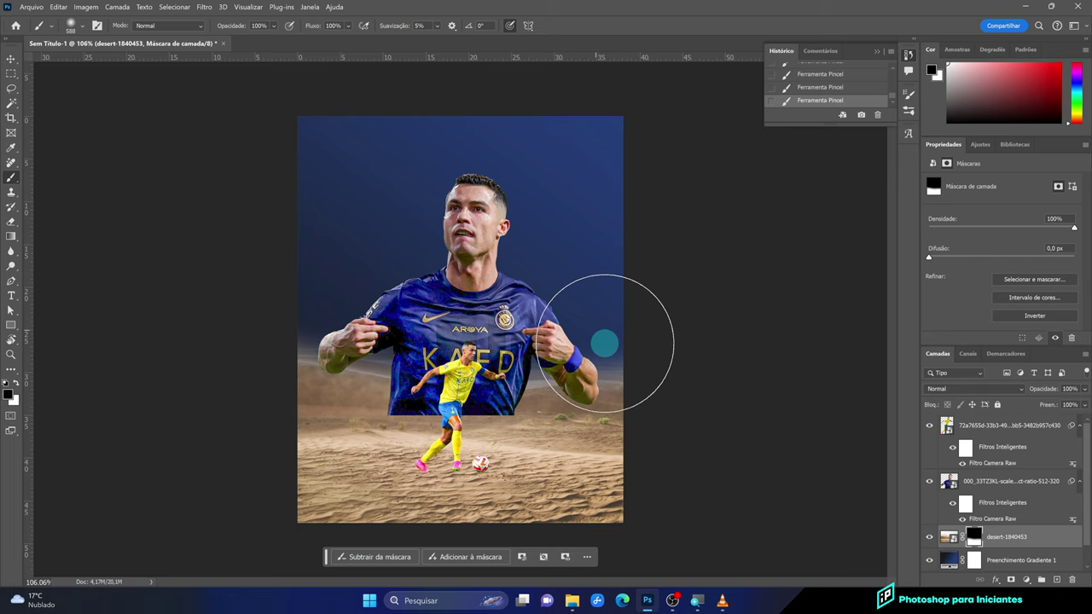
click(572, 601)
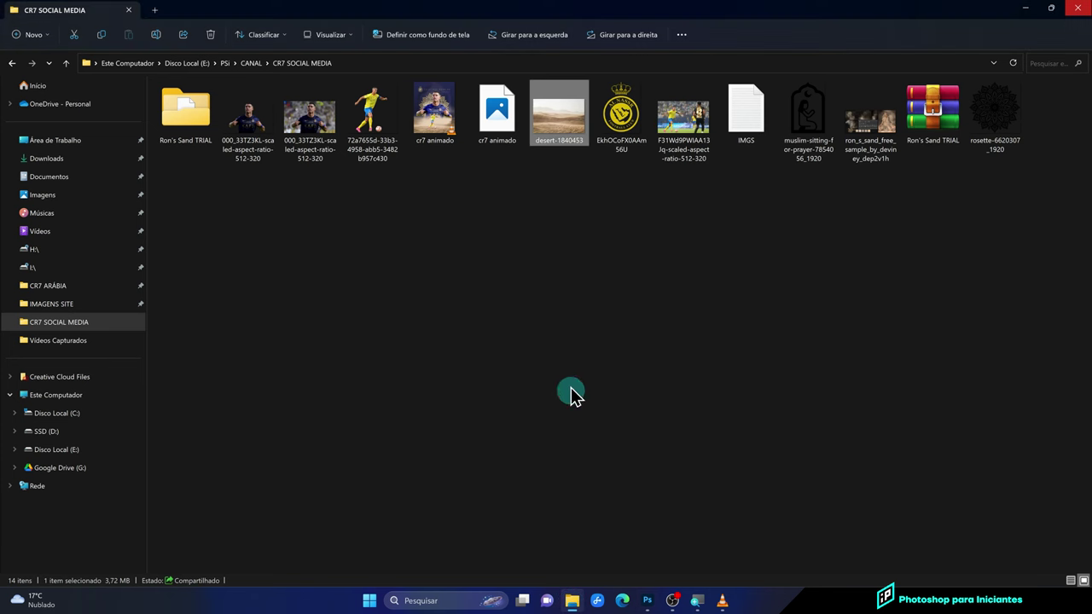
Browse the Ron's Sand TRIAL folder's contents, then return to the Photoshop poster
double_click(184, 125)
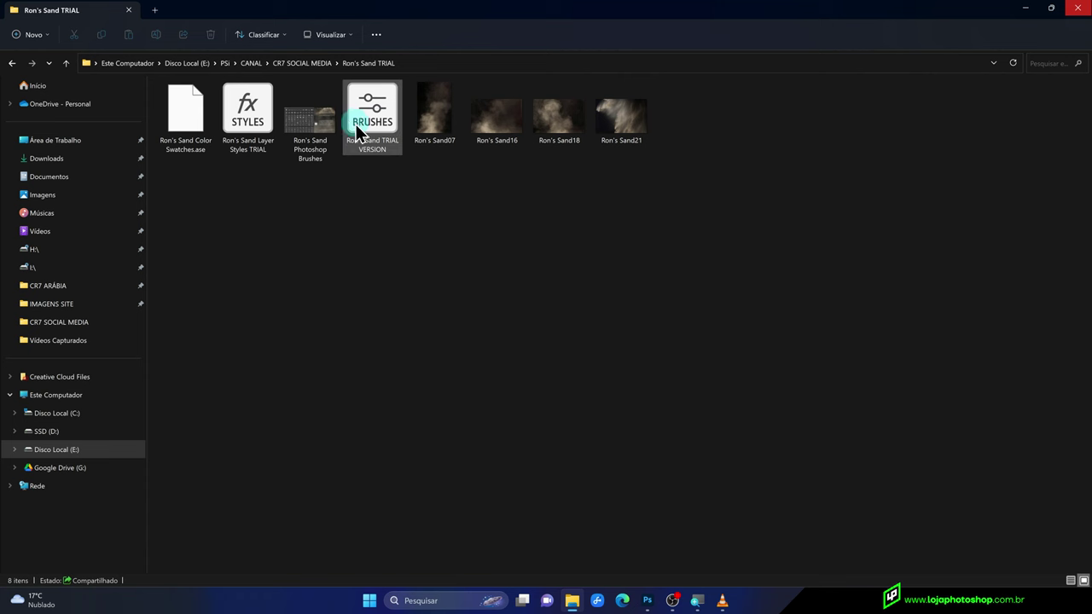
click(12, 63)
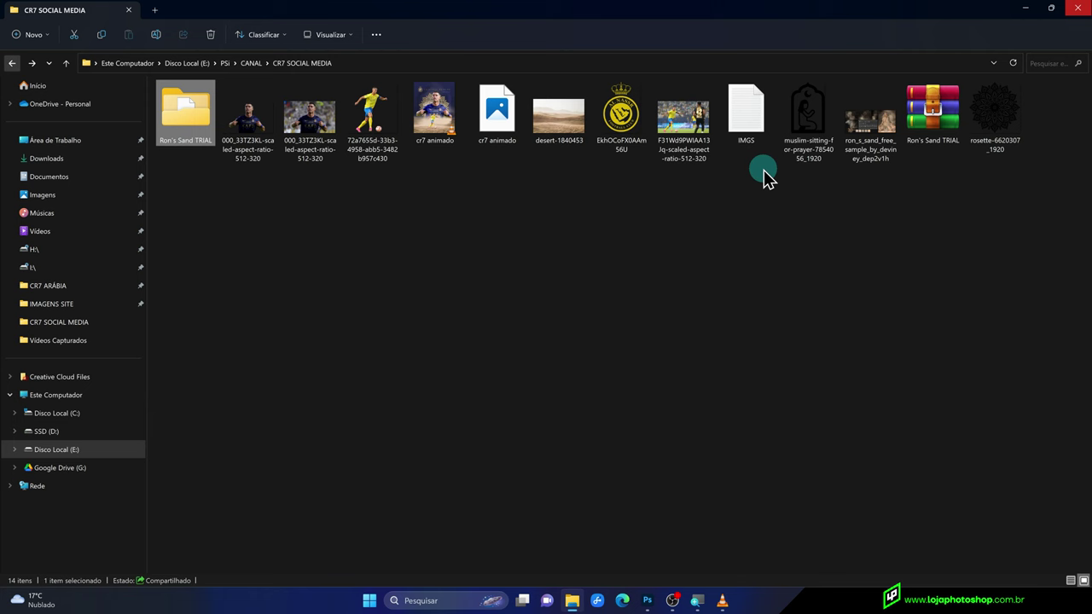
double_click(192, 128)
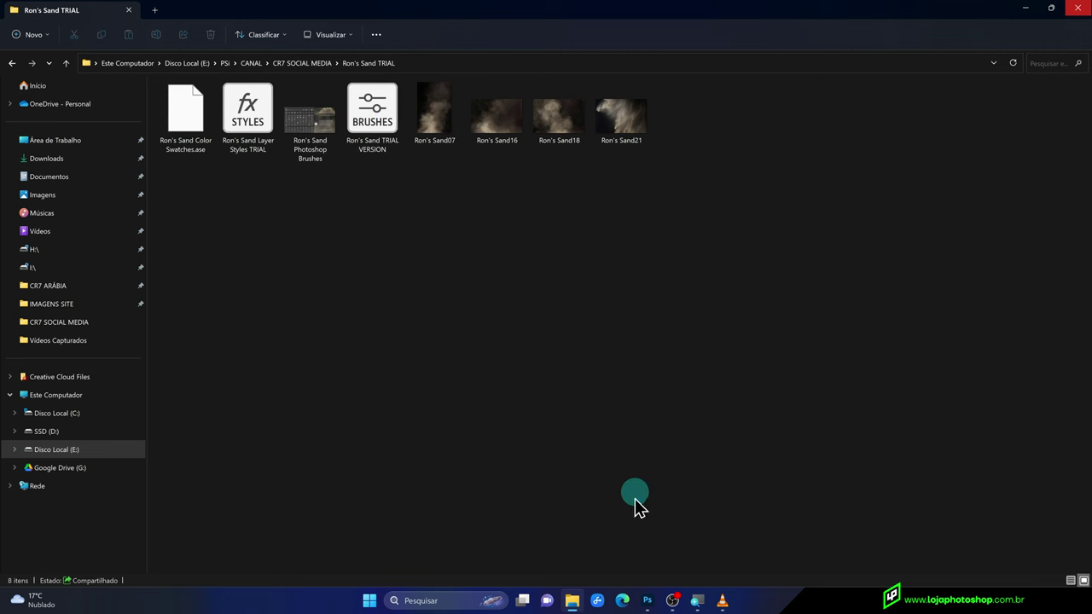
click(653, 600)
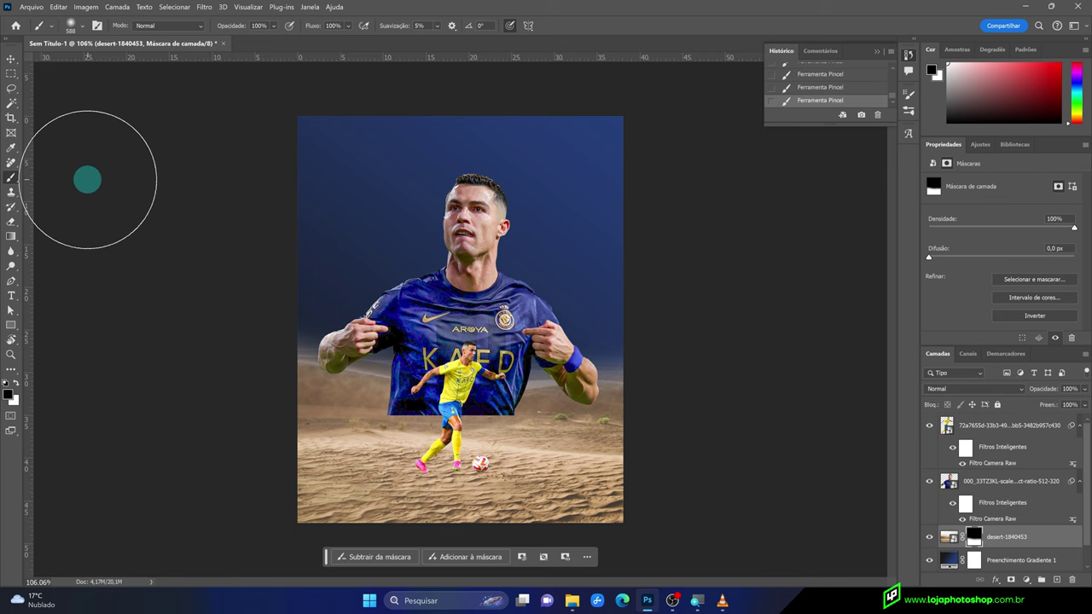
Browse the brush preset list down to the Sand Falling sampled brushes
click(82, 27)
click(136, 109)
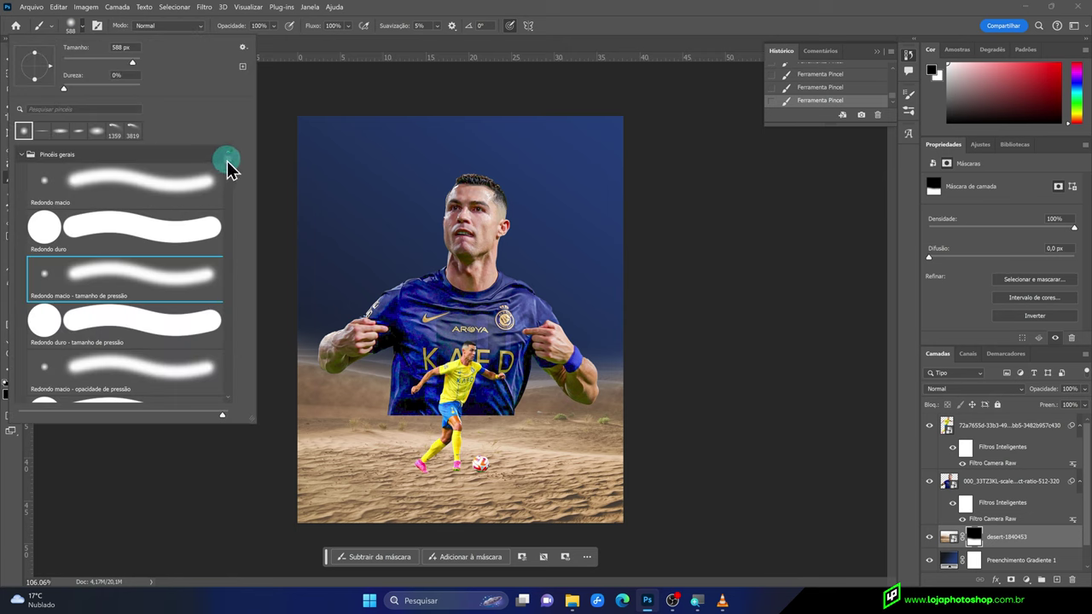
drag(228, 163, 231, 412)
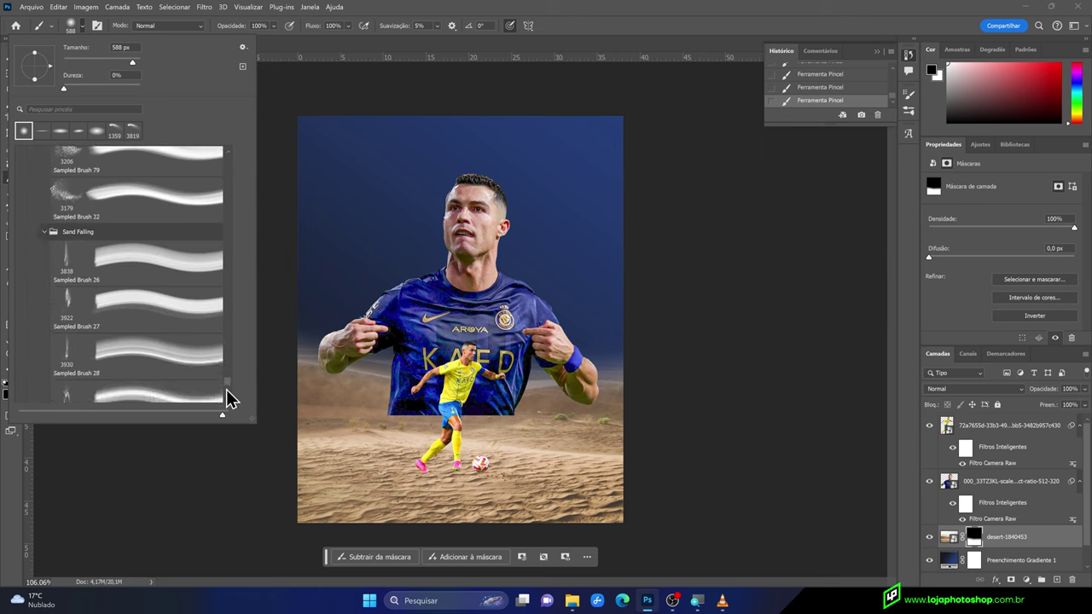
drag(229, 392, 228, 412)
scroll(226, 405, down, 1)
scroll(226, 403, down, 1)
scroll(226, 401, down, 1)
scroll(227, 398, down, 1)
scroll(229, 405, down, 1)
scroll(228, 395, up, 1)
scroll(229, 394, up, 2)
scroll(228, 393, up, 2)
scroll(229, 392, up, 2)
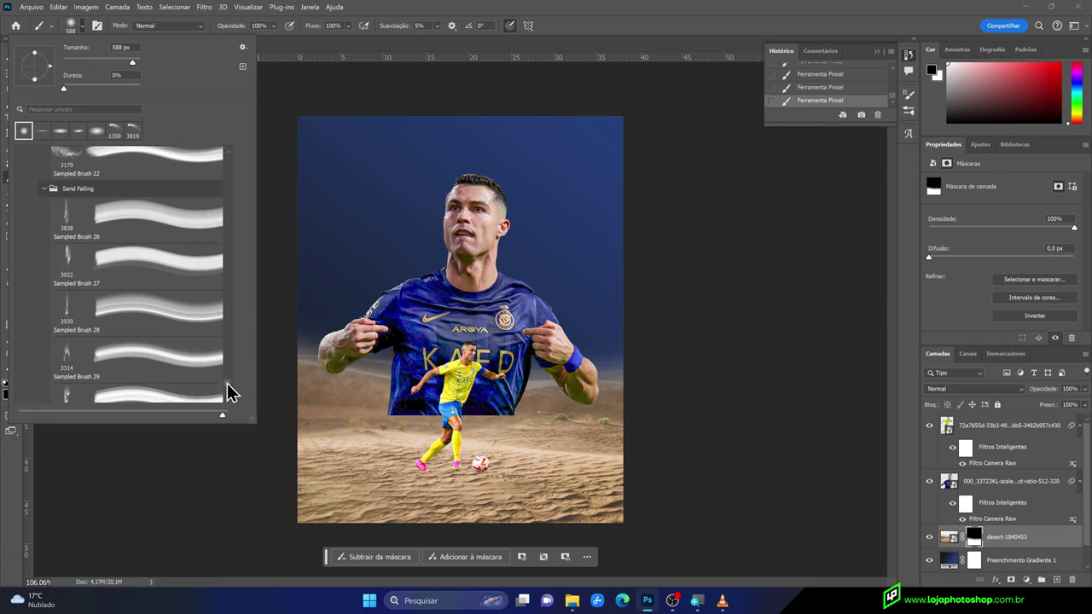
scroll(228, 393, up, 1)
scroll(229, 392, up, 3)
scroll(227, 390, up, 3)
scroll(228, 388, up, 3)
scroll(229, 385, up, 3)
scroll(228, 383, up, 2)
scroll(228, 383, up, 2)
scroll(227, 382, up, 2)
scroll(228, 378, up, 2)
scroll(228, 375, down, 4)
scroll(228, 375, down, 4)
scroll(229, 375, down, 4)
scroll(229, 384, down, 4)
scroll(228, 390, down, 3)
scroll(227, 397, down, 2)
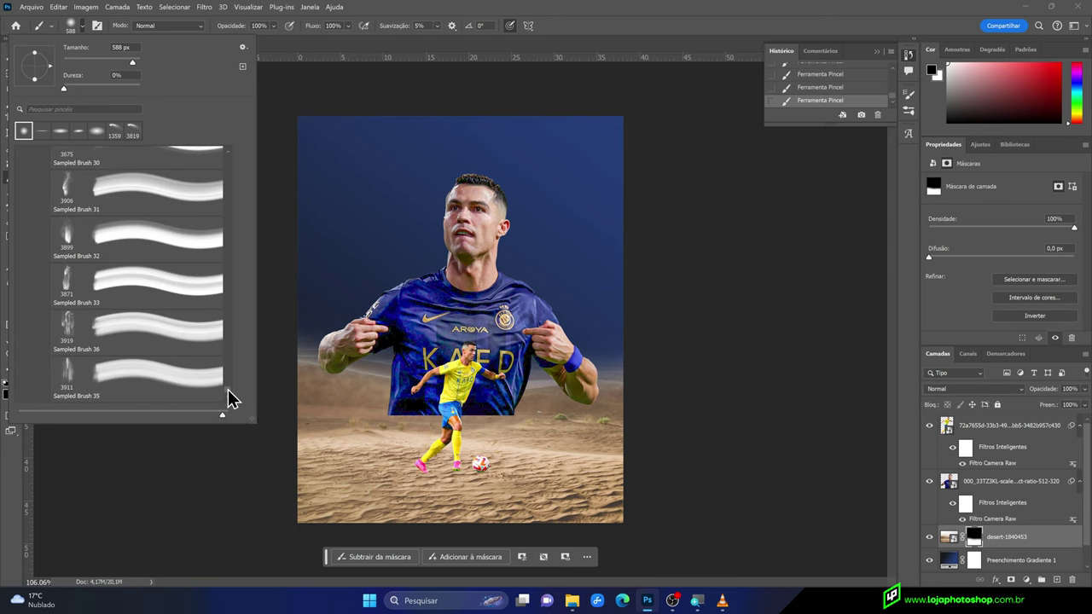
scroll(228, 396, up, 1)
scroll(228, 390, up, 1)
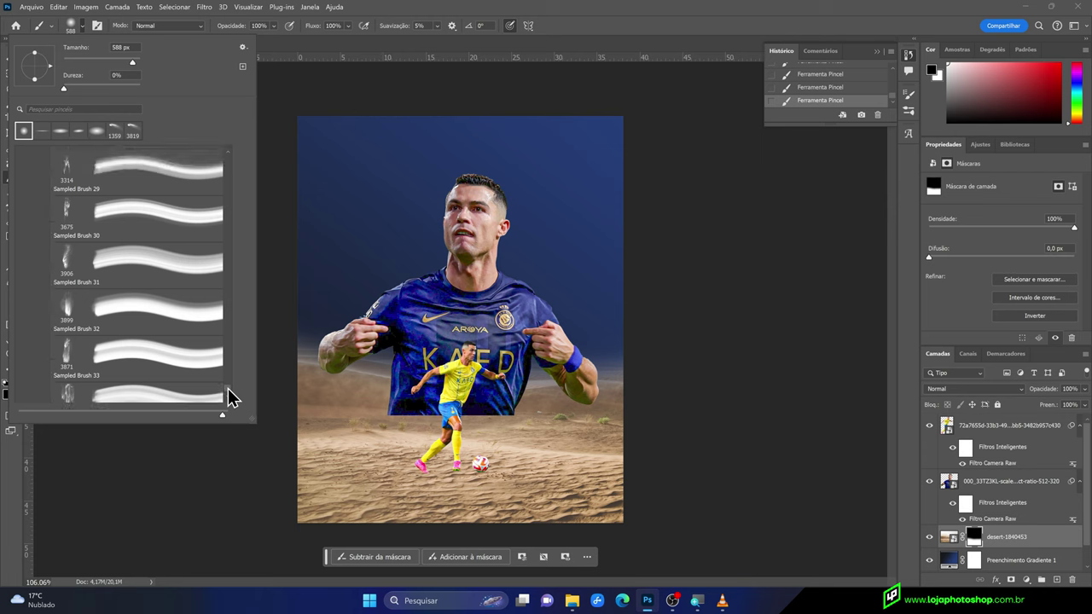
Choose Sampled Brush 32 at 3899 px and select the big Ronaldo photo layer
click(152, 321)
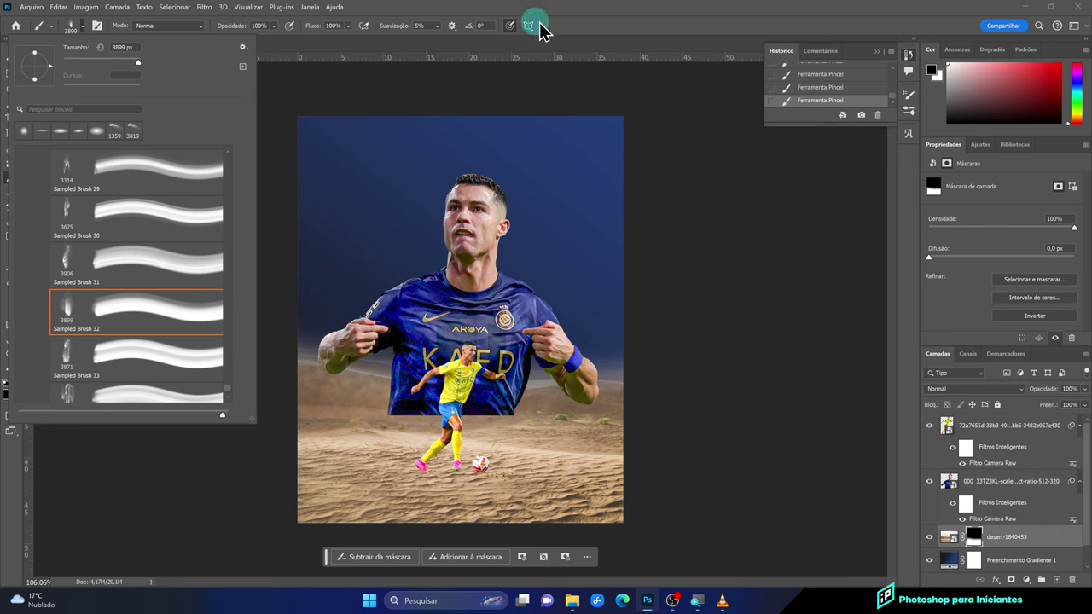
click(572, 19)
click(1007, 485)
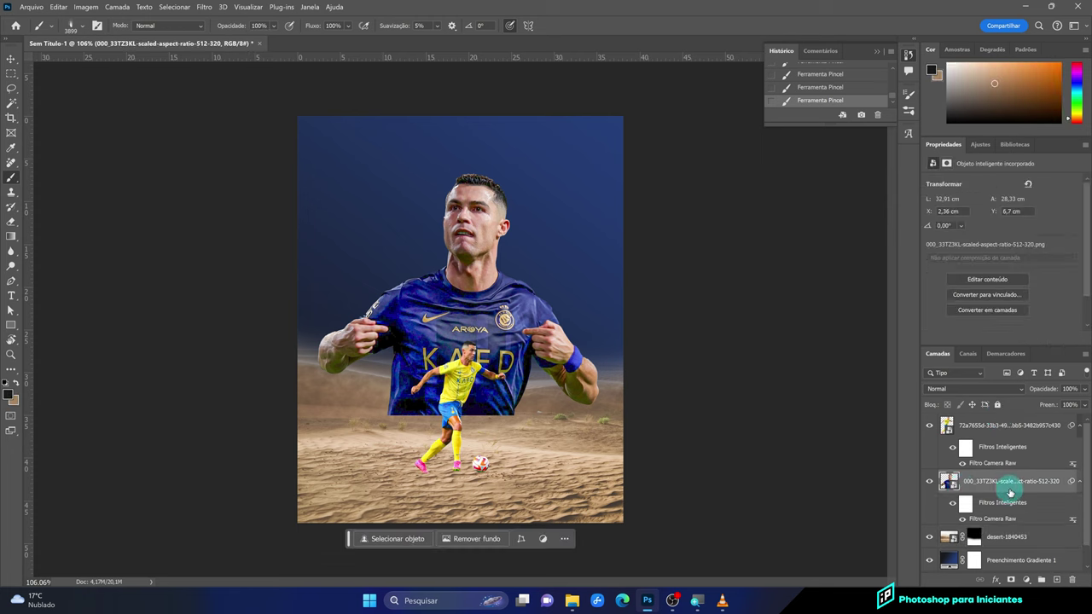
Add new layer Camada 1, set the beige sand tone as paint colour, and test a stroke
click(1057, 581)
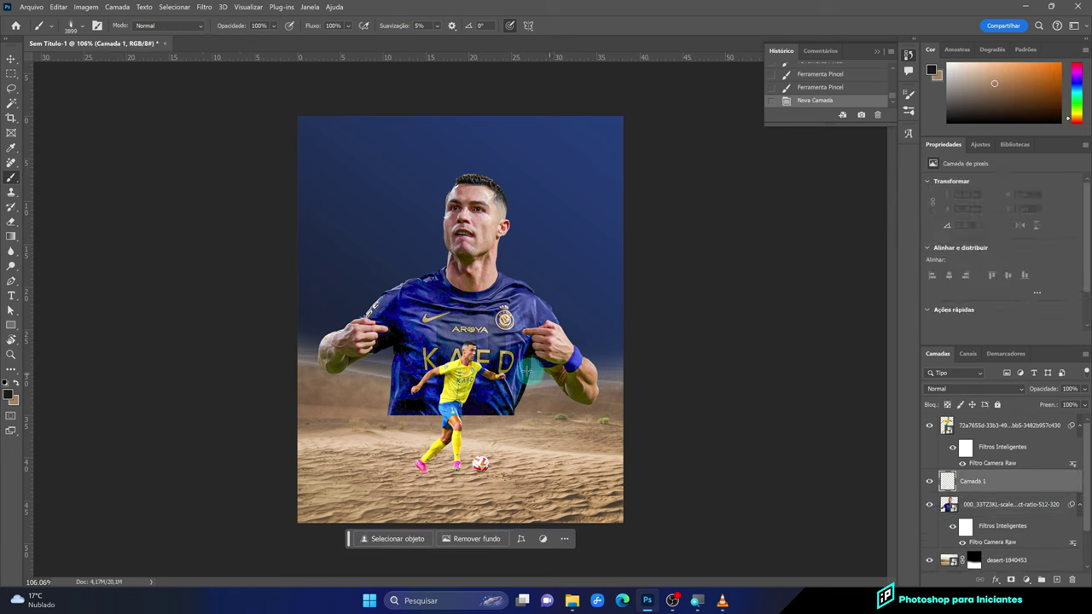
alt+click(420, 429)
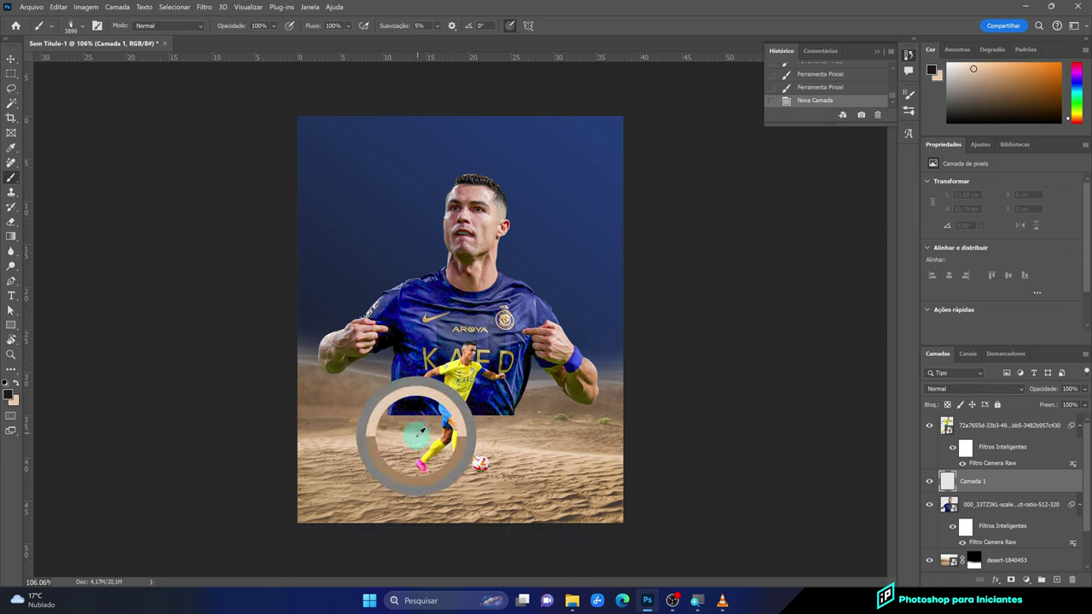
drag(420, 431, 418, 433)
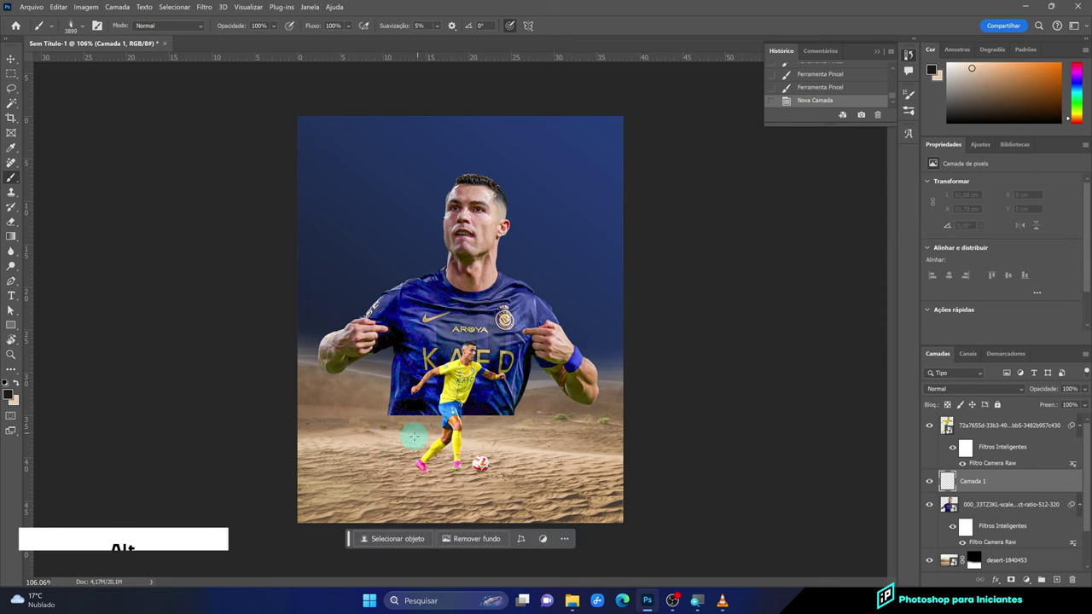
click(17, 381)
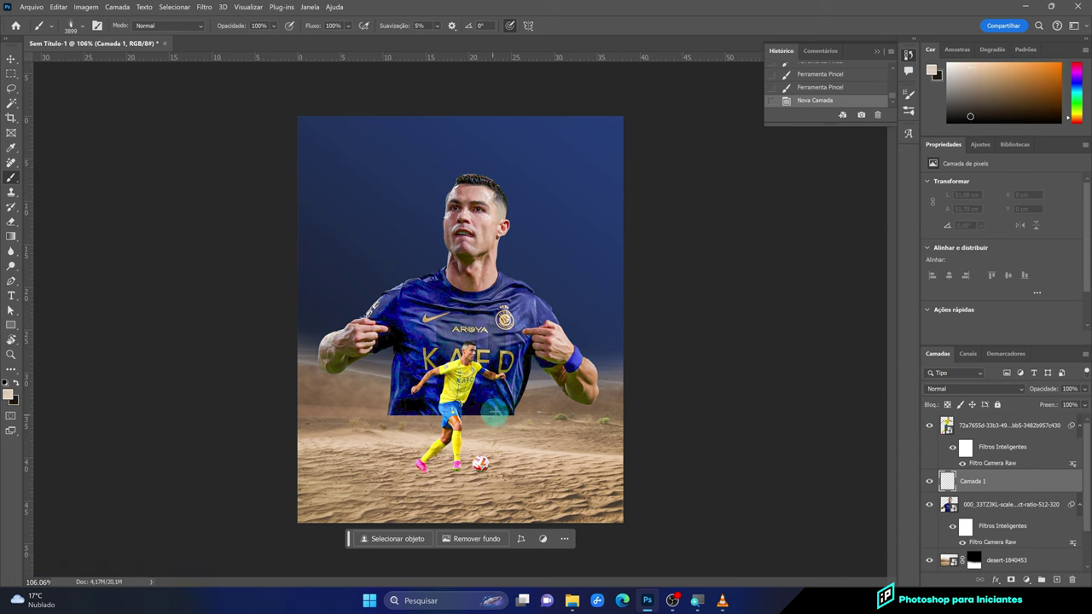
mouse_move(559, 376)
mouse_down()
mouse_move(402, 385)
mouse_move(473, 277)
mouse_up()
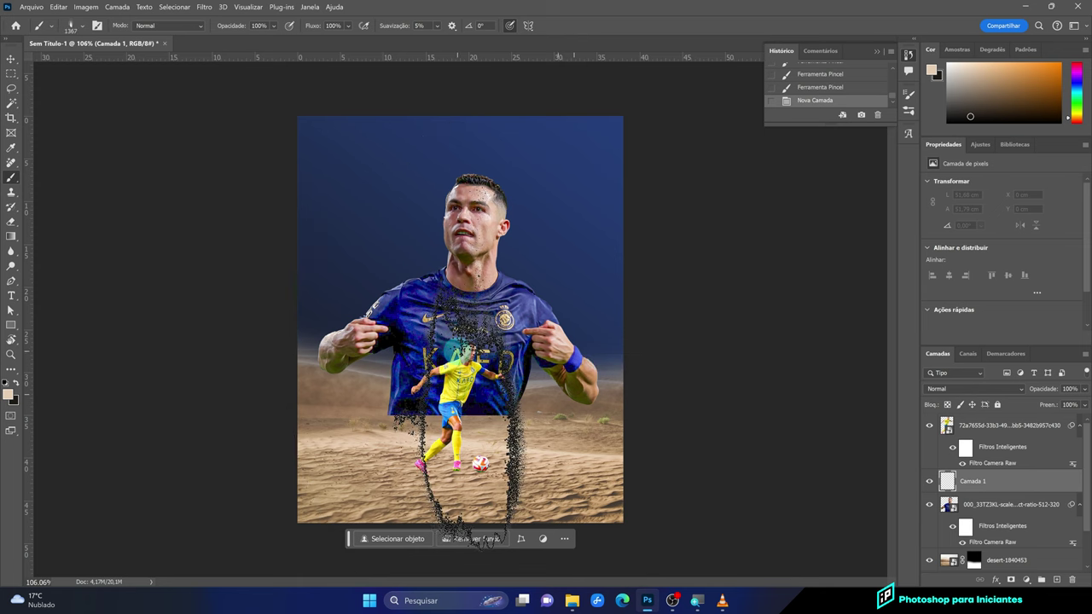
drag(456, 349, 395, 334)
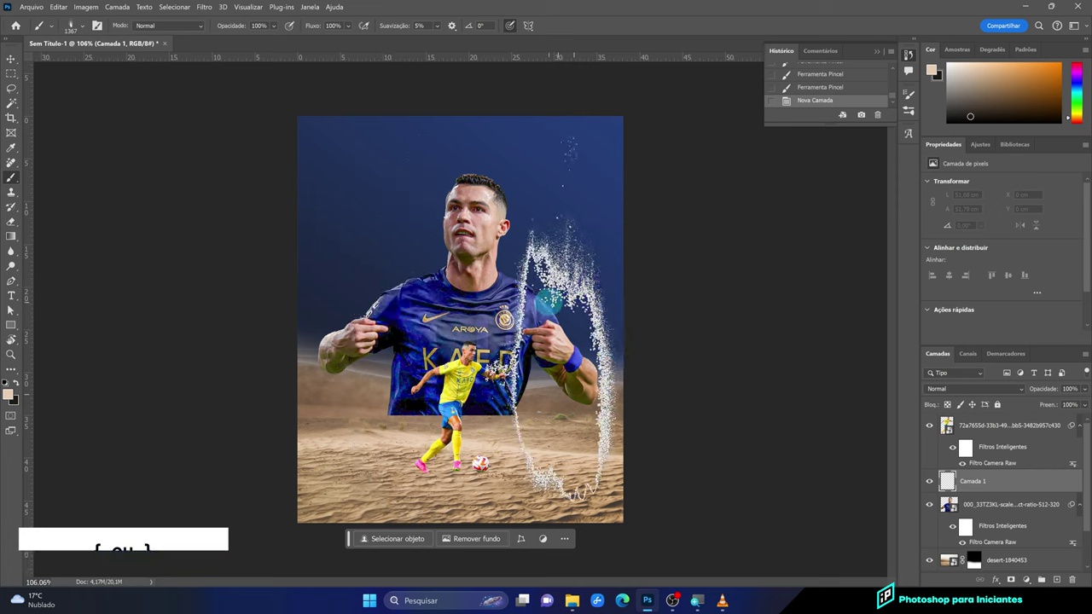
Rotate the brush tip to 90°, shrink it to 1027 px, and stamp dust around the player
right_click(452, 290)
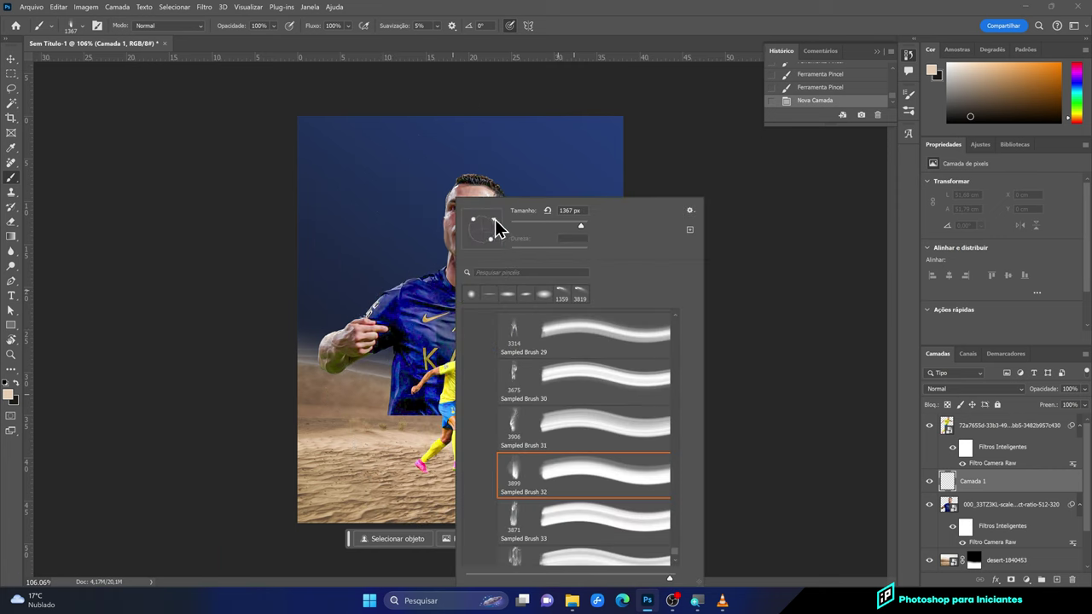
drag(490, 209, 482, 202)
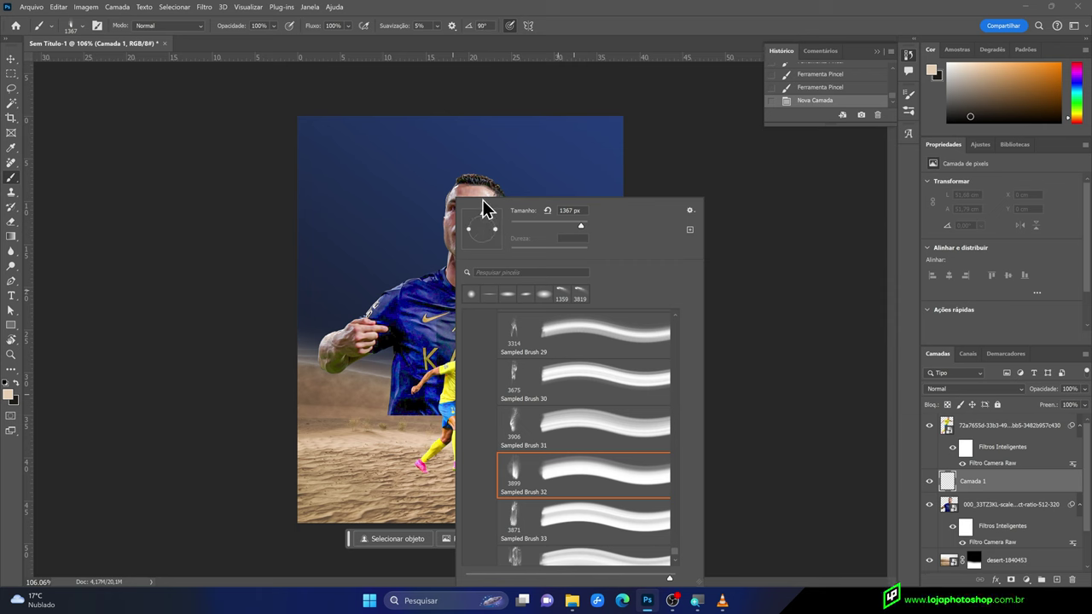
key(Return)
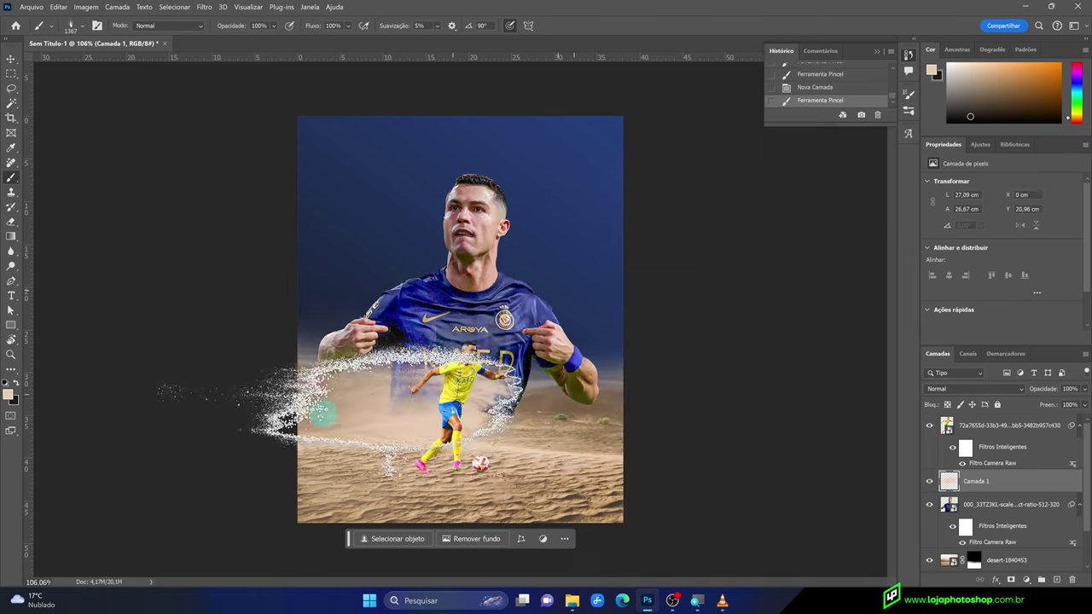
drag(448, 401, 409, 417)
click(409, 416)
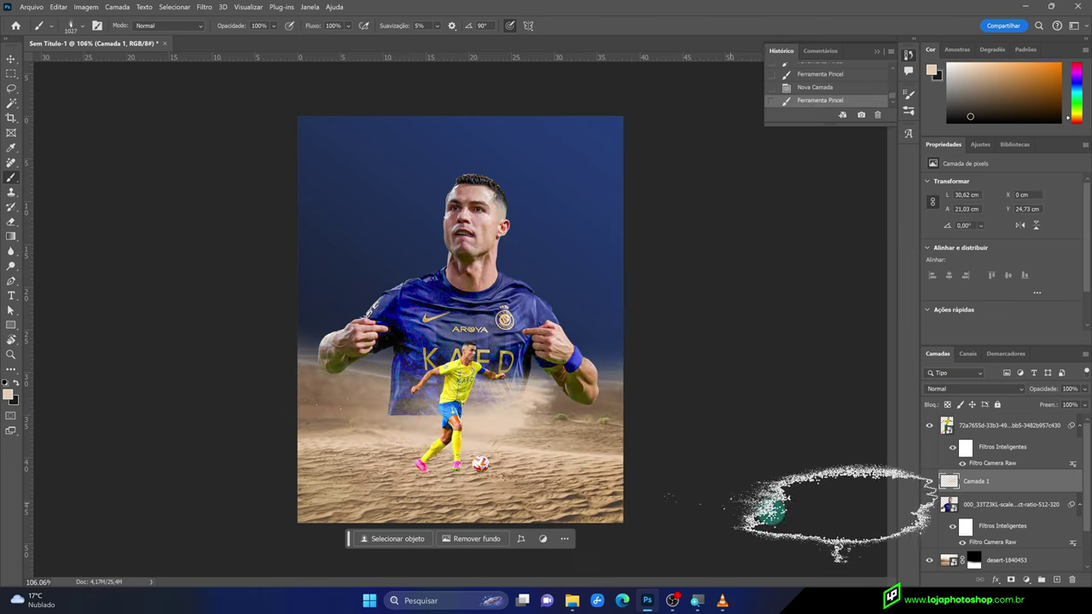
Restamp sand dust around the small player, undoing stamps that look too strong
key(ctrl+z)
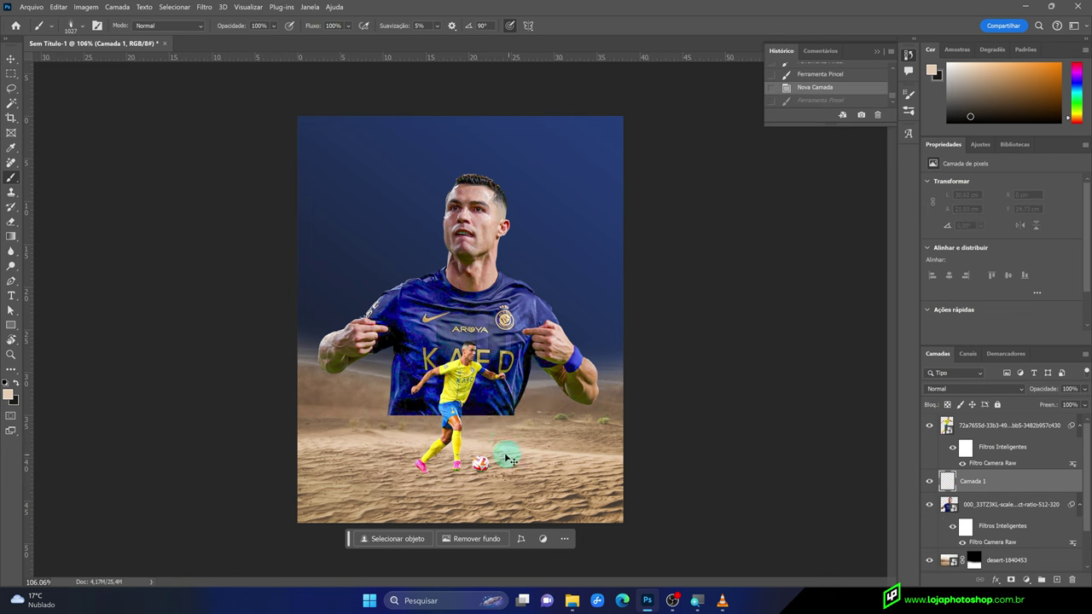
click(409, 415)
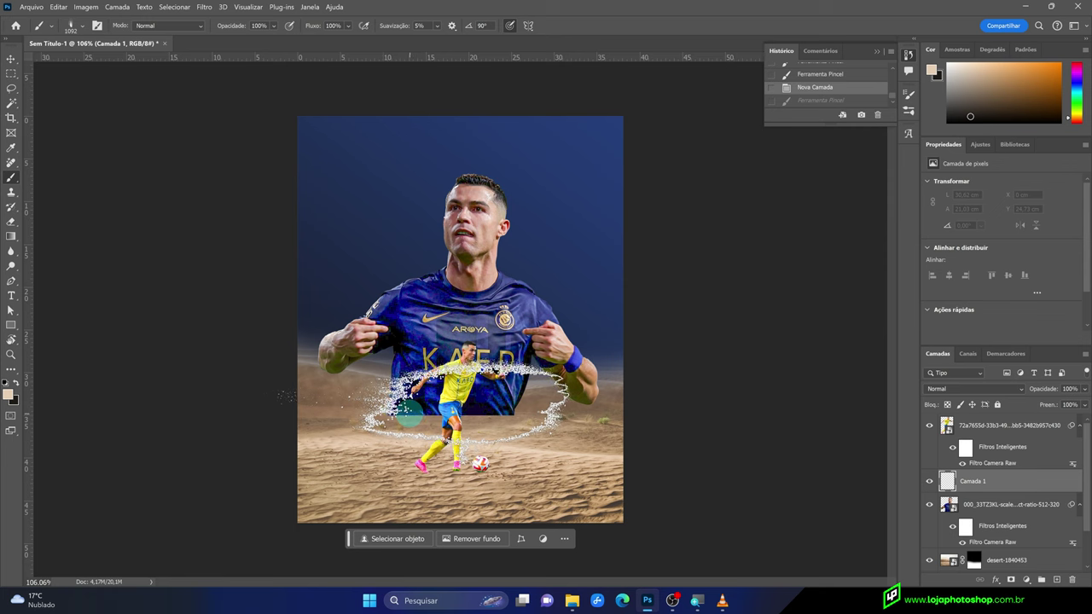
click(409, 415)
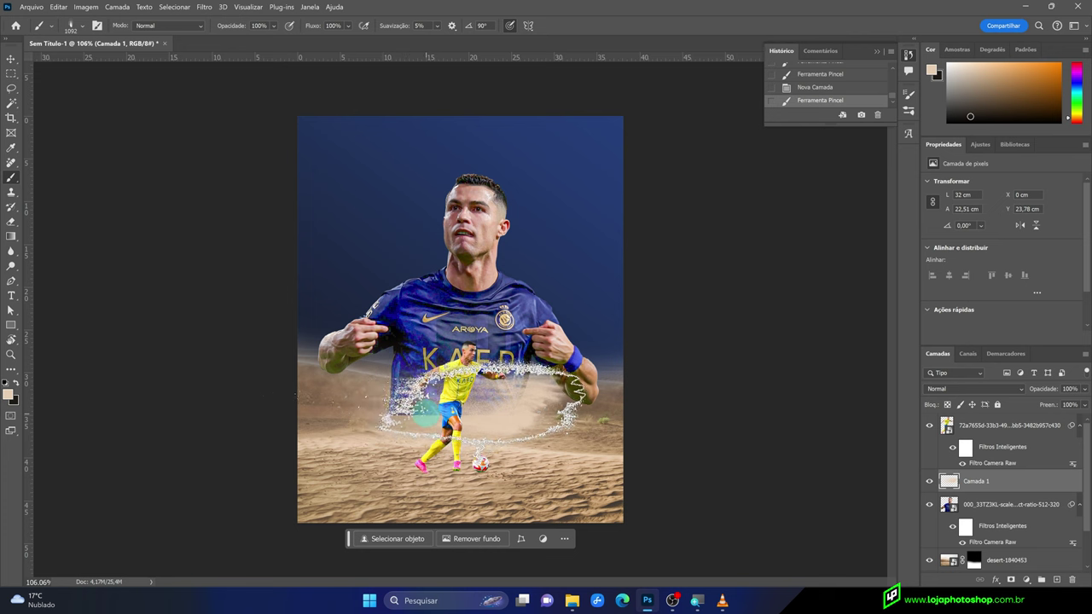
key(ctrl+z)
click(433, 414)
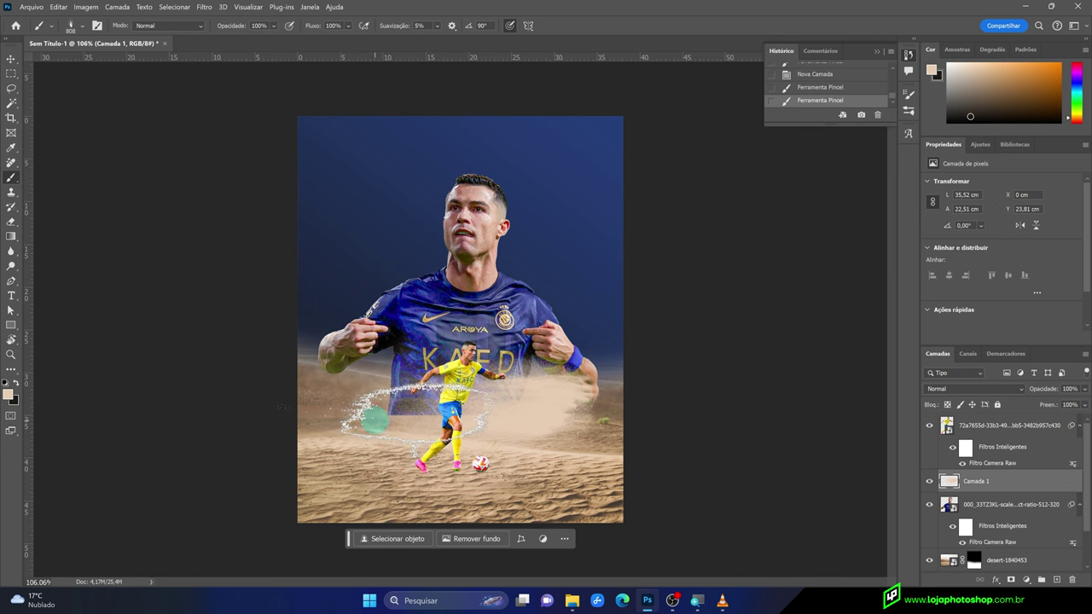
drag(365, 418, 370, 420)
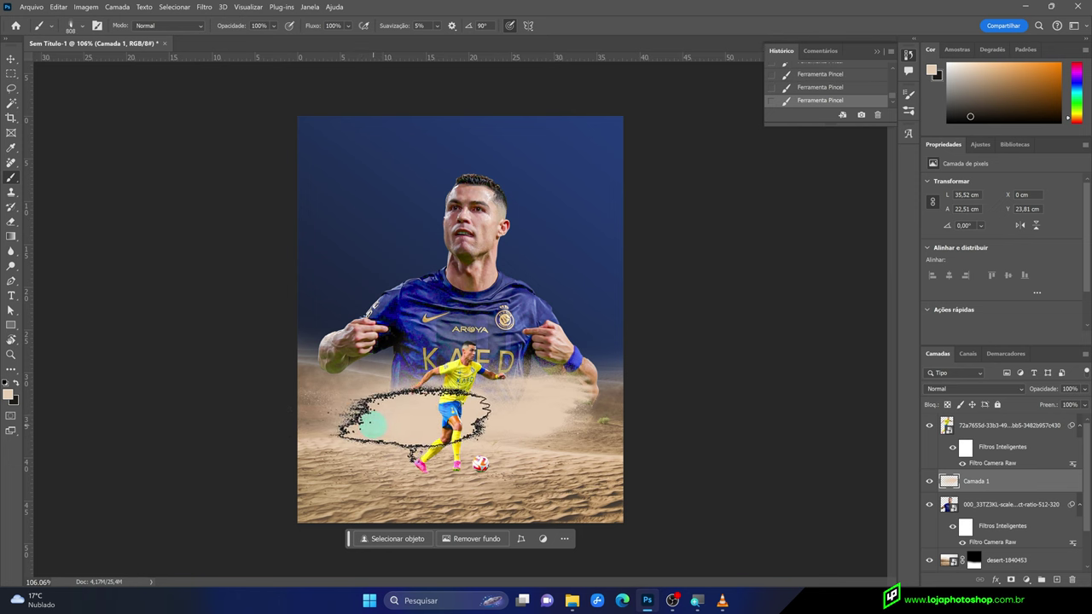
Paint more sand dust around the player's legs, then select the large portrait layer
alt+scroll(454, 467, up, 2)
alt+scroll(455, 467, up, 1)
alt+scroll(455, 467, down, 2)
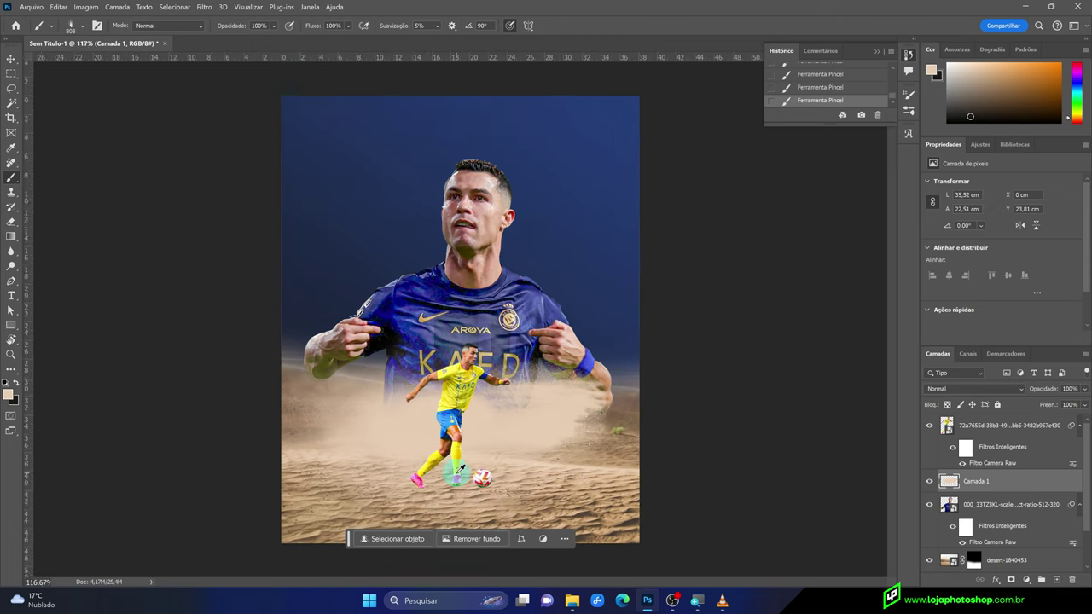
alt+scroll(461, 461, up, 3)
alt+scroll(478, 458, down, 2)
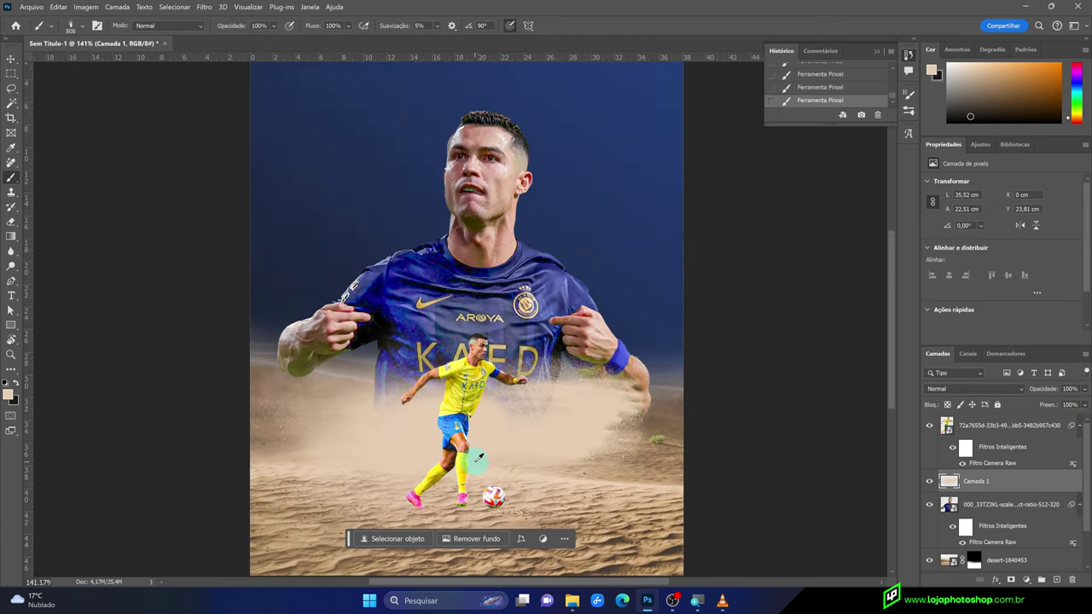
drag(479, 458, 475, 460)
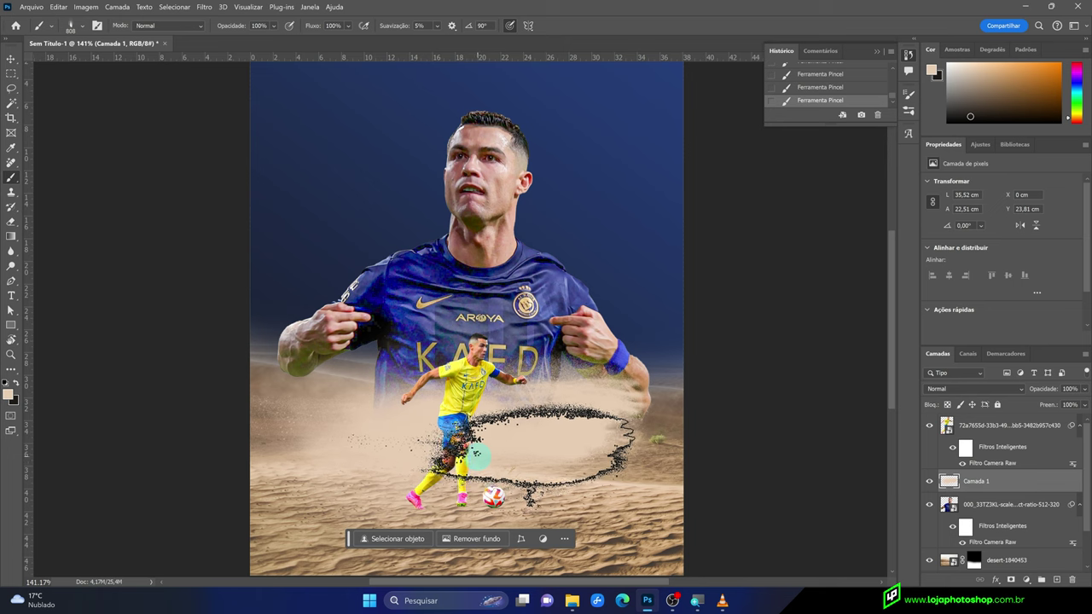
alt+scroll(580, 461, down, 1)
alt+scroll(580, 461, down, 3)
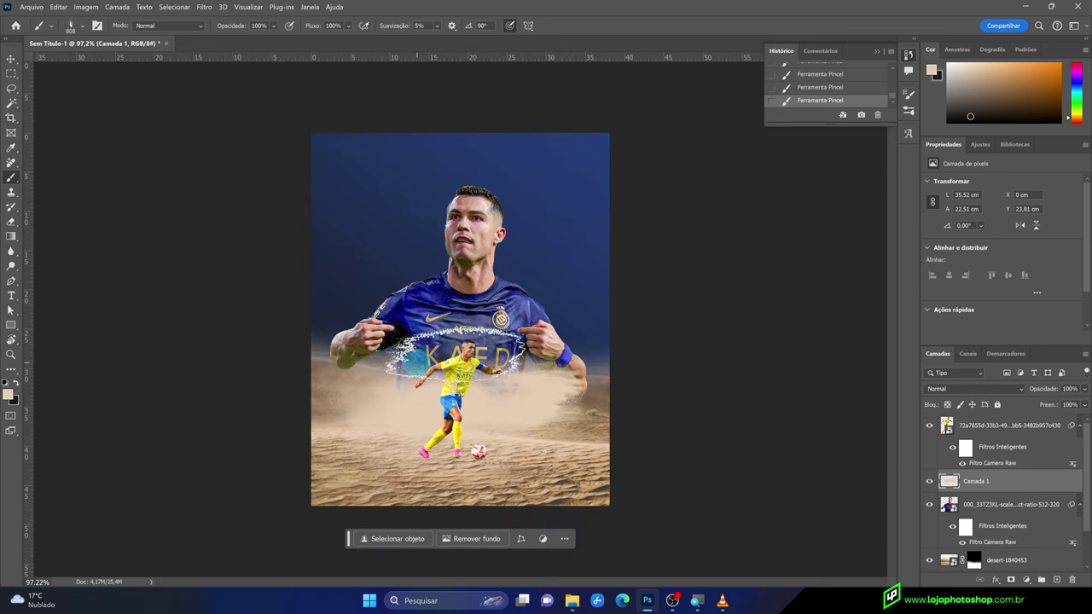
alt+scroll(457, 317, up, 2)
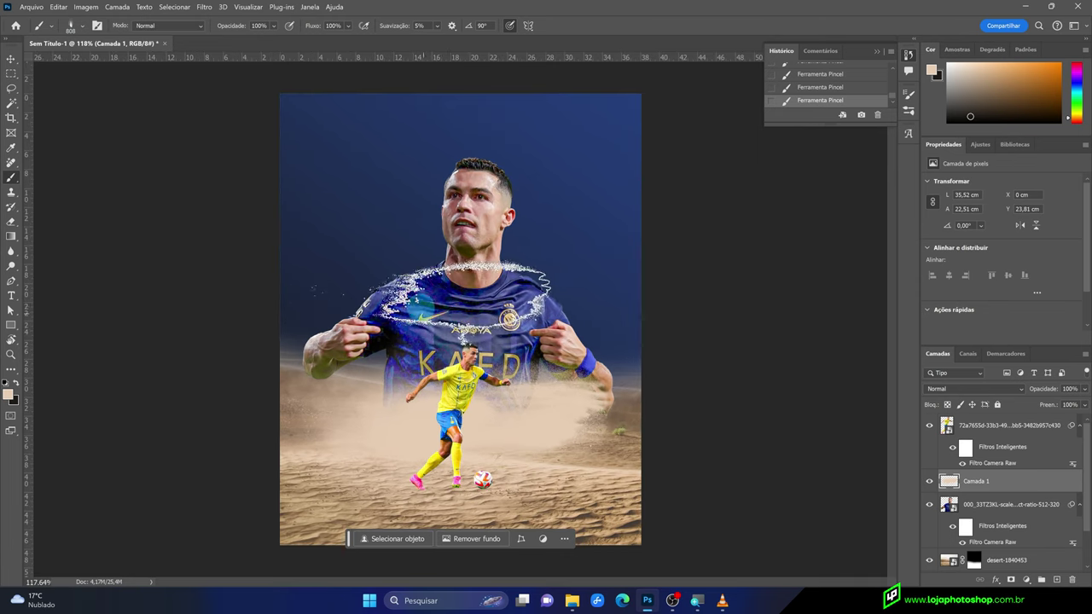
click(943, 509)
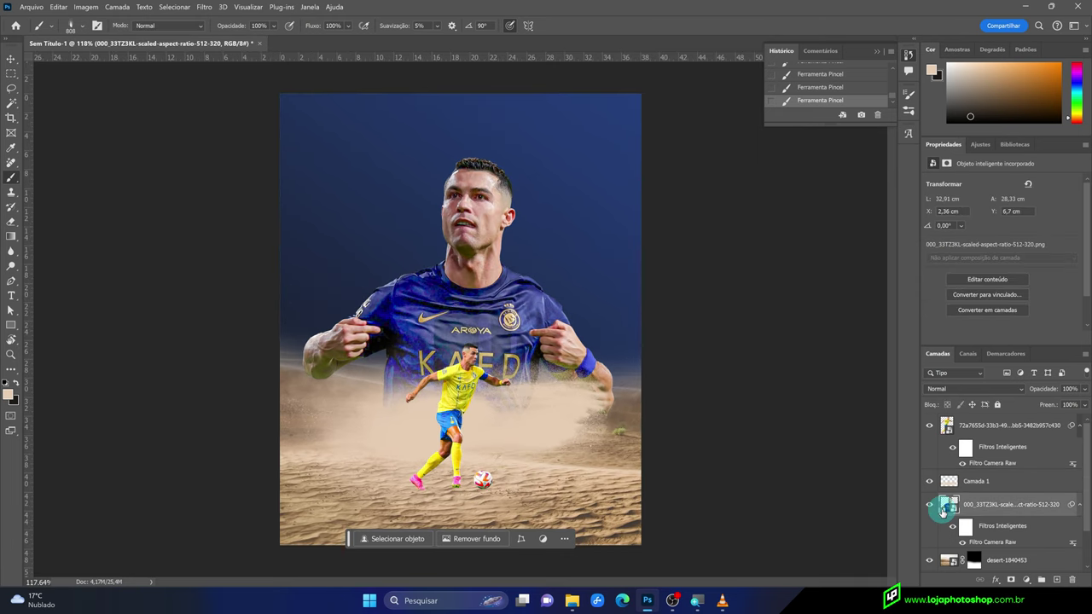
Add a new layer above the desert layer and choose the _DSC3697-1 sand brush
click(1017, 555)
click(1055, 579)
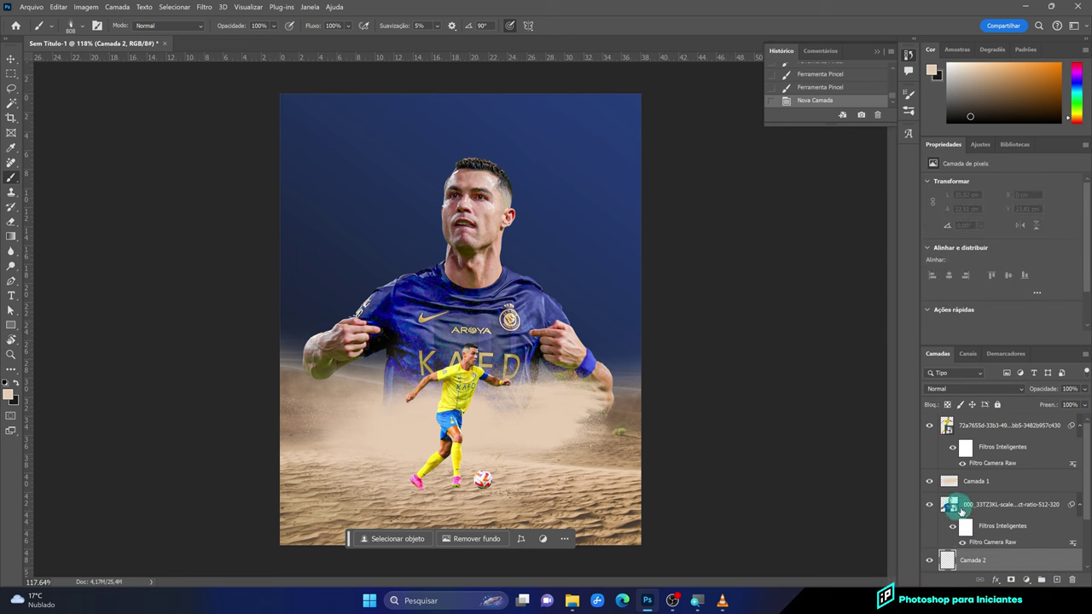
scroll(955, 517, down, 3)
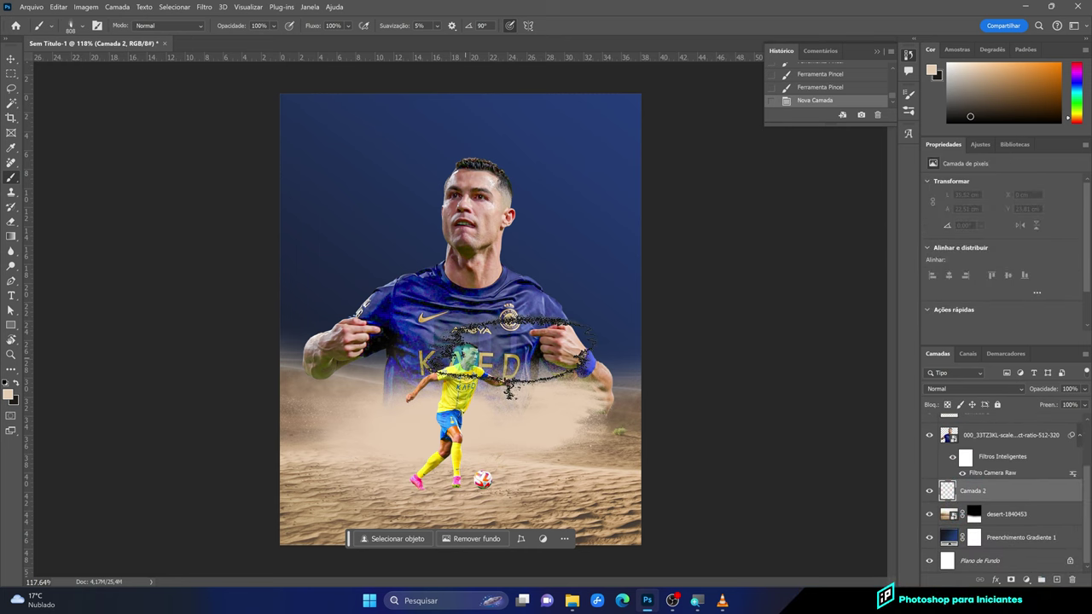
click(78, 31)
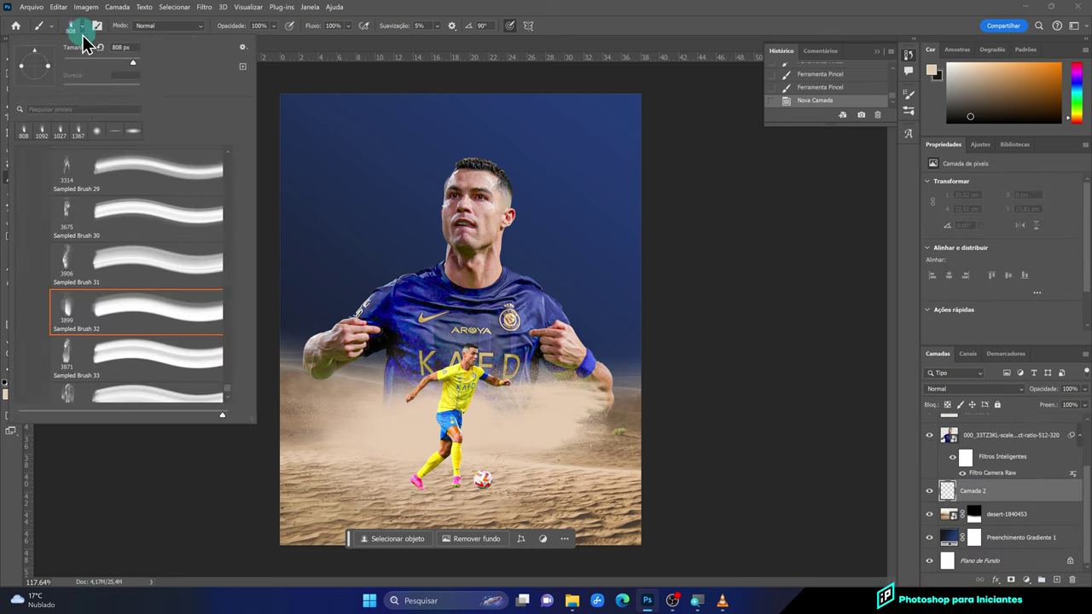
scroll(228, 394, down, 3)
scroll(229, 392, down, 3)
scroll(231, 390, down, 3)
scroll(231, 389, down, 3)
scroll(228, 388, up, 2)
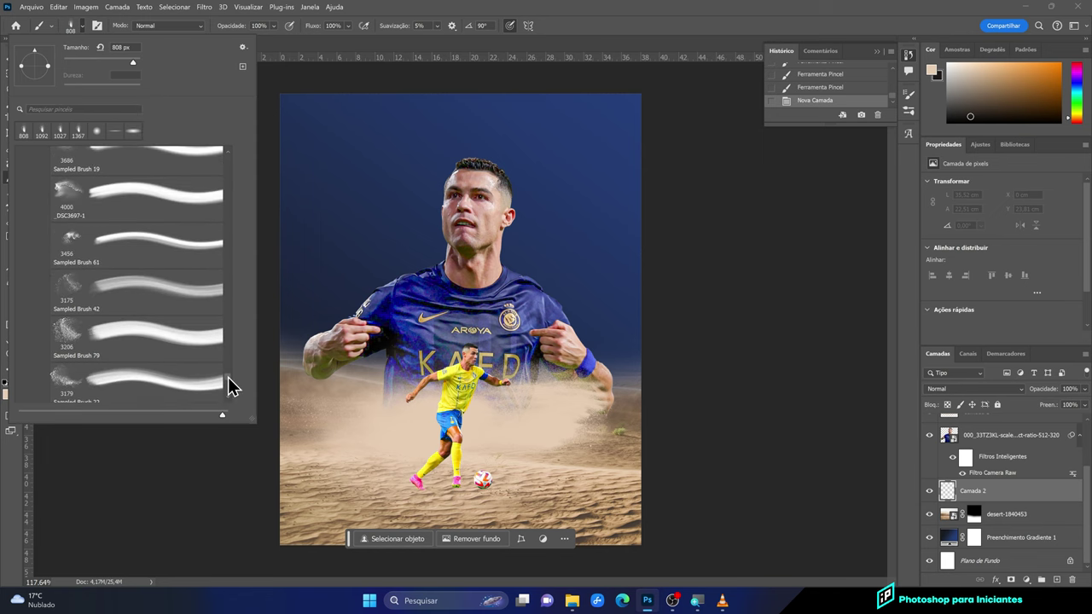
scroll(228, 386, up, 1)
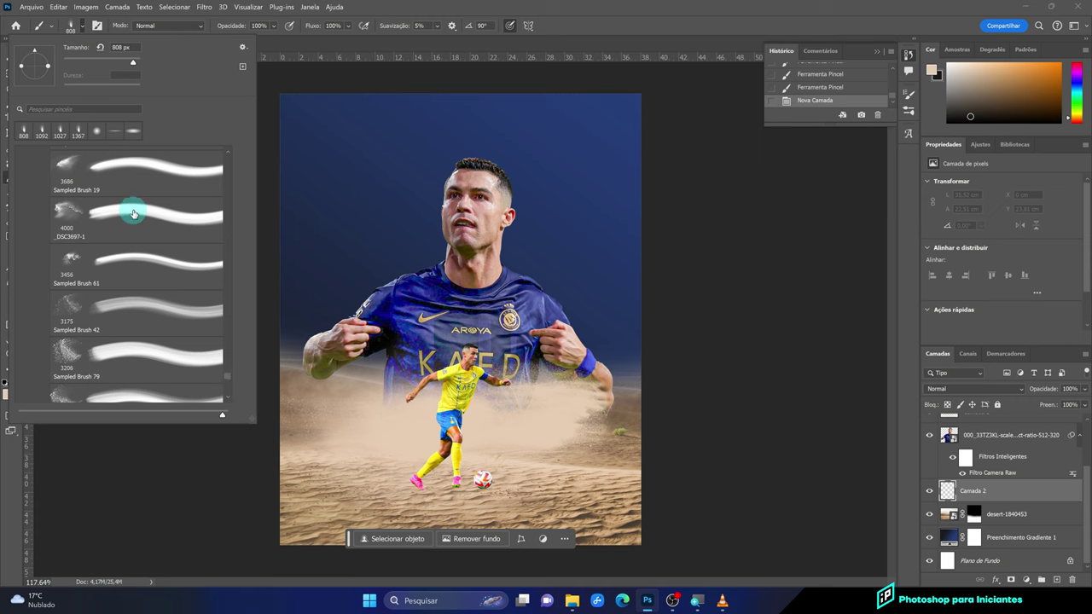
click(597, 36)
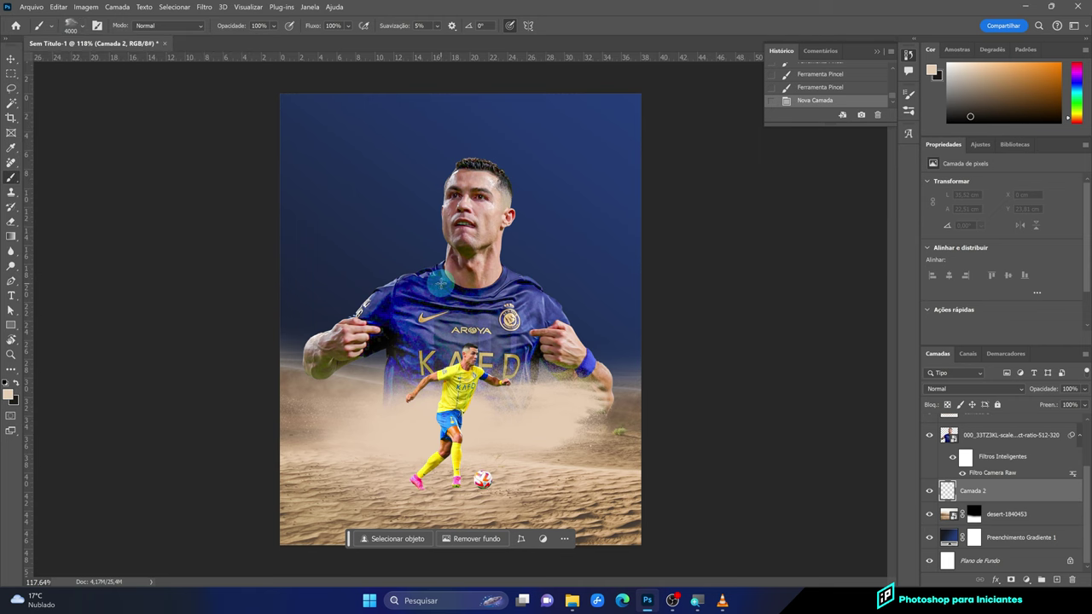
Stamp trial dust bursts at about 1298 px over the portrait, then undo them all
mouse_move(411, 284)
mouse_down()
mouse_move(358, 293)
mouse_move(475, 284)
mouse_move(378, 273)
mouse_up()
click(480, 290)
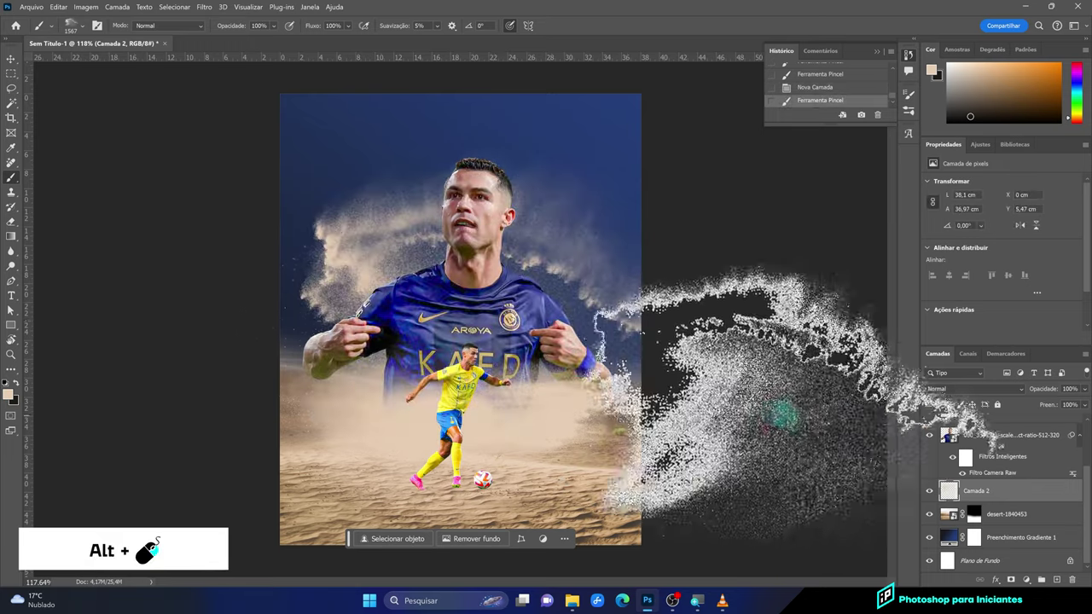
drag(496, 306, 407, 317)
click(407, 317)
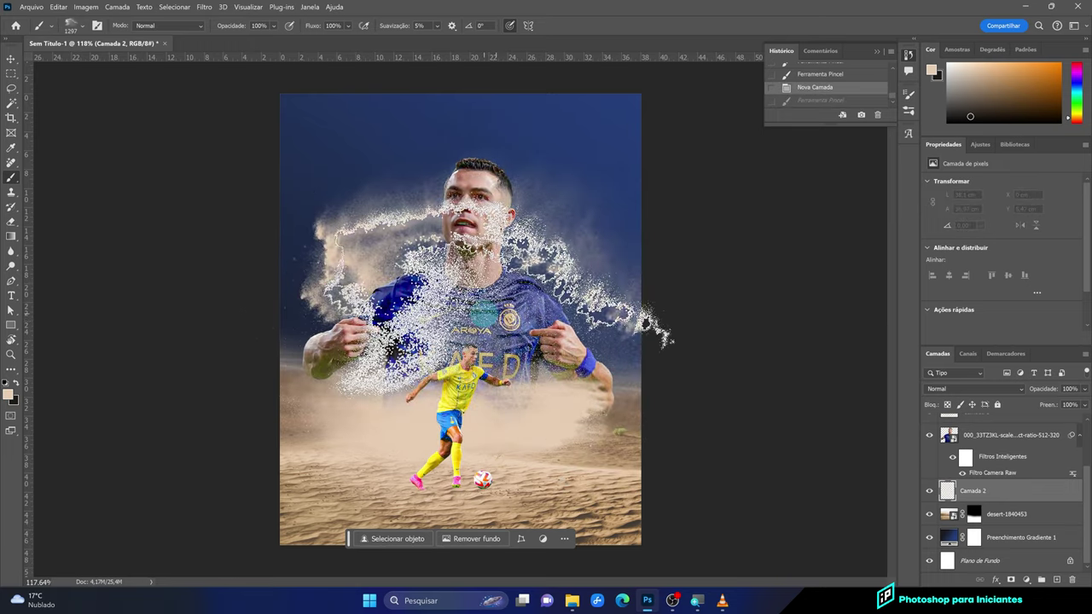
key(ctrl+z)
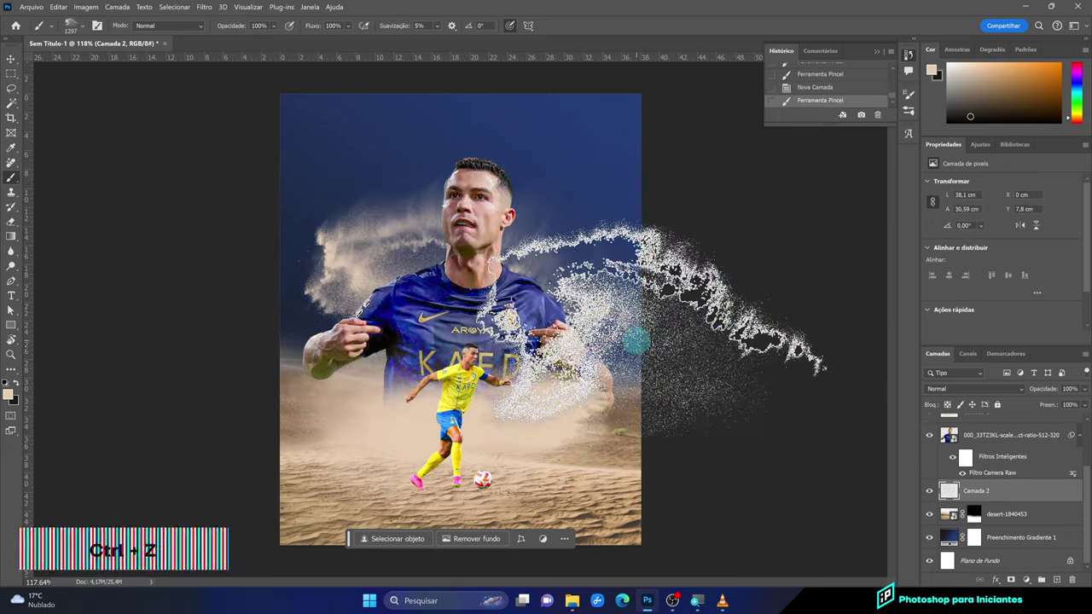
key(ctrl+z)
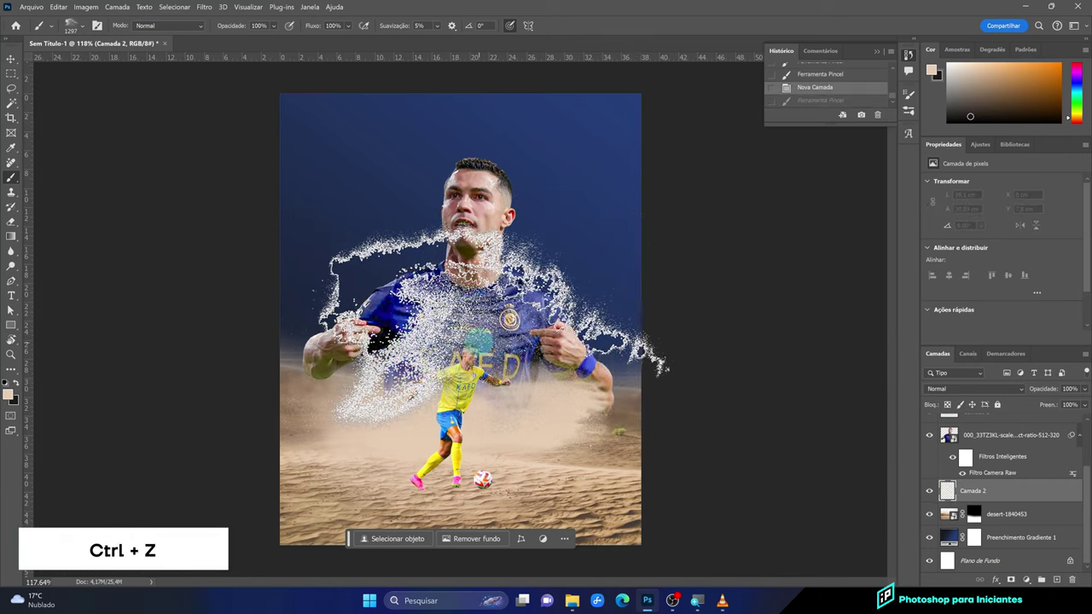
click(483, 333)
alt+scroll(524, 294, down, 5)
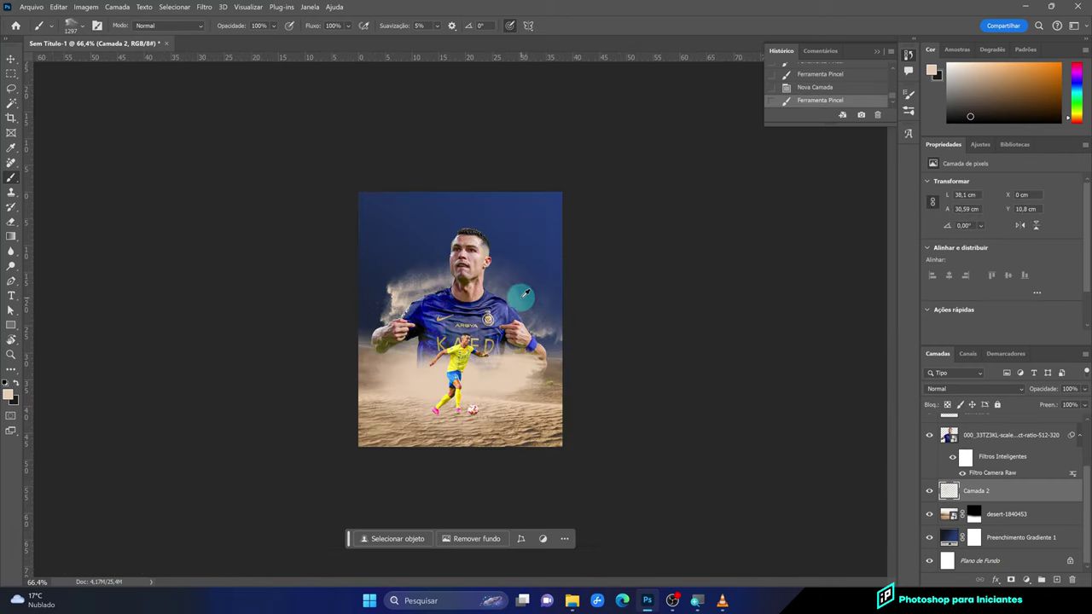
alt+scroll(463, 348, up, 5)
key(ctrl+z)
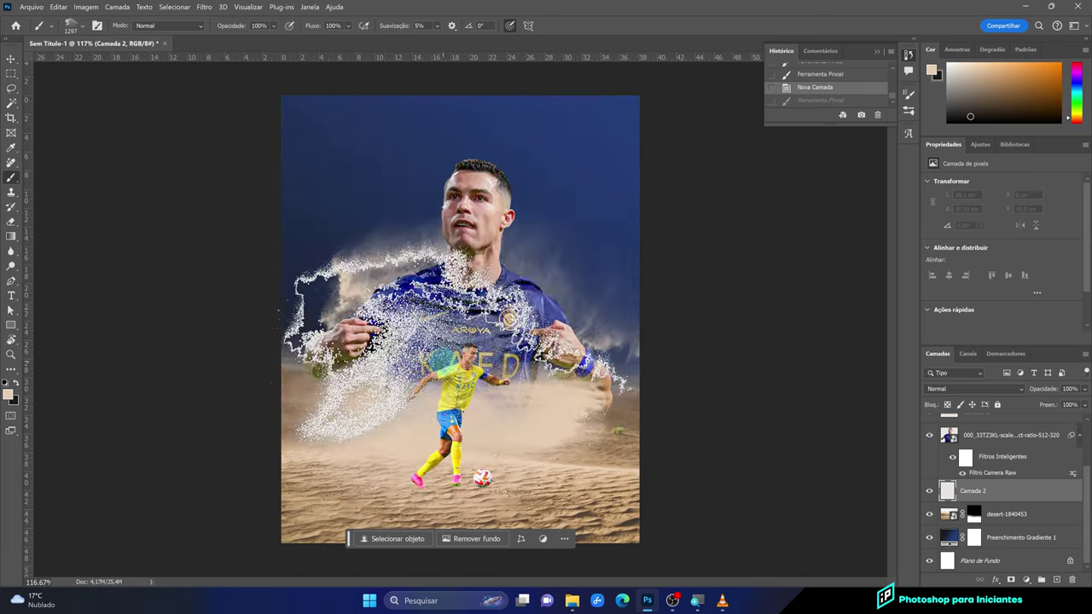
Switch to Sampled Brush 61 with a smaller diameter
click(77, 27)
scroll(133, 285, up, 1)
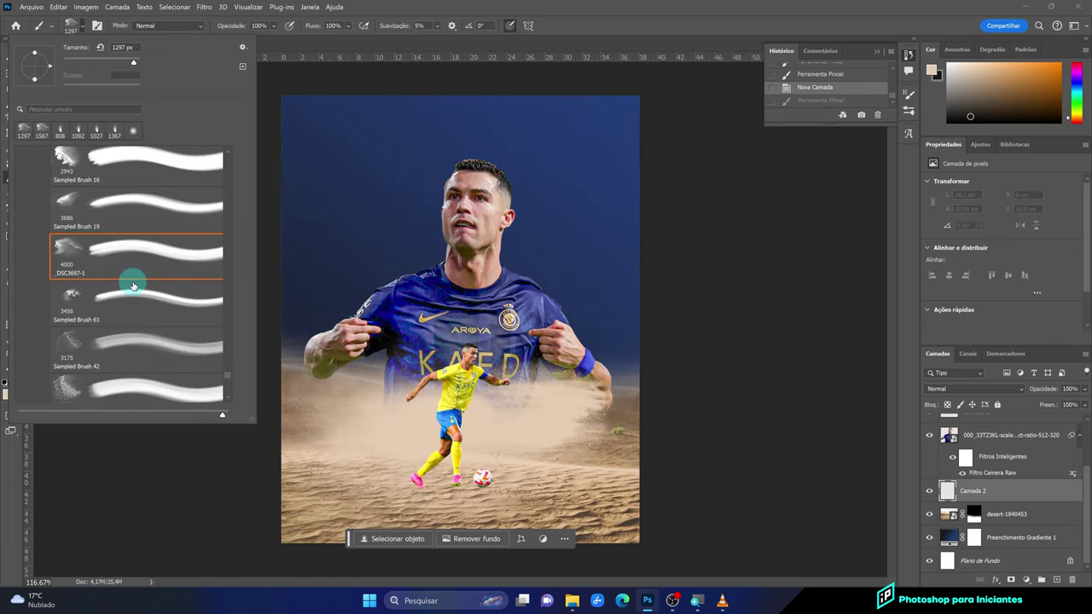
click(145, 318)
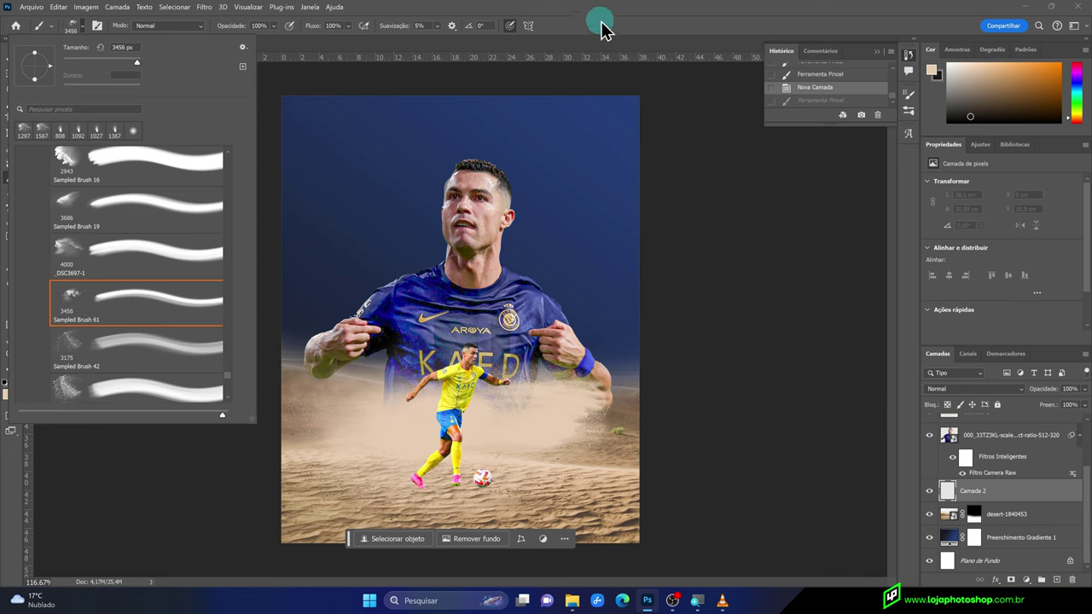
click(601, 24)
mouse_move(451, 297)
mouse_down()
mouse_move(199, 297)
mouse_move(310, 317)
mouse_up()
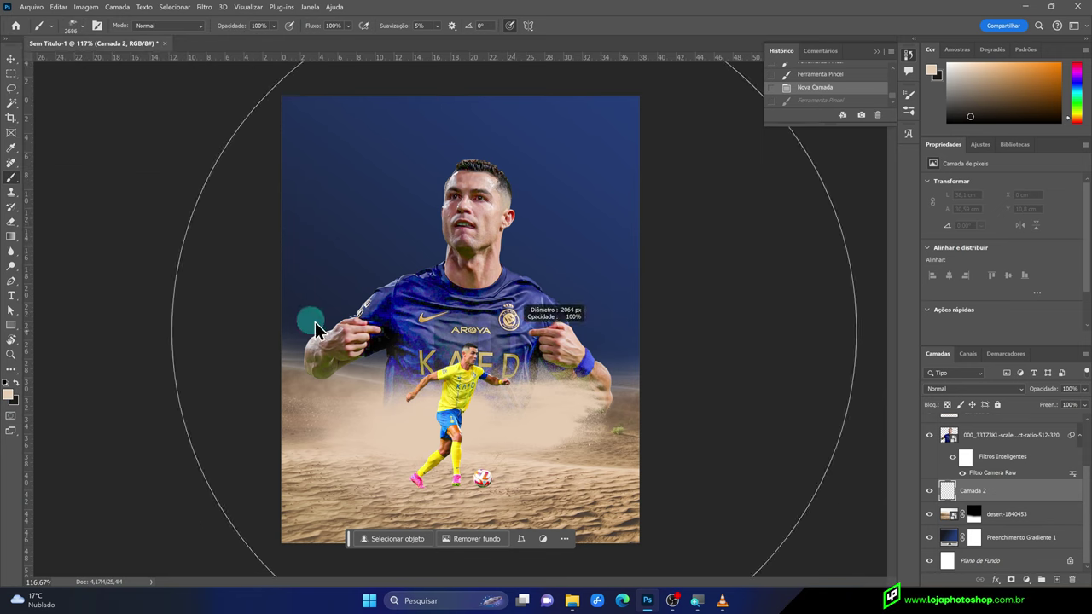
Stamp sand-dust bursts around the head, chest and shoulders on Camada 2
click(452, 309)
key(ctrl+z)
click(482, 318)
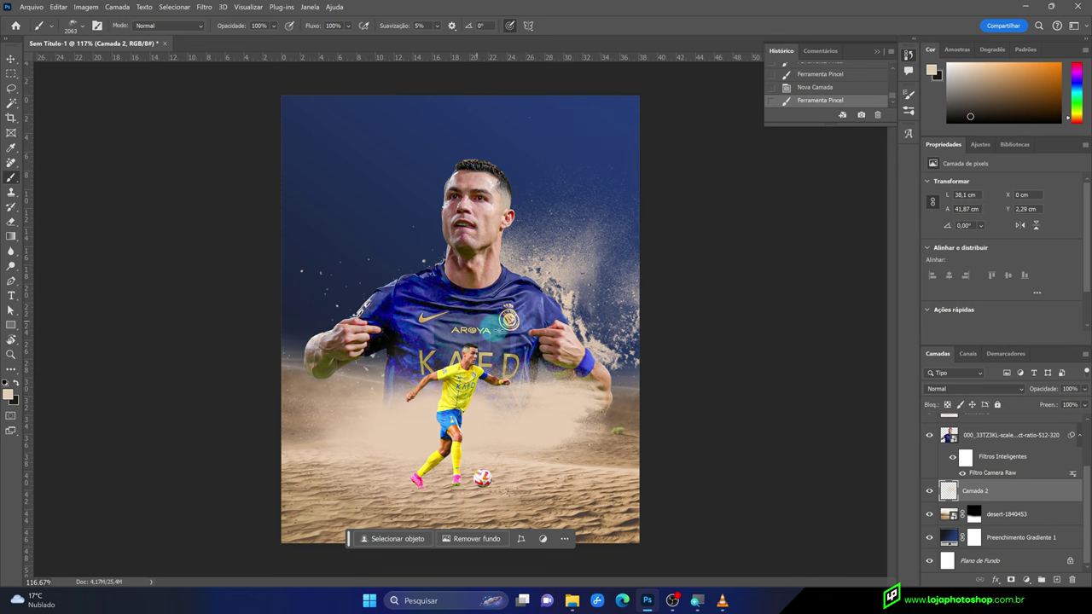
key(ctrl+z)
key(ctrl+shift+z)
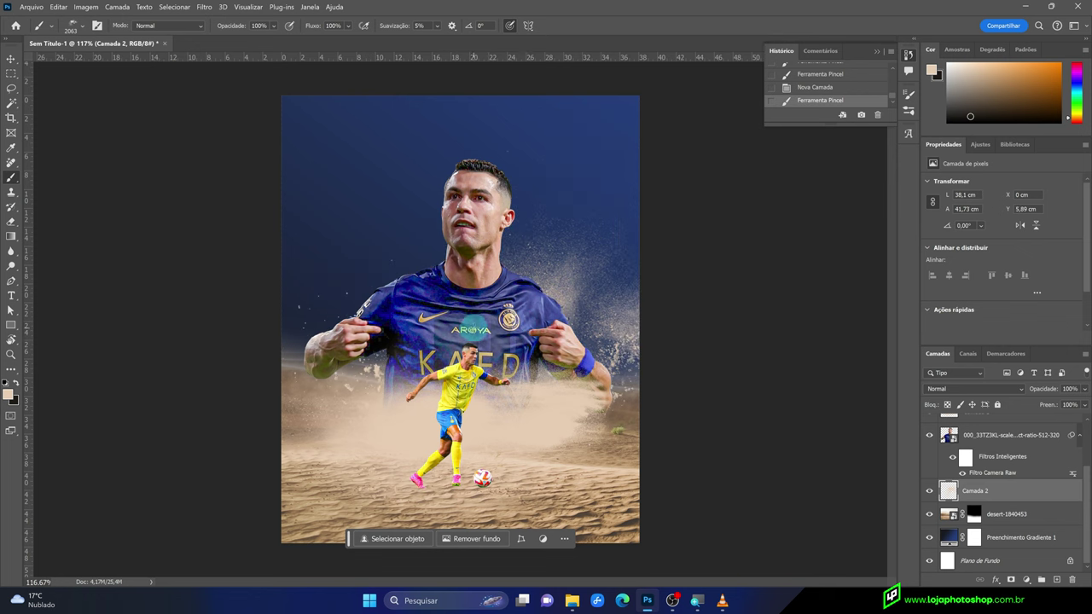
key(ctrl+z)
mouse_move(474, 327)
mouse_down()
mouse_move(317, 310)
mouse_move(467, 323)
mouse_up()
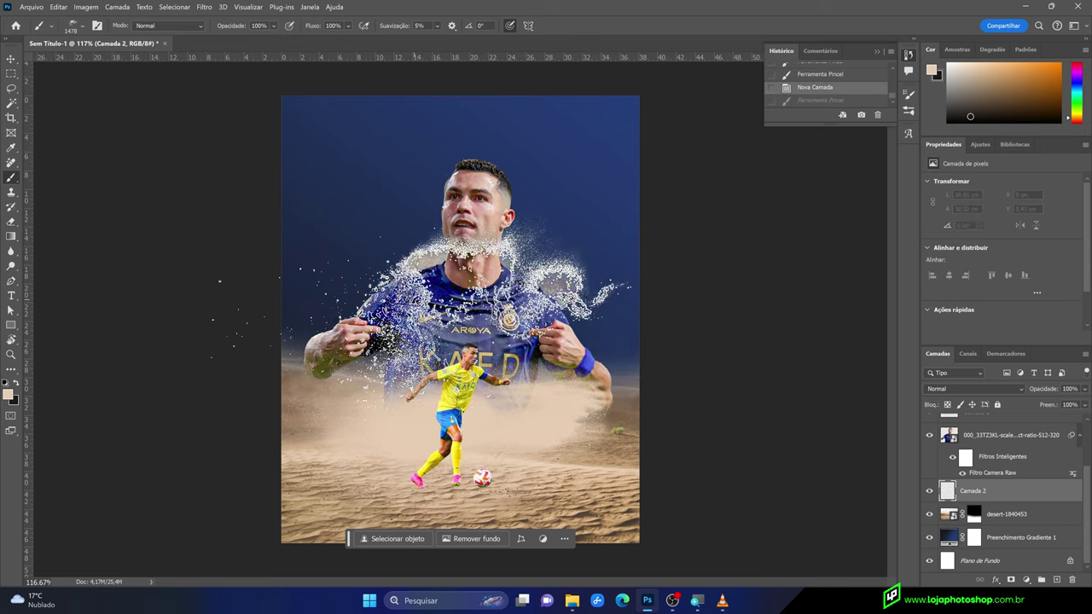
click(443, 310)
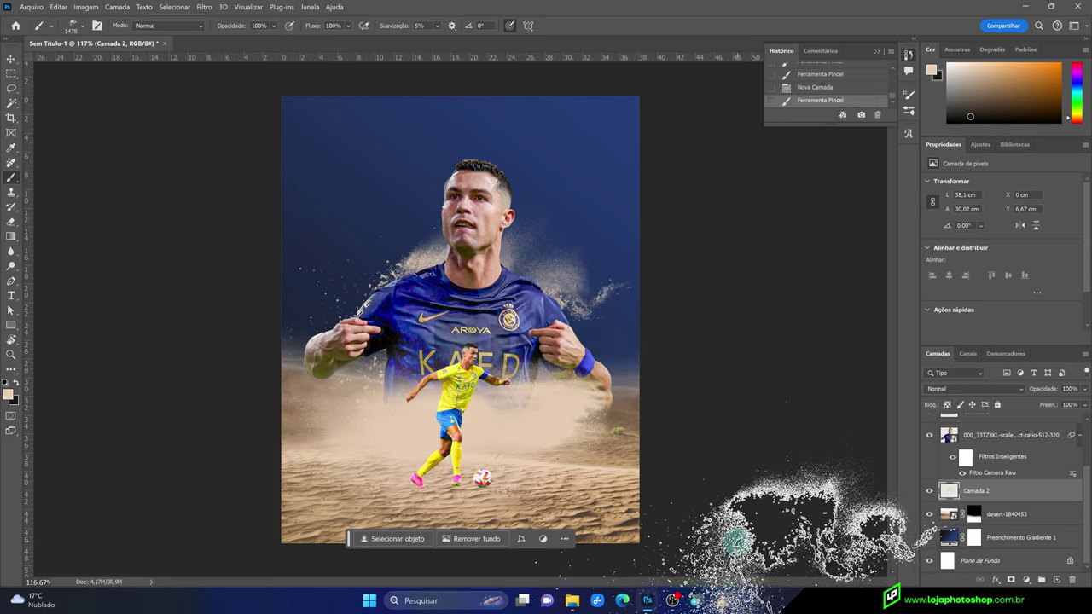
Add a new empty layer, Camada 3, above Camada 2
scroll(509, 356, down, 2)
scroll(509, 357, up, 3)
scroll(509, 356, down, 1)
scroll(509, 356, down, 1)
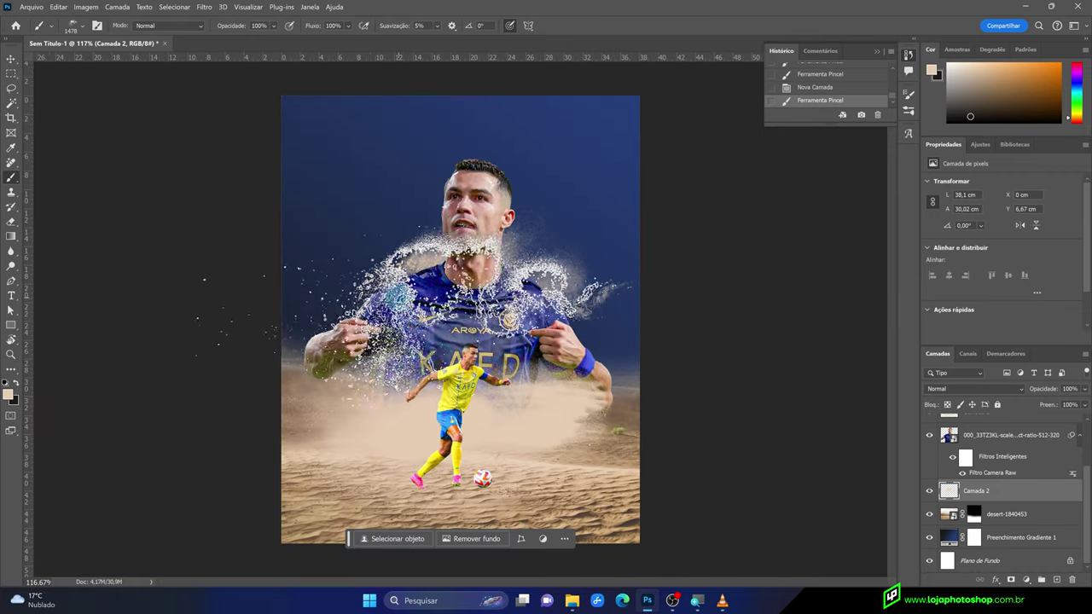
click(1057, 580)
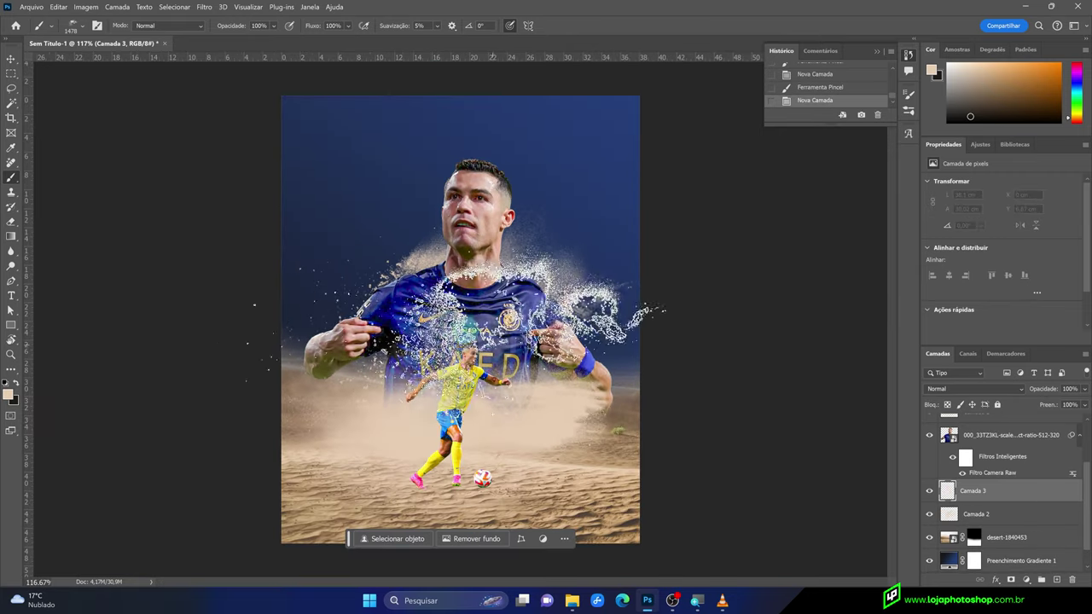
right_click(411, 199)
scroll(549, 443, up, 1)
scroll(549, 442, up, 2)
scroll(547, 444, up, 2)
scroll(546, 444, up, 2)
click(534, 455)
click(675, 34)
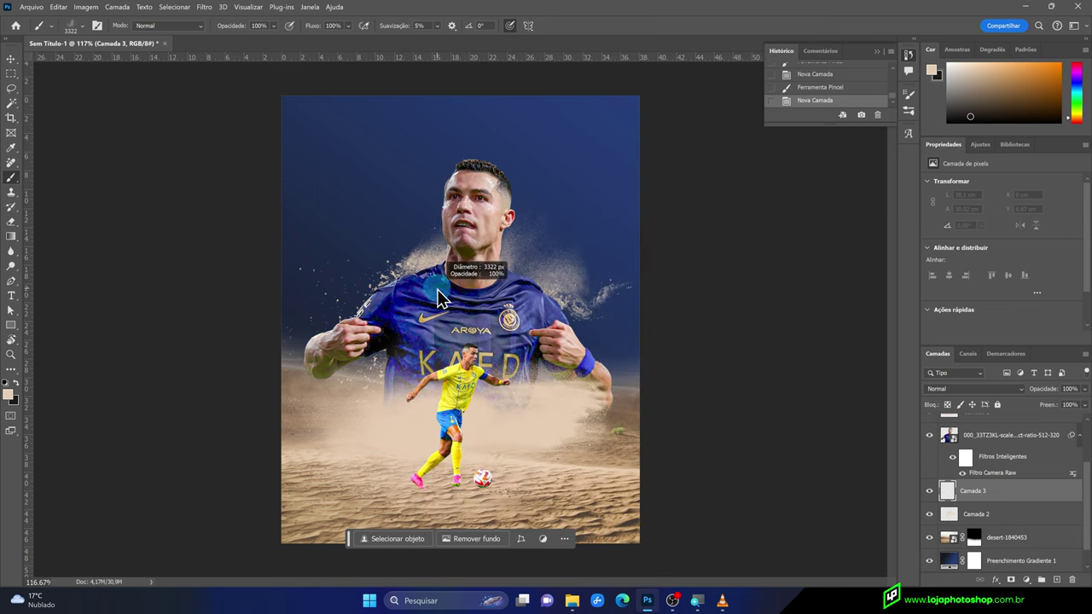
click(374, 267)
key(ctrl+z)
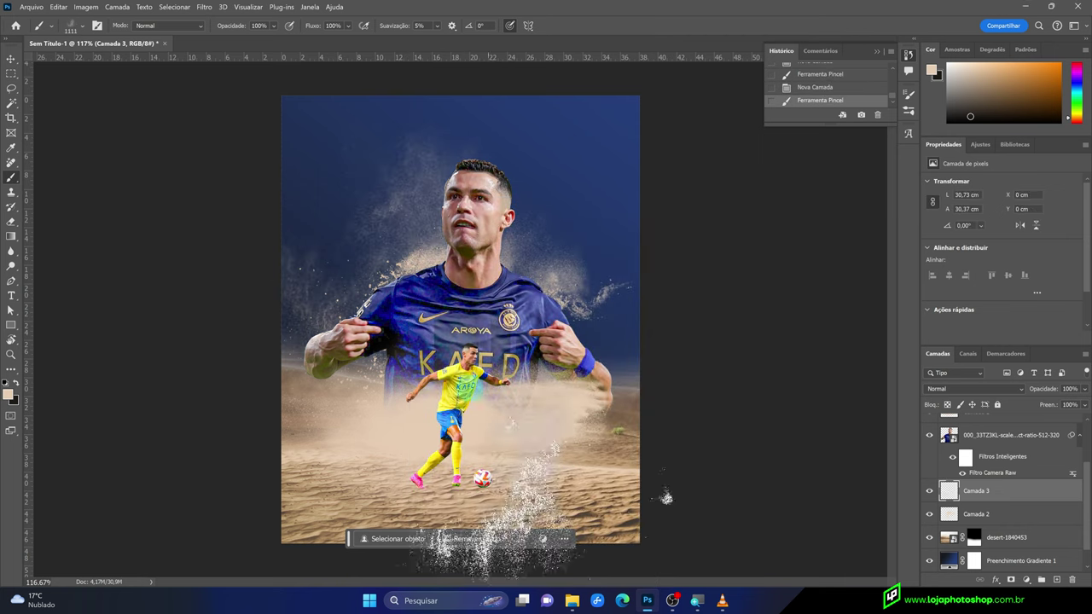
click(404, 207)
click(421, 216)
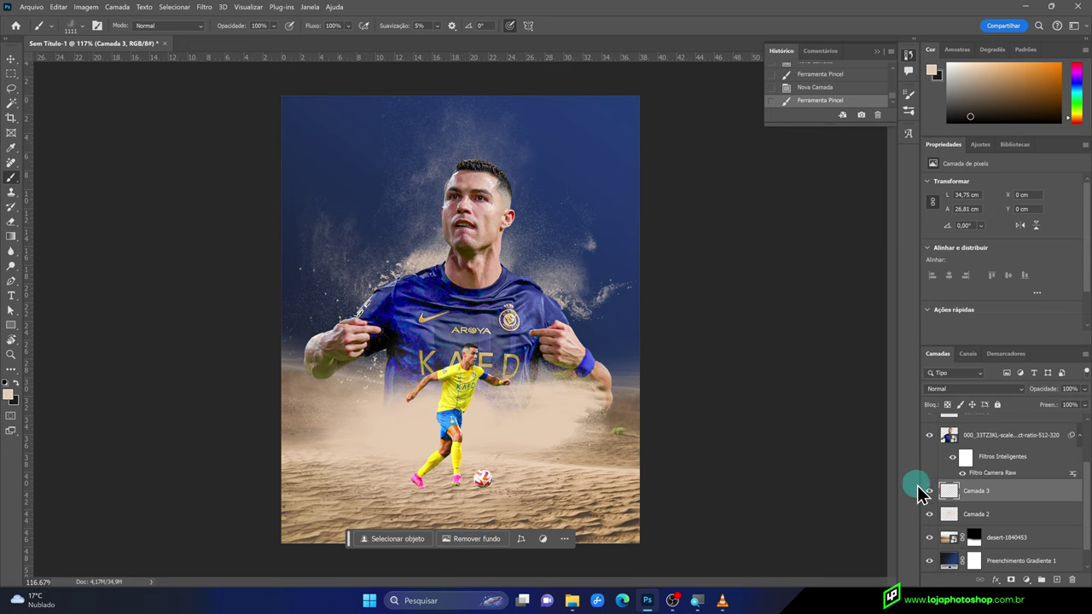
click(924, 491)
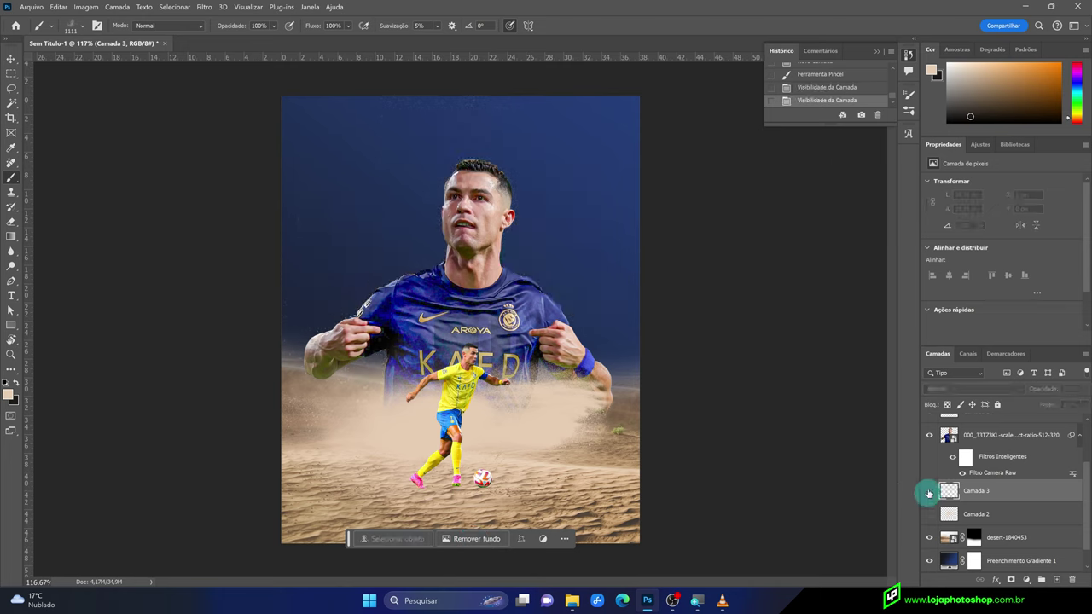
scroll(929, 477, up, 2)
click(930, 469)
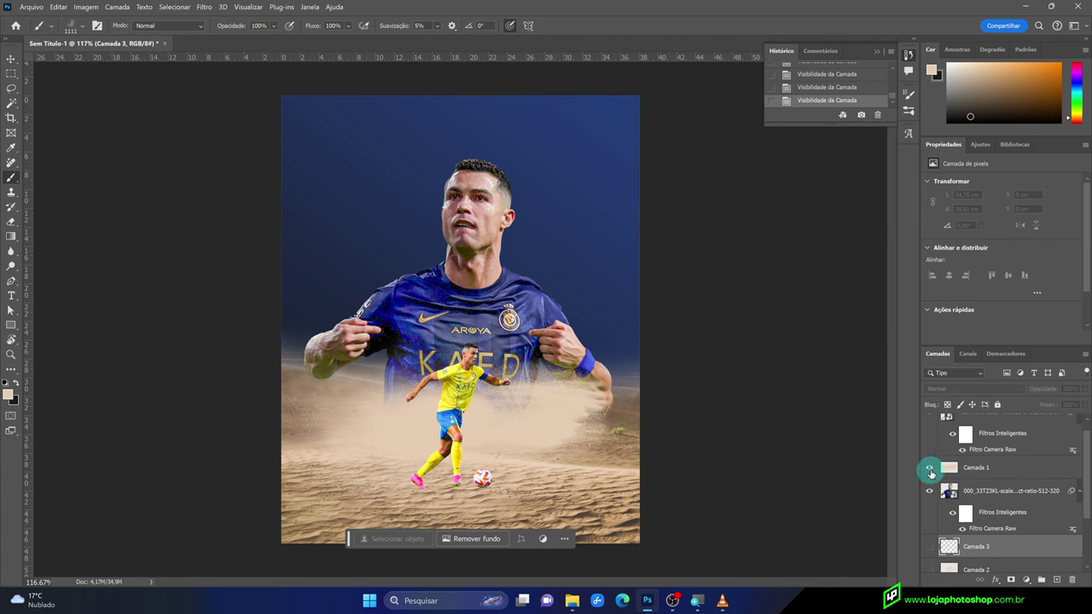
click(930, 545)
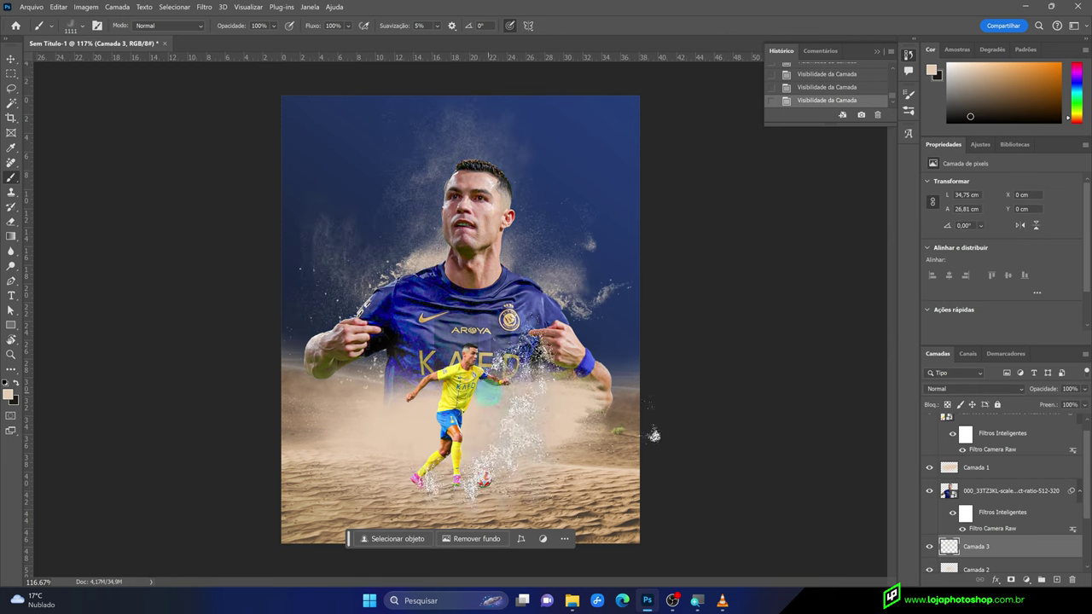
scroll(482, 339, up, 1)
scroll(694, 409, down, 2)
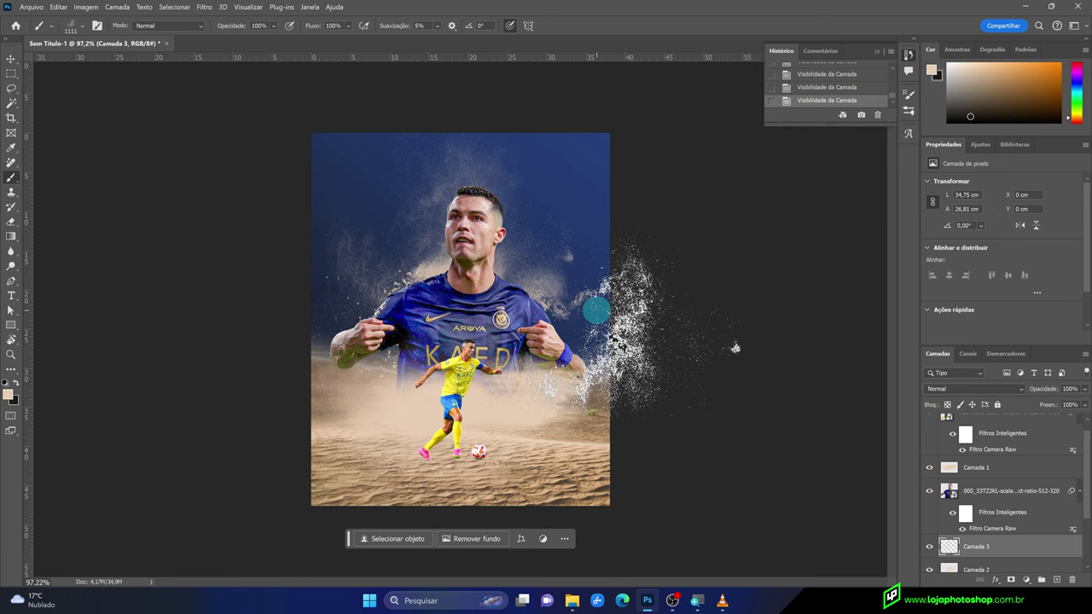
scroll(460, 328, up, 2)
scroll(452, 337, up, 1)
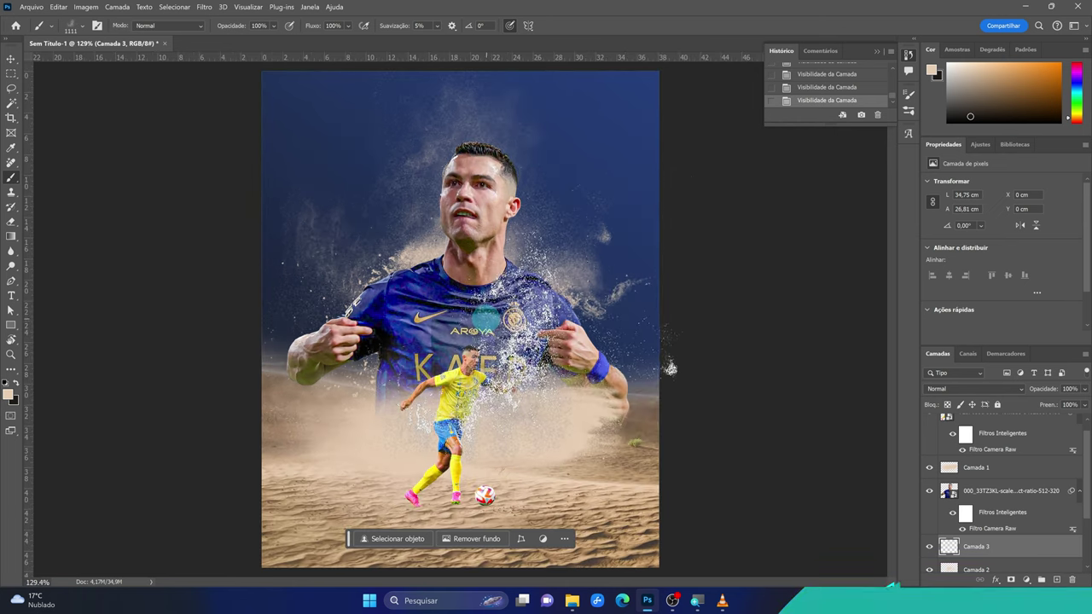
scroll(444, 350, up, 2)
scroll(435, 367, up, 1)
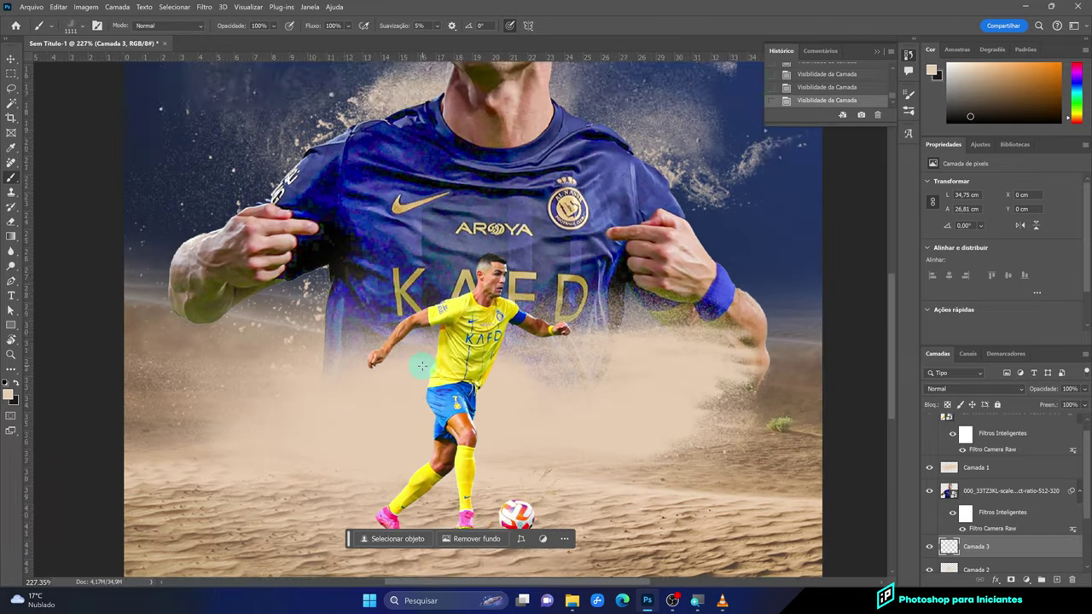
scroll(426, 384, up, 1)
scroll(412, 405, up, 2)
scroll(411, 405, up, 2)
scroll(401, 432, up, 1)
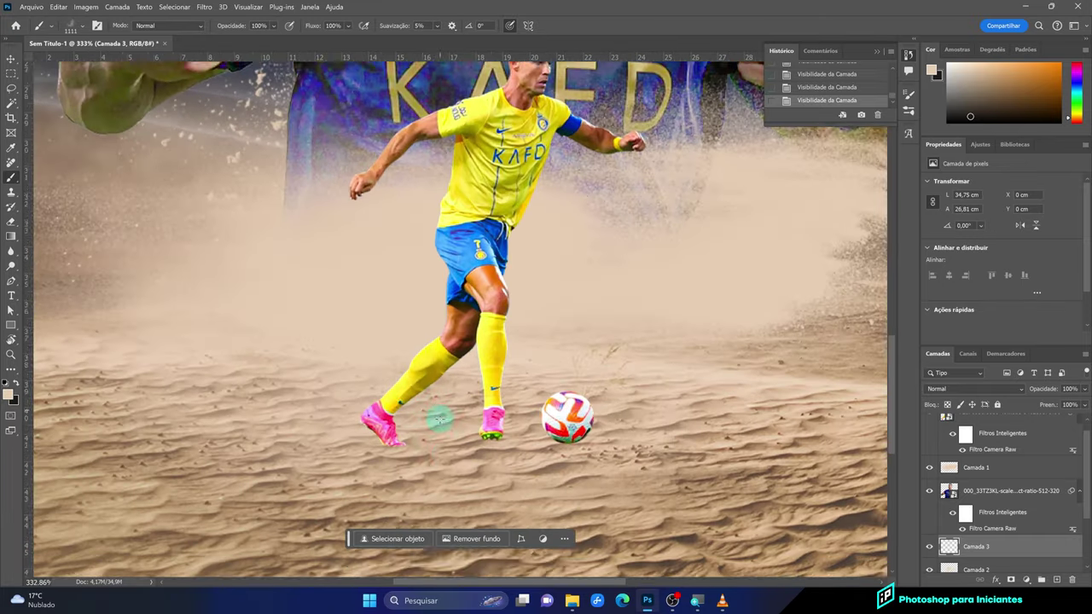
scroll(438, 419, up, 2)
scroll(446, 438, up, 1)
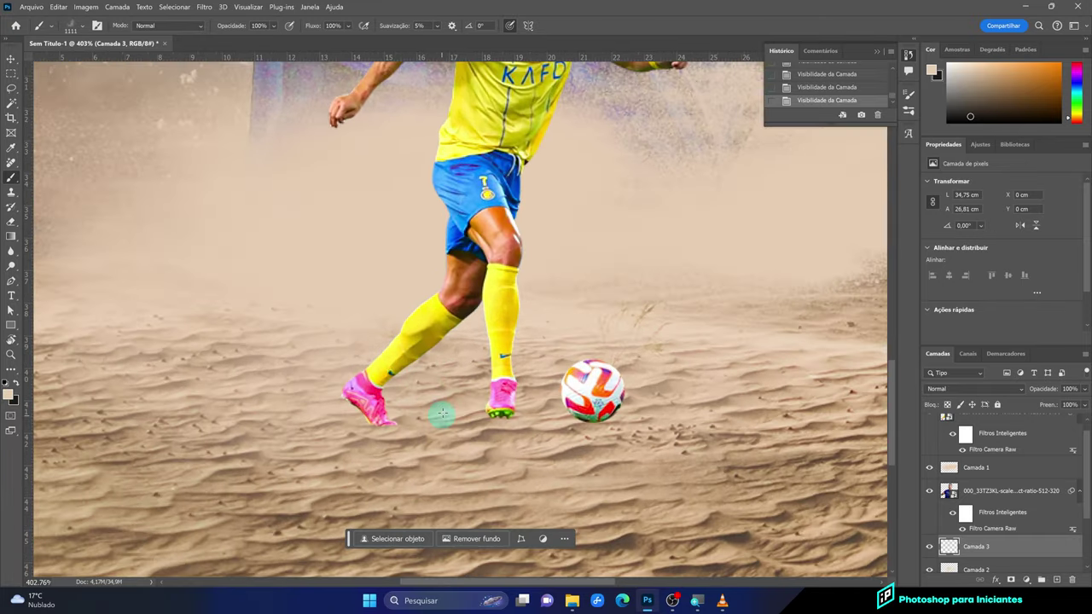
scroll(1002, 490, up, 1)
click(998, 482)
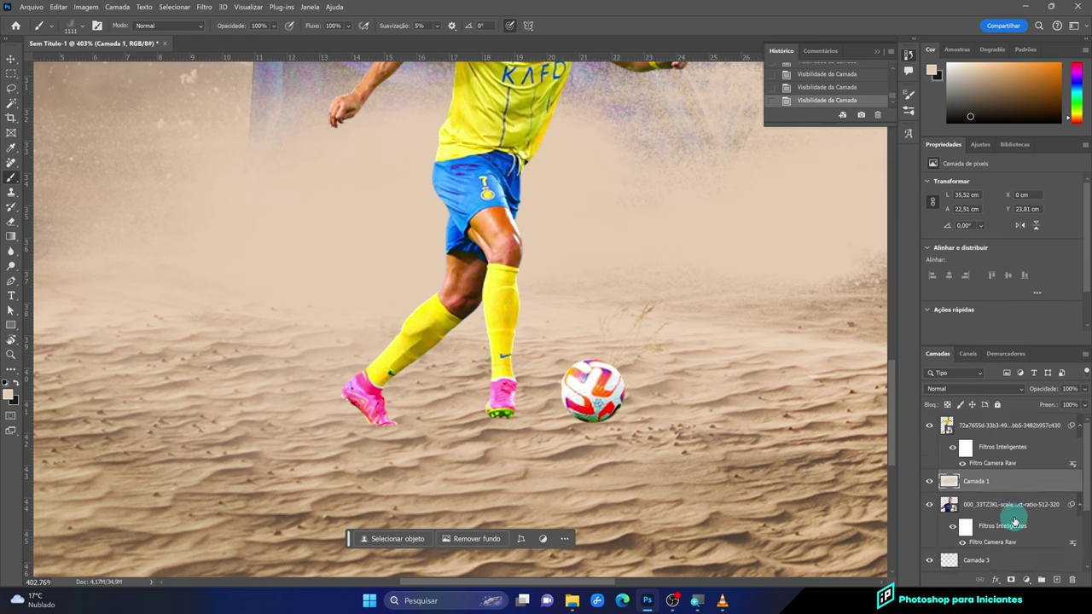
Add new layer Camada 4 and choose the 'Redondo macio - tamanho de pressão' soft round brush
click(1055, 580)
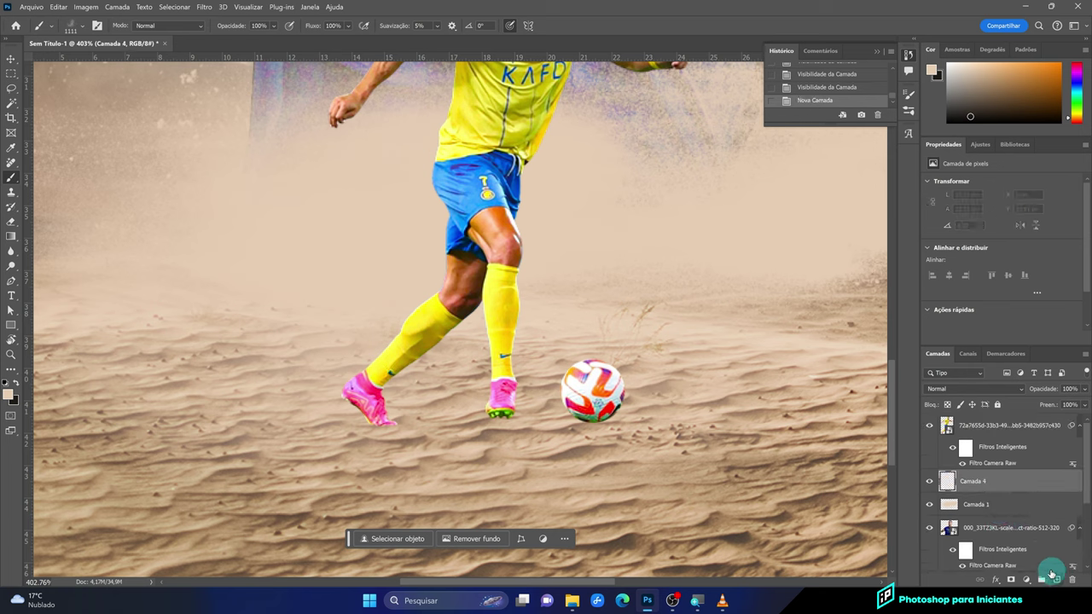
click(929, 425)
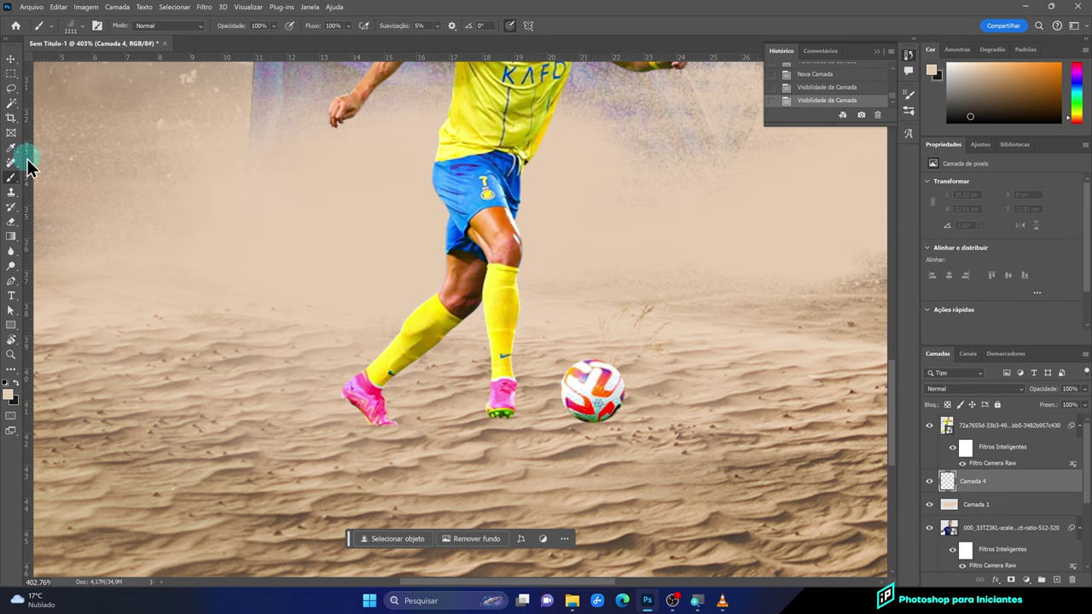
right_click(366, 273)
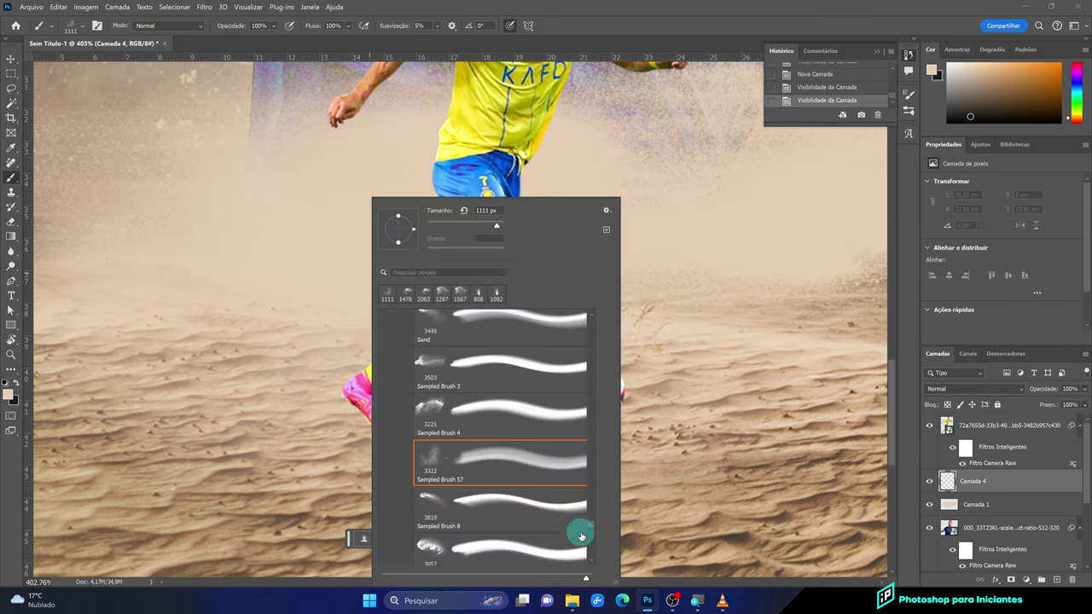
drag(591, 528, 585, 330)
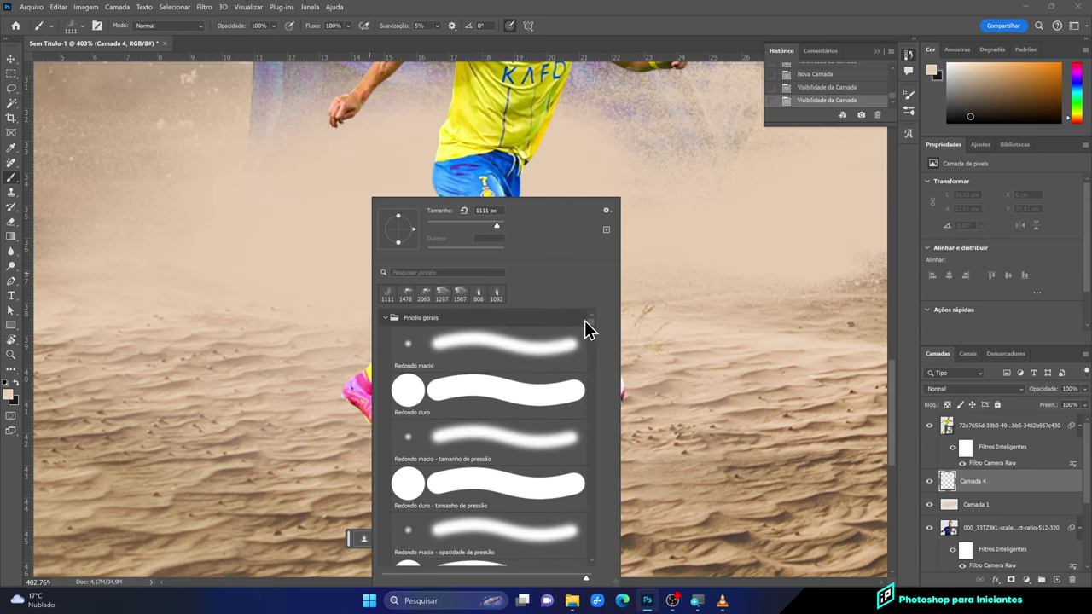
click(469, 458)
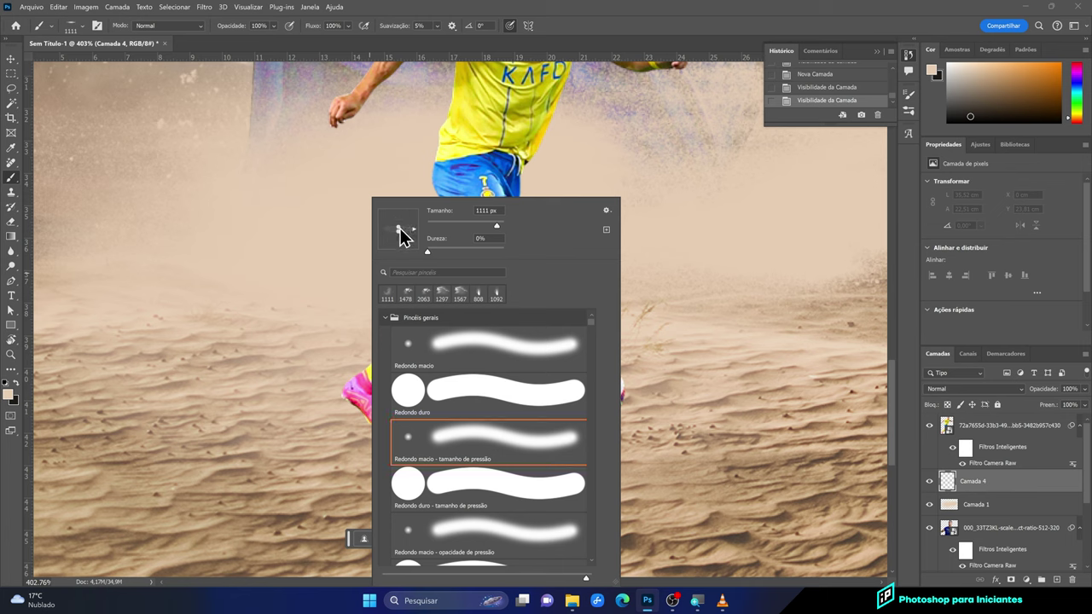
click(602, 36)
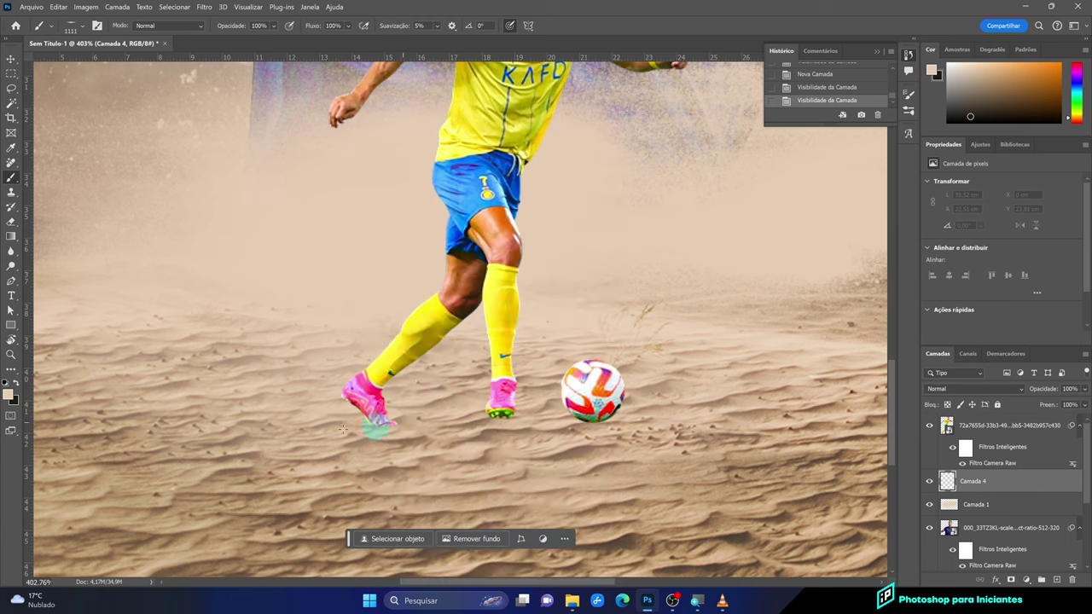
Set the foreground colour to dark brown #27231e
click(9, 390)
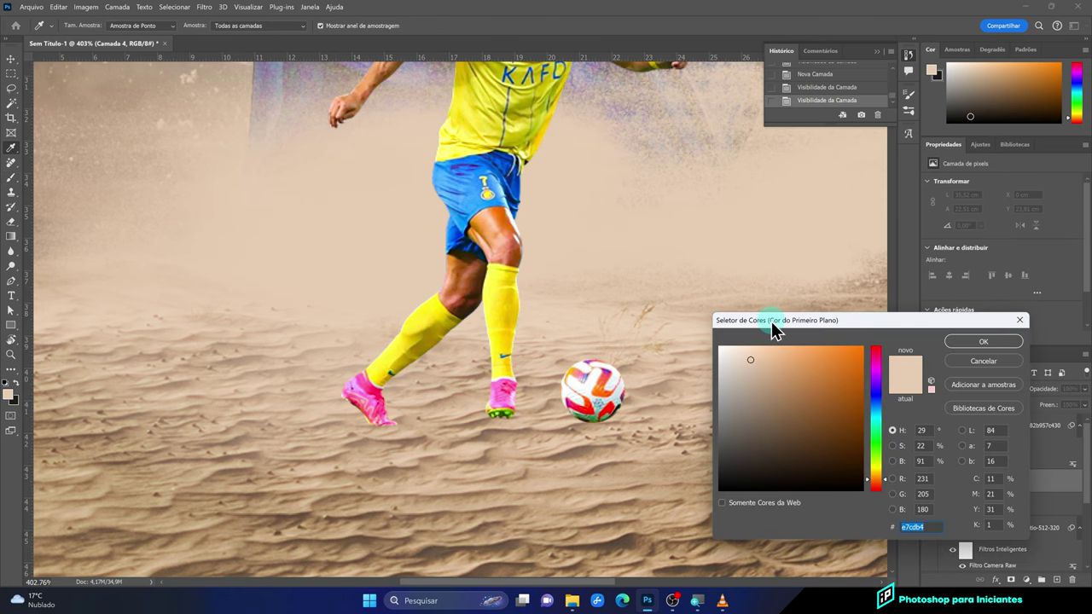
drag(772, 328, 731, 295)
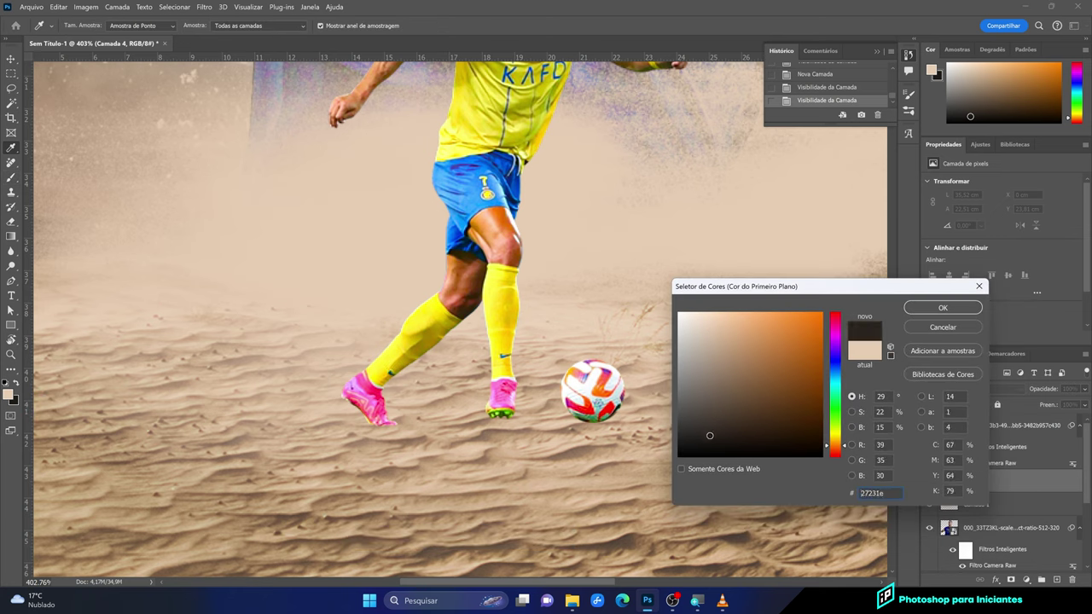
click(924, 306)
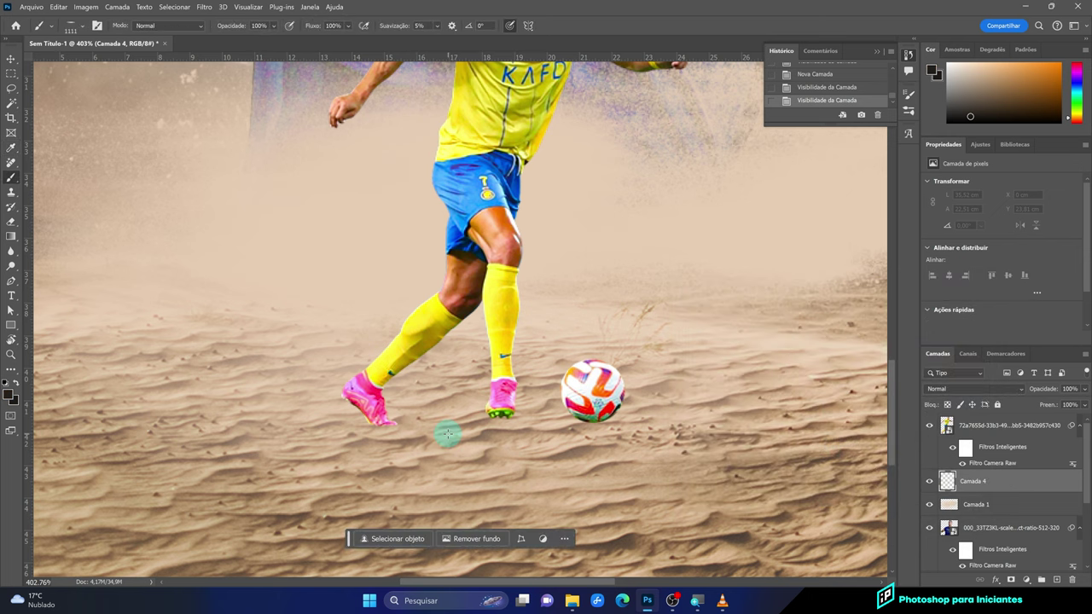
Shrink the brush and dab dark shadows under the left boot, right boot and ball
drag(450, 433, 153, 438)
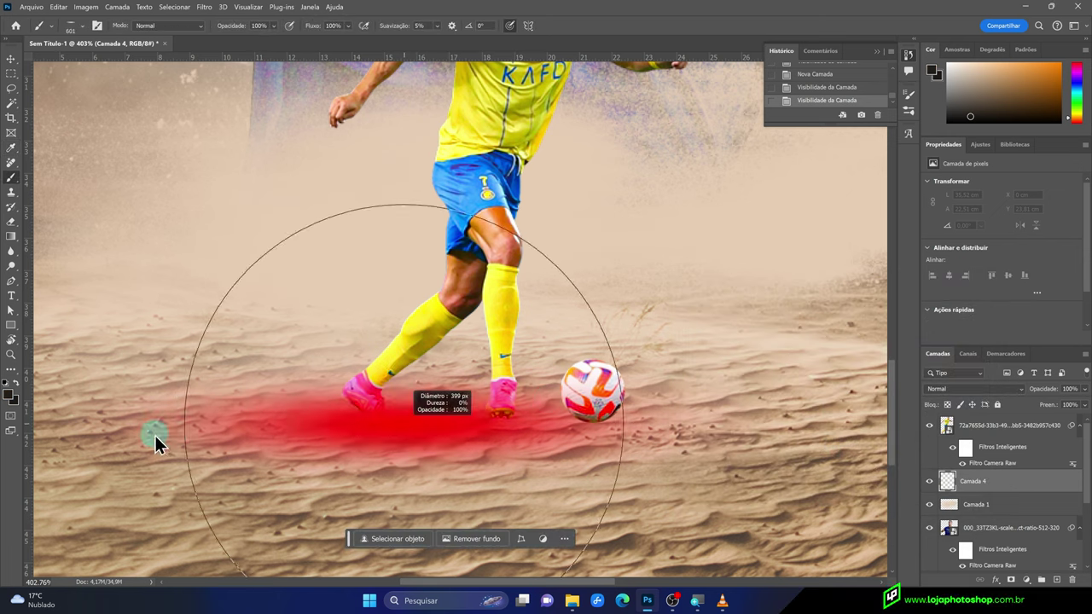
drag(291, 422, 326, 417)
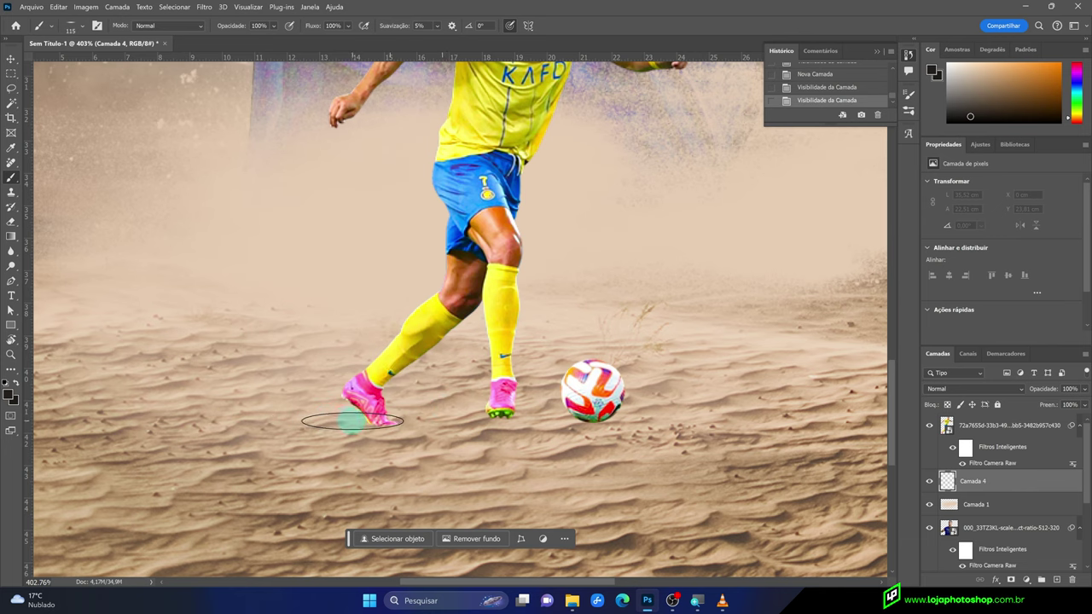
drag(352, 419, 353, 418)
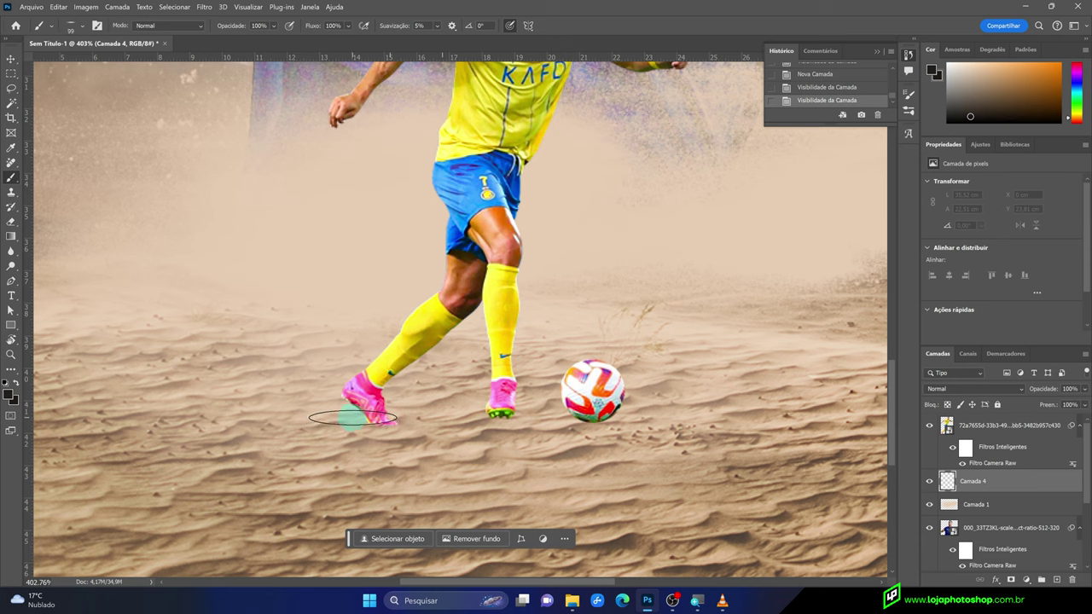
click(355, 422)
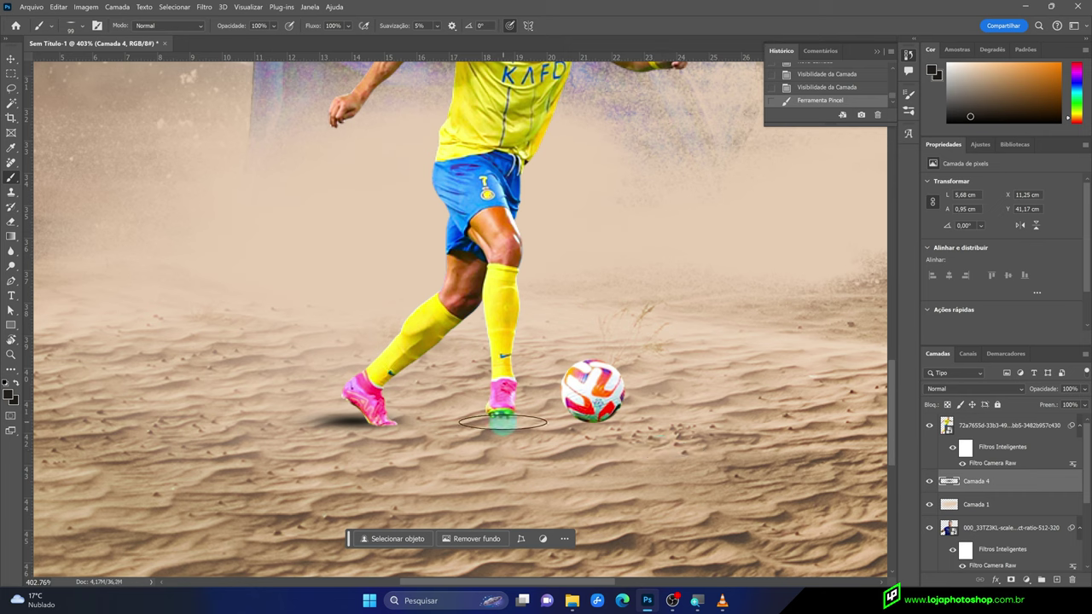
click(503, 421)
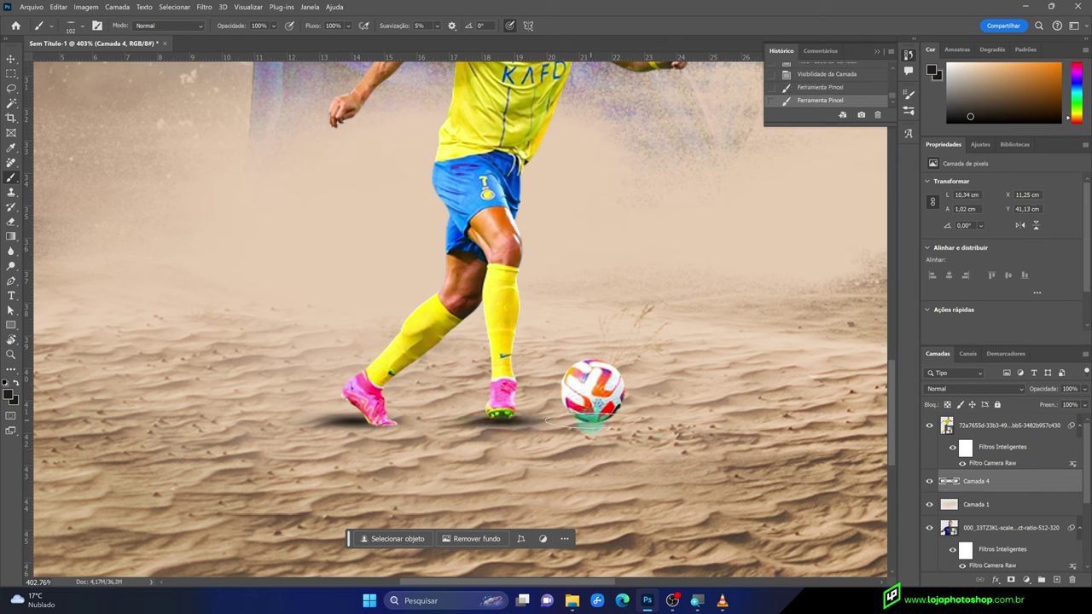
click(592, 420)
scroll(620, 433, down, 2)
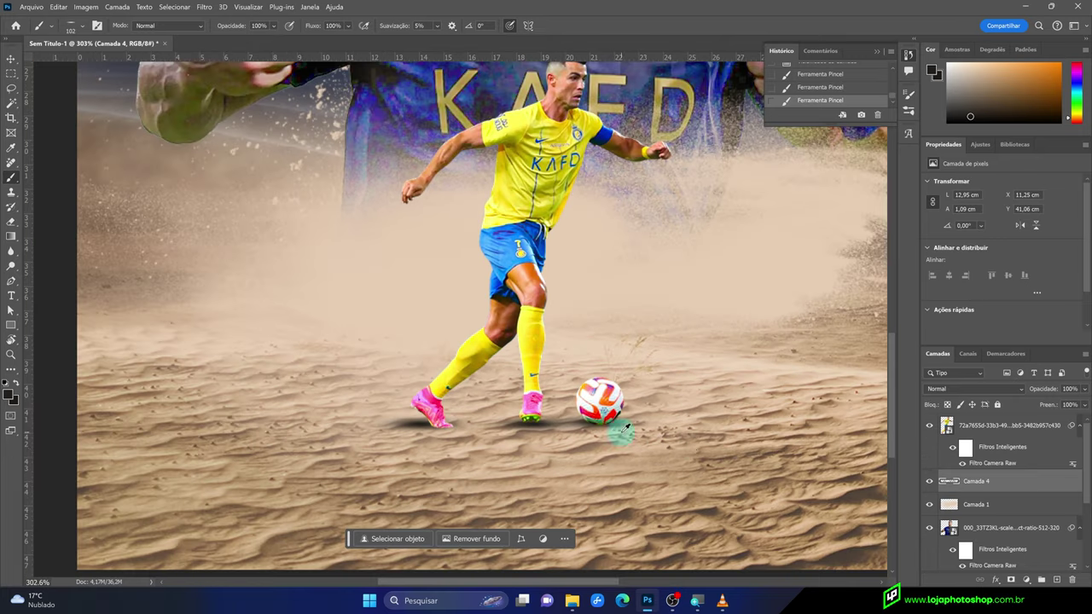
Add Camada 5 below Camada 4 and paint a broad soft shadow under both feet
click(1056, 581)
drag(987, 483, 989, 513)
drag(478, 422, 499, 417)
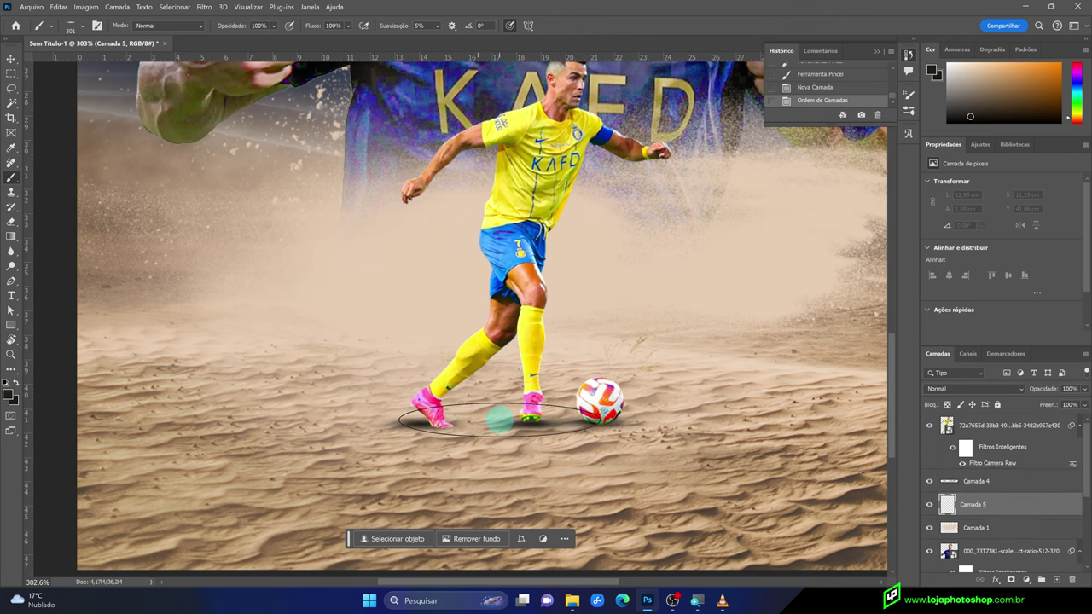
drag(500, 418, 509, 420)
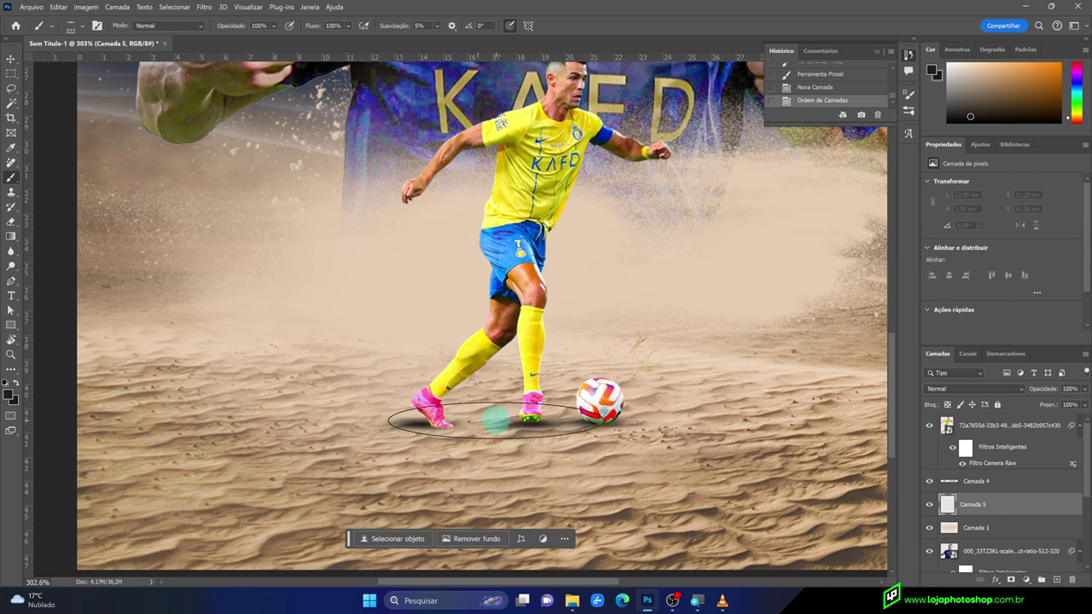
click(503, 416)
key(ctrl+z)
click(499, 425)
click(502, 419)
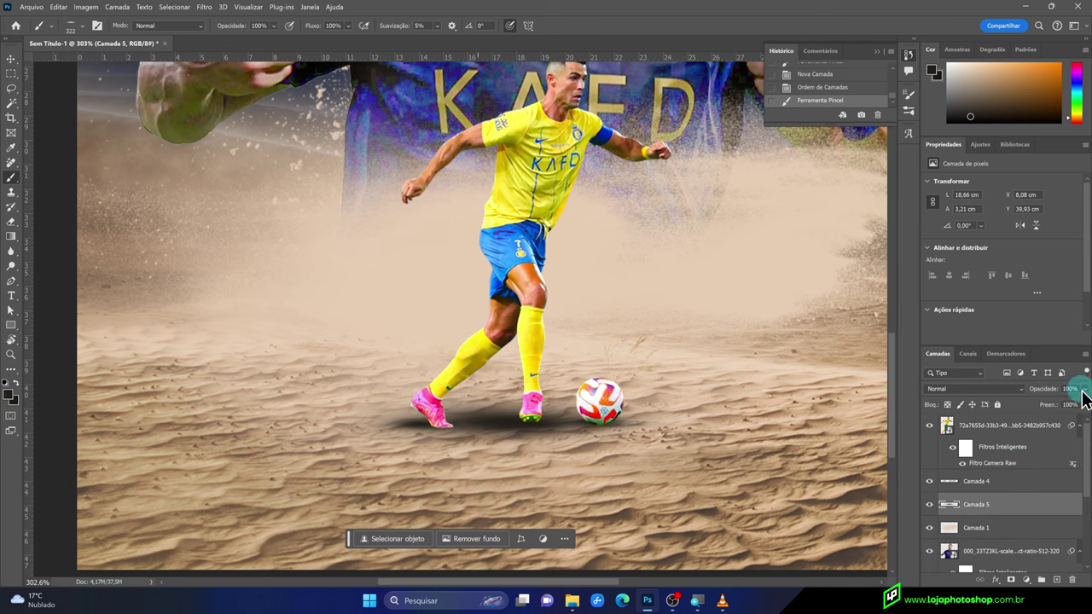
Lower Camada 5 to 39% opacity, lighten Camada 4's boot shadows, and compare visibility
drag(1074, 405, 1052, 404)
click(986, 502)
click(990, 483)
drag(1082, 398, 1070, 400)
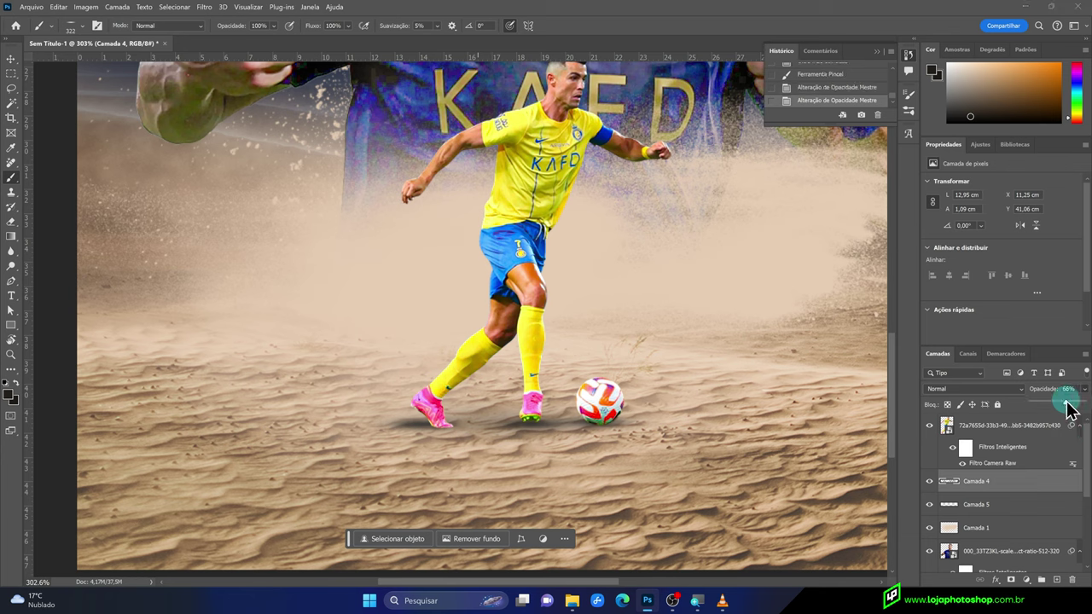
click(966, 483)
click(928, 485)
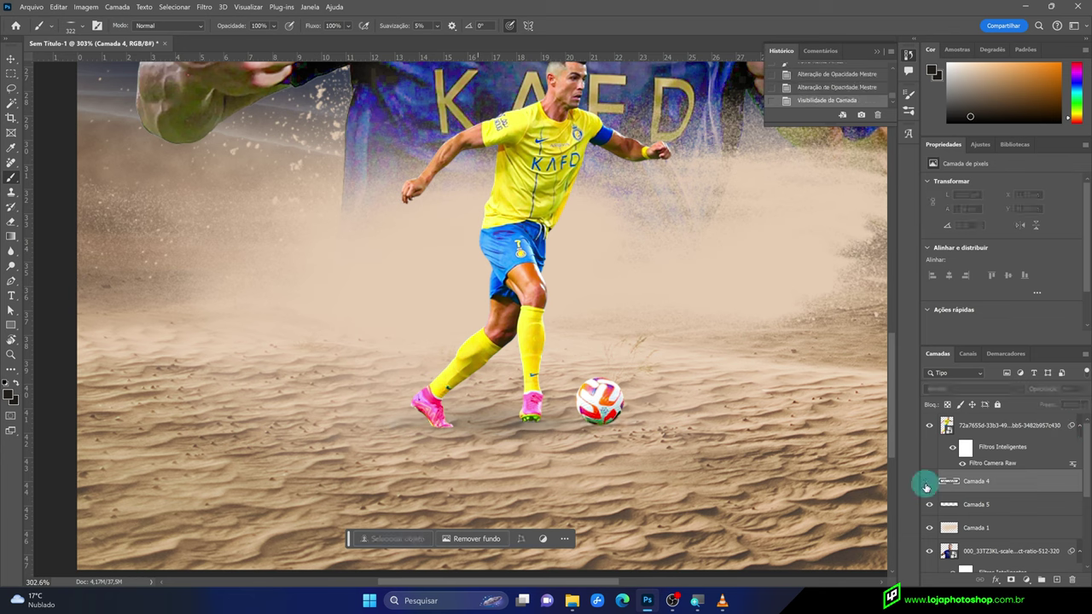
click(928, 502)
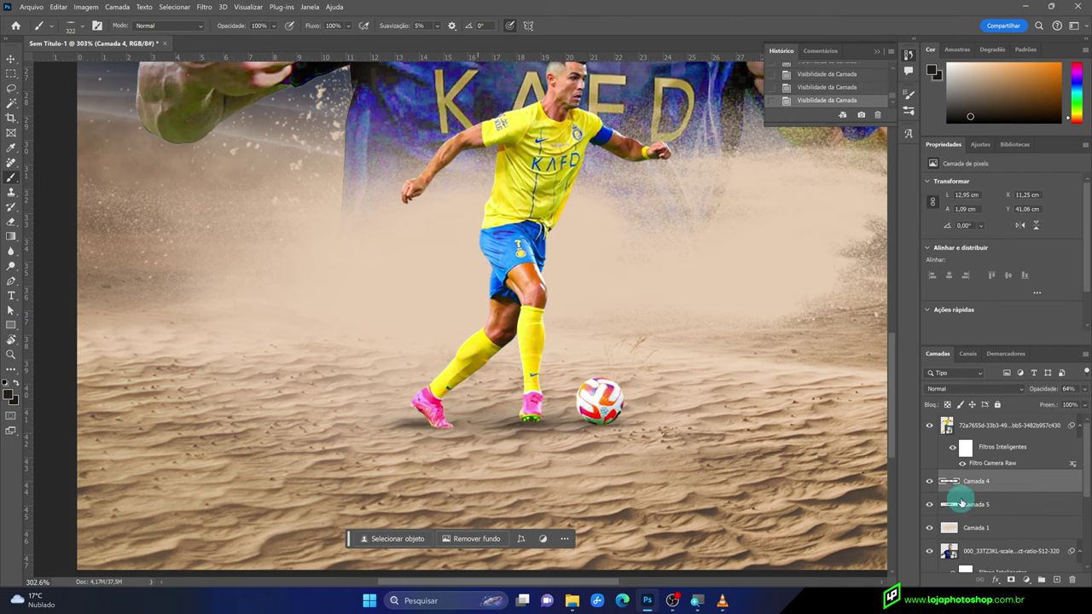
Move the Camada 5 shadow slightly lower and compare both shadows on the full poster
click(907, 497)
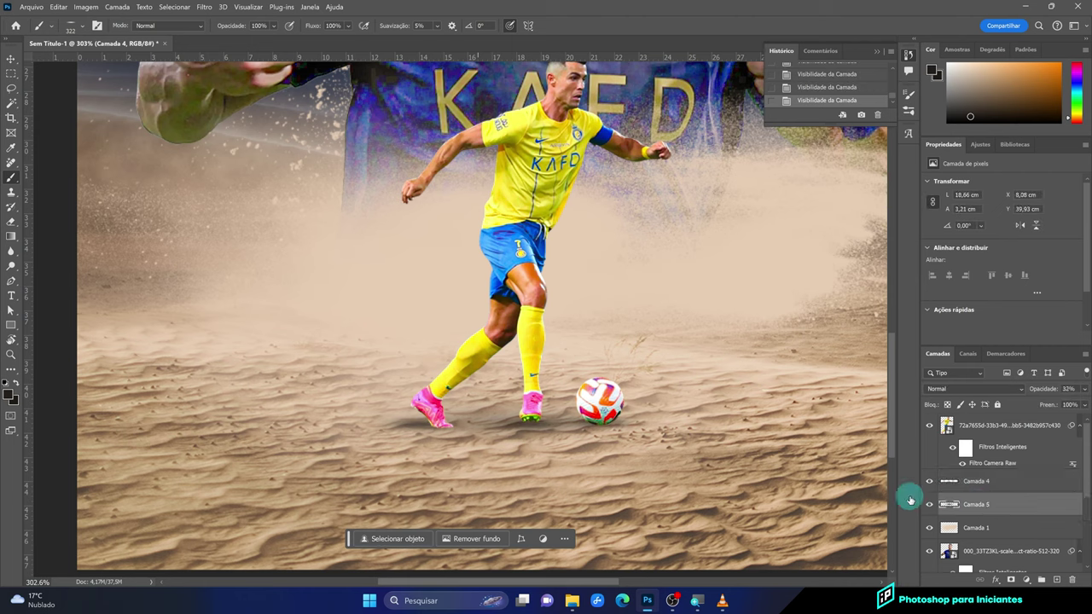
key(v)
drag(561, 409, 701, 412)
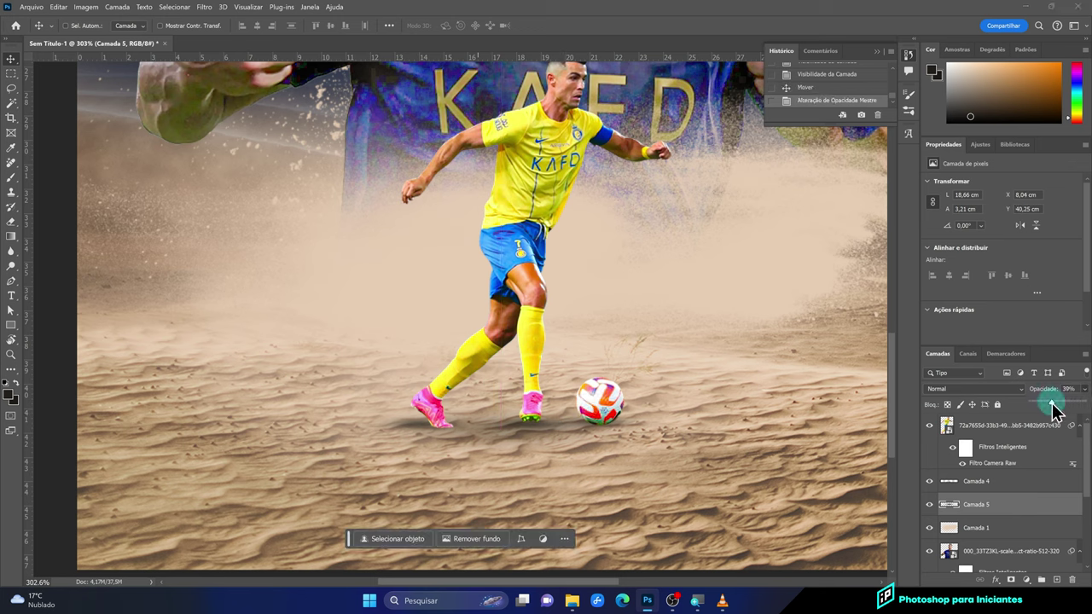
click(928, 483)
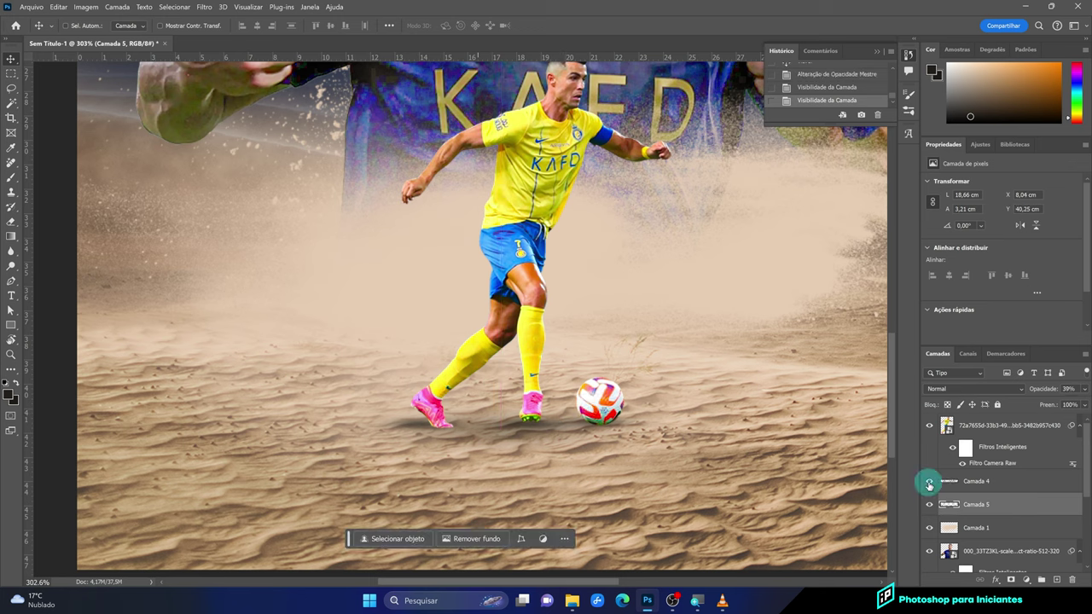
click(929, 504)
key(ctrl+0)
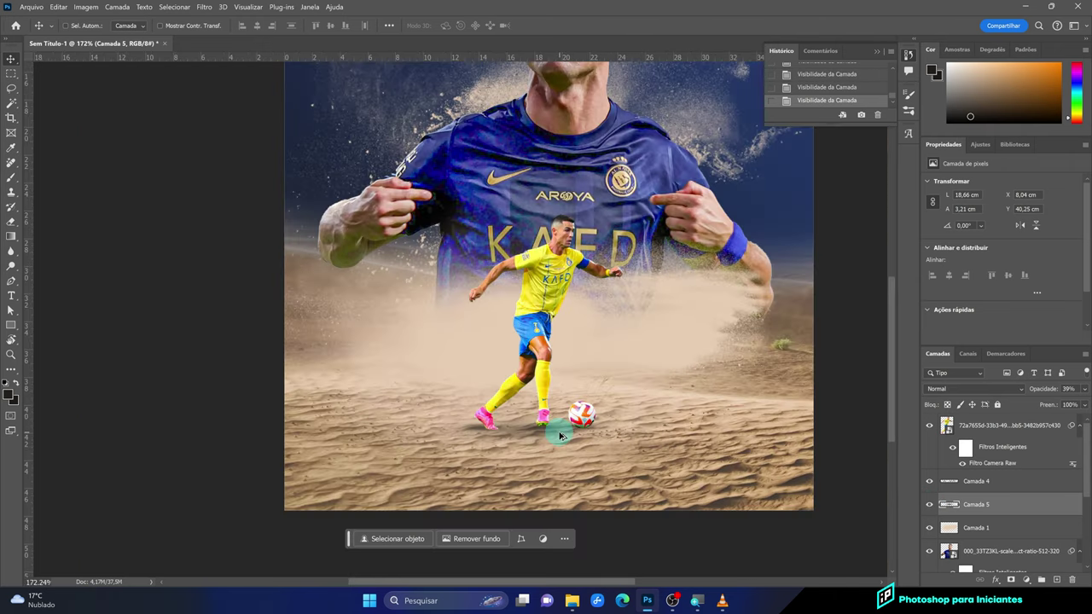
scroll(569, 427, down, 1)
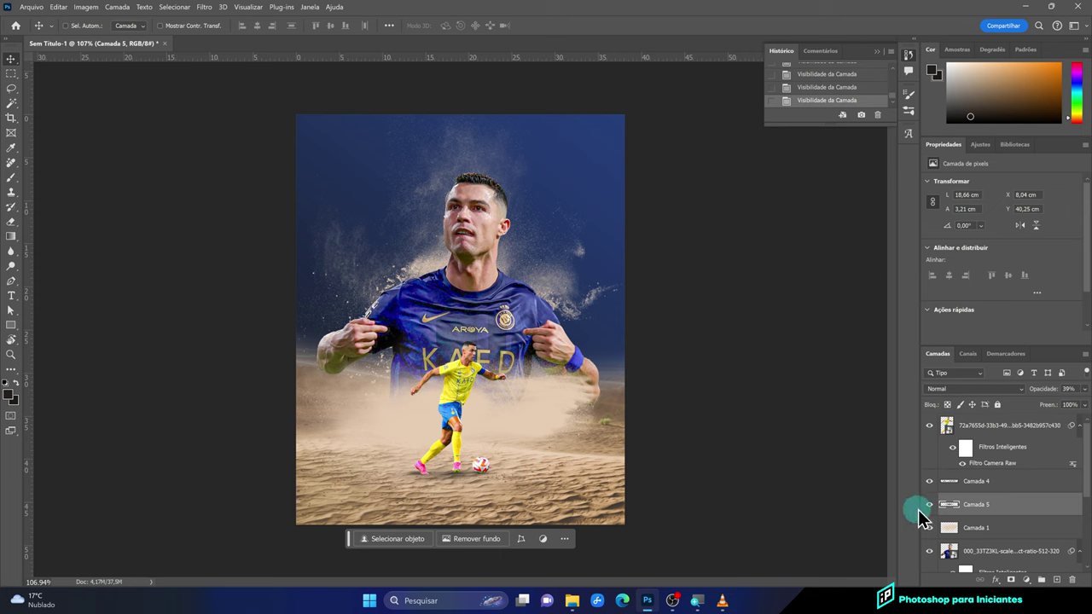
click(929, 504)
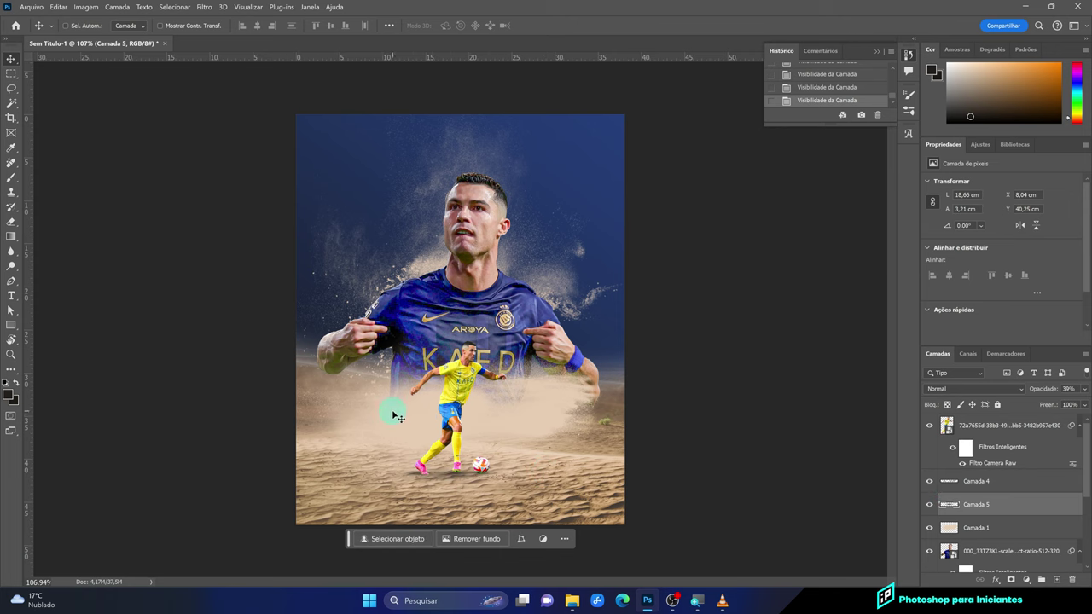
key(ctrl+plus)
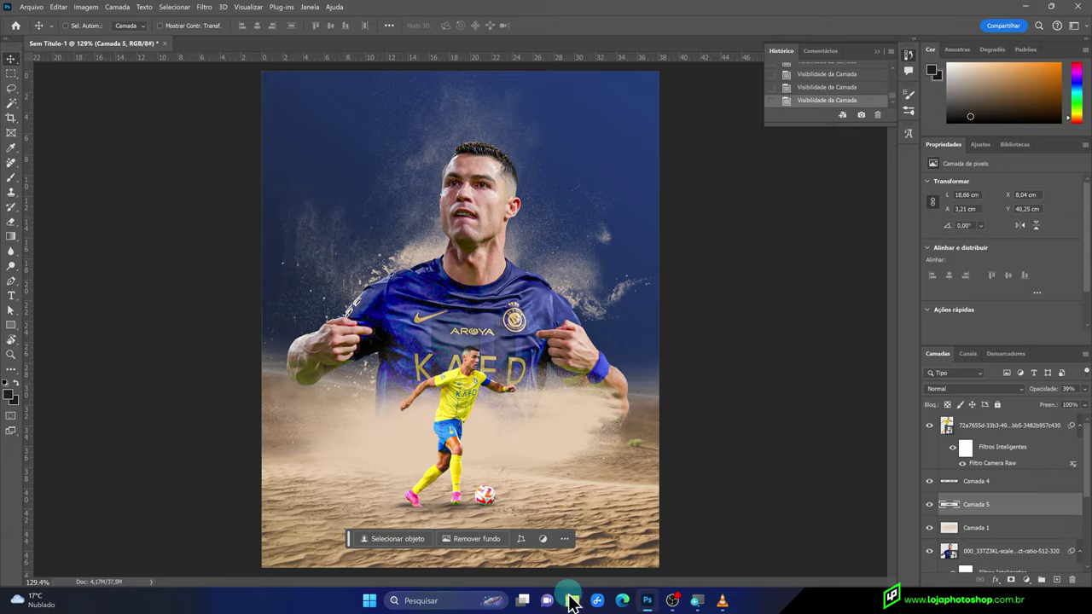
Bring up the Ron's Sand TRIAL folder of sand brushes, styles and swatches from the taskbar
click(570, 602)
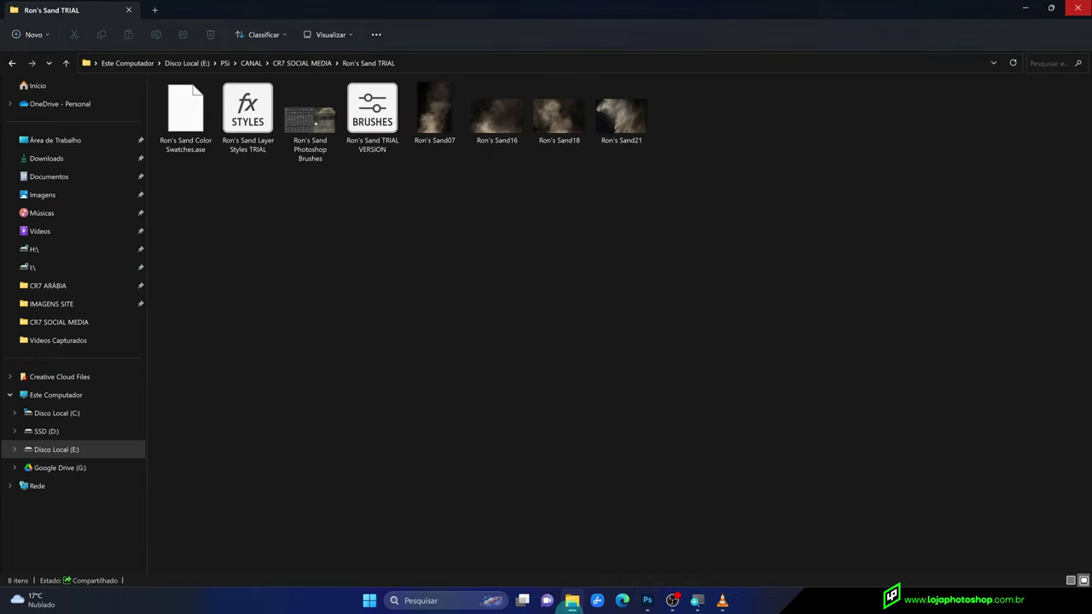
Go back up to the CR7 SOCIAL MEDIA folder and select rosette-6620307_1920
click(300, 65)
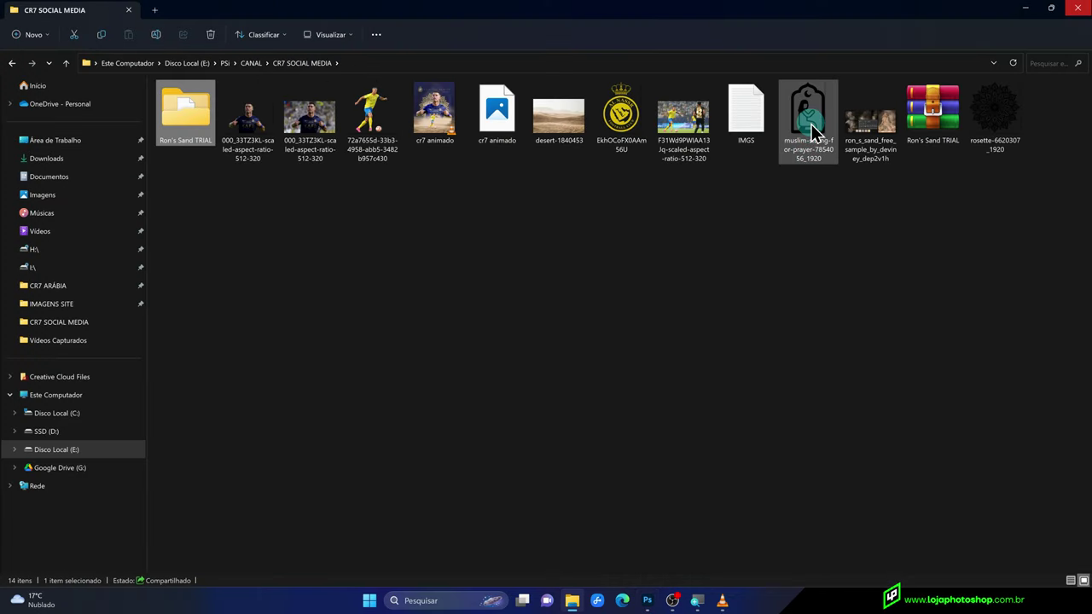
click(998, 144)
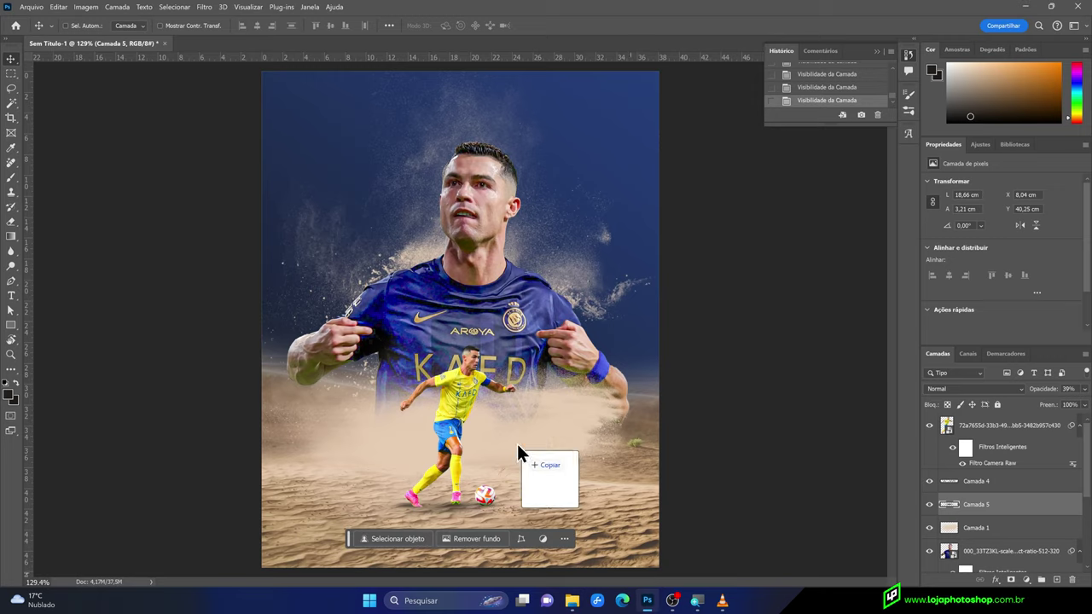
Place the rosette mandala on the poster and move its layer below the player layers
drag(646, 593, 517, 443)
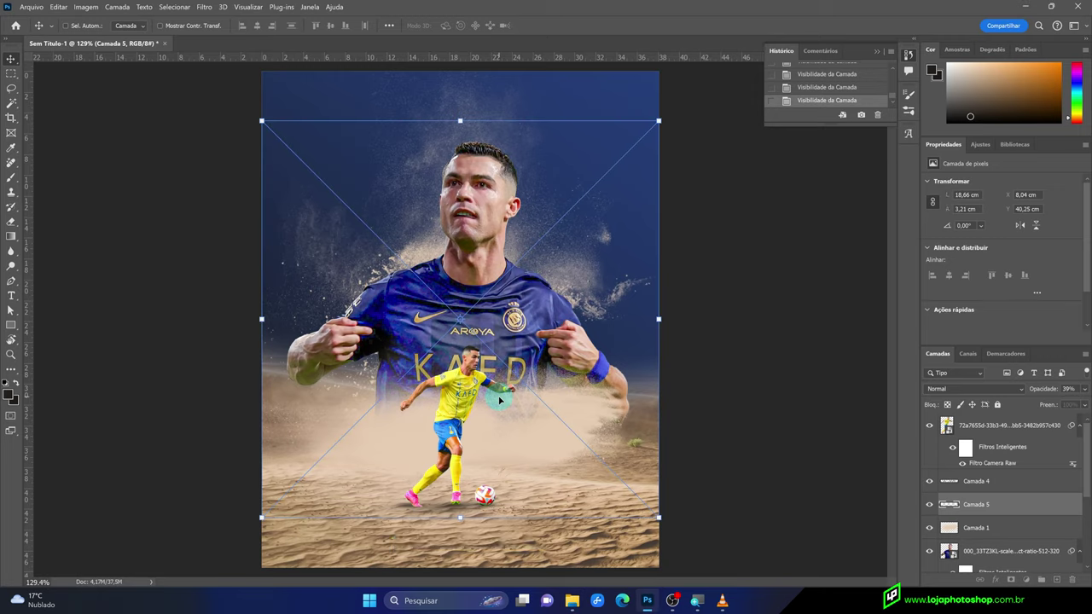
click(616, 26)
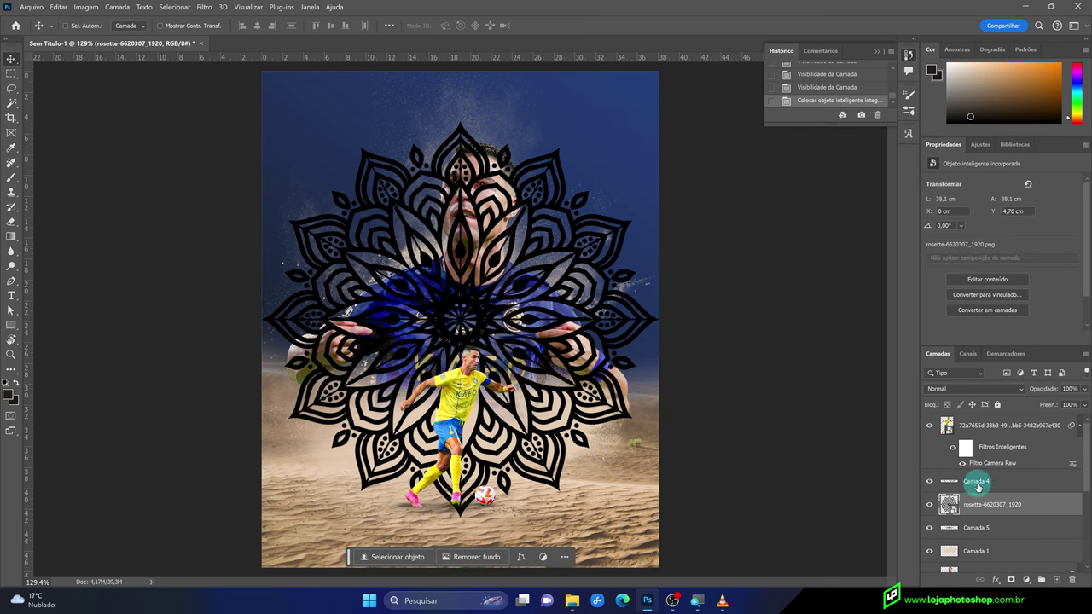
mouse_move(989, 504)
mouse_down()
mouse_move(986, 580)
mouse_move(994, 542)
mouse_up()
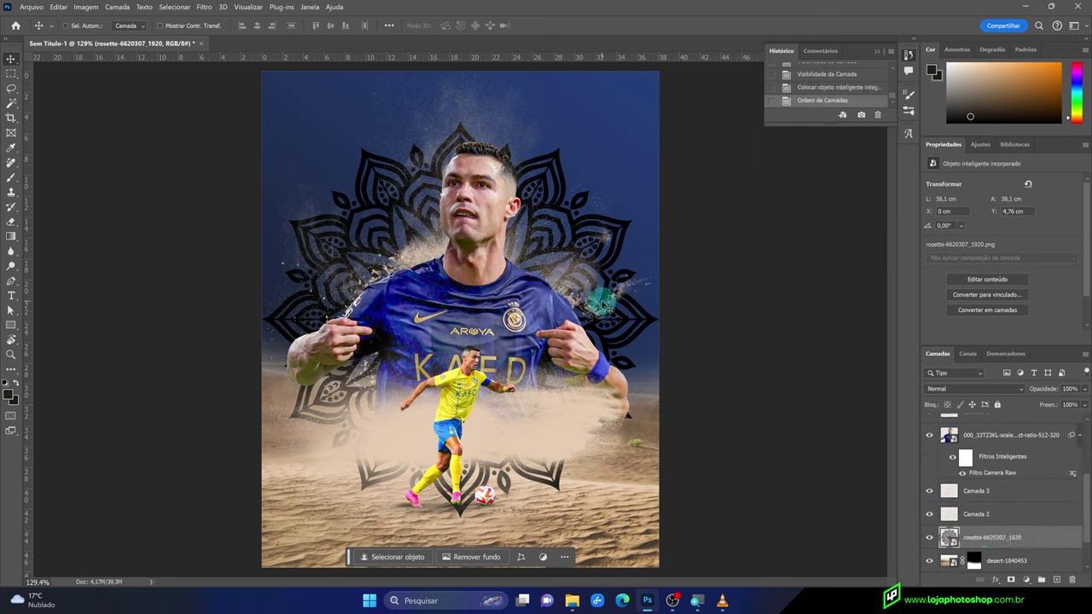
Scale the mandala to about 42% and centre it behind the player's head
key(ctrl+t)
drag(662, 117, 614, 154)
drag(579, 213, 578, 157)
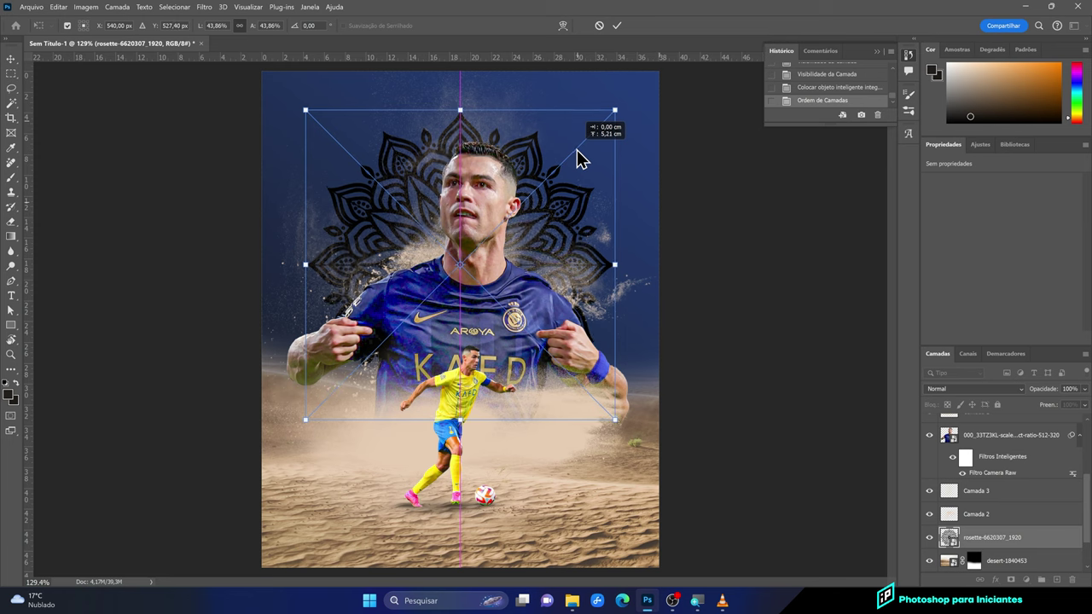
drag(578, 157, 584, 182)
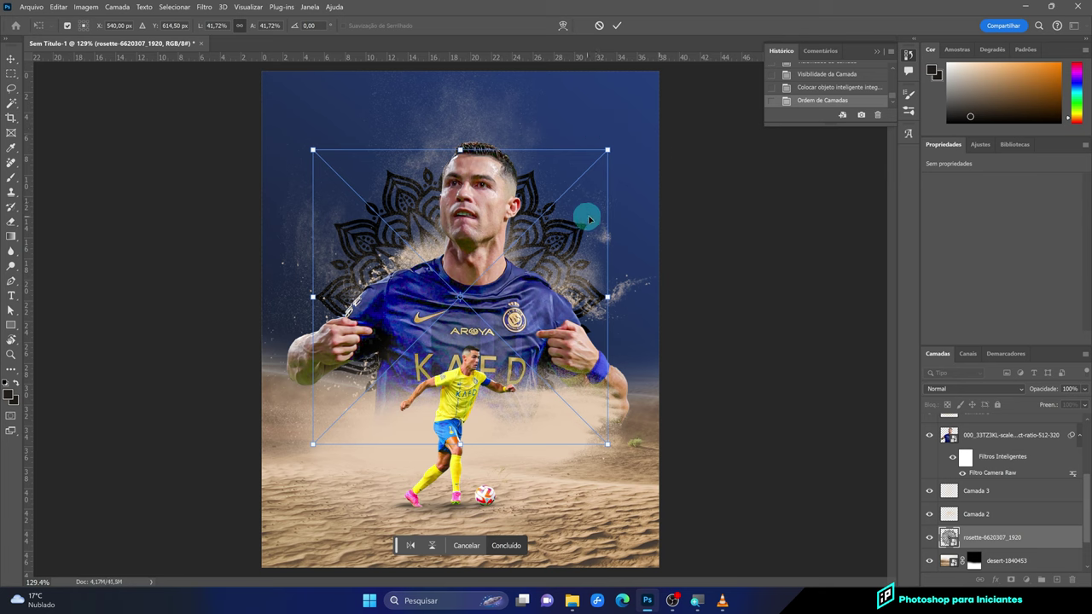
click(615, 25)
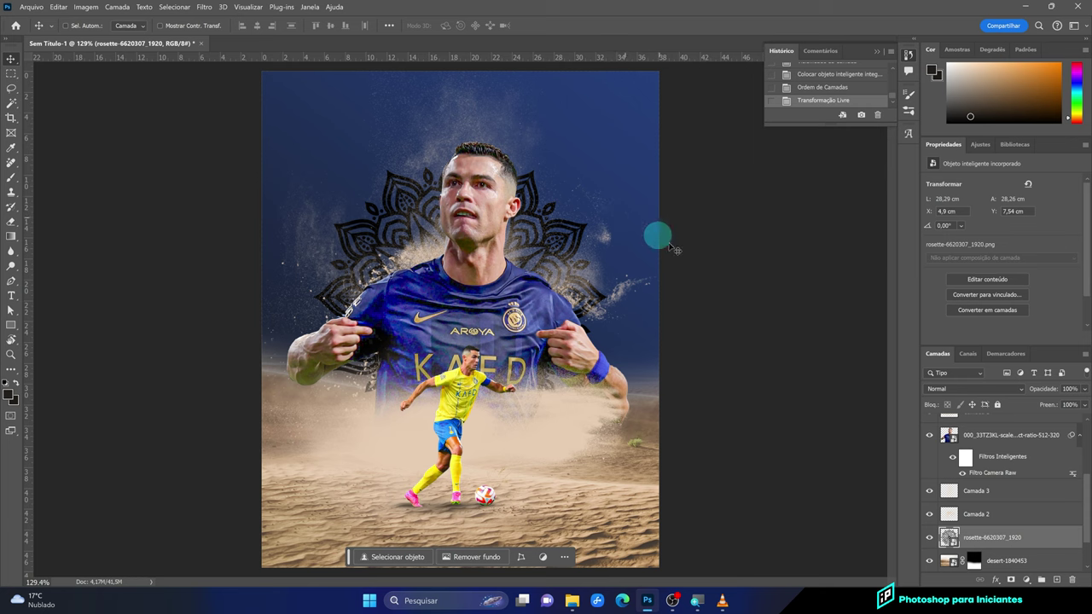
scroll(516, 322, up, 3)
scroll(517, 322, up, 2)
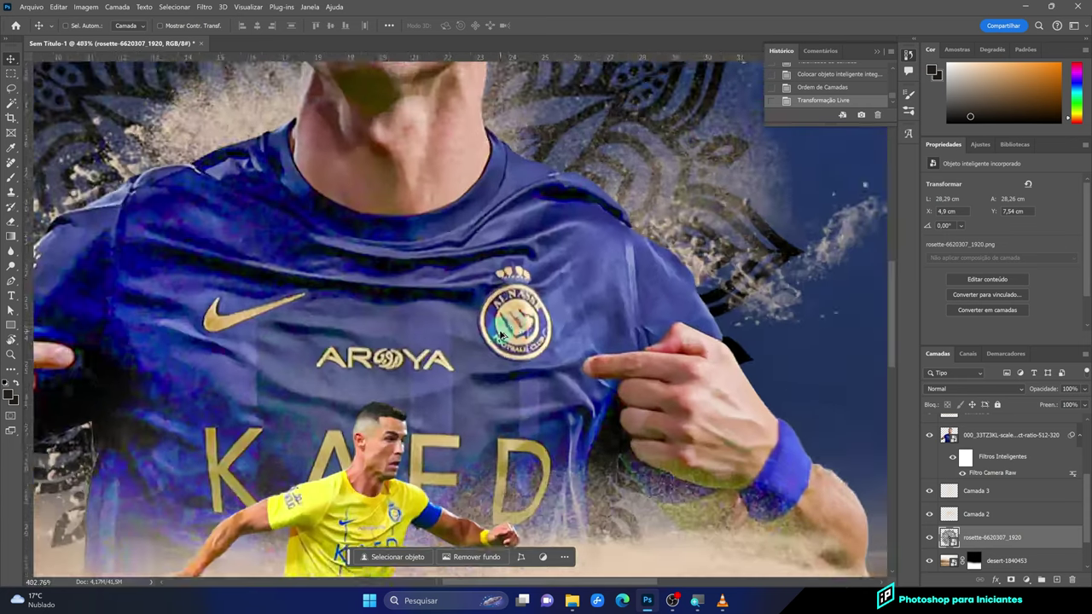
scroll(512, 341, down, 2)
scroll(507, 354, down, 1)
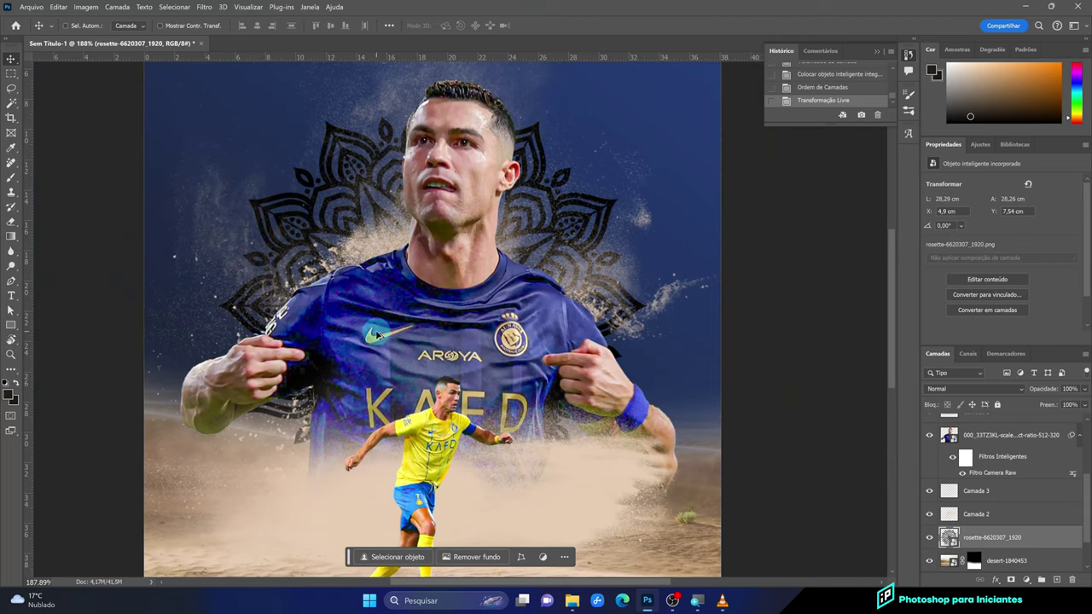
scroll(378, 334, up, 2)
scroll(398, 389, down, 2)
scroll(497, 260, up, 1)
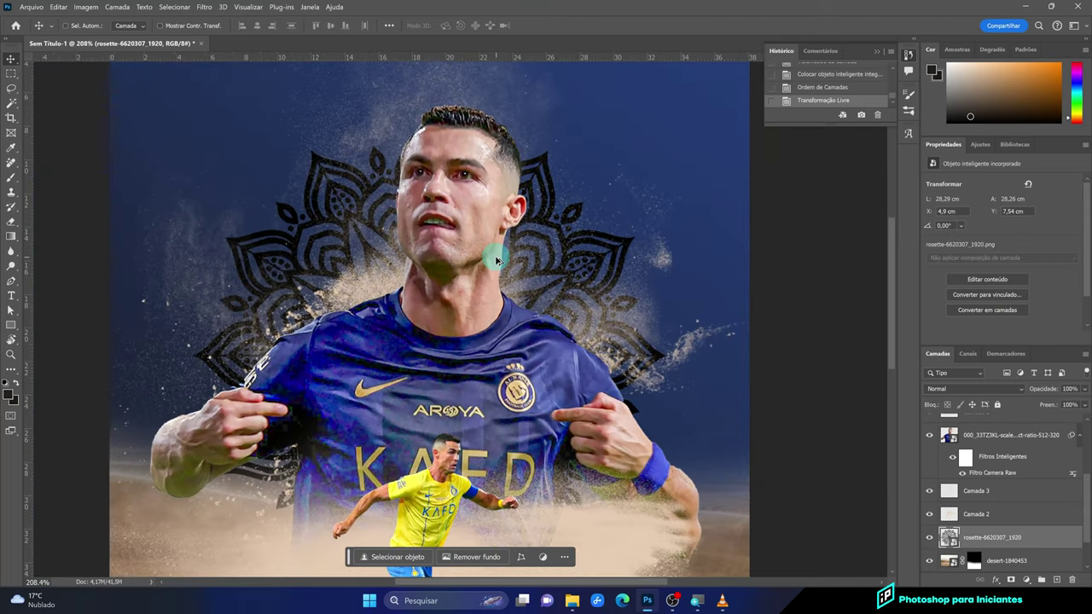
scroll(498, 260, down, 7)
scroll(495, 269, down, 3)
scroll(490, 280, up, 7)
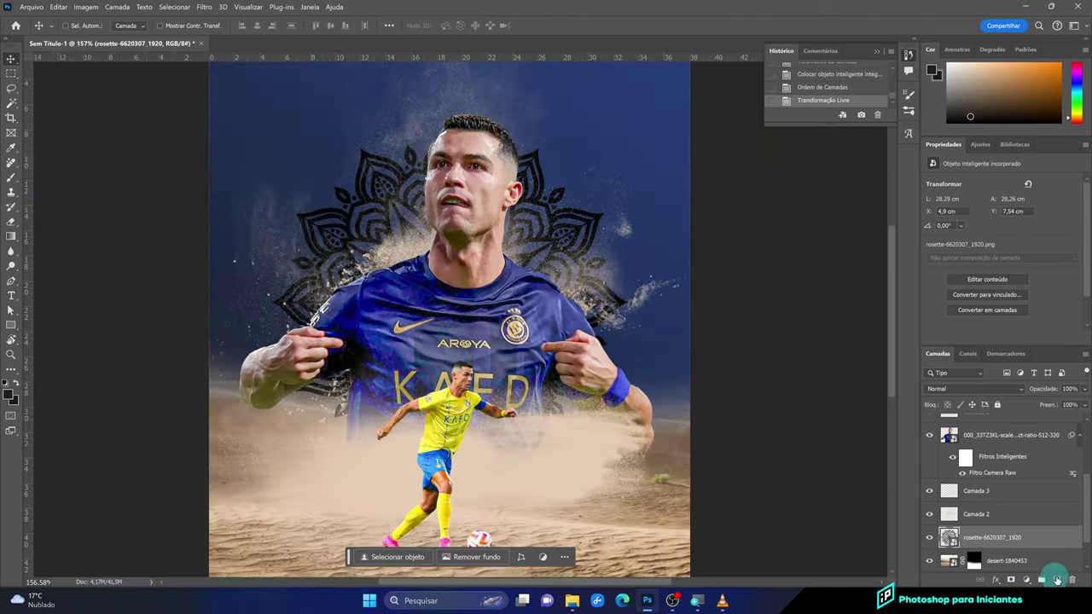
Add a gradient overlay to the mandala with its left stop set to muted gold-brown
double_click(1054, 537)
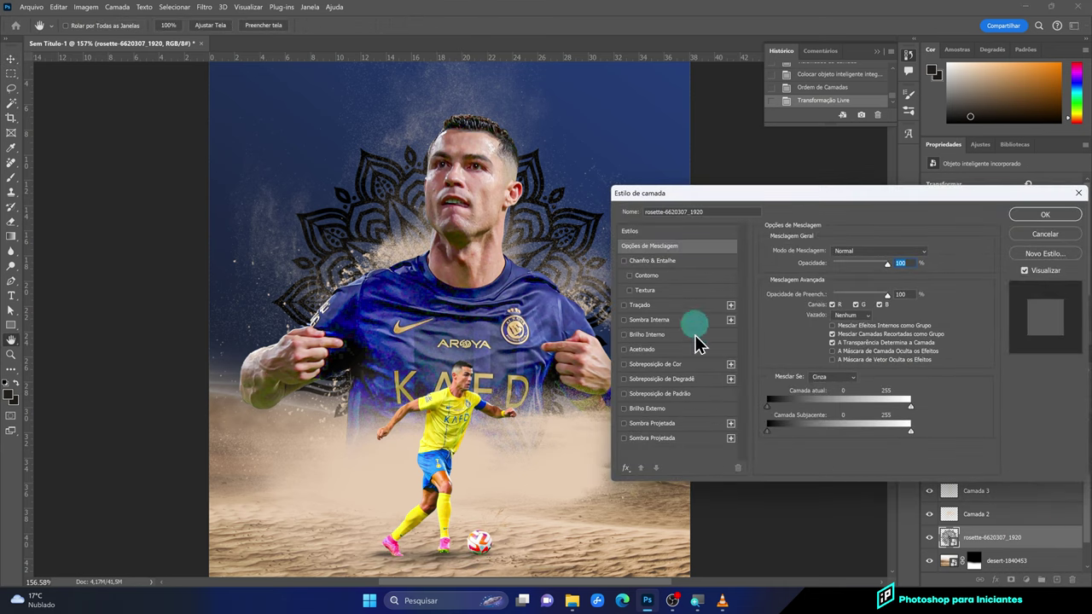
click(691, 381)
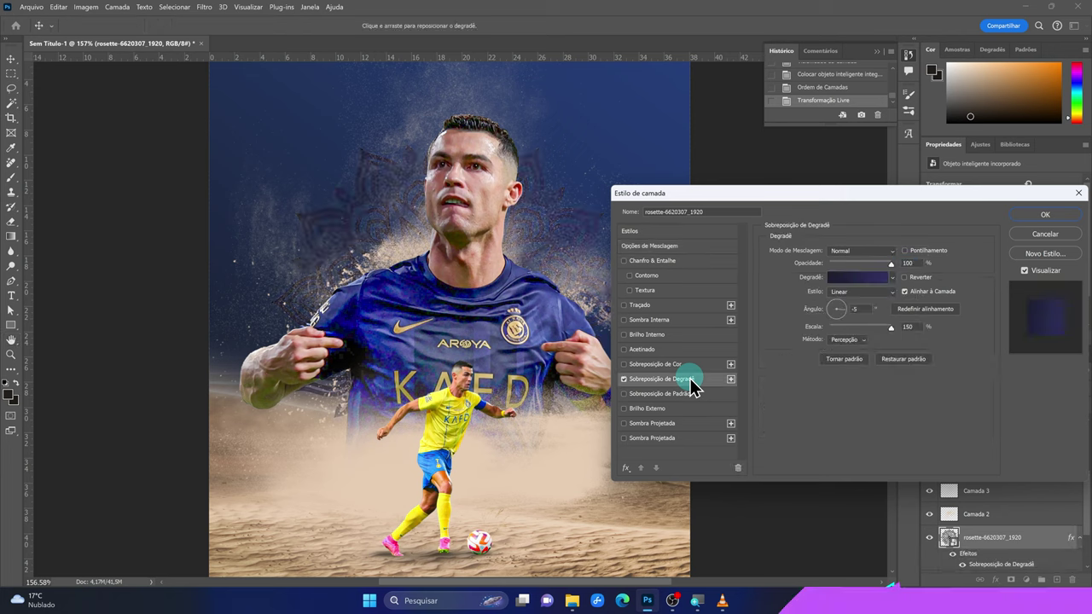
click(850, 279)
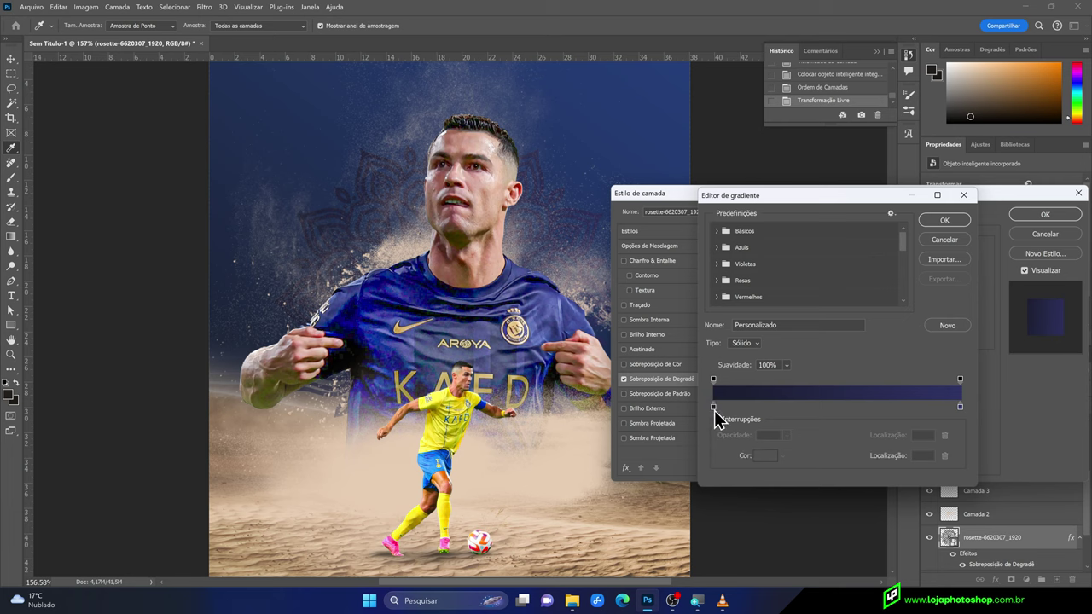
double_click(714, 409)
drag(838, 429, 838, 452)
click(739, 431)
drag(737, 427, 731, 391)
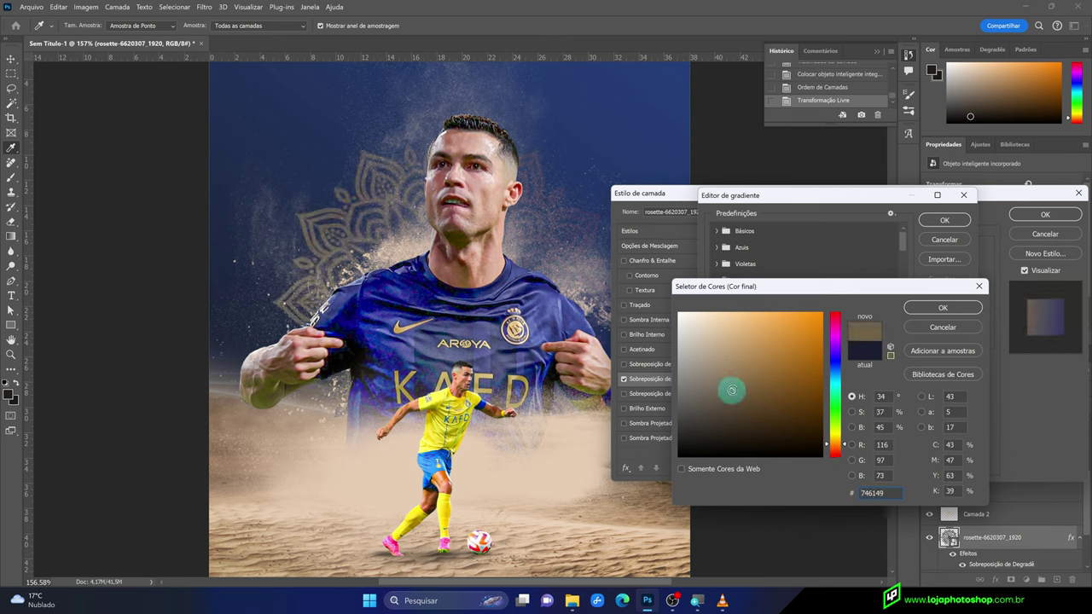
click(938, 318)
click(938, 318)
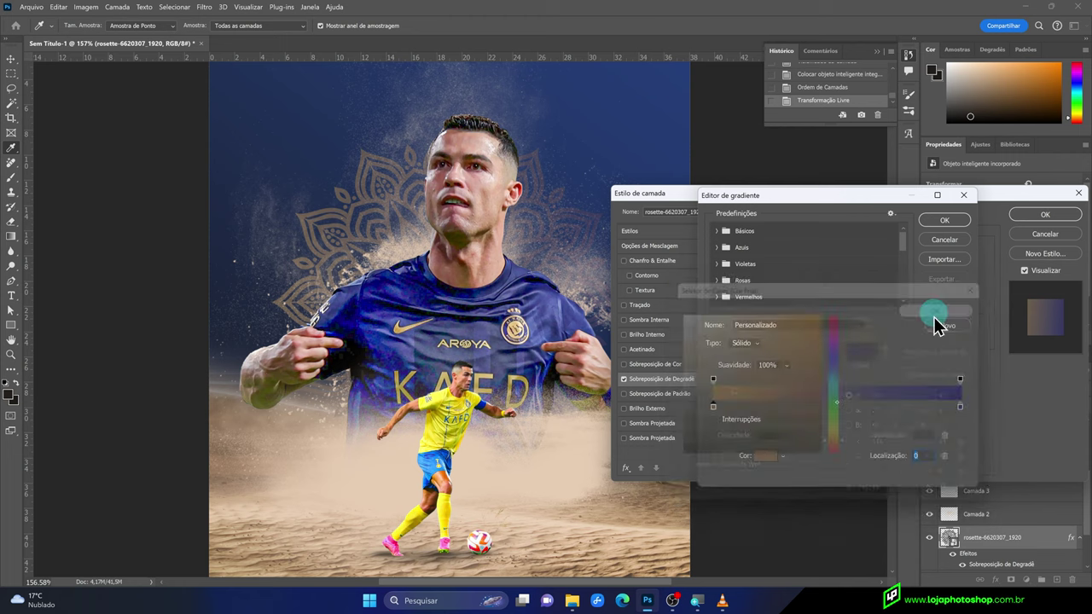
Make the right stop a light gold and the other stop dark brown, then apply the overlay
double_click(960, 409)
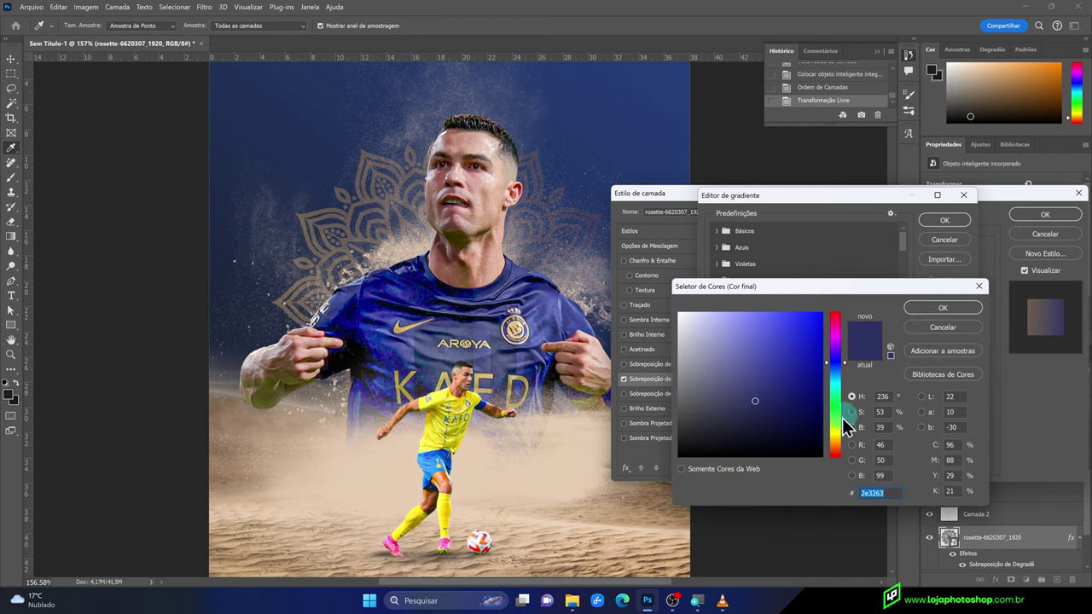
click(835, 440)
click(766, 366)
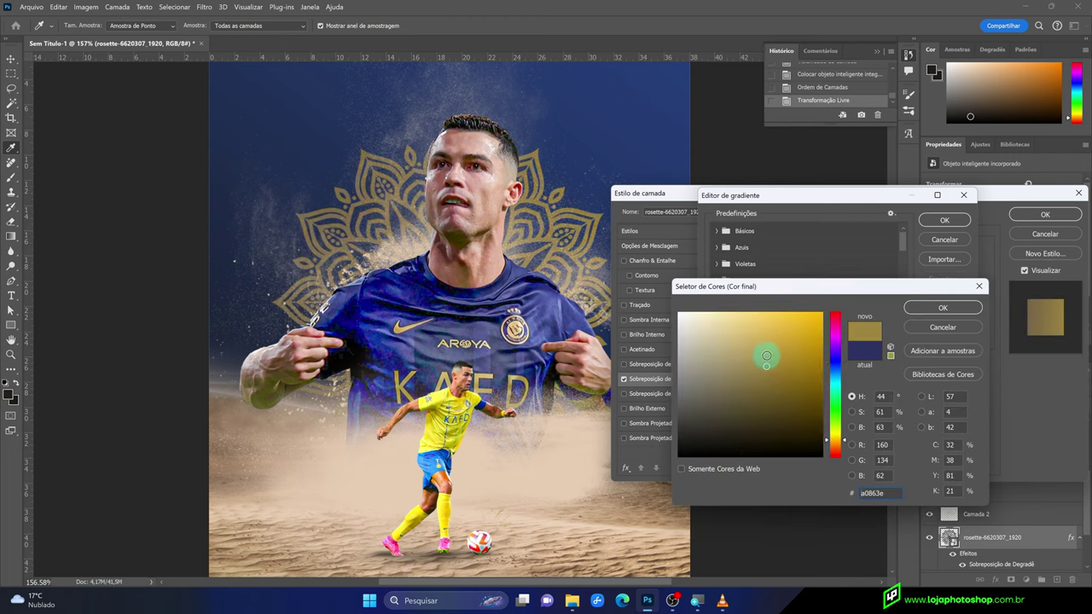
click(752, 357)
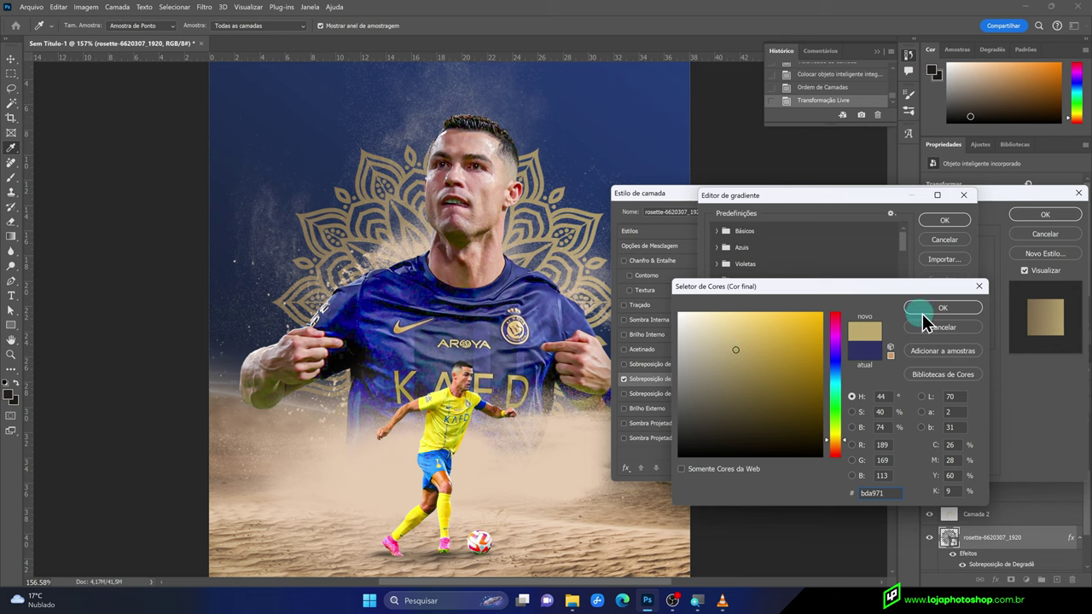
click(938, 308)
double_click(717, 411)
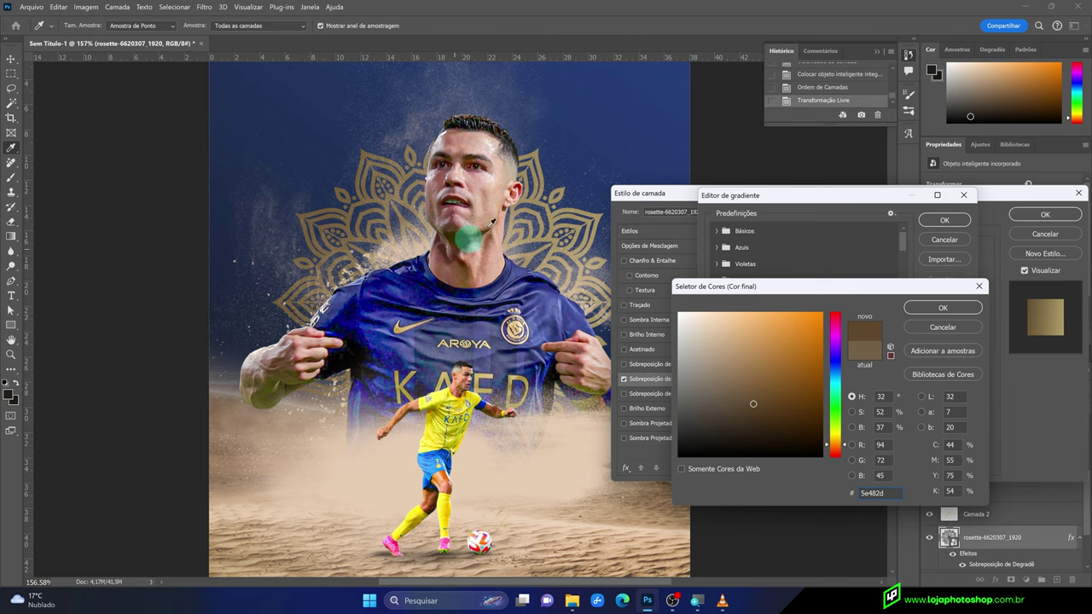
click(970, 309)
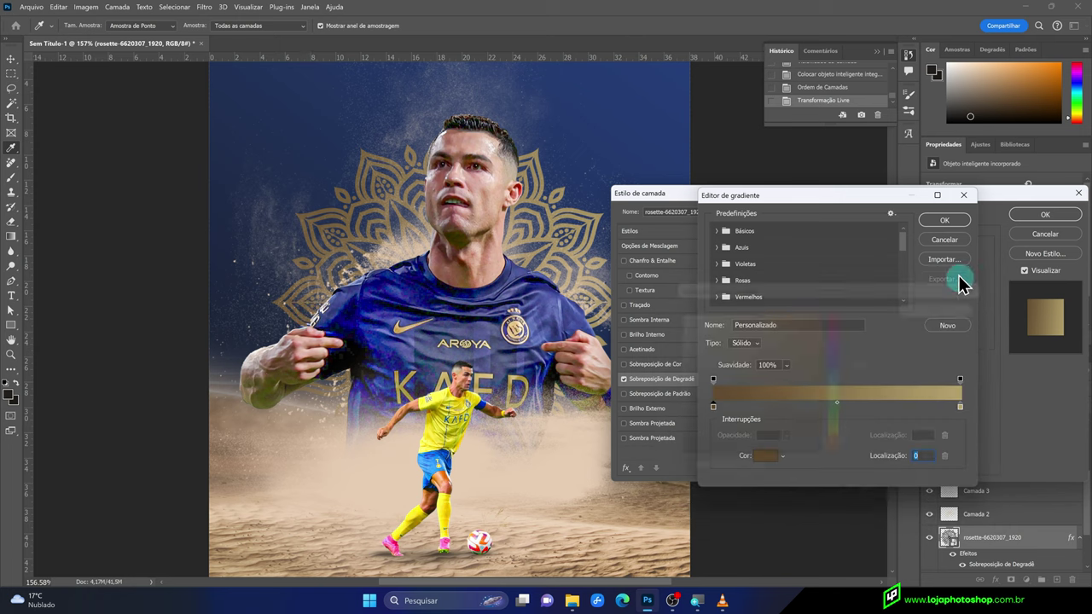
click(942, 223)
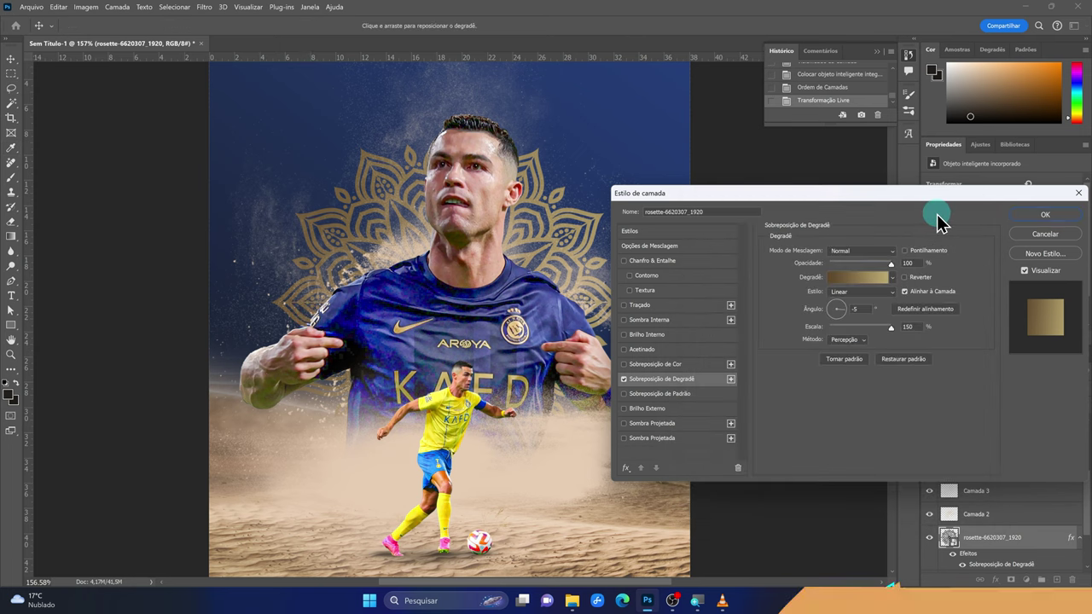
click(1023, 217)
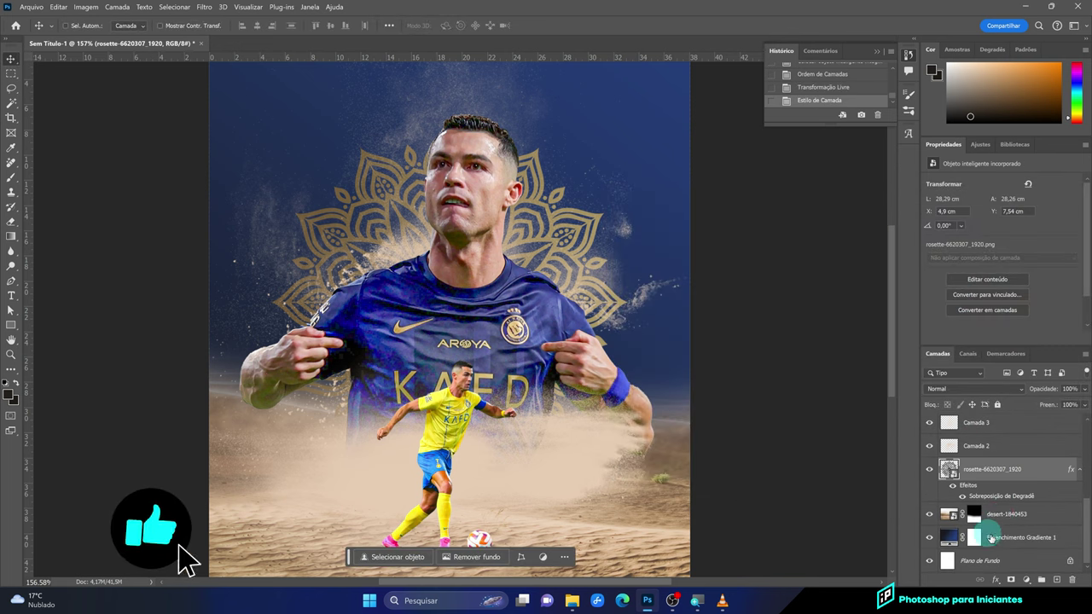
Bring the Al Nassr crest image from the CR7 SOCIAL MEDIA folder onto the poster
scroll(532, 388, down, 4)
scroll(532, 388, down, 2)
scroll(477, 305, up, 2)
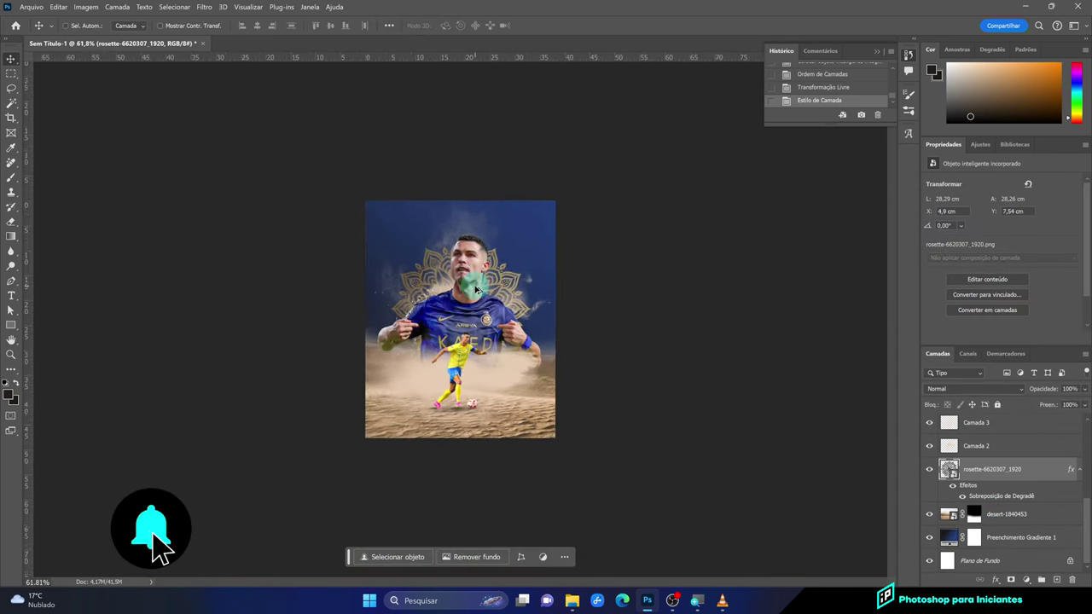
scroll(484, 274, up, 2)
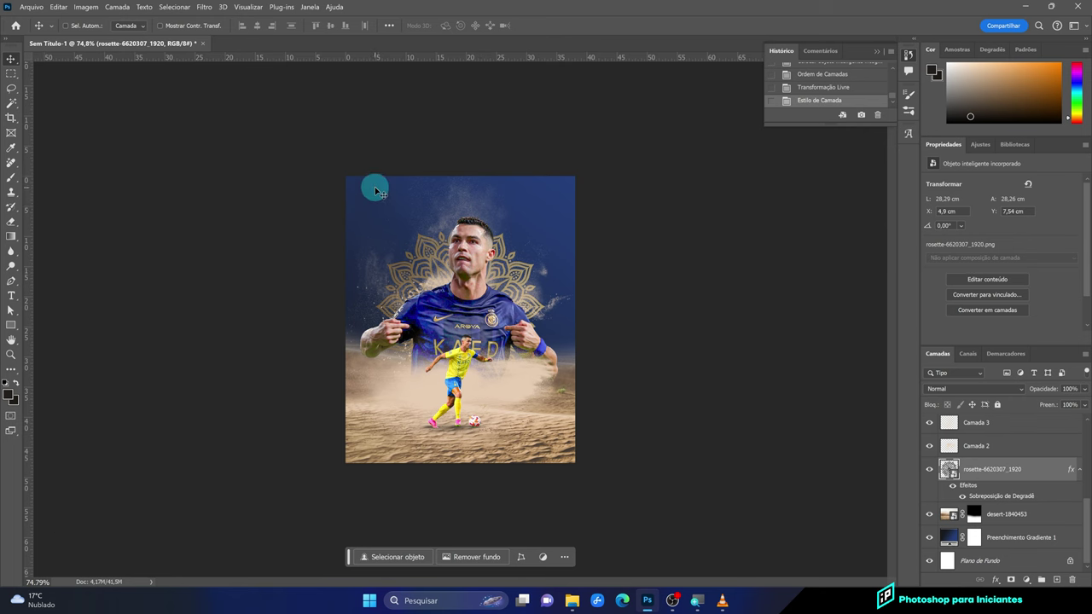
scroll(373, 185, up, 1)
scroll(343, 117, up, 1)
scroll(343, 117, up, 1)
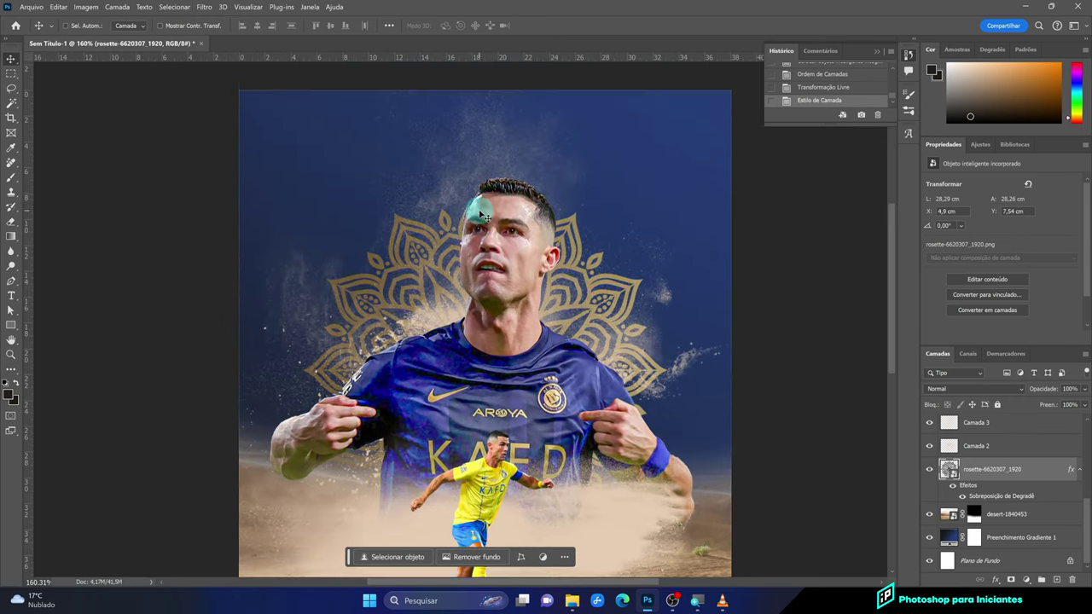
drag(471, 162, 474, 211)
click(568, 604)
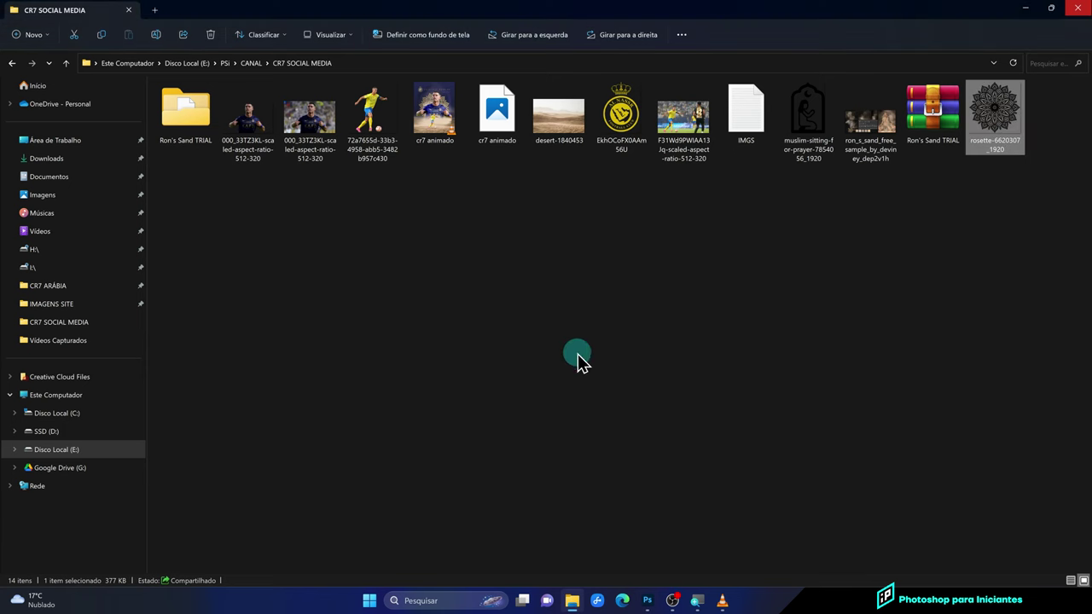
click(621, 128)
drag(621, 128, 409, 250)
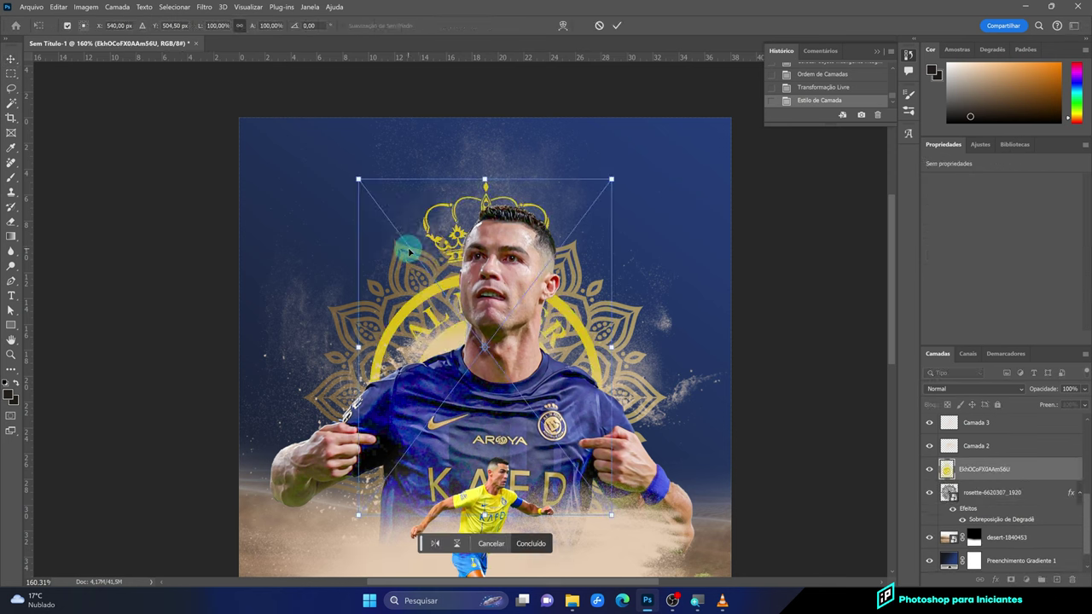
Shrink the crest to about 21% and place it in the poster's top-left corner
mouse_move(597, 178)
mouse_down()
mouse_move(533, 246)
mouse_move(443, 401)
mouse_up()
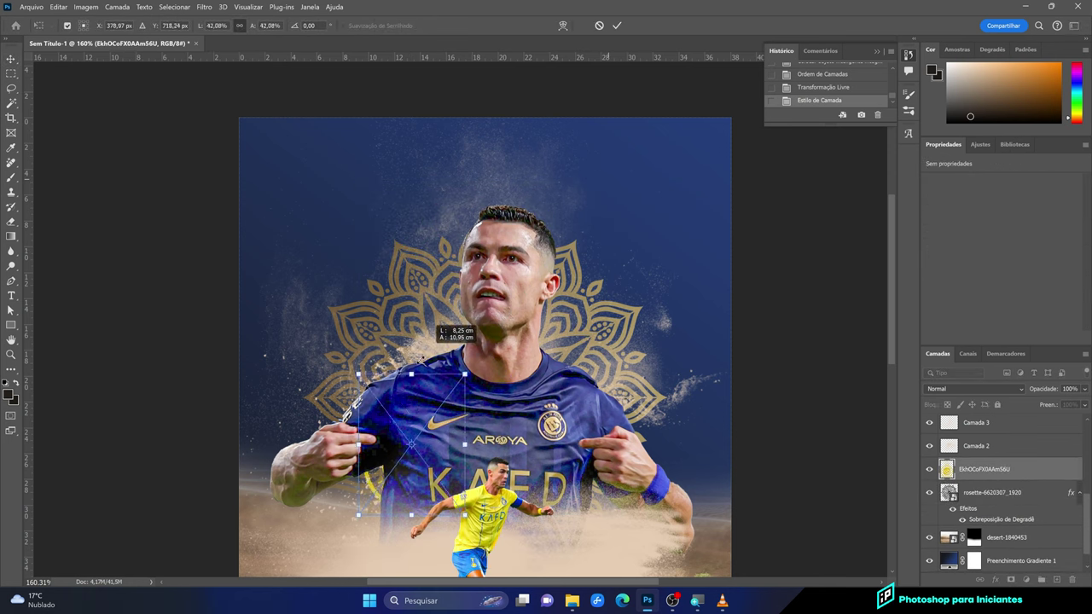
drag(397, 452, 341, 171)
drag(376, 117, 349, 166)
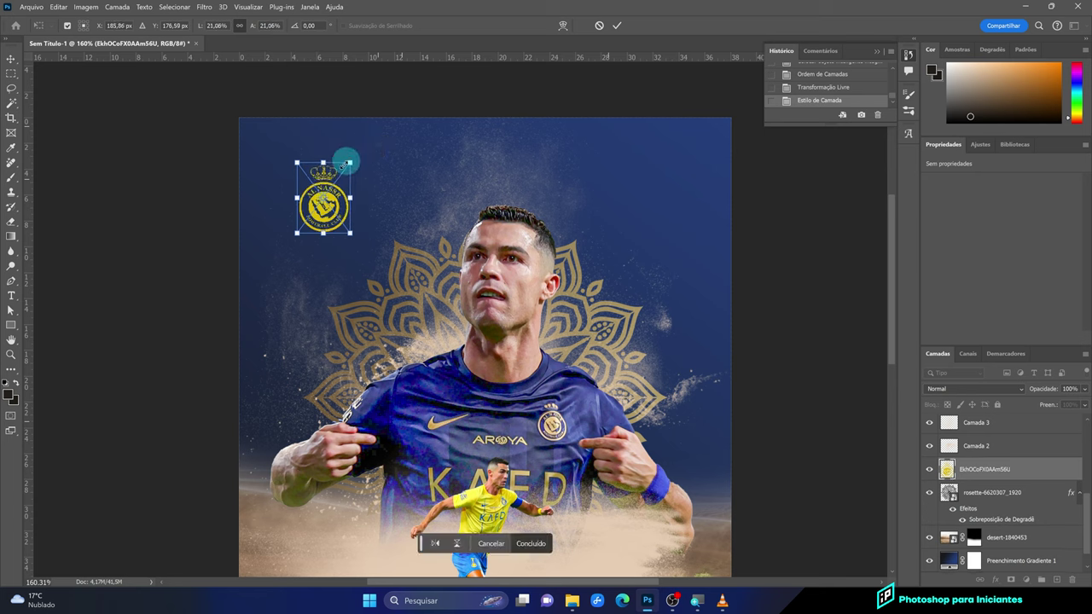
drag(324, 200, 329, 182)
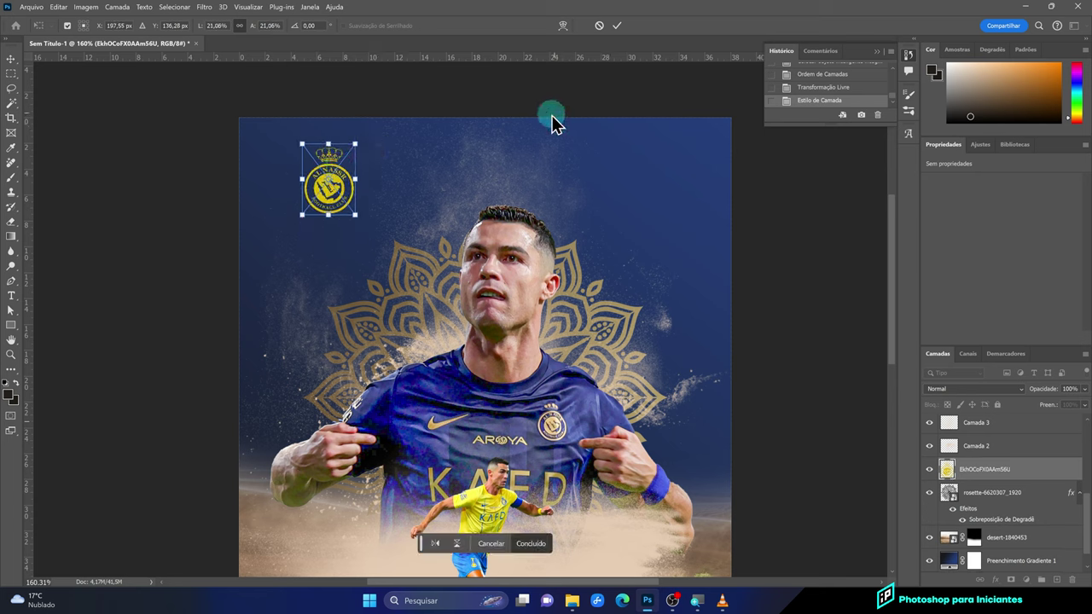
click(617, 27)
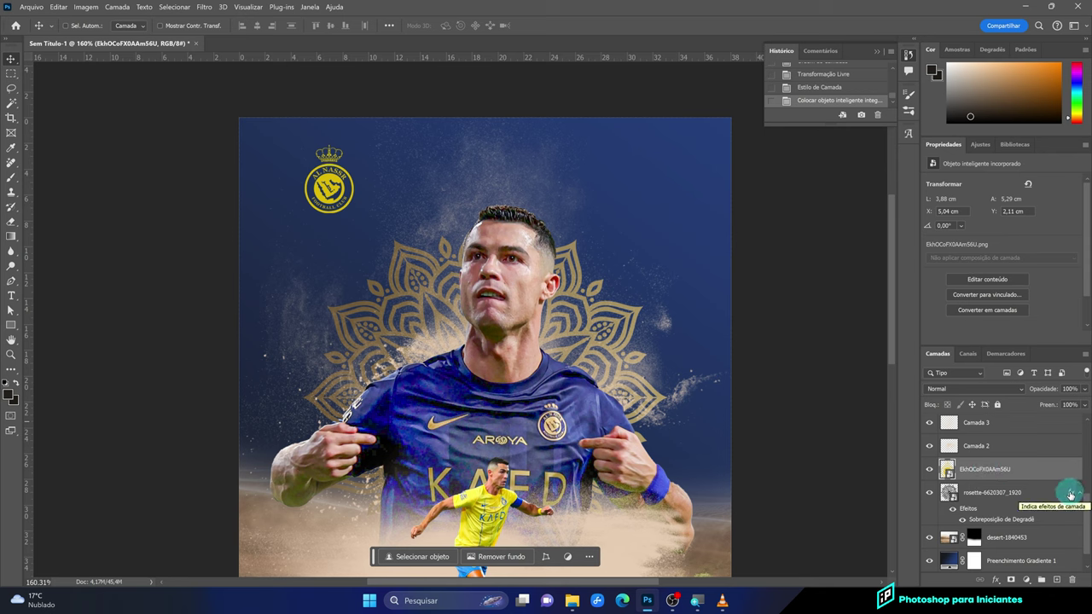
Copy the mandala's gold gradient overlay onto the crest layer with an Alt-drag
key(alt)
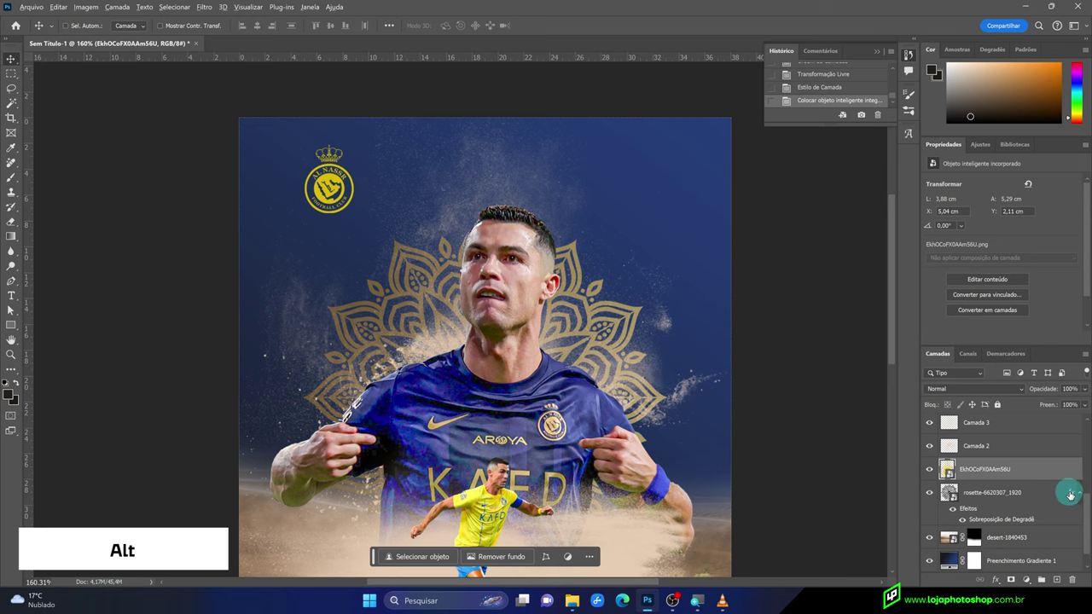
drag(1069, 495, 1069, 469)
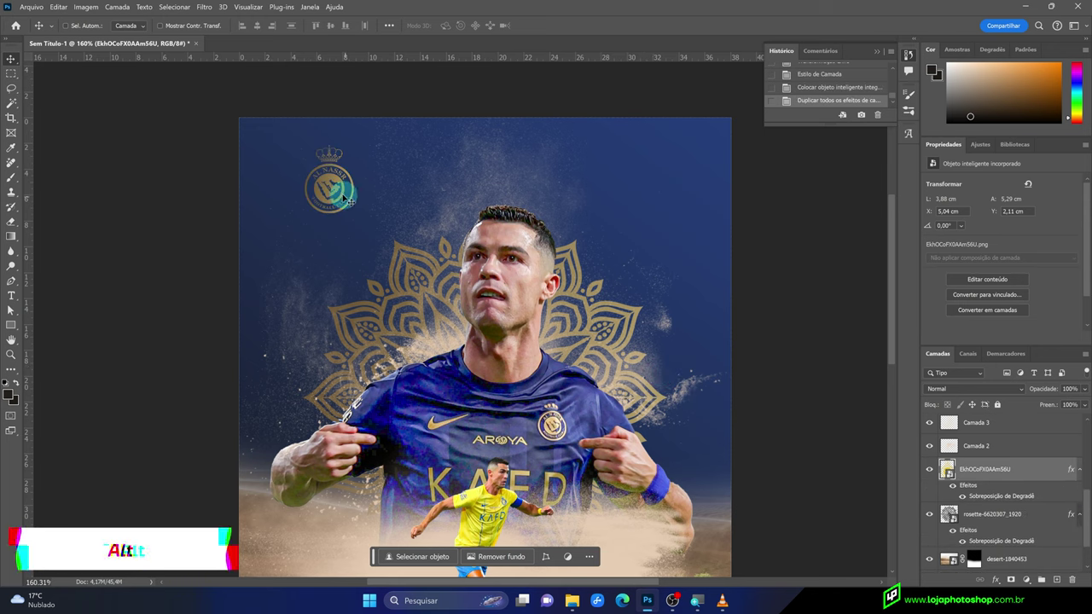
scroll(361, 324, down, 1)
scroll(368, 326, down, 1)
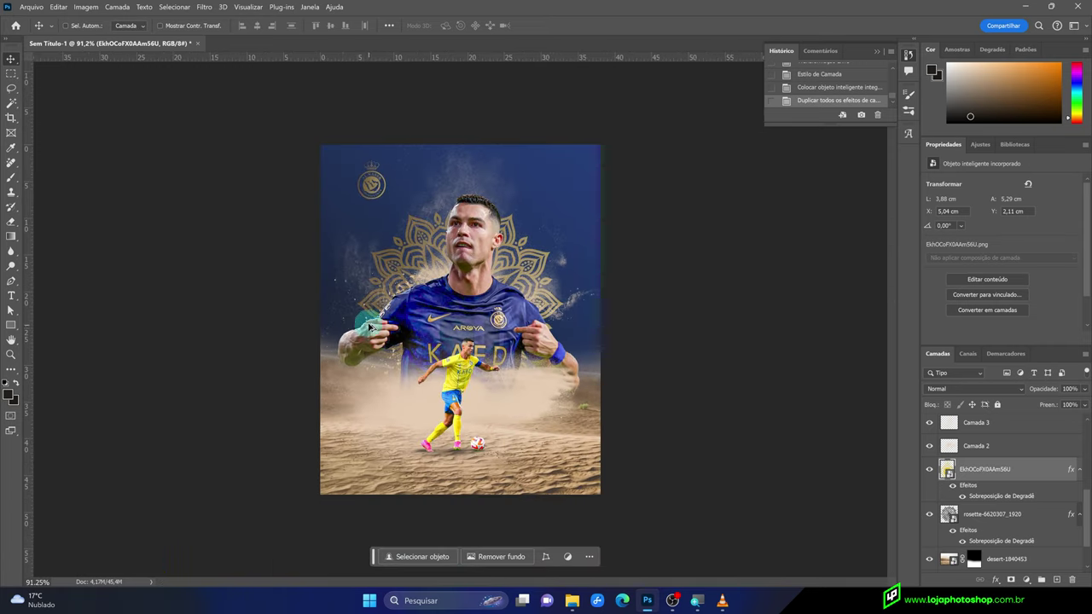
scroll(368, 325, up, 2)
scroll(446, 134, up, 1)
scroll(446, 117, up, 1)
drag(463, 97, 482, 205)
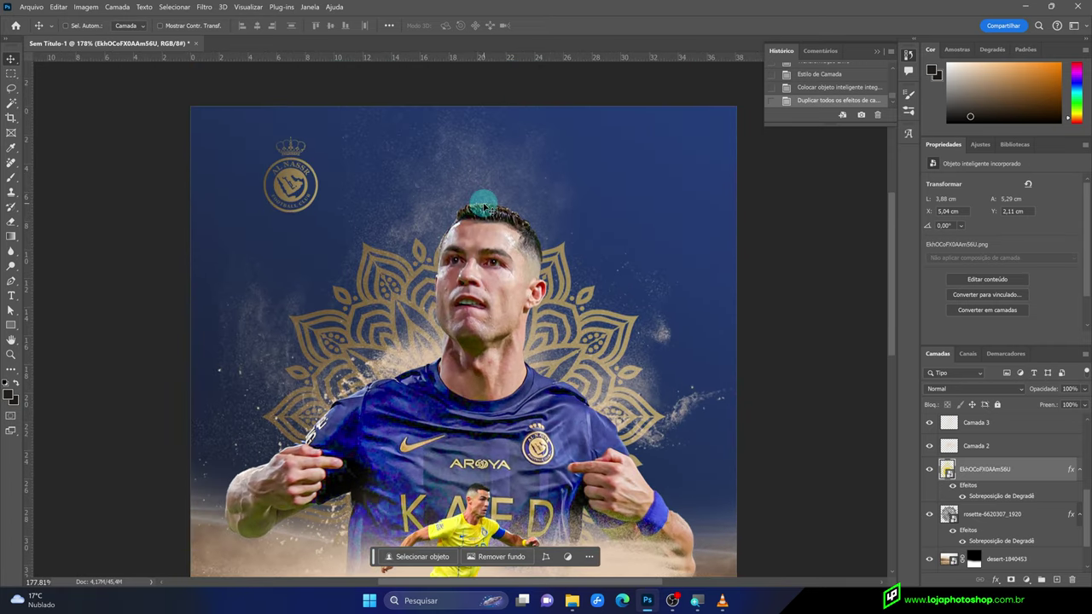
Add a 'CRISTIANO RONALDO' title in Lobster 28 pt, 700 tracking, beside the crest
click(11, 295)
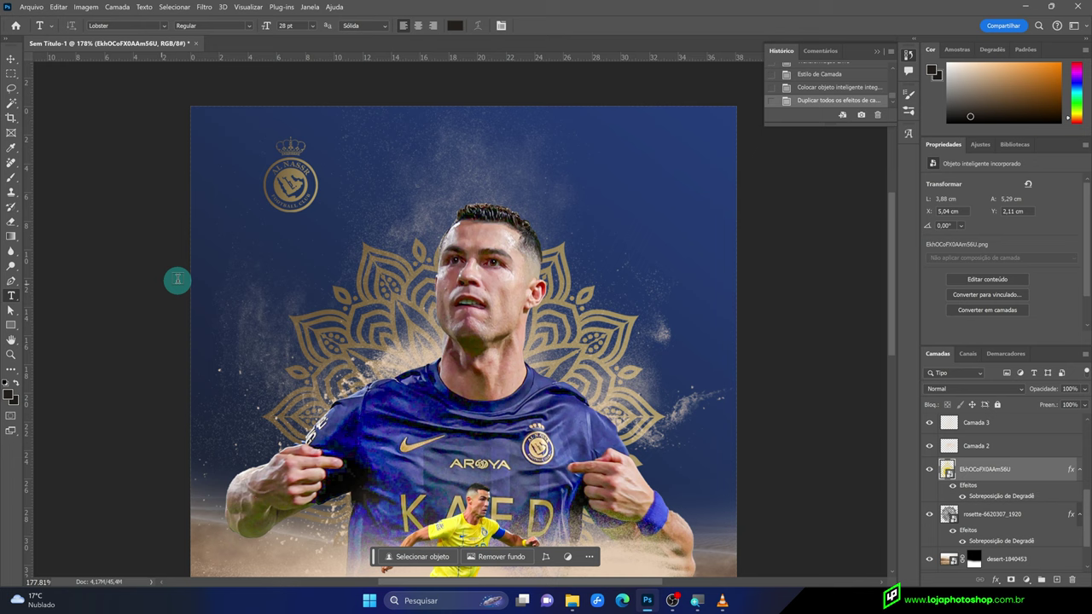
click(376, 170)
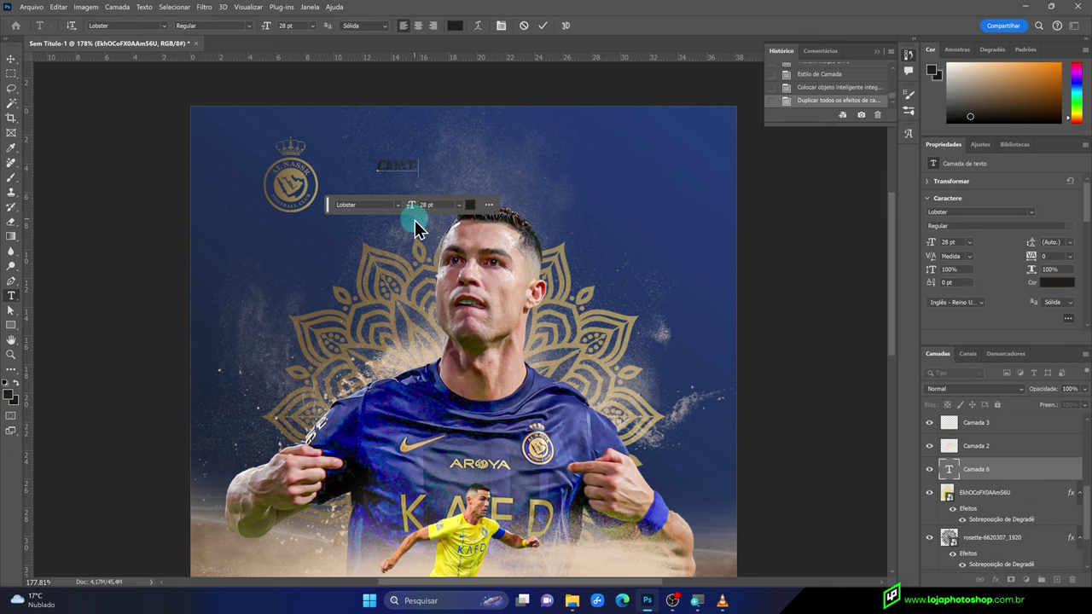
text(CRISTIANO RONALDO)
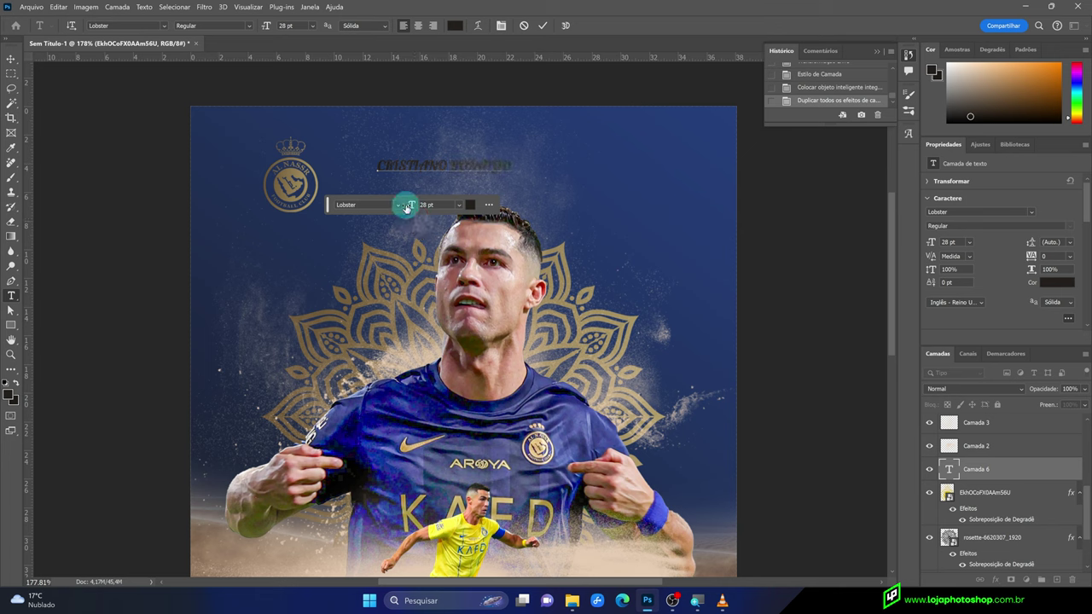
click(543, 27)
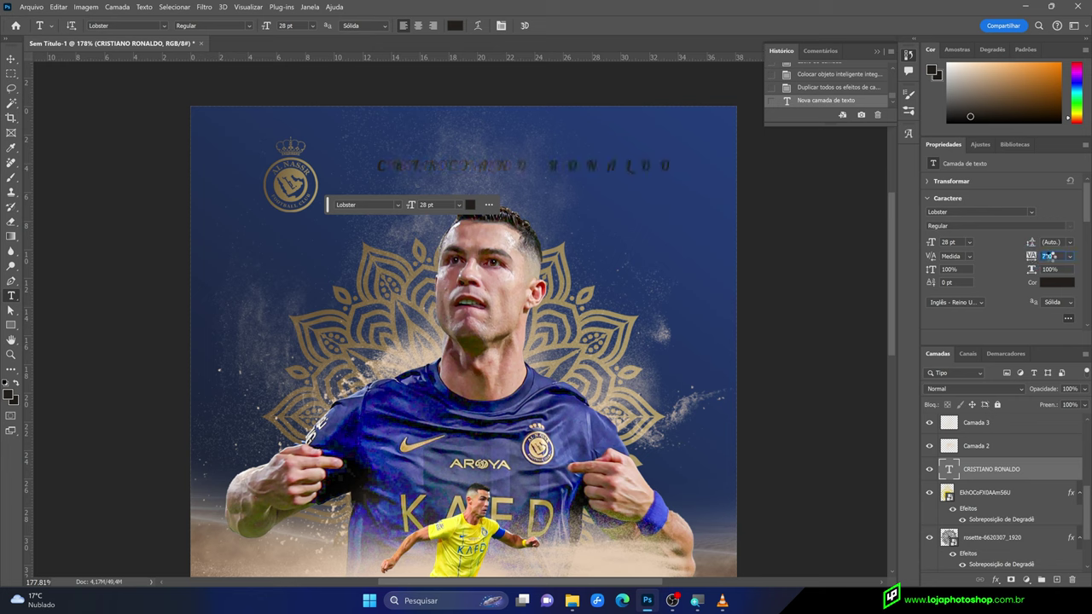
key(Return)
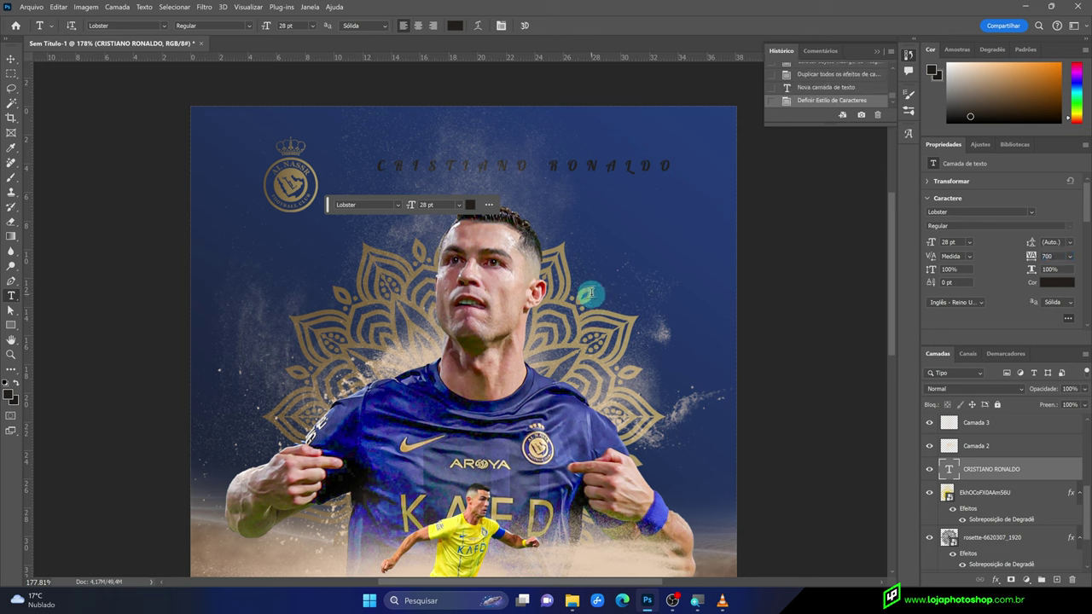
key(v)
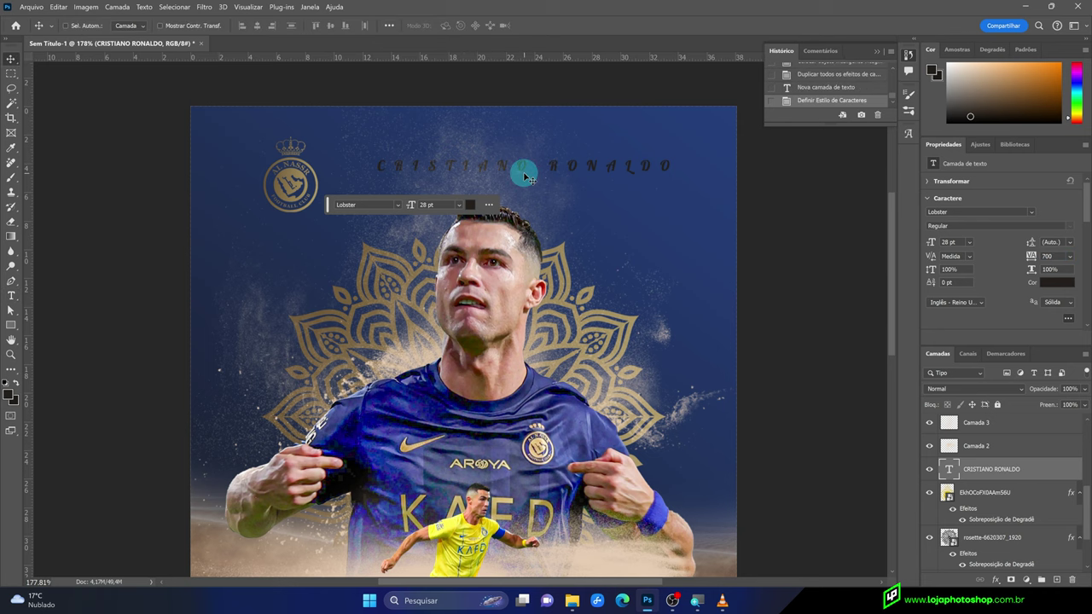
drag(525, 177, 499, 191)
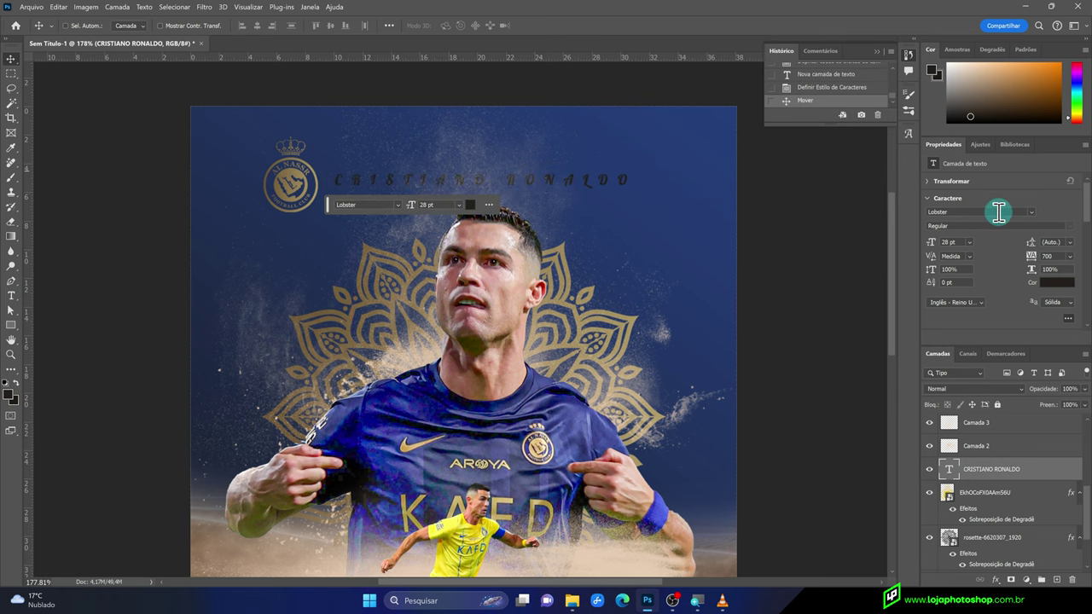
Preview fonts such as Herdrock, then set the CRISTIANO RONALDO title to Fontaine Regular
click(1033, 213)
text(Herdrock)
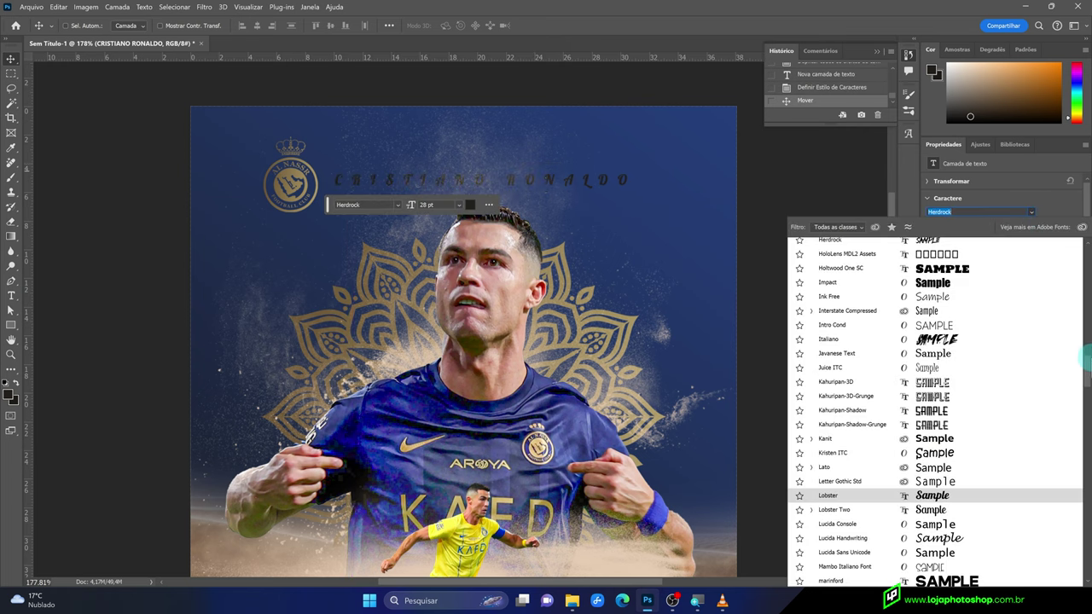
key(Up)
key(Up)
key(Up)
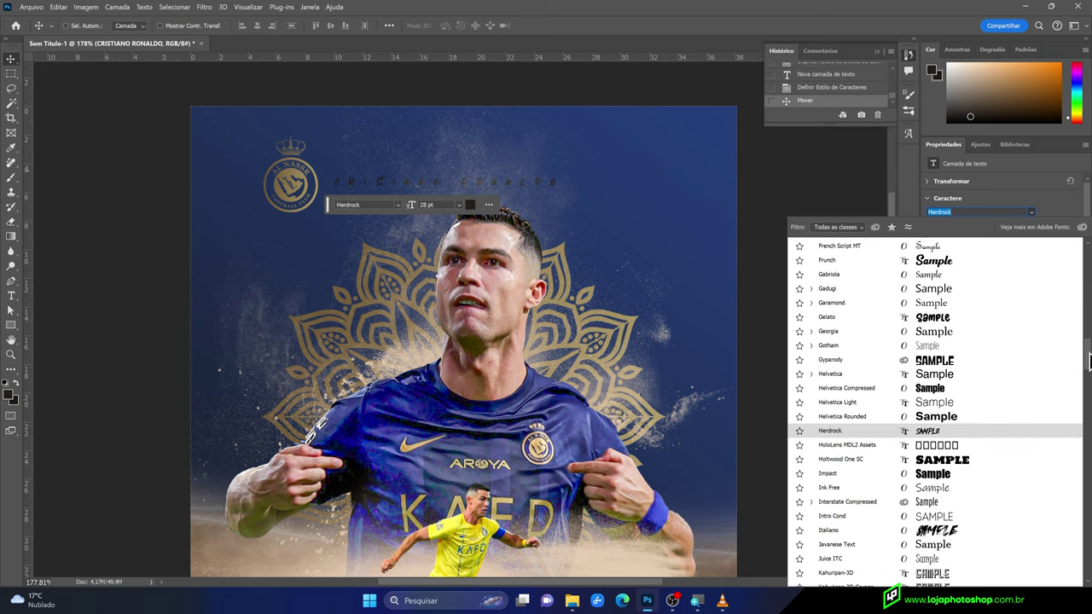
drag(1088, 362, 1088, 319)
scroll(967, 419, down, 5)
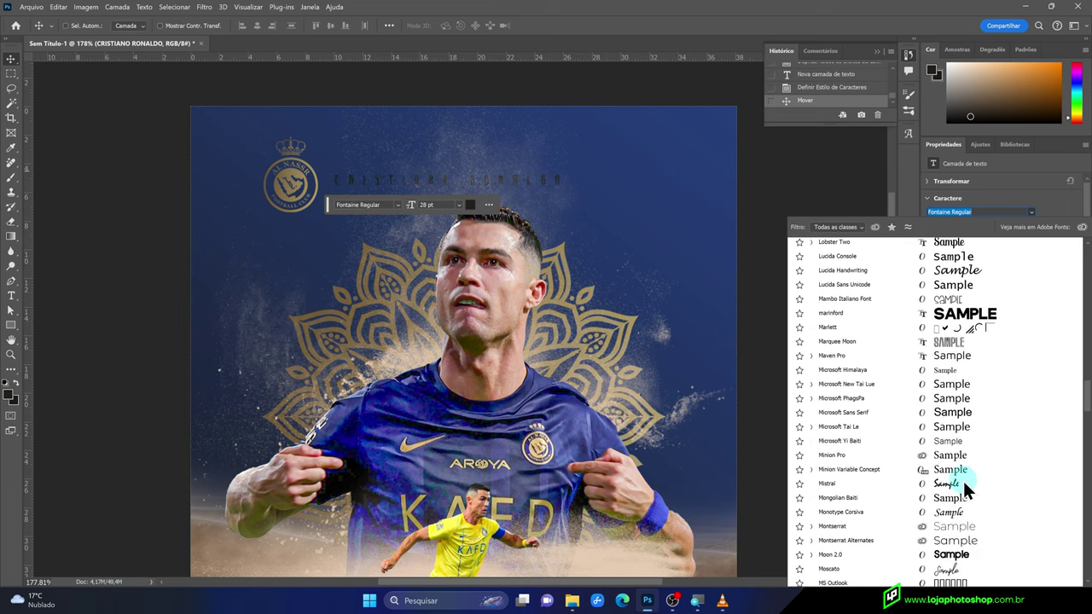
key(Down)
key(Down)
scroll(977, 341, up, 5)
click(977, 334)
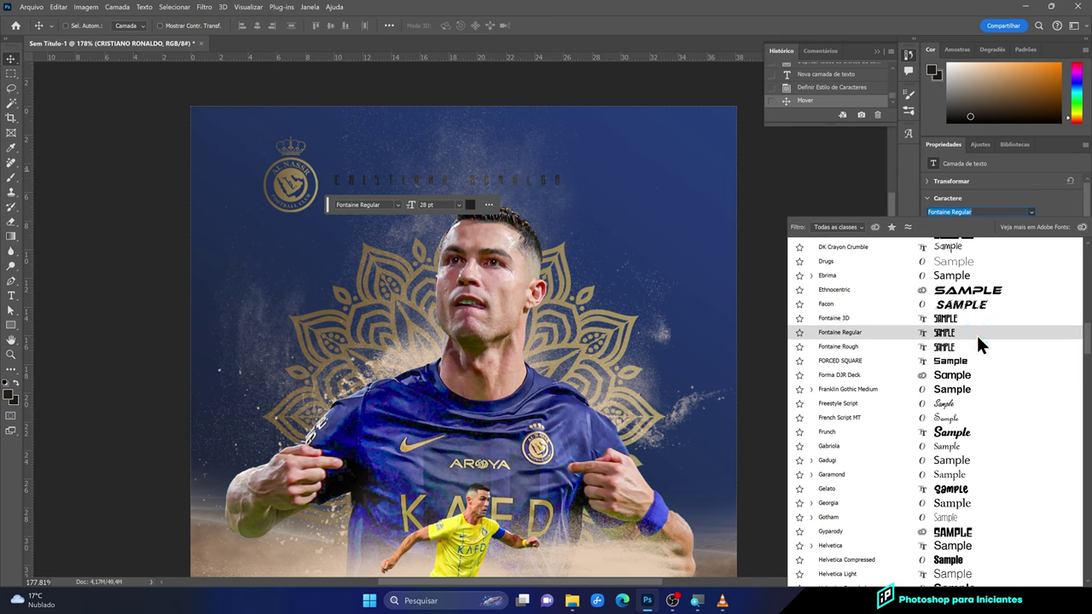
click(976, 335)
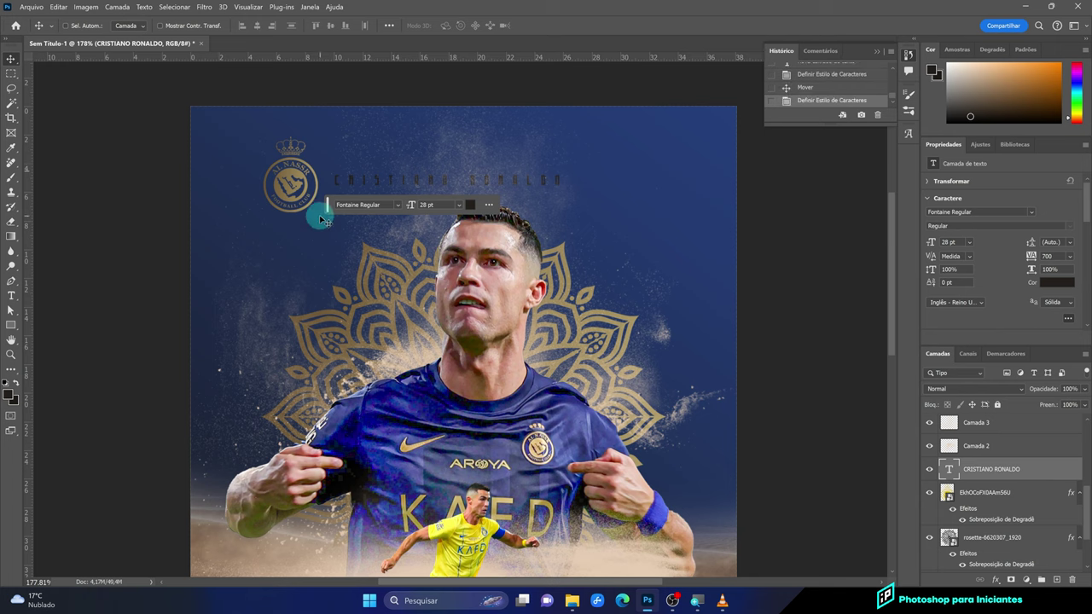
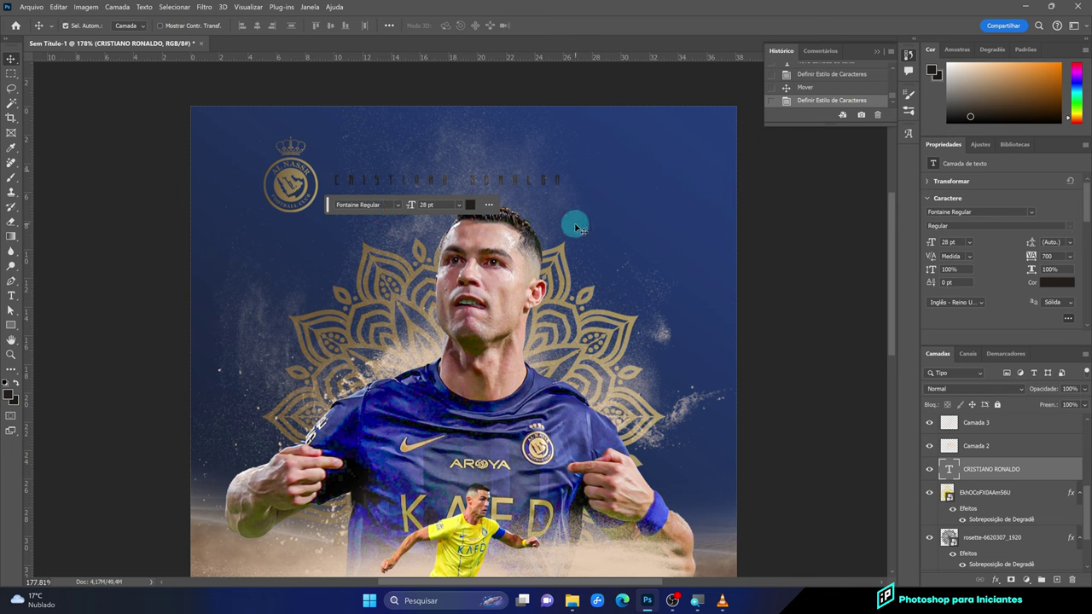
Scale the CRISTIANO RONALDO title up to about 110%
key(ctrl+t)
mouse_move(581, 171)
mouse_down()
mouse_move(674, 157)
mouse_move(647, 187)
mouse_up()
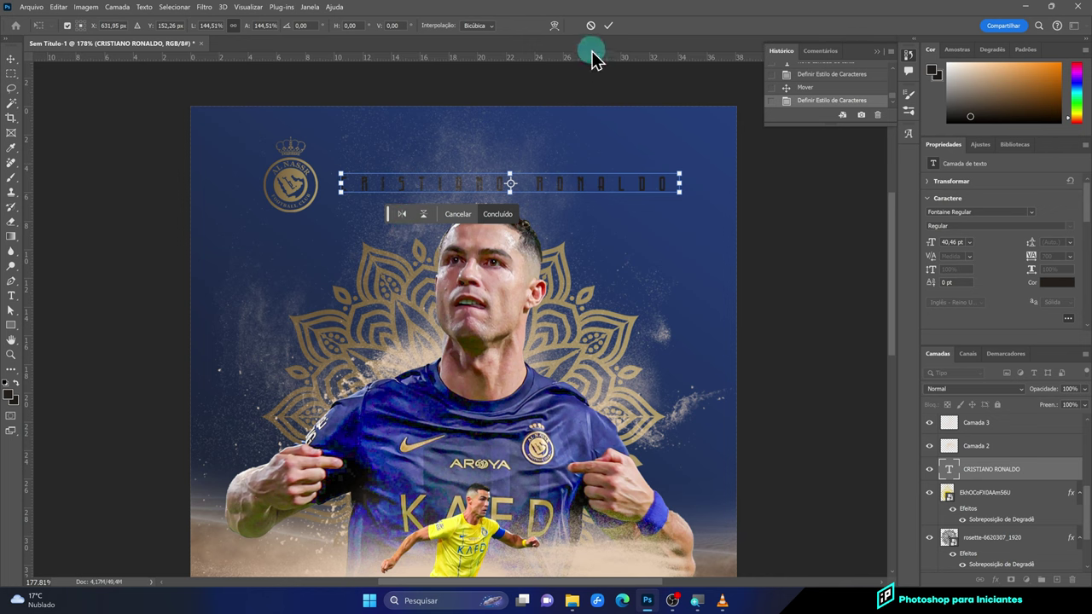
click(608, 26)
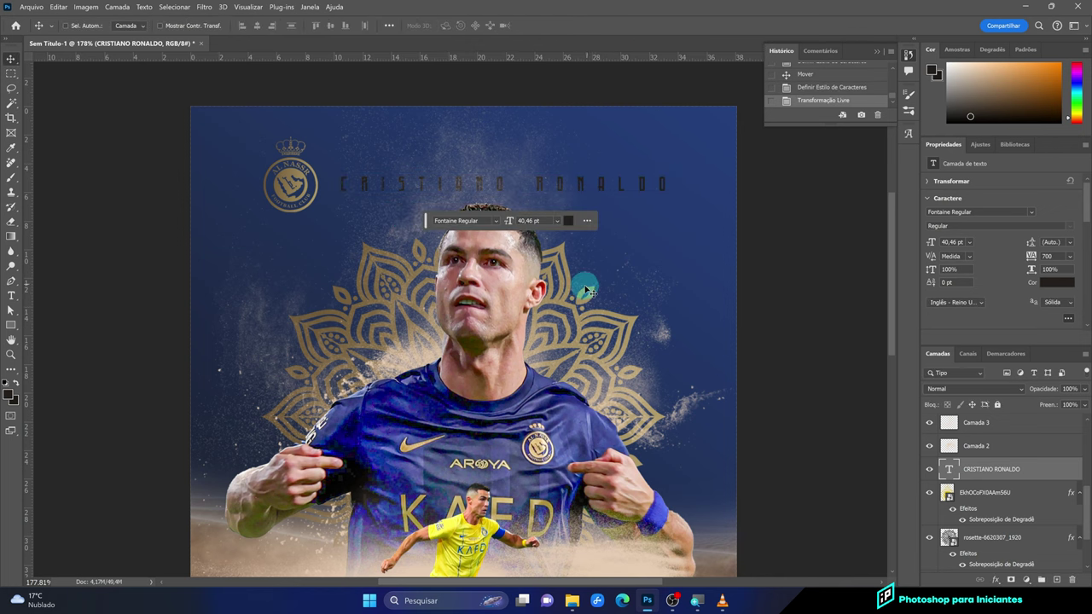
scroll(588, 269, down, 3)
scroll(583, 247, up, 1)
Tighten the title's letter spacing and widen it to about 121%
click(1040, 256)
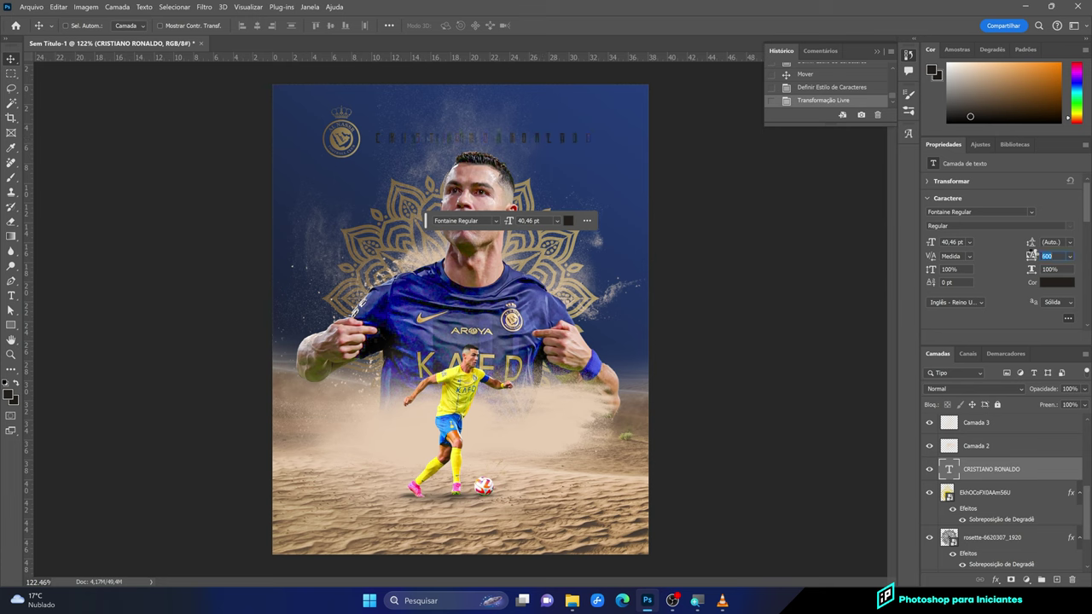
mouse_move(1023, 254)
mouse_down()
mouse_move(1040, 266)
mouse_move(642, 244)
mouse_up()
key(ctrl+t)
drag(556, 133, 587, 133)
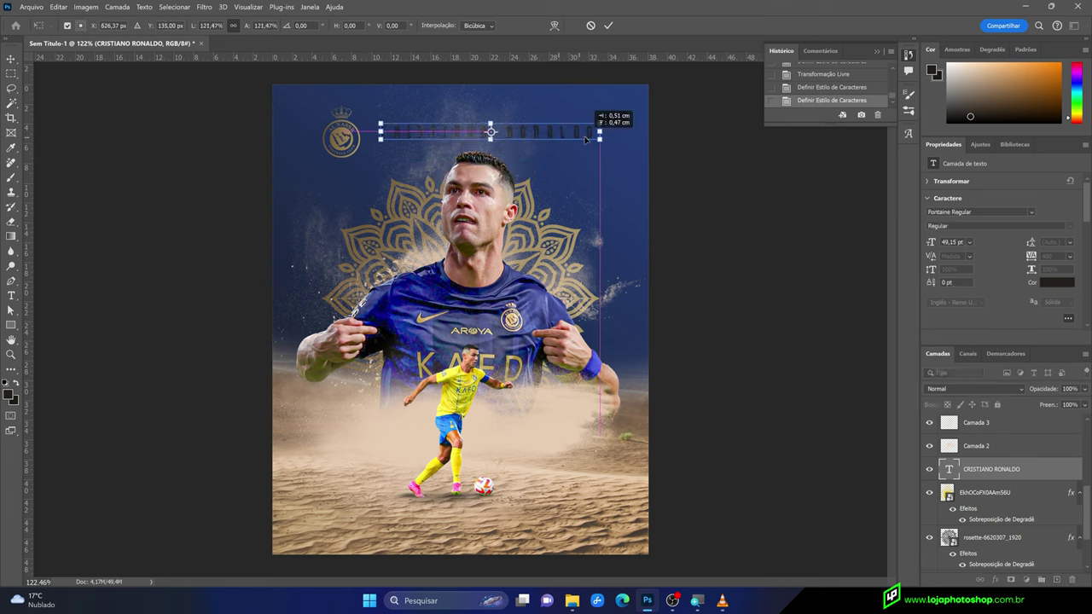
click(609, 25)
Move the title together with the club logo higher on the poster
alt+scroll(518, 117, up, 5)
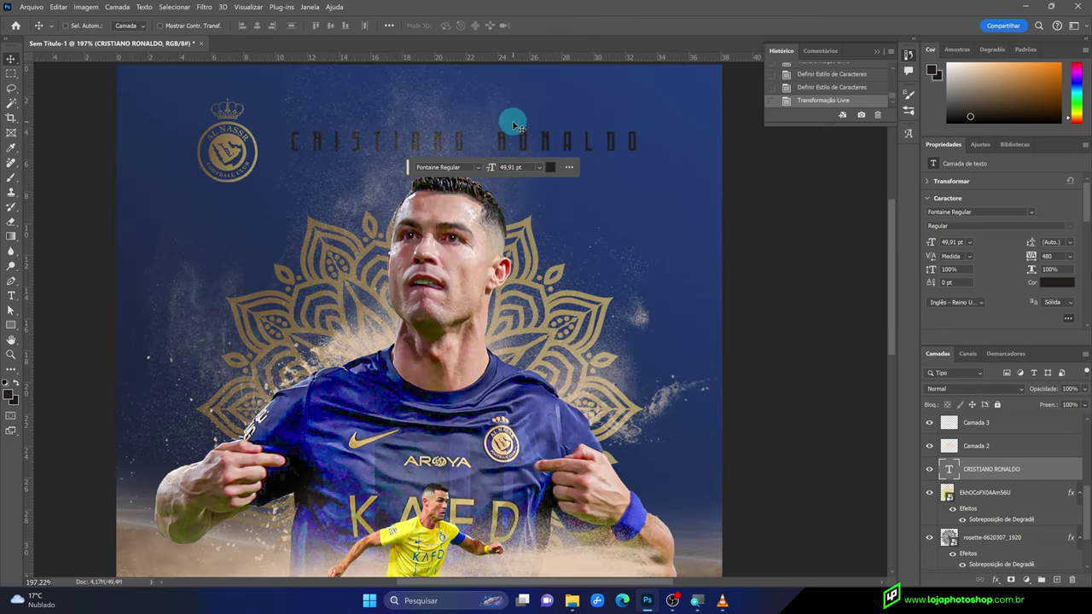
drag(497, 150, 491, 158)
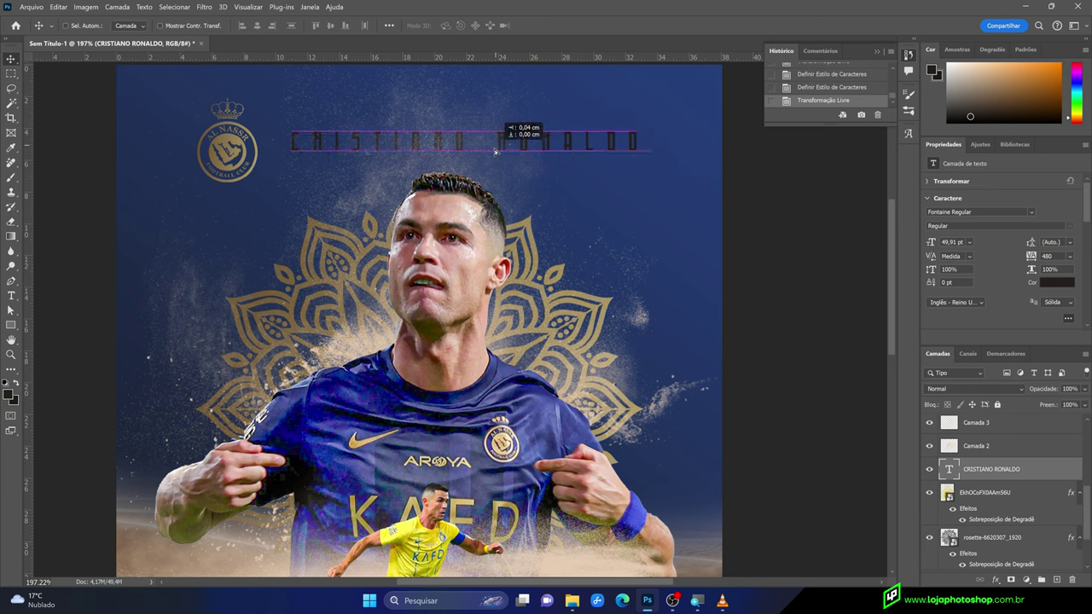
key(ctrl)
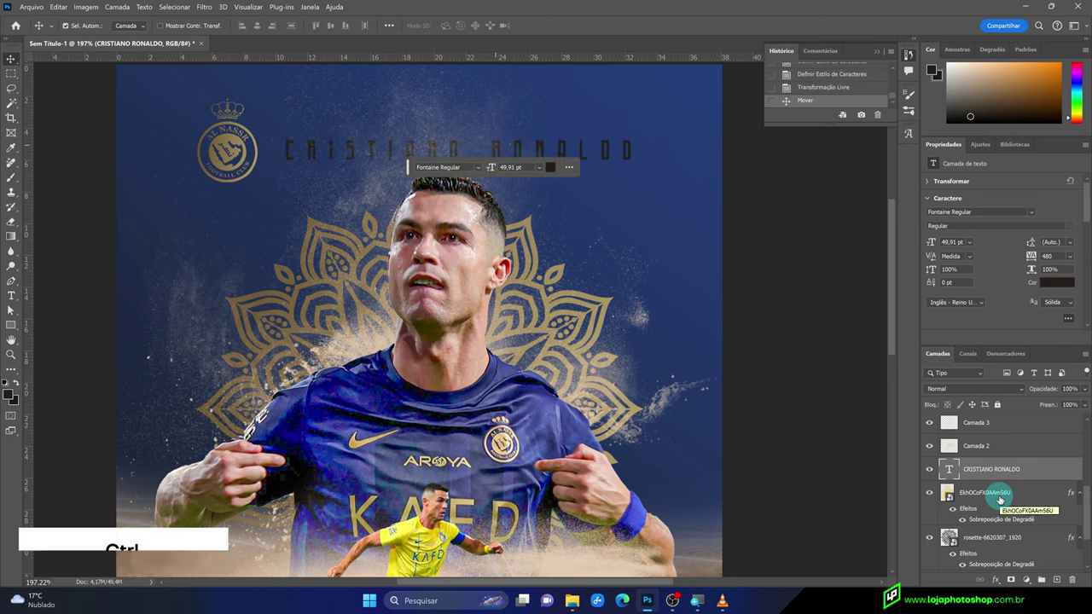
ctrl+click(999, 499)
mouse_move(485, 155)
mouse_down()
mouse_move(491, 145)
mouse_move(509, 158)
mouse_up()
key(ctrl+0)
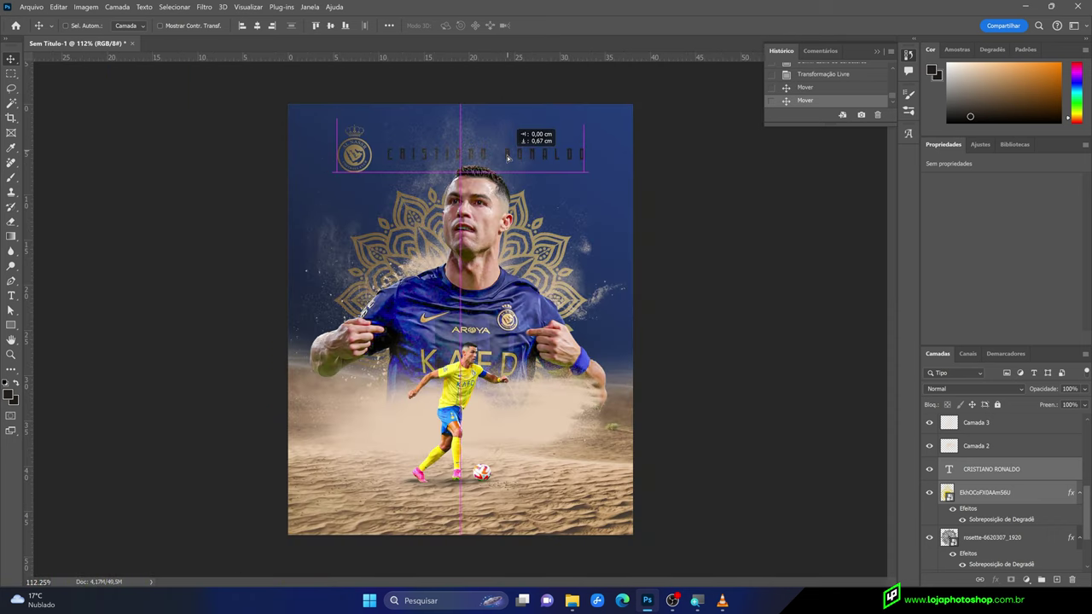
scroll(453, 126, up, 3)
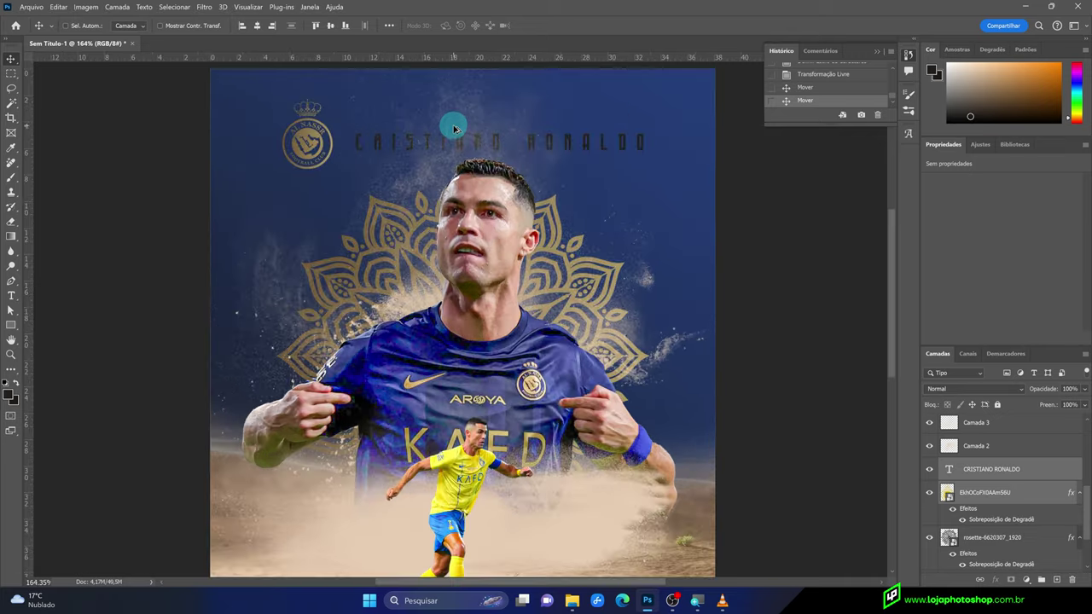
Copy the gold Gradient Overlay effect onto the CRISTIANO RONALDO text layer
click(1037, 475)
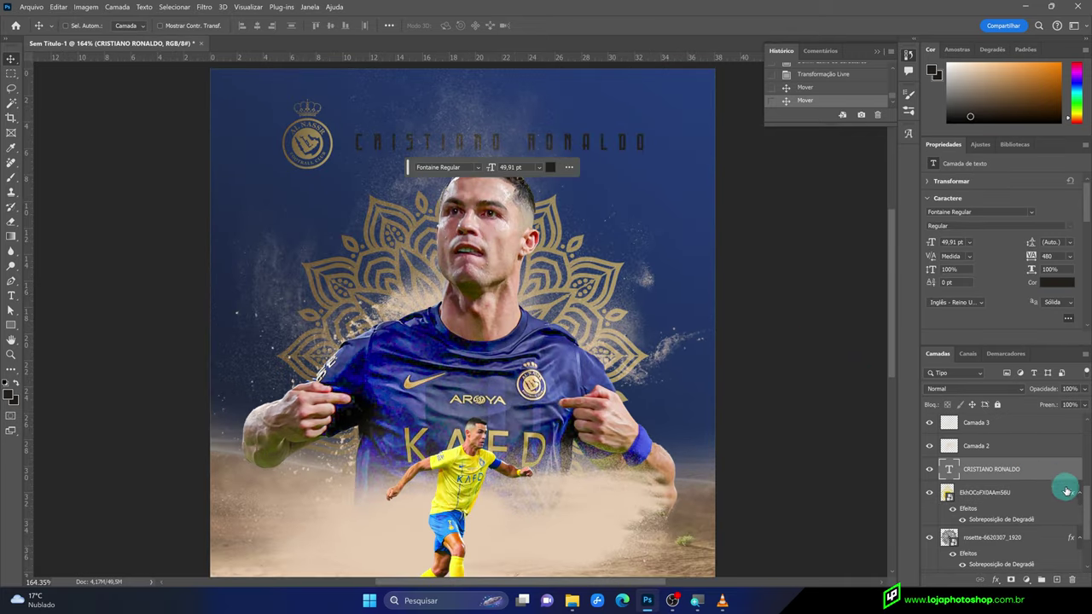
drag(1070, 474, 1070, 469)
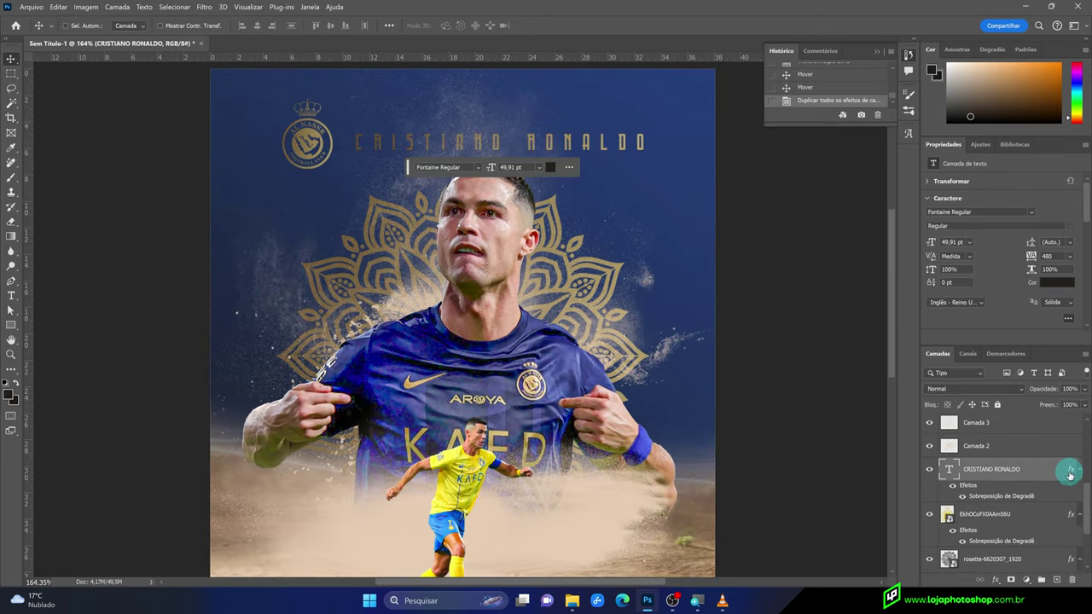
scroll(463, 208, down, 3)
scroll(574, 261, down, 1)
scroll(452, 196, up, 3)
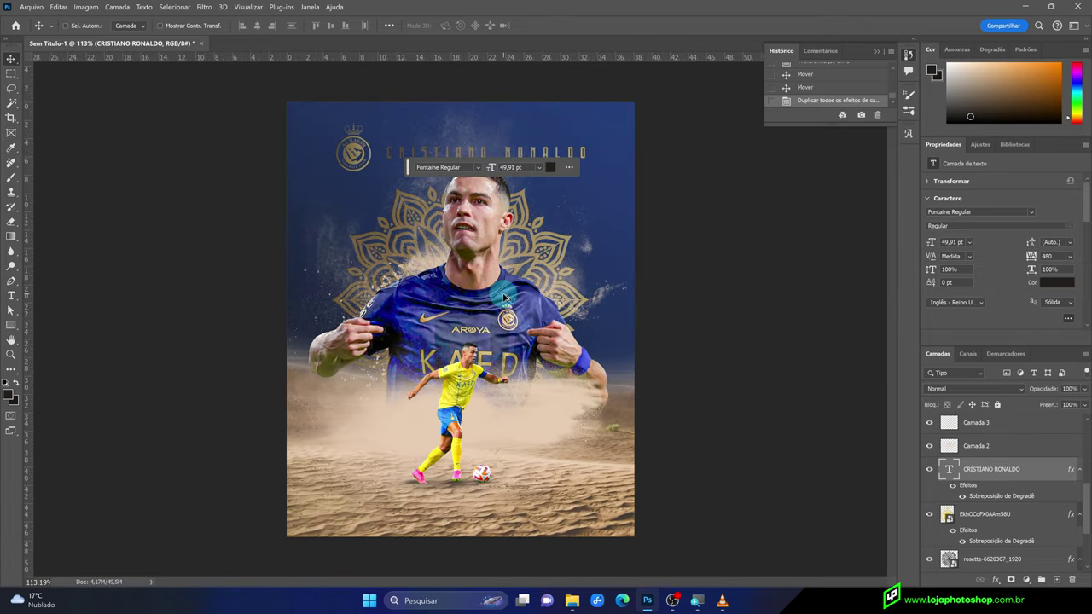
scroll(503, 297, down, 2)
scroll(484, 230, up, 2)
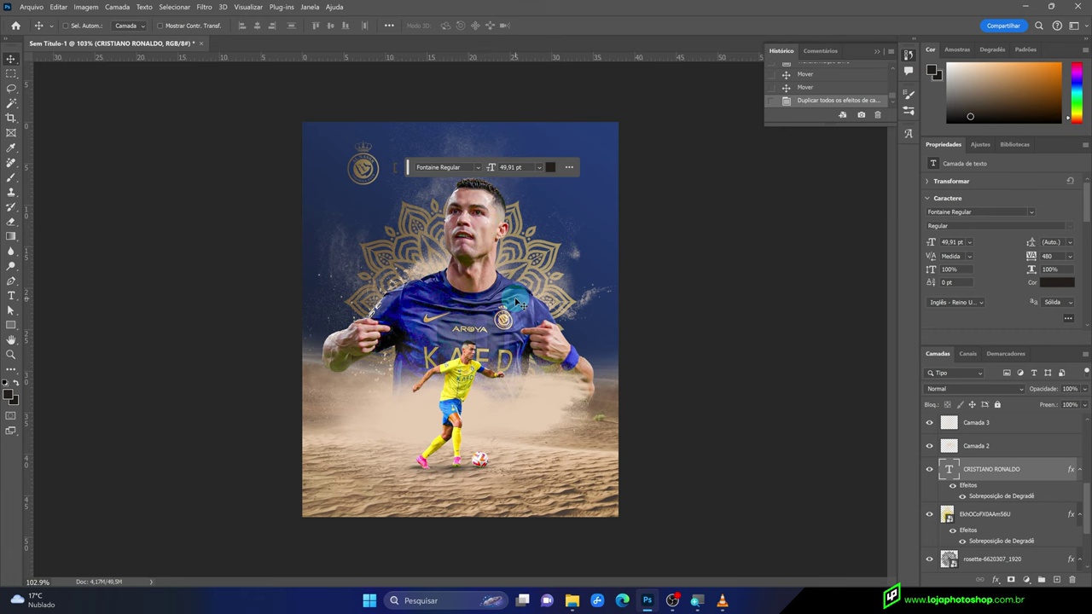
scroll(480, 264, up, 2)
drag(407, 169, 134, 362)
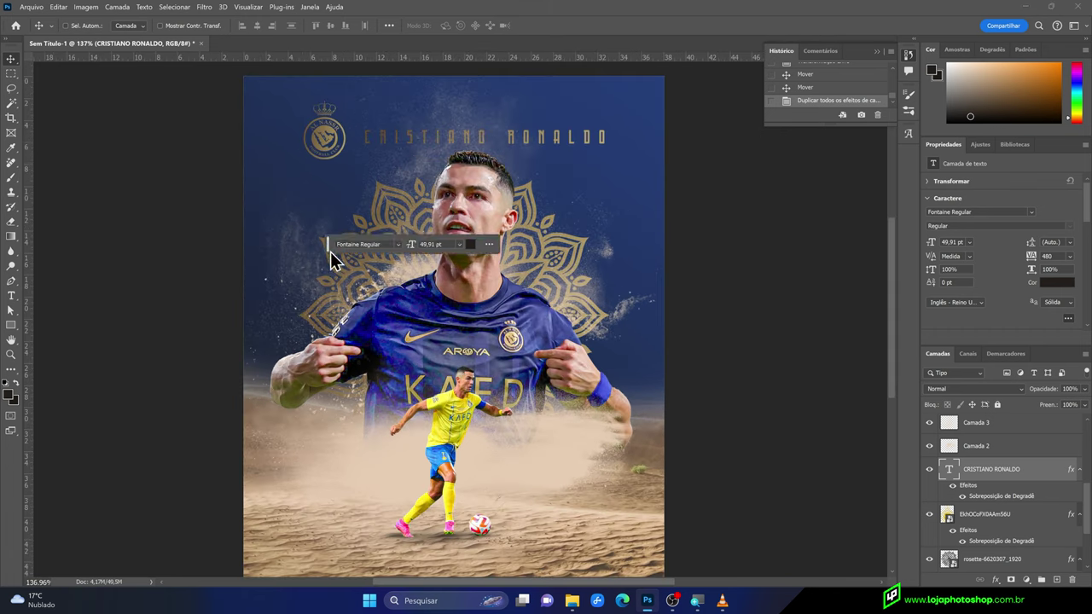
scroll(568, 162, up, 2)
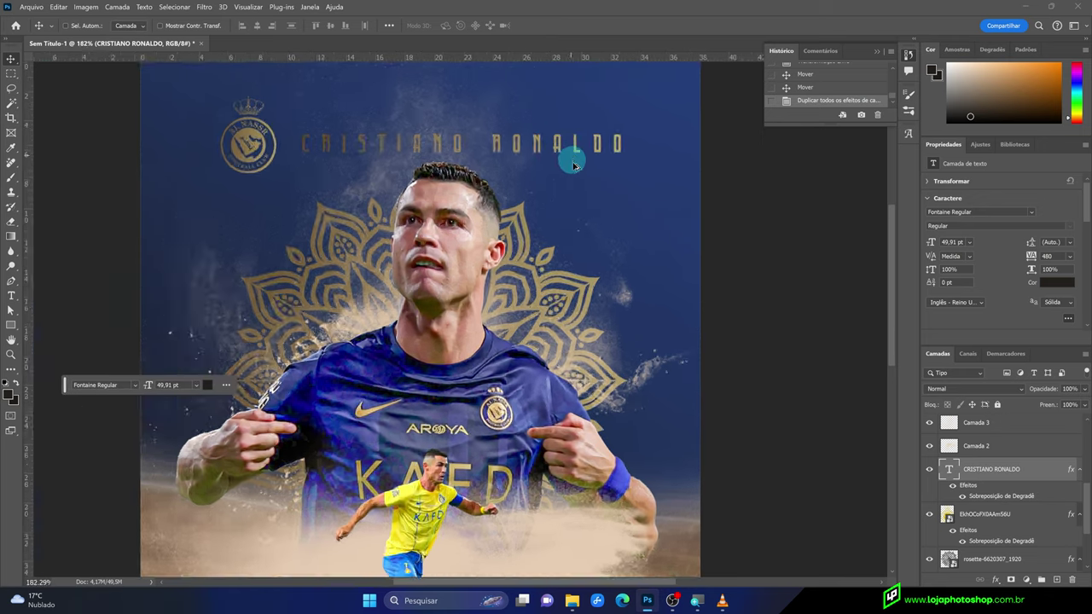
scroll(575, 178, up, 1)
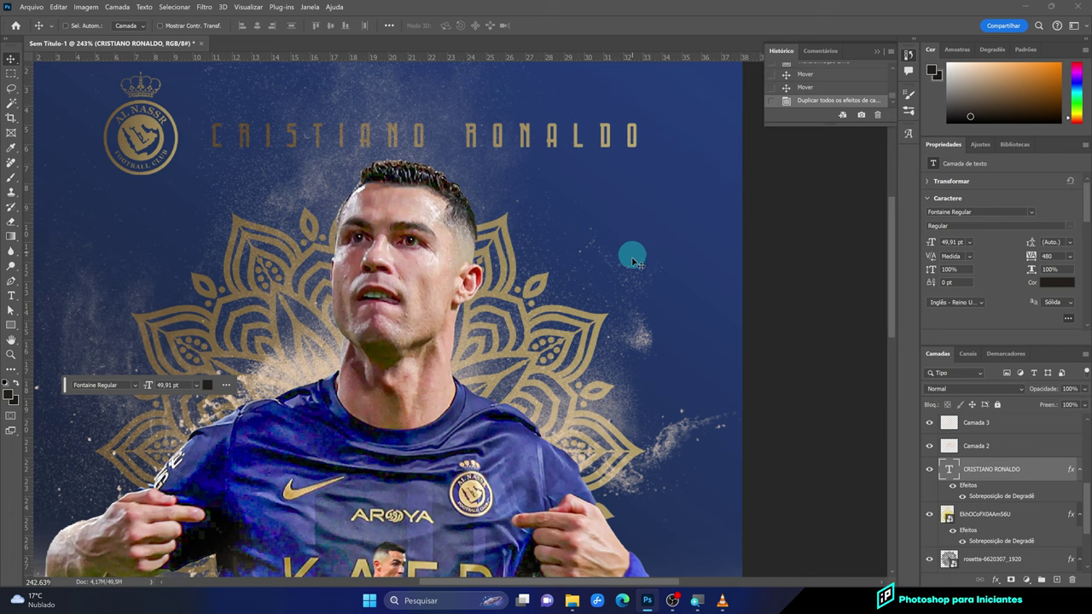
key(alt+Tab)
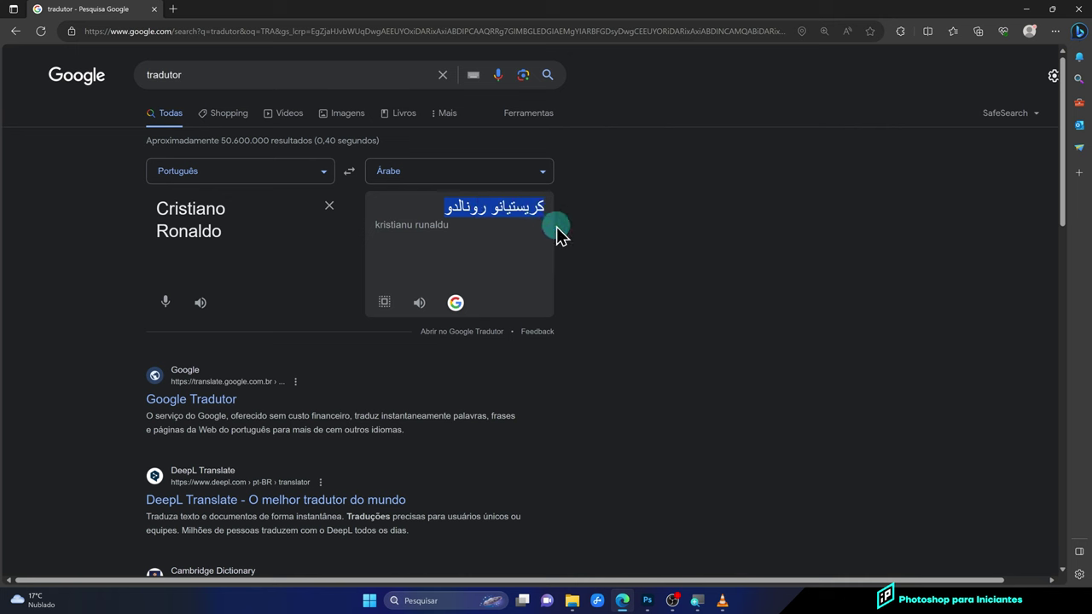
Return to the Photoshop poster with the Arabic name copied from Google Translate
click(650, 601)
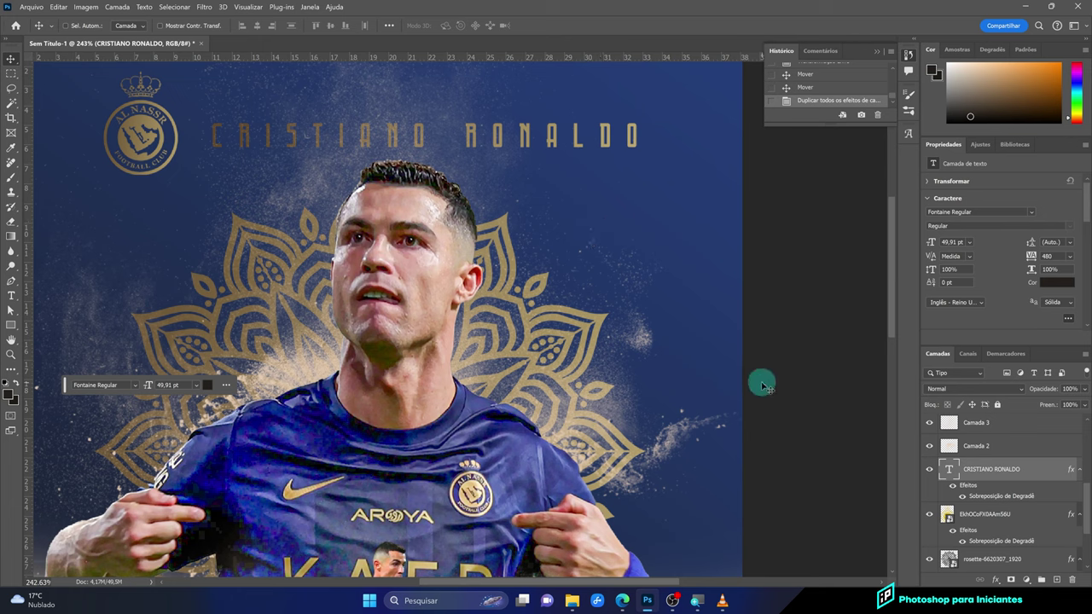
Paste Cristiano Ronaldo's Arabic name as a new text layer with tracking 0
click(11, 296)
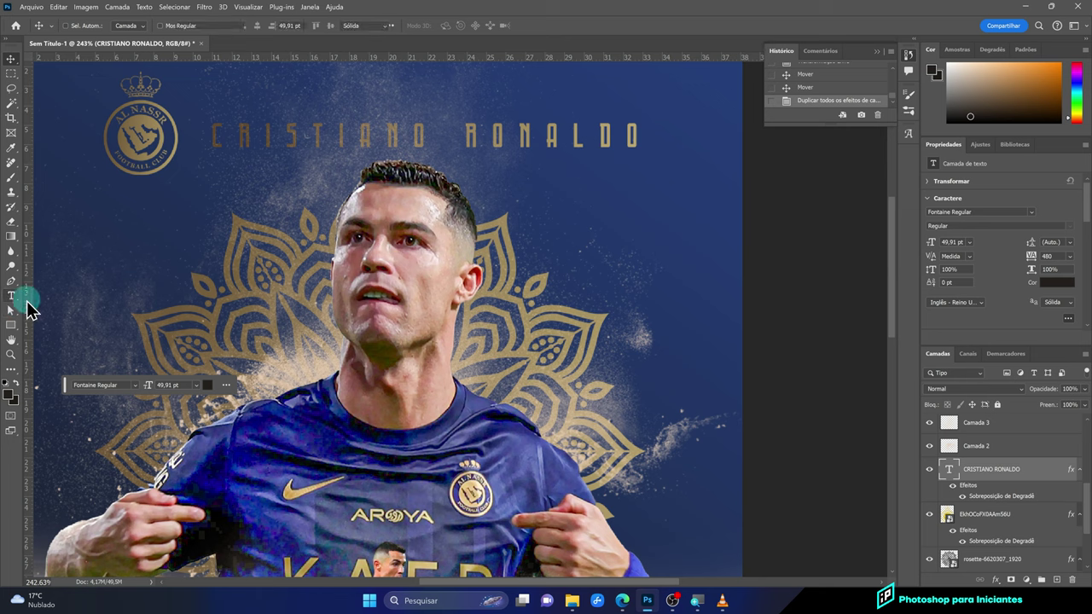
click(596, 214)
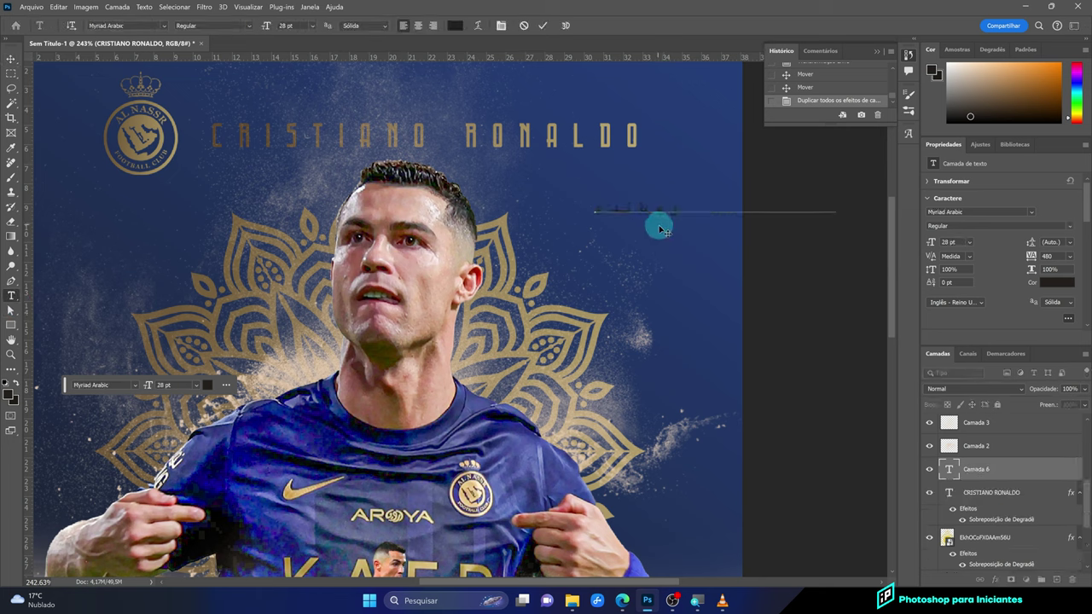
click(543, 26)
text(0)
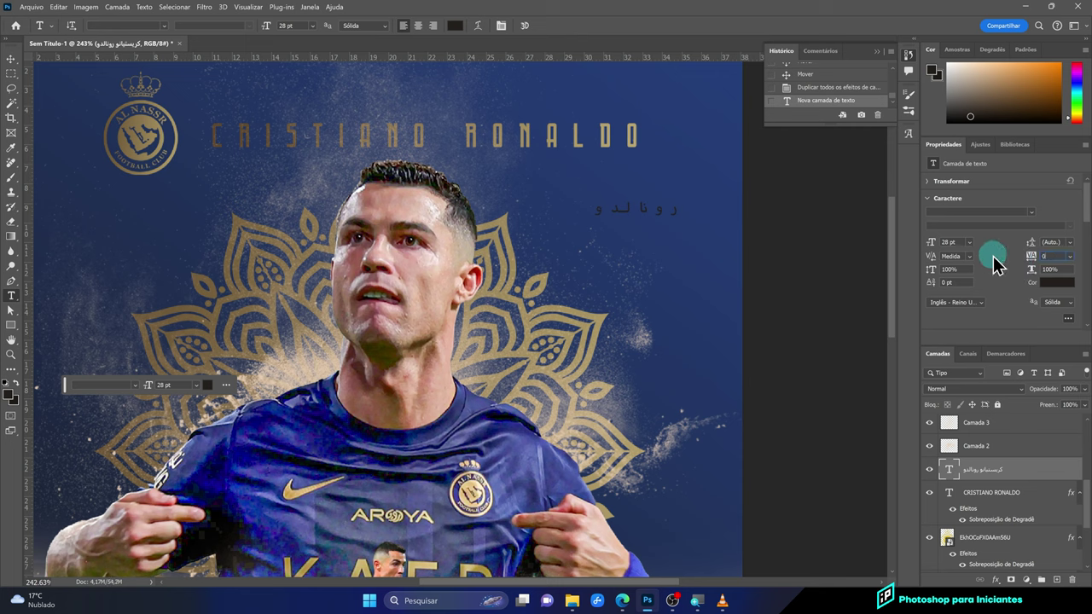
key(Return)
Move the Arabic name under the gold title and scale it to about 42.4 pt
key(v)
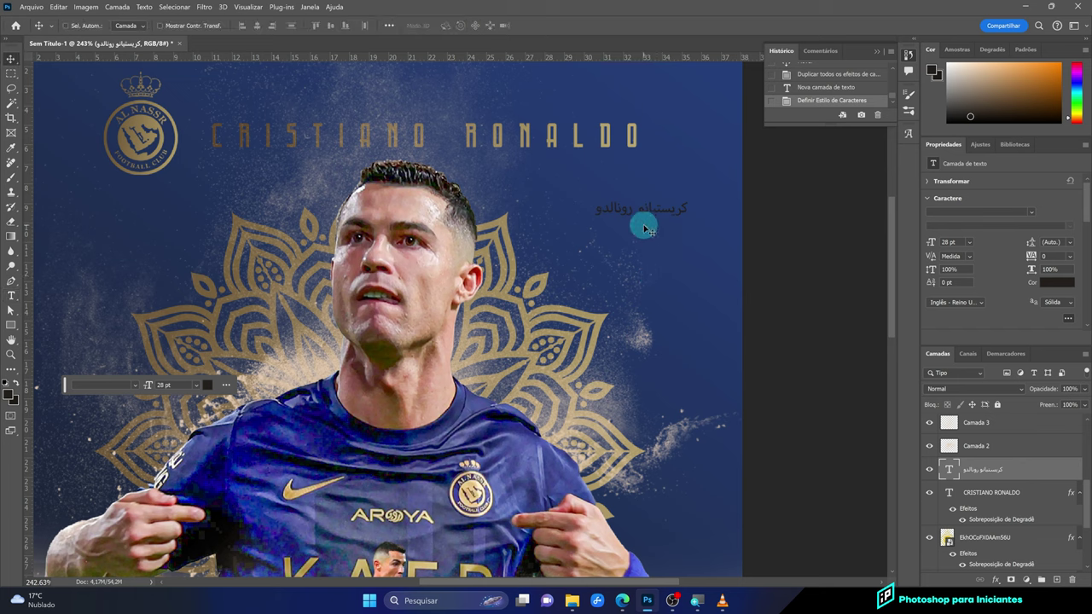
mouse_move(641, 224)
mouse_down()
mouse_move(597, 190)
mouse_move(498, 203)
mouse_up()
key(ctrl+t)
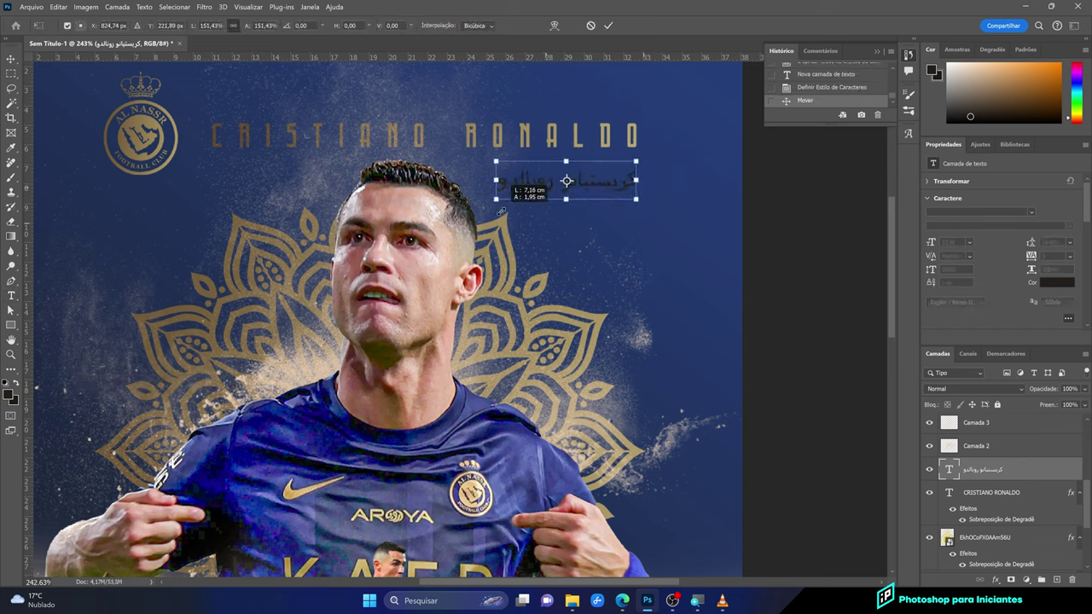
click(608, 26)
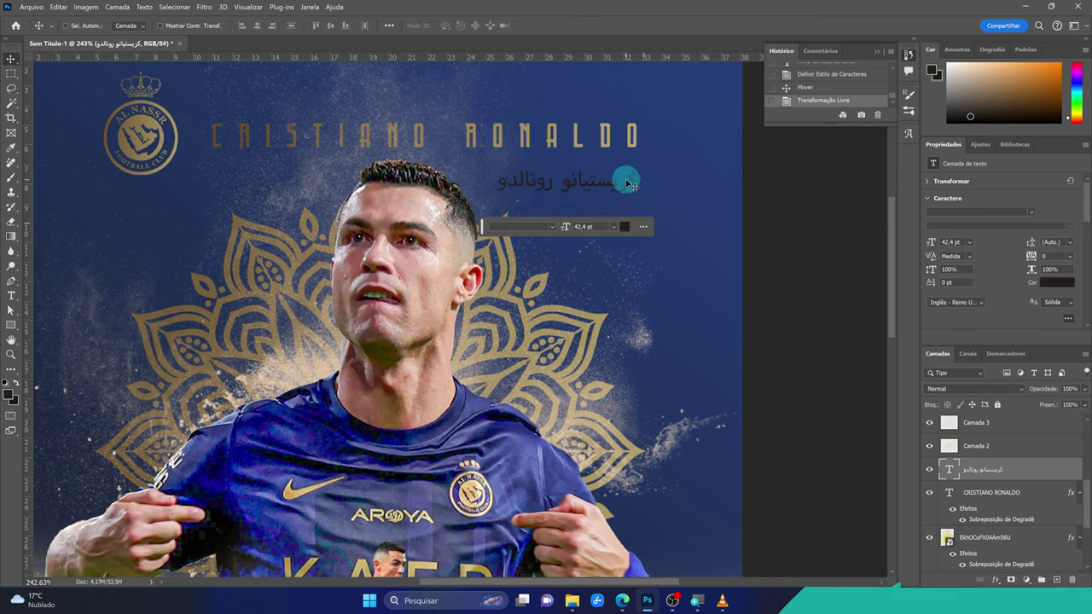
scroll(405, 416, down, 3)
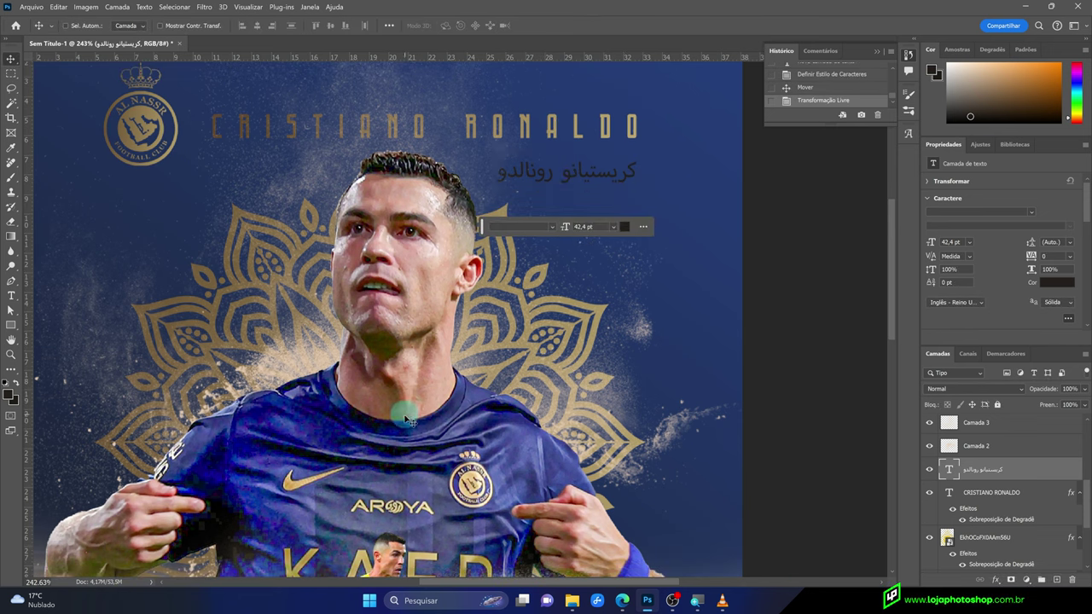
scroll(444, 430, down, 2)
scroll(515, 202, up, 1)
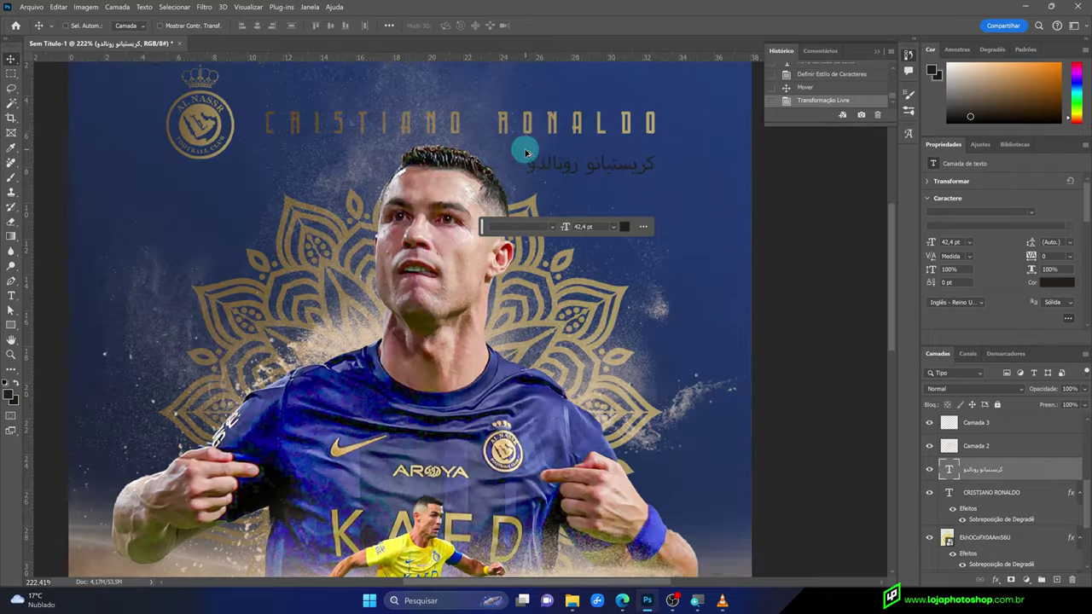
scroll(523, 146, up, 1)
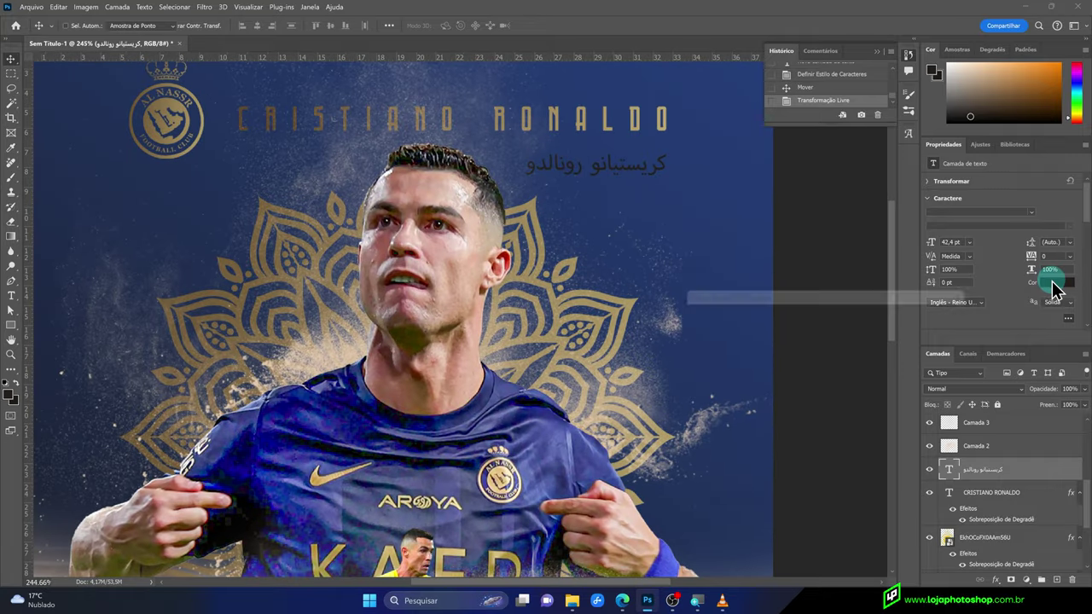
Change the Arabic name's text colour to light periwinkle blue 6489f1
click(1048, 284)
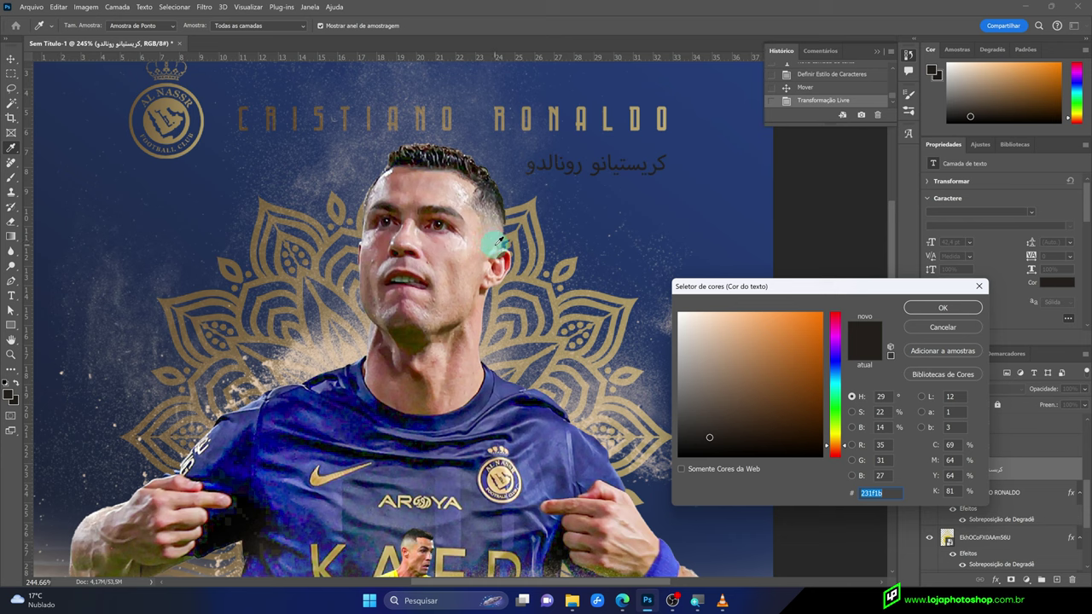
click(836, 372)
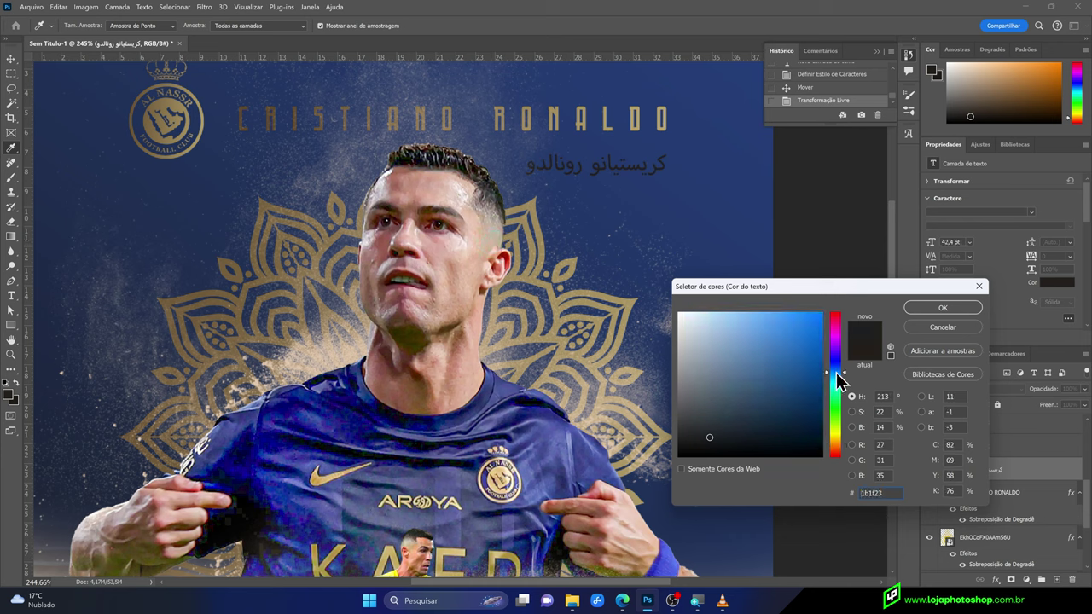
drag(771, 325, 763, 320)
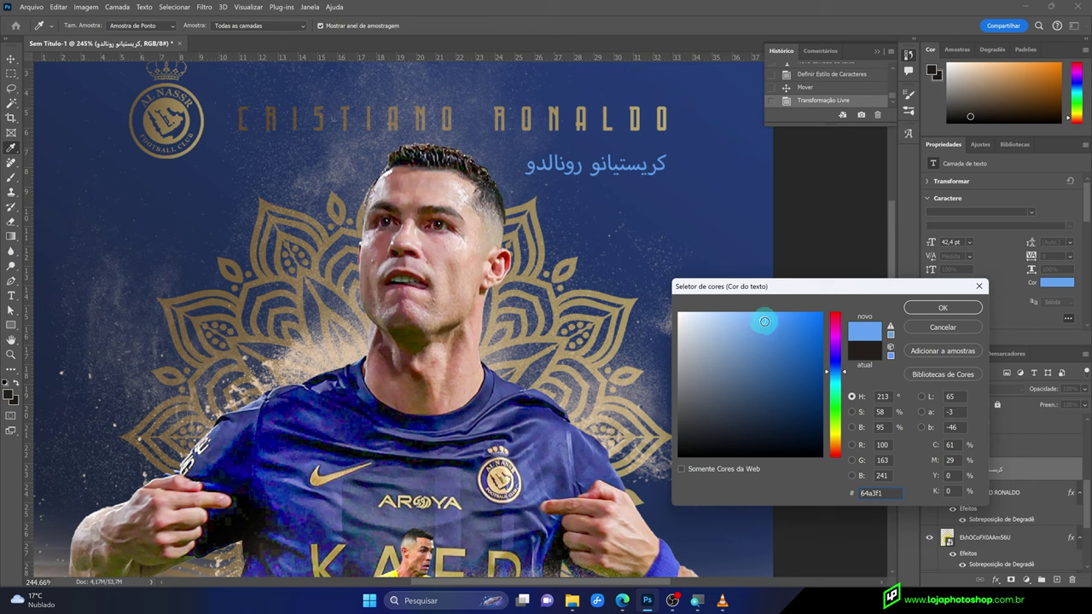
drag(832, 382, 836, 371)
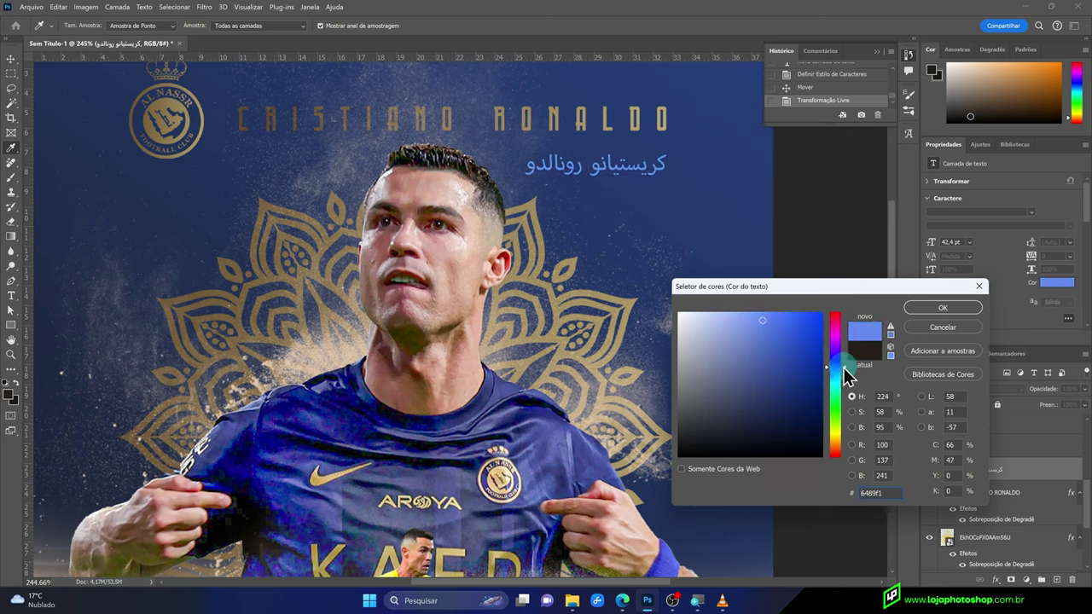
click(917, 308)
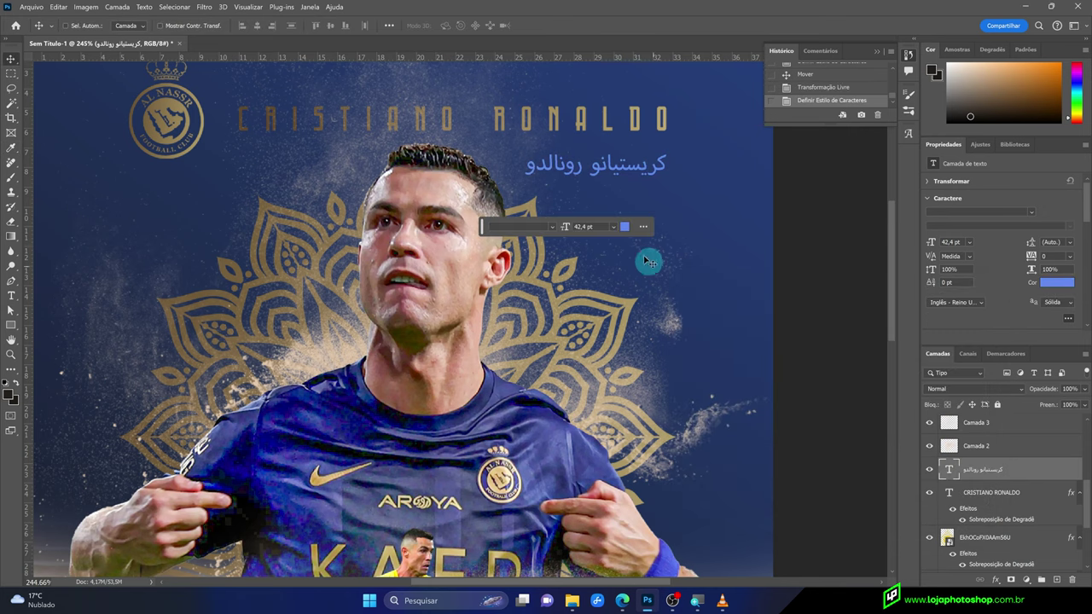
click(541, 184)
Shrink the Arabic name from 42.4 pt to about 37.3 pt
drag(526, 184, 541, 178)
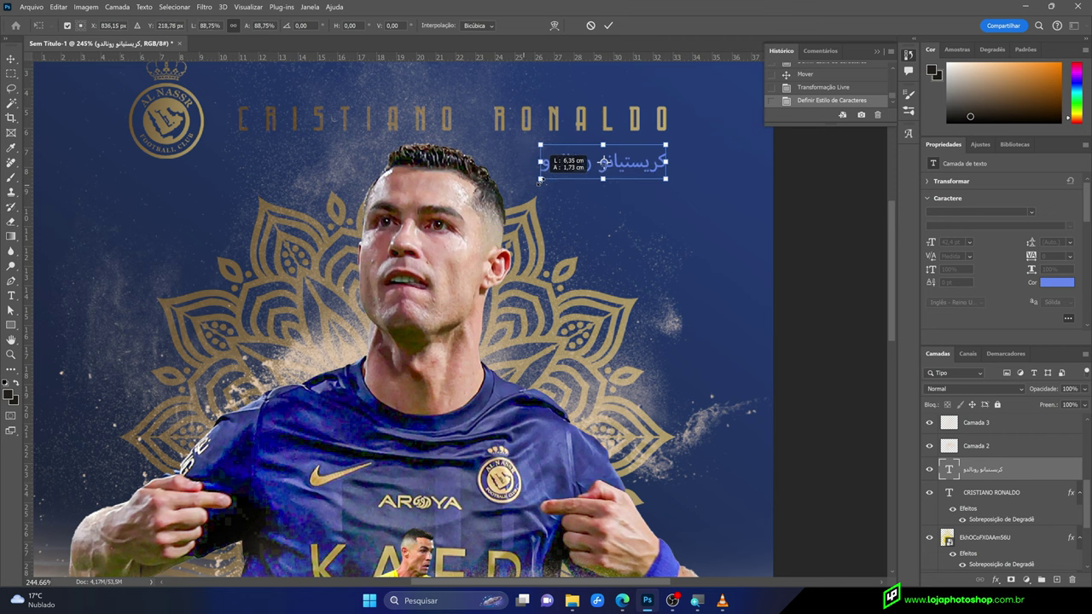
click(609, 26)
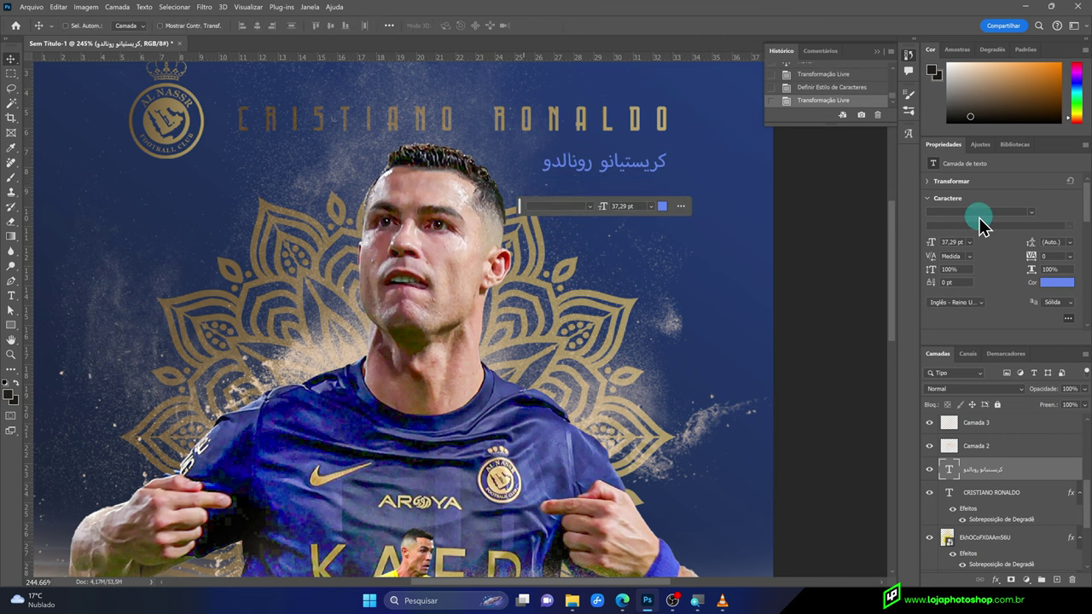
key(ctrl+0)
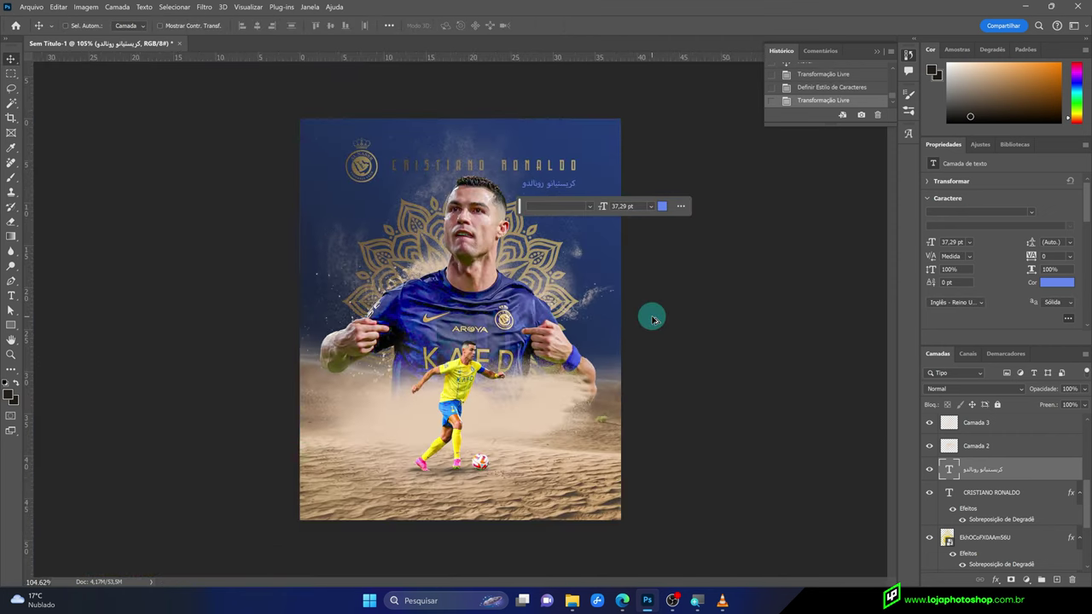
scroll(557, 176, up, 2)
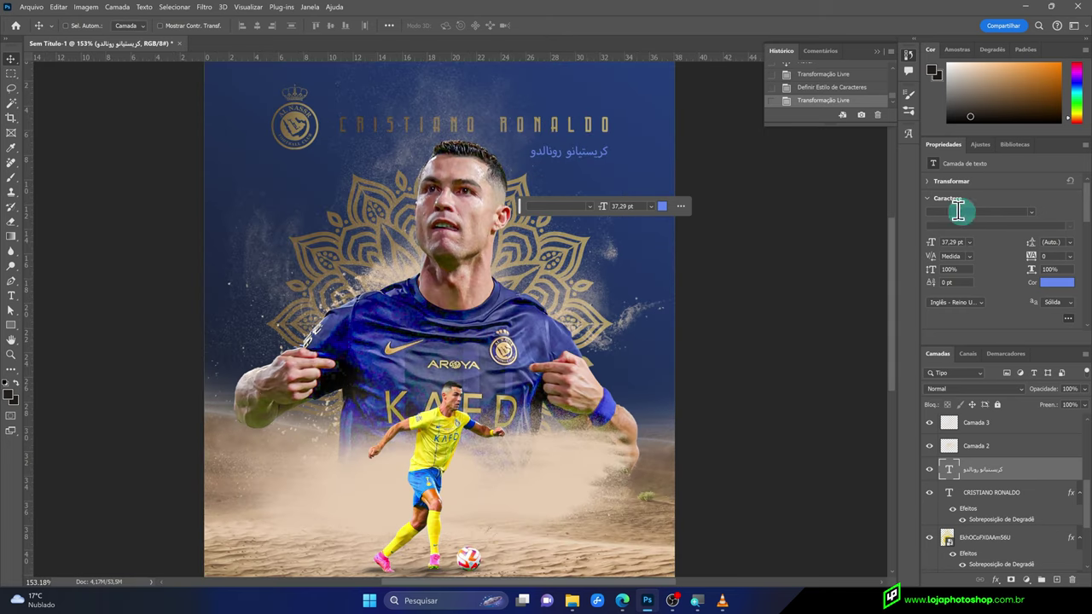
scroll(553, 169, down, 2)
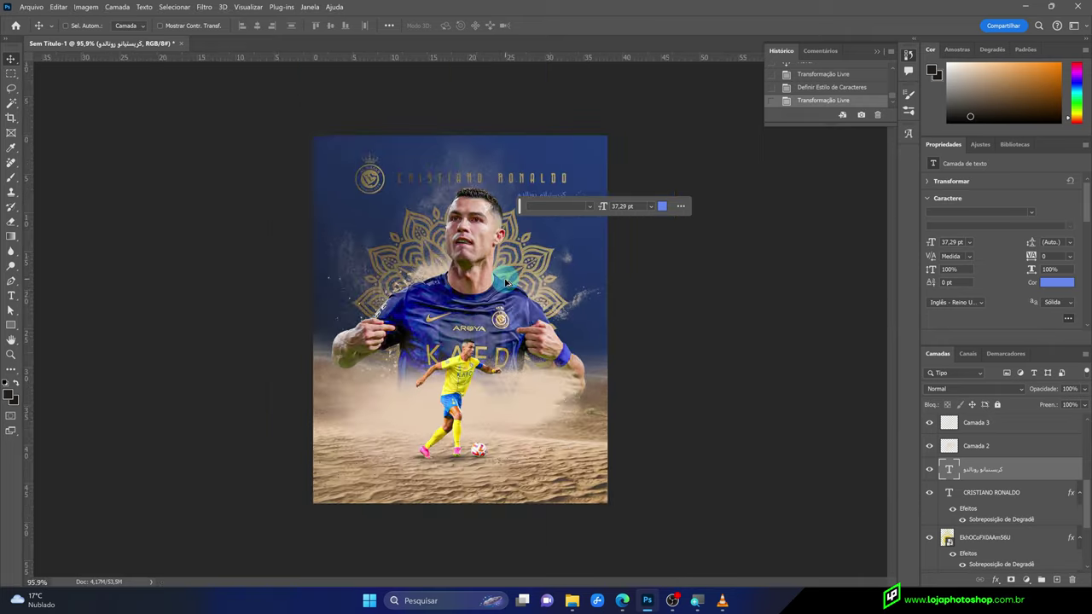
scroll(505, 286, up, 1)
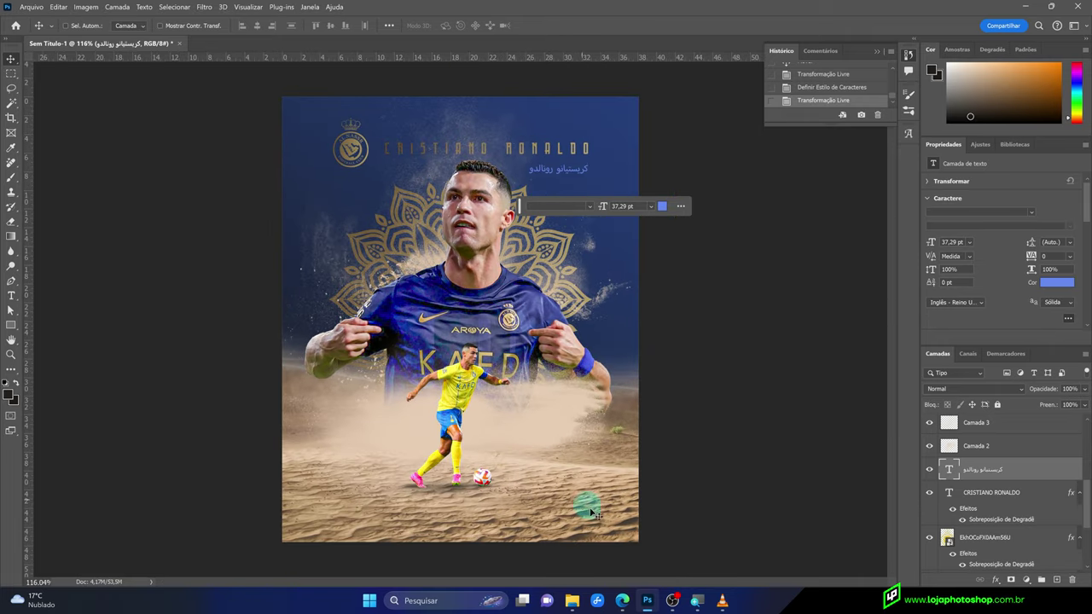
Drag the muslim-sitting-for-prayer PNG from the CR7 SOCIAL MEDIA folder onto Photoshop
click(572, 600)
click(798, 160)
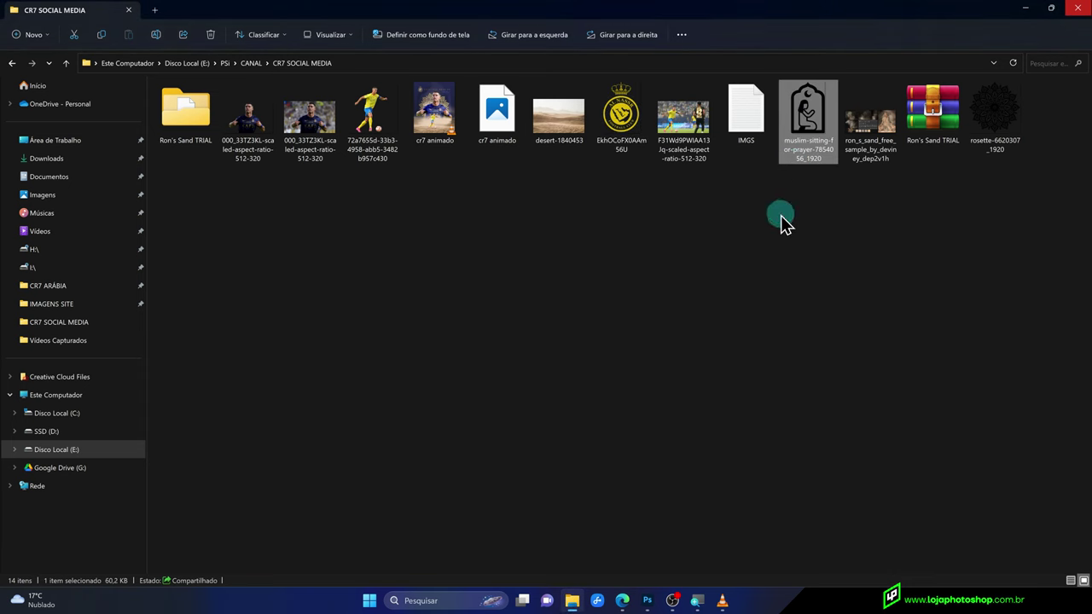
mouse_move(807, 113)
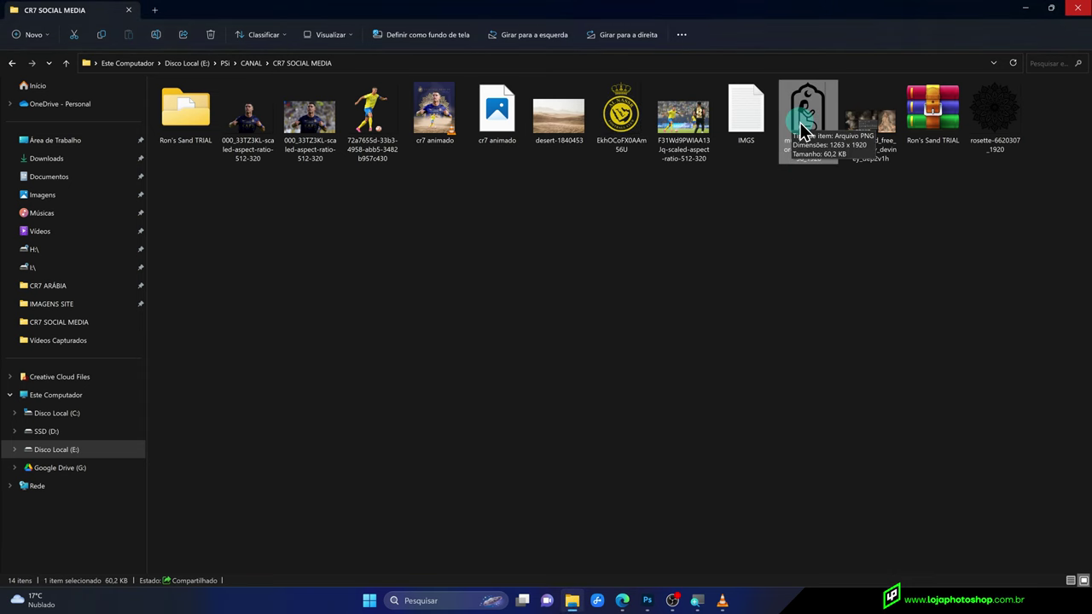
drag(801, 129, 588, 554)
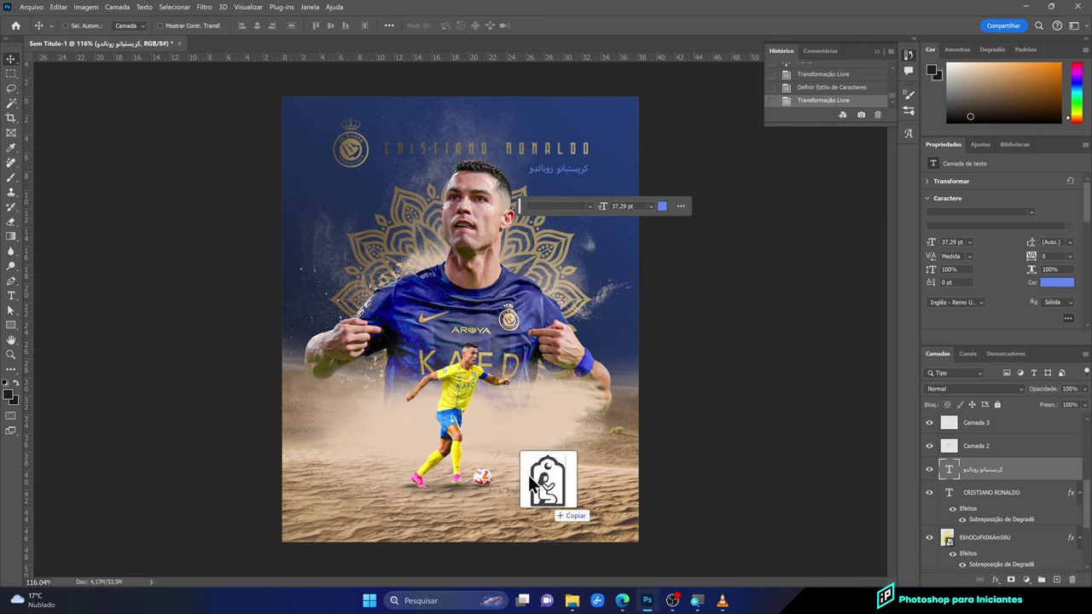
Place the praying-silhouette PNG on the poster and move its layer to the top
drag(588, 555, 490, 440)
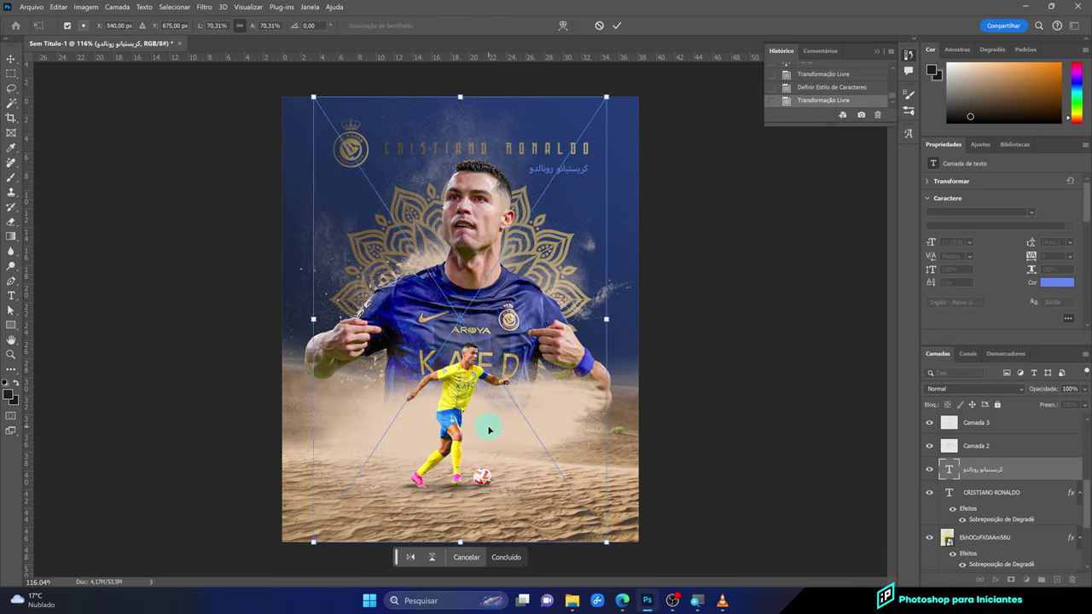
click(616, 26)
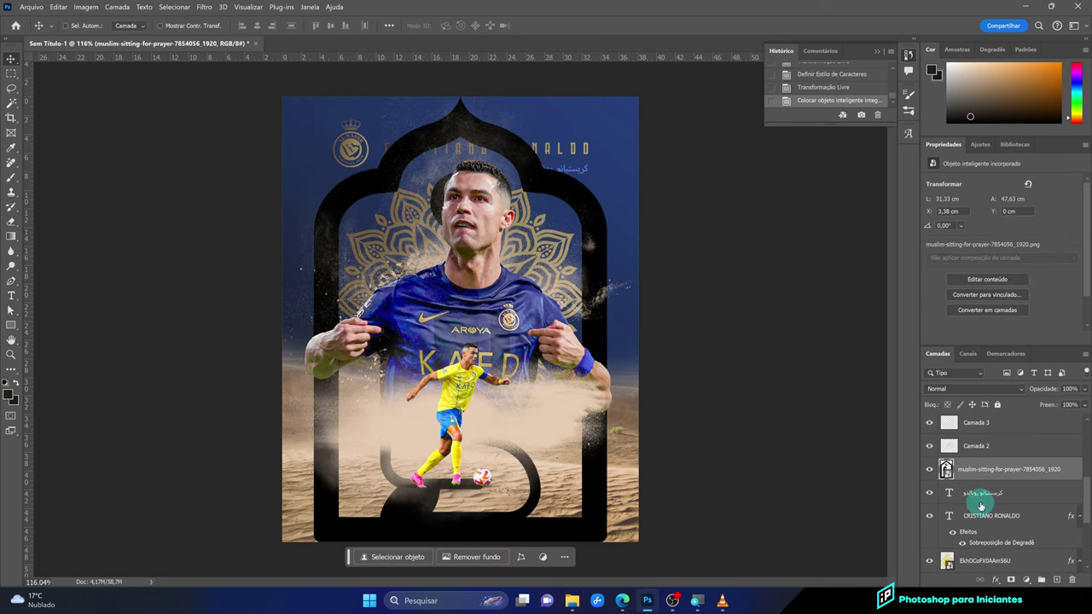
scroll(458, 328, up, 3)
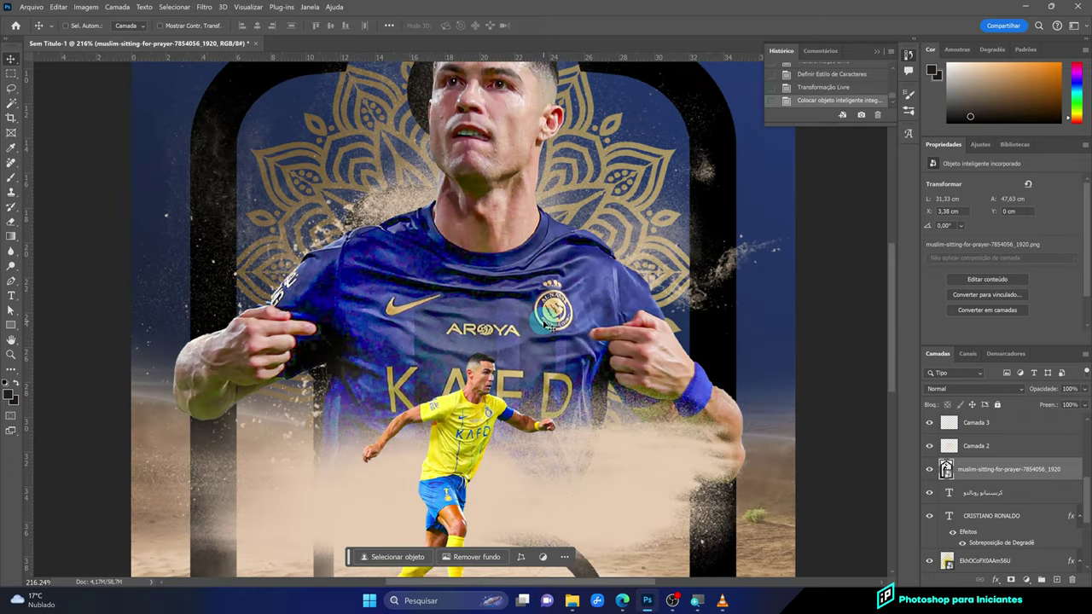
scroll(544, 322, down, 3)
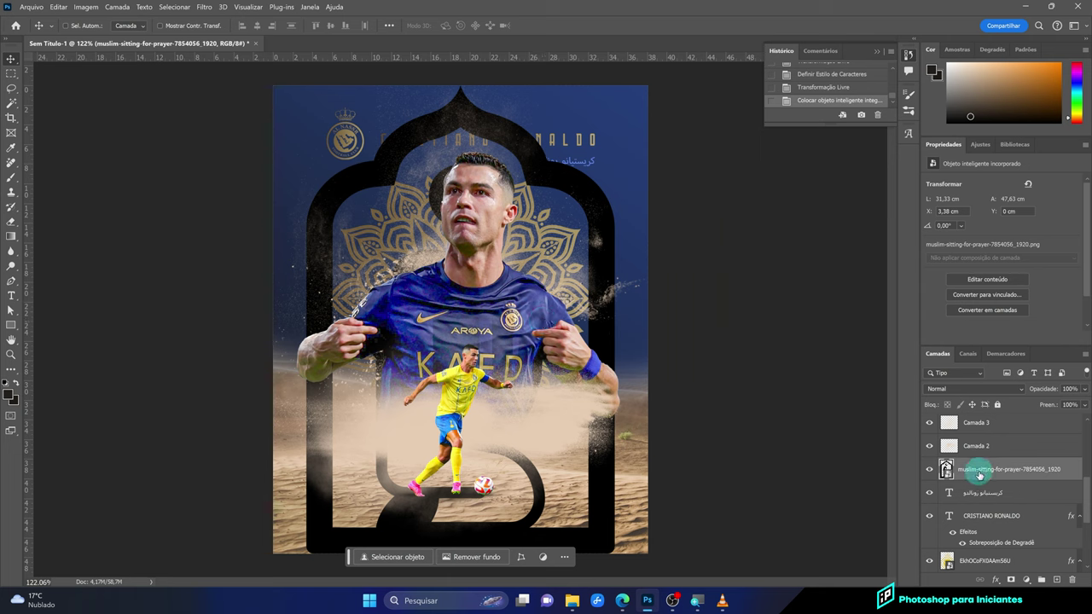
drag(993, 475, 991, 404)
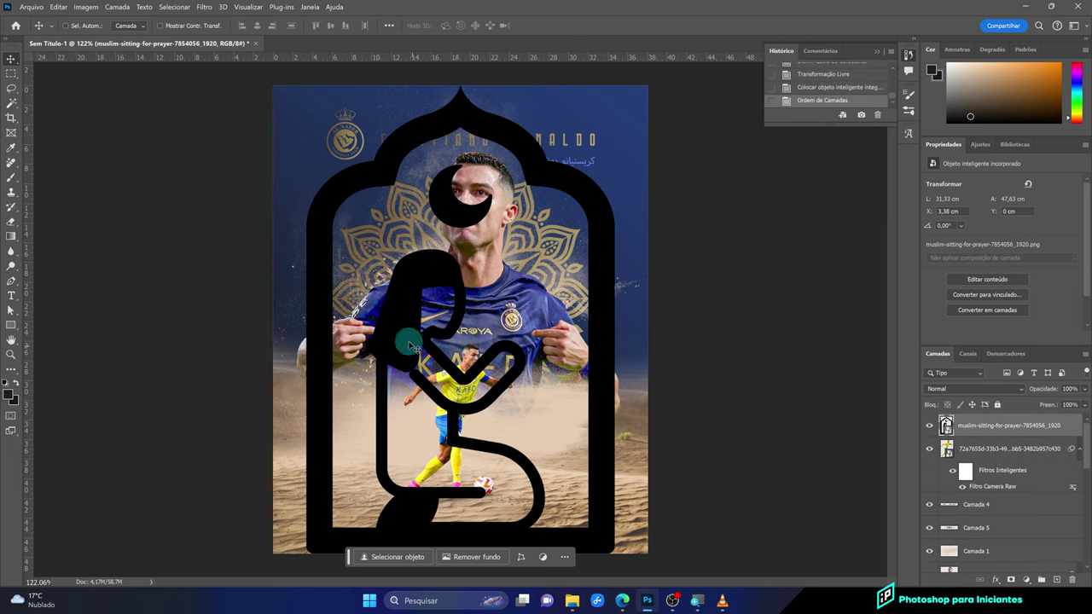
Start a Polygonal Lasso outline along the arch's inner edge down to the sand
click(14, 89)
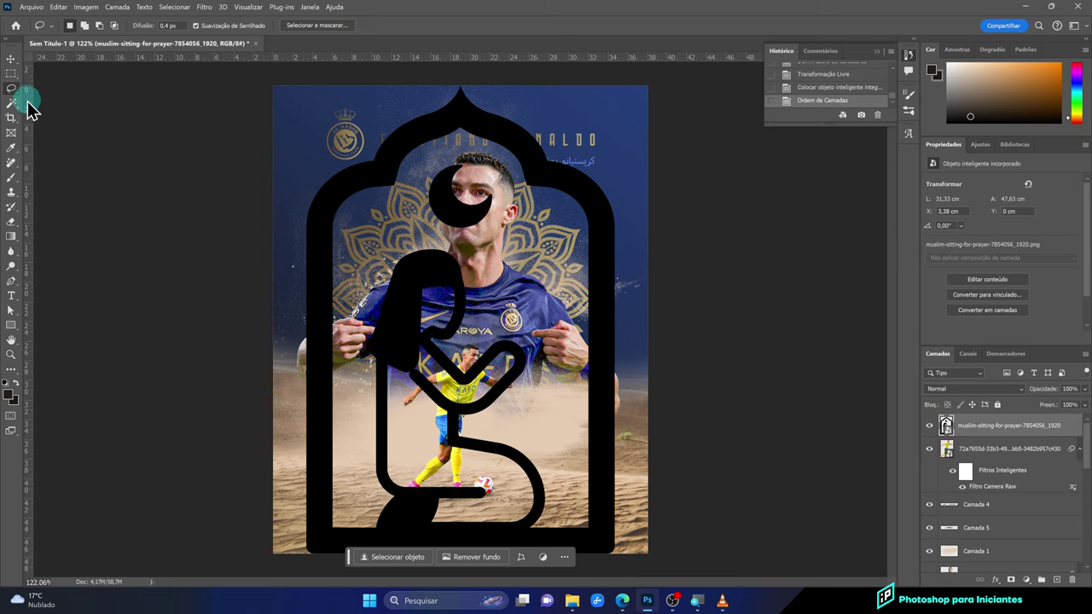
drag(19, 93, 43, 102)
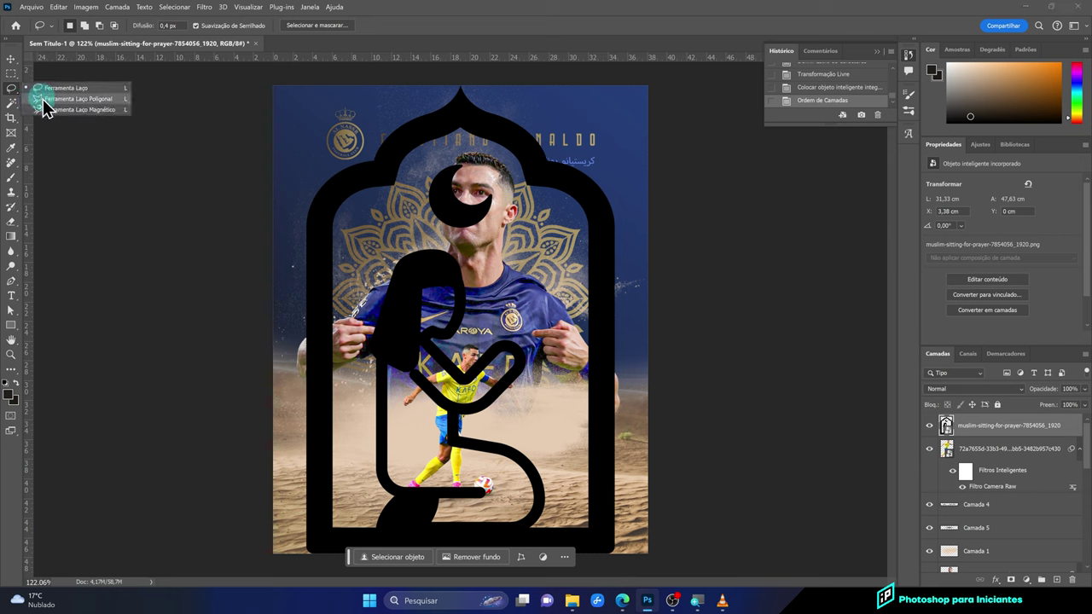
mouse_move(427, 167)
mouse_down()
mouse_move(349, 452)
mouse_move(357, 522)
mouse_up()
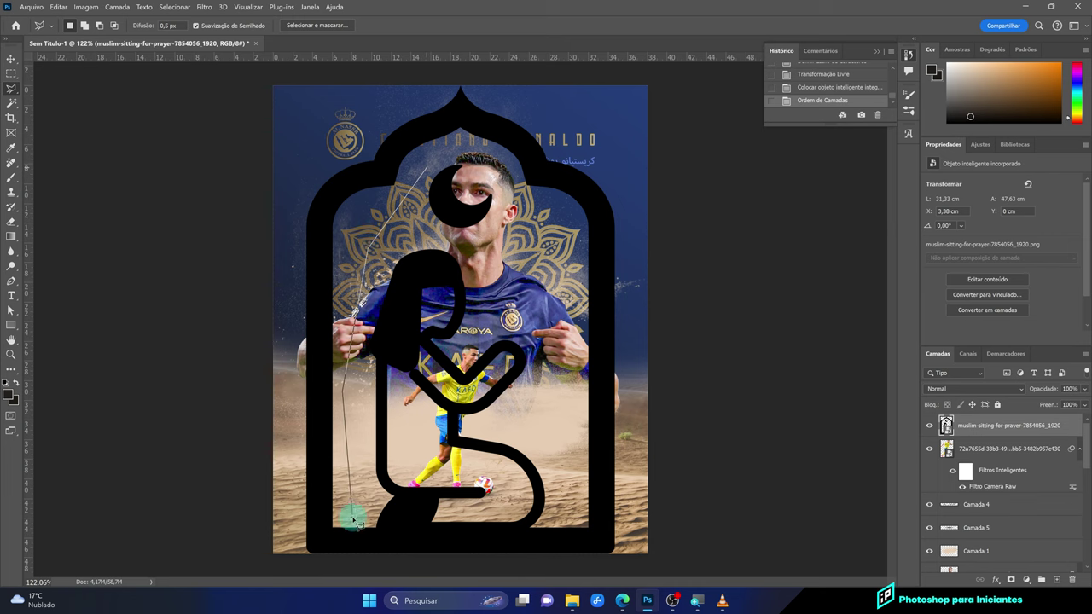
scroll(356, 525, up, 5)
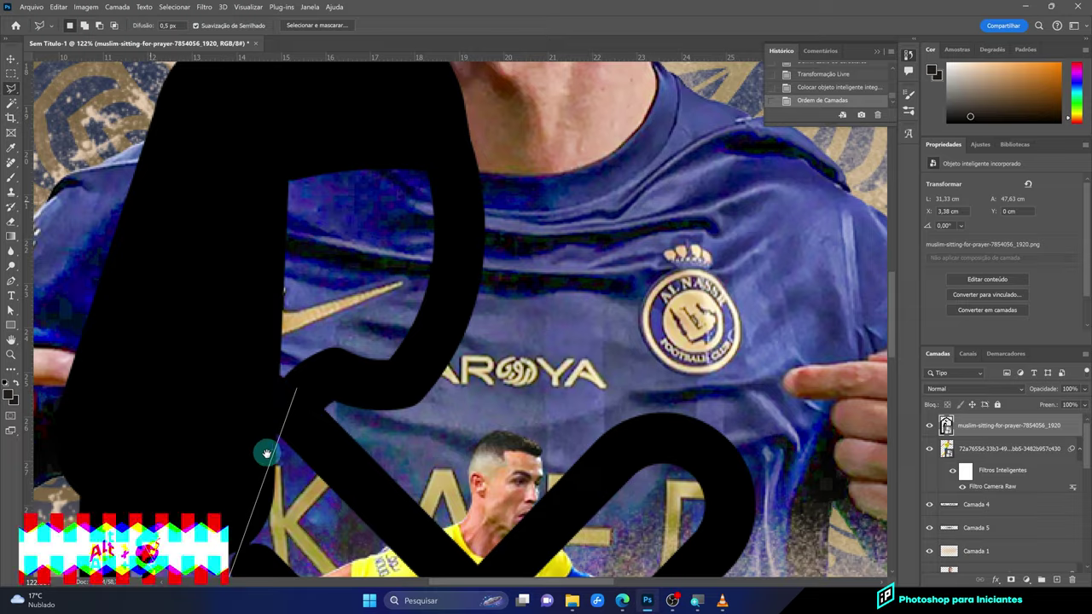
drag(260, 450, 465, 71)
drag(297, 477, 316, 214)
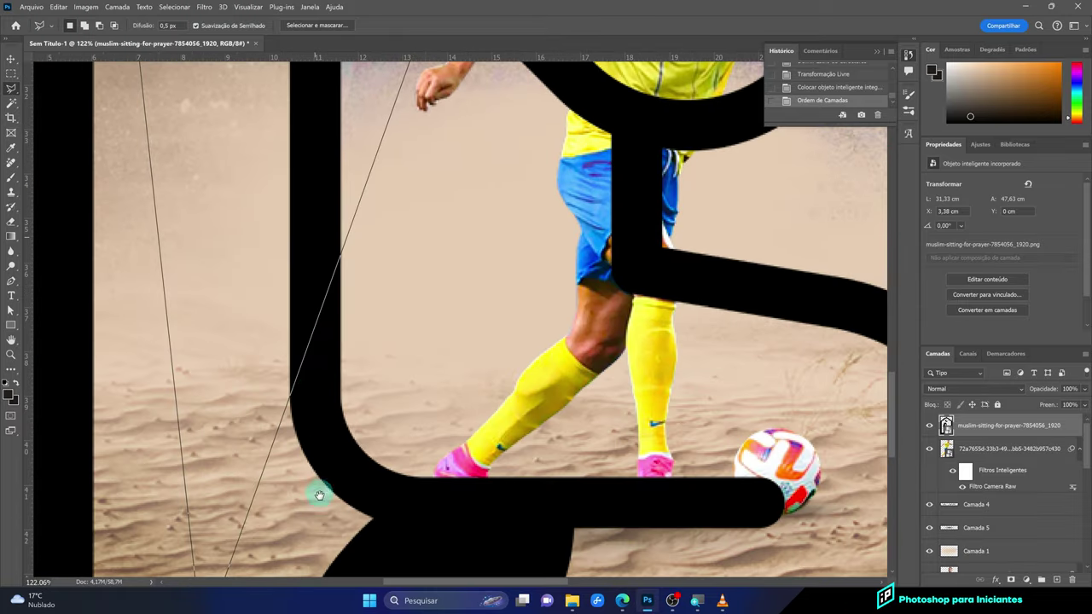
drag(317, 495, 329, 198)
click(291, 356)
click(294, 359)
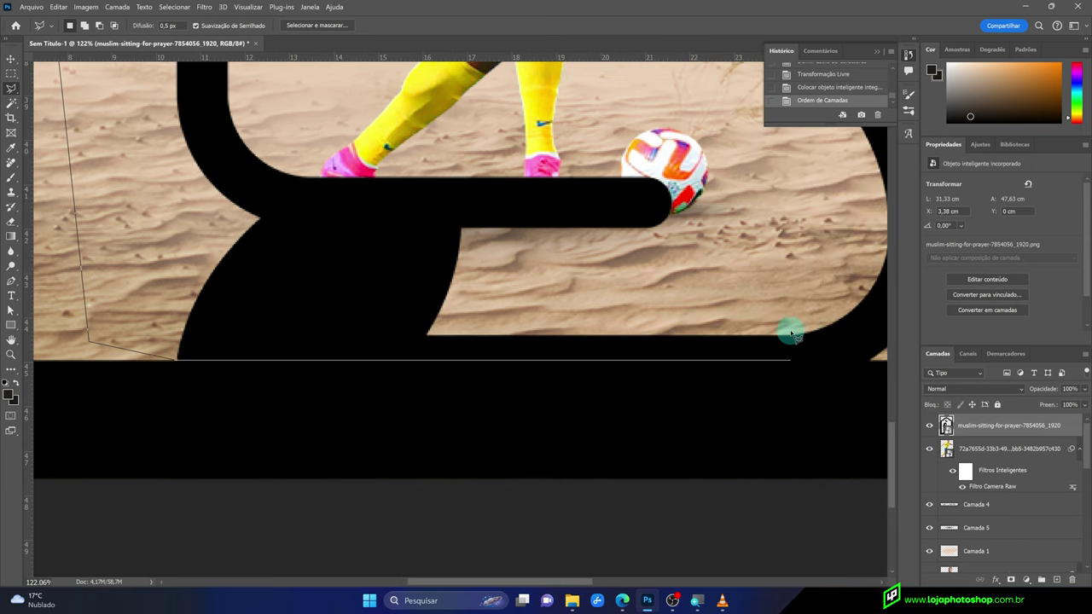
Finish the outline up the arch's right side, close it, and try deleting inside
click(869, 359)
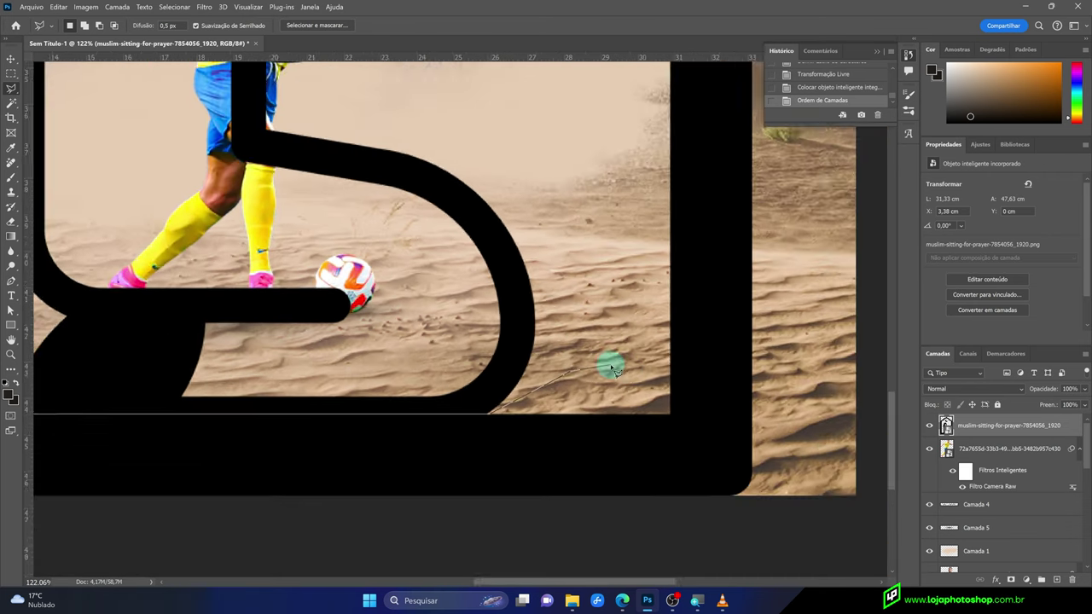
click(601, 367)
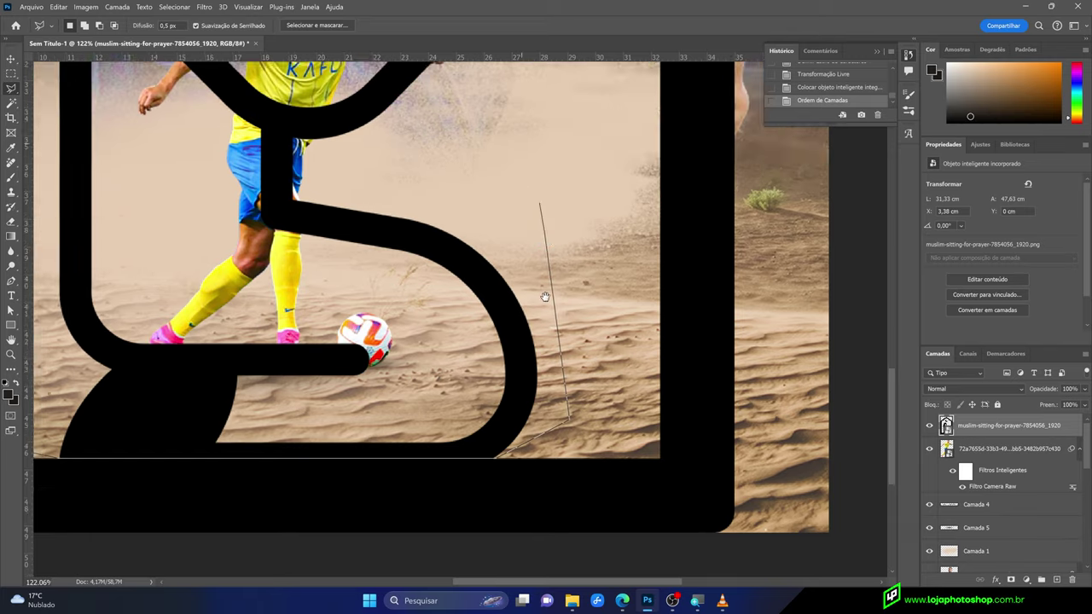
drag(523, 139, 592, 509)
click(606, 448)
click(572, 294)
drag(443, 150, 545, 542)
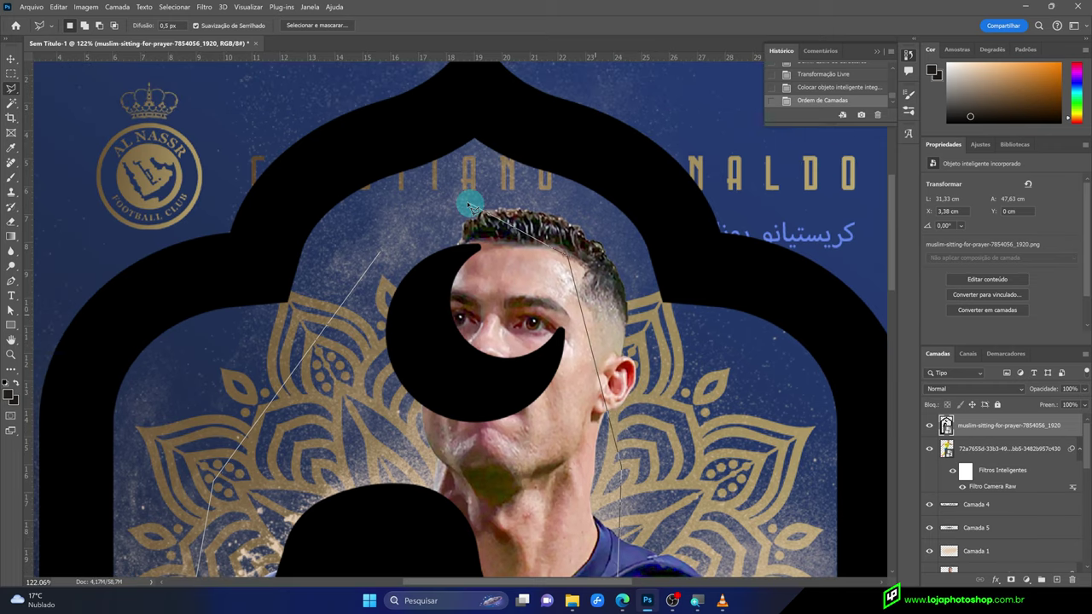
click(468, 205)
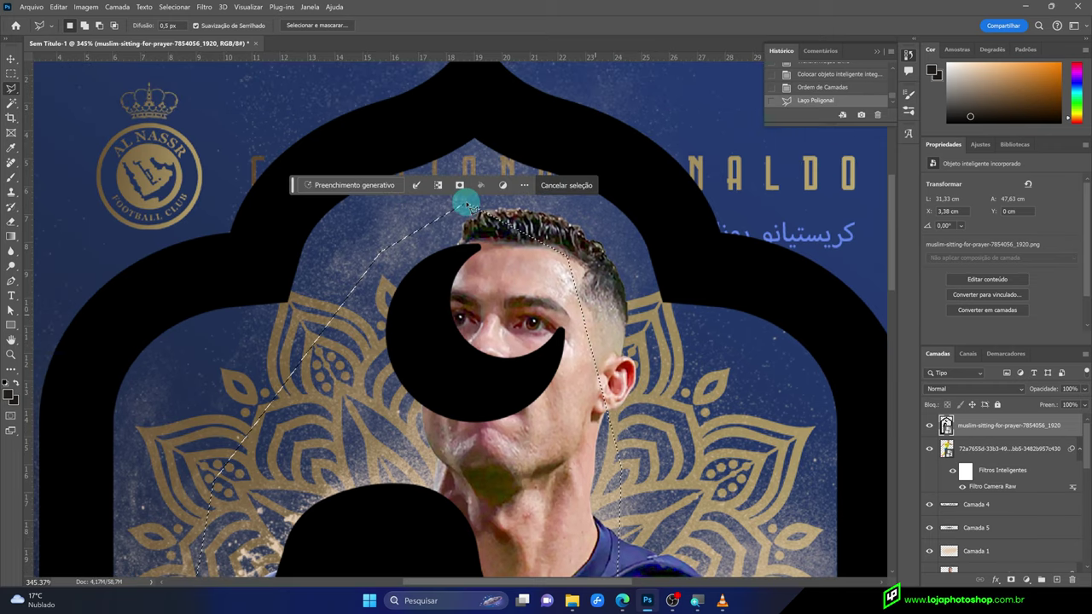
key(ctrl+0)
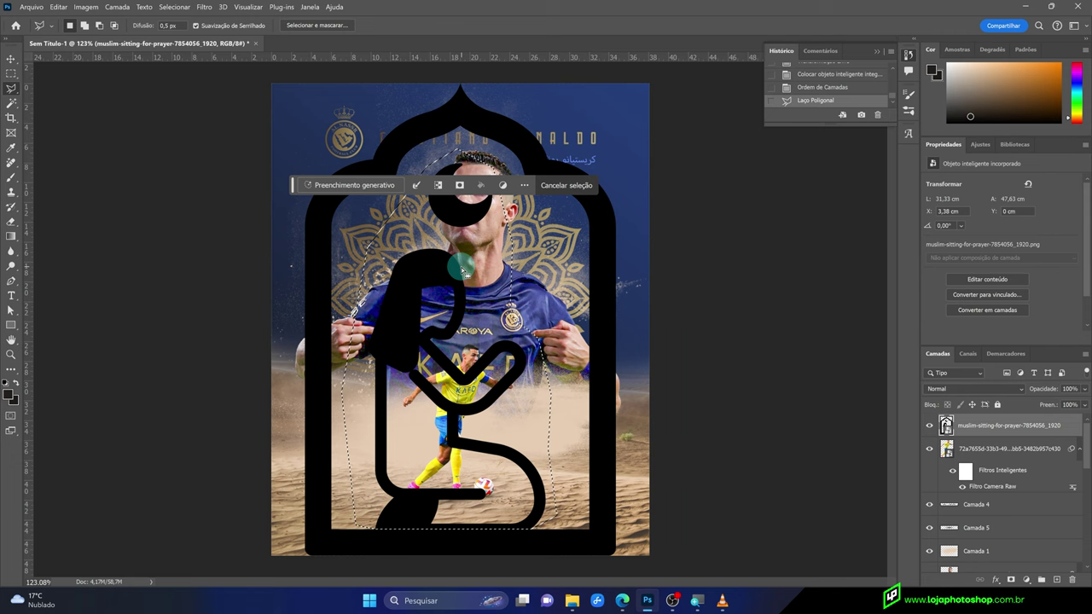
key(Delete)
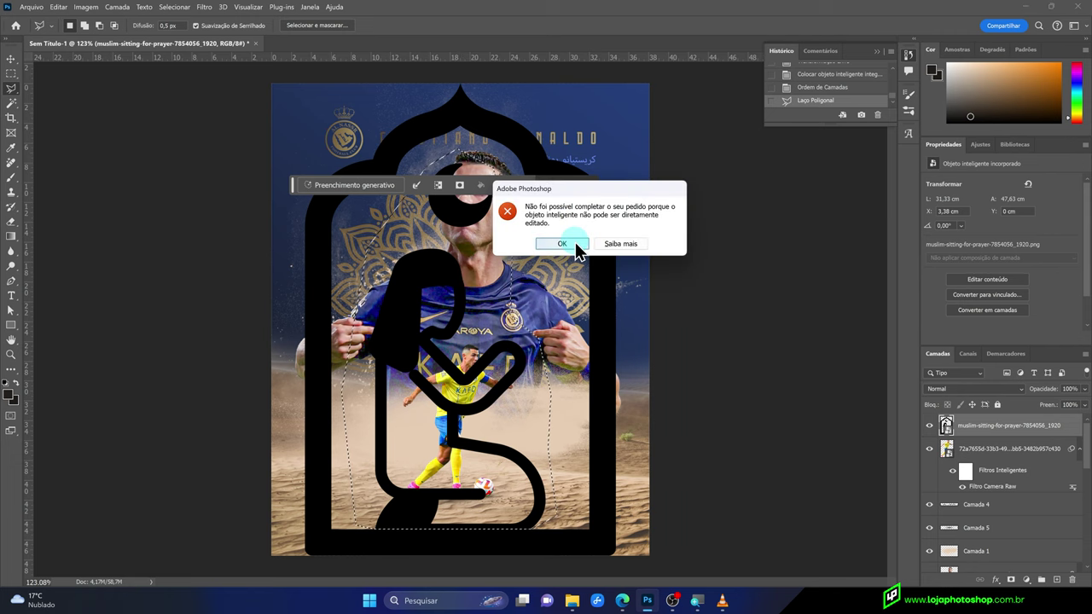
Rasterize the silhouette layer, delete the arch's interior, and deselect
click(562, 244)
right_click(978, 432)
click(925, 341)
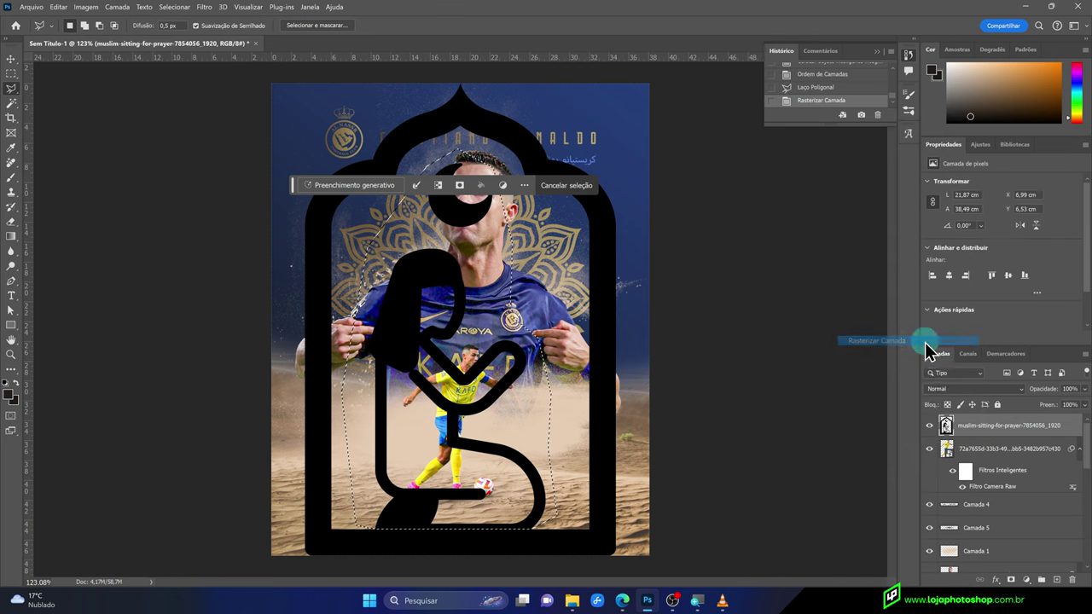
key(Delete)
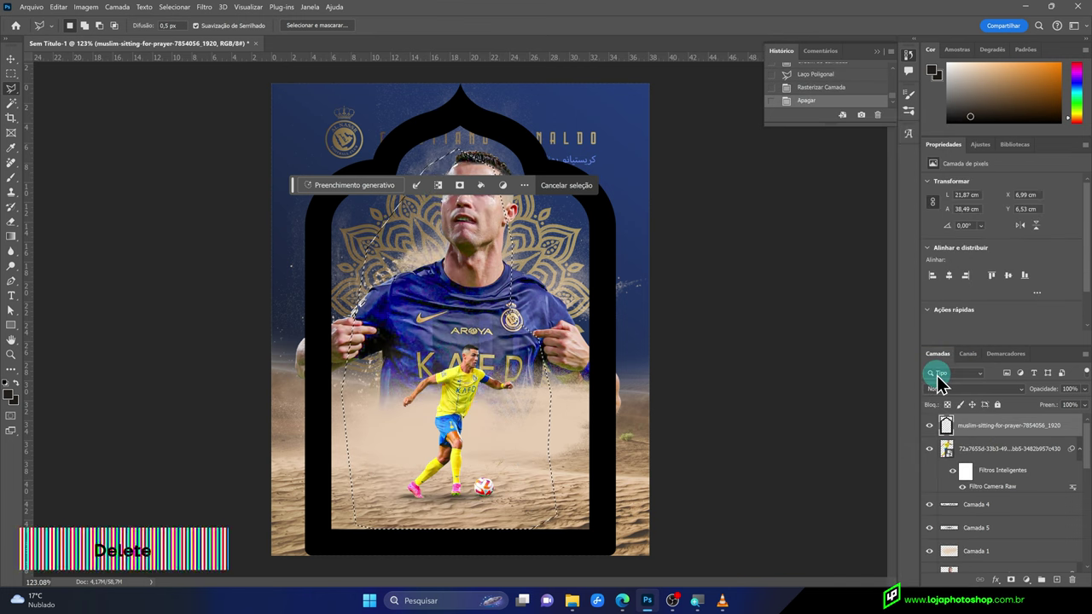
key(ctrl+d)
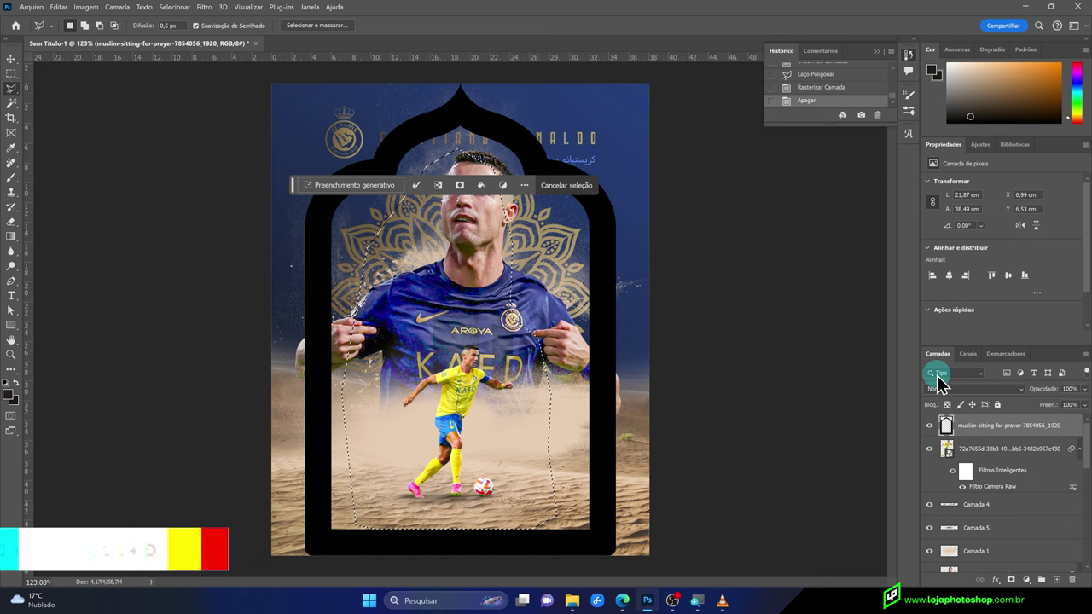
key(ctrl+d)
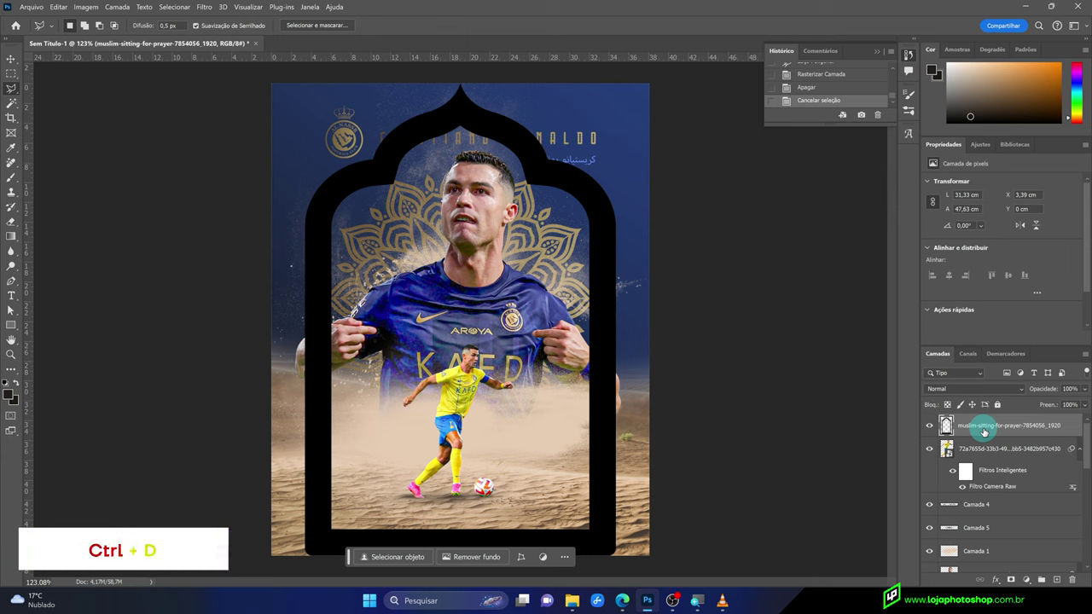
drag(979, 430, 972, 570)
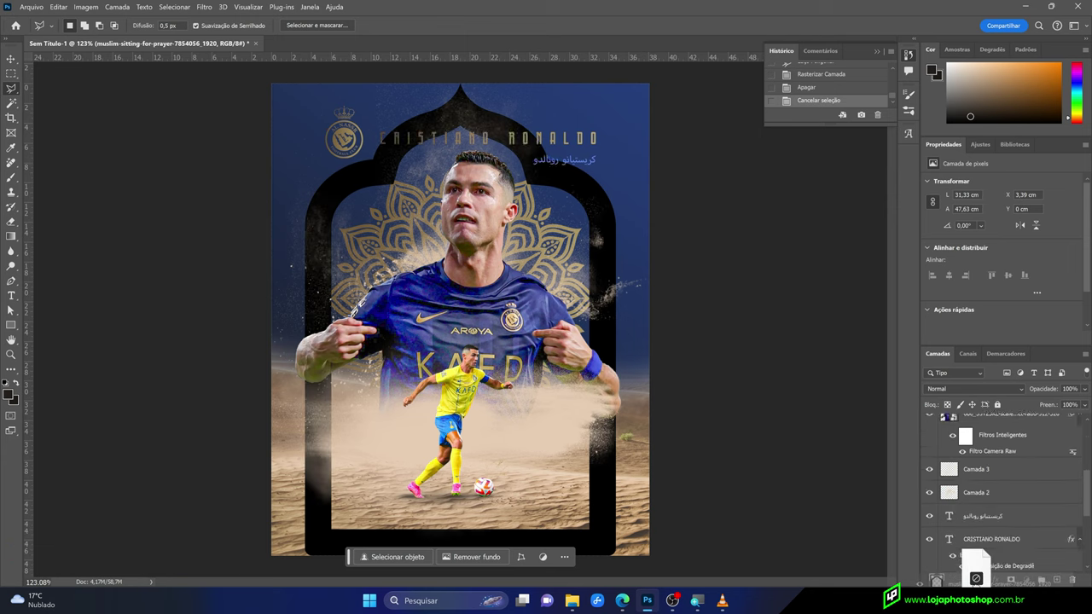
Move the arch frame layer below desert-1840453 and centre it on the poster
drag(972, 569, 989, 523)
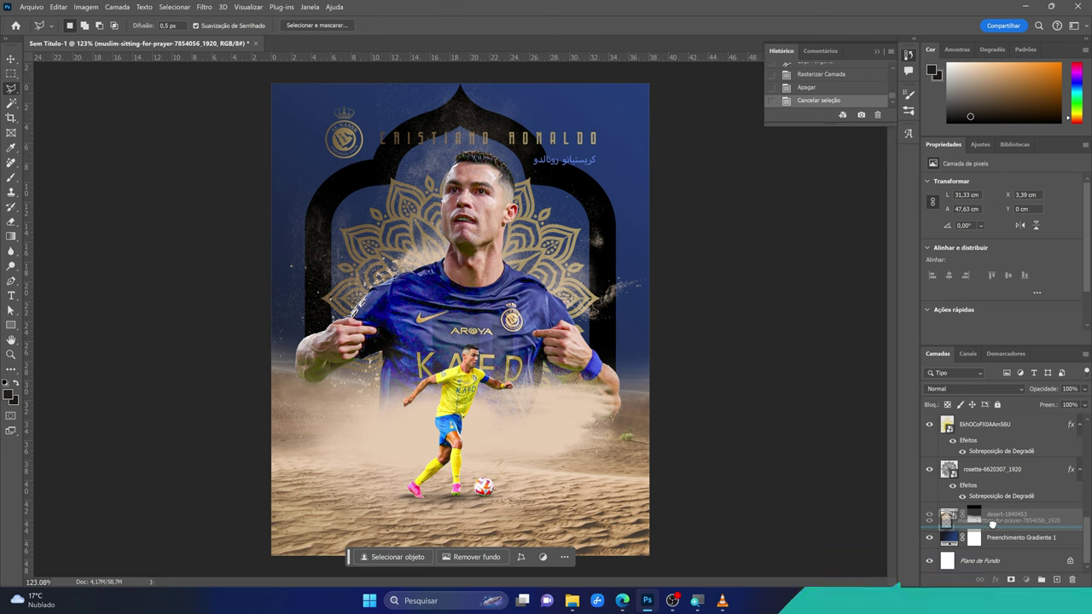
drag(992, 523, 992, 529)
key(v)
drag(596, 252, 600, 252)
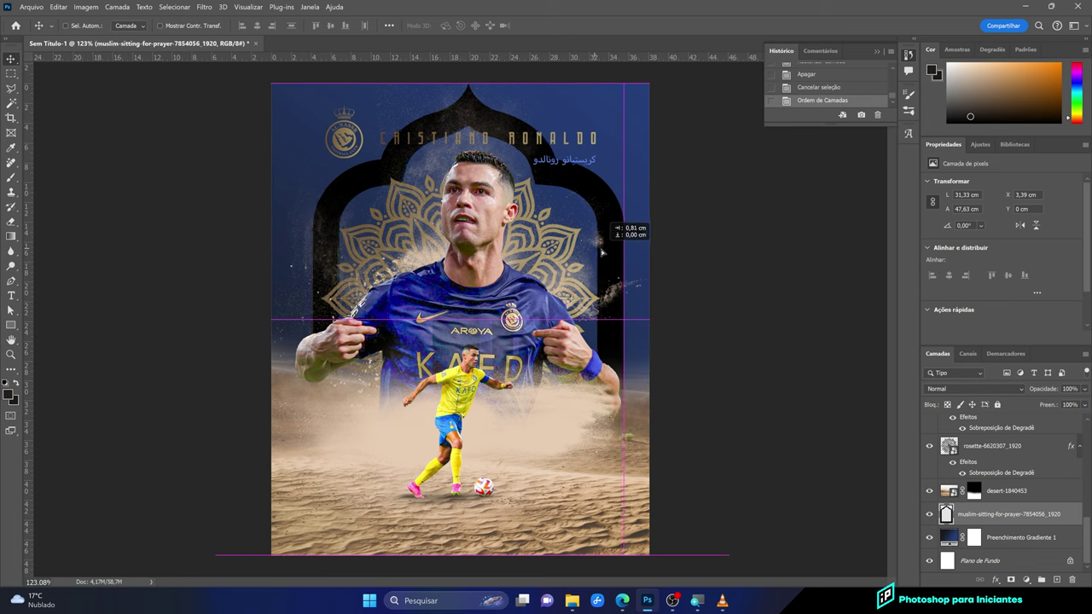
drag(599, 252, 594, 252)
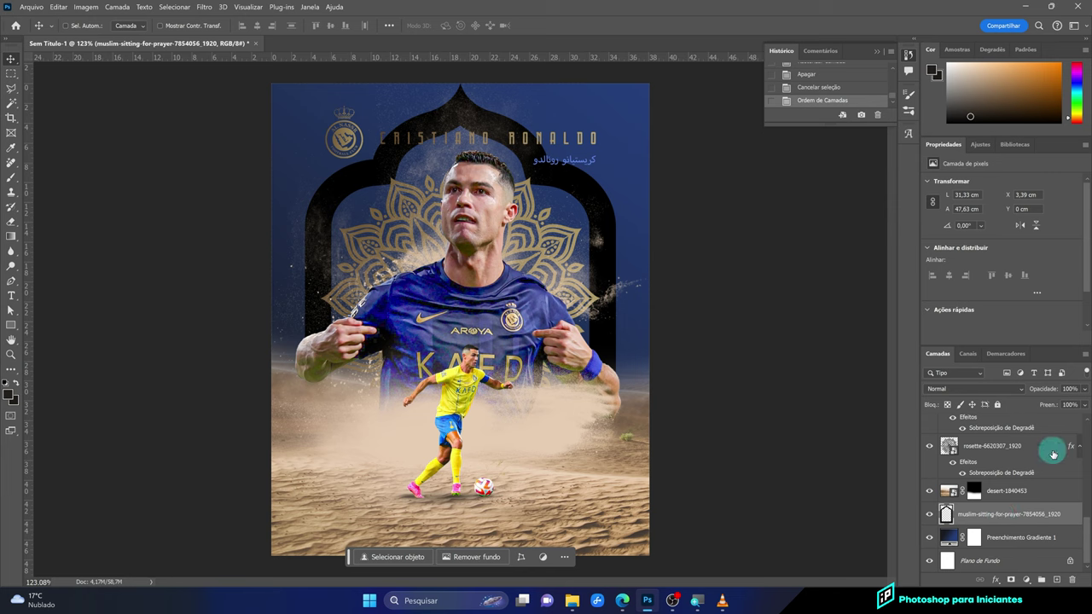
click(1015, 388)
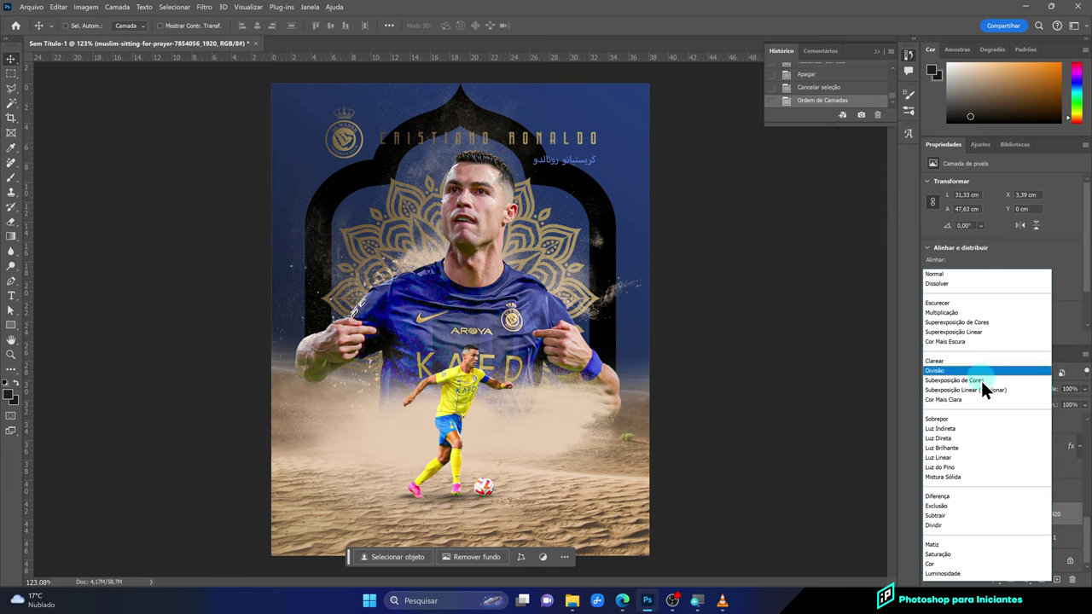
click(979, 429)
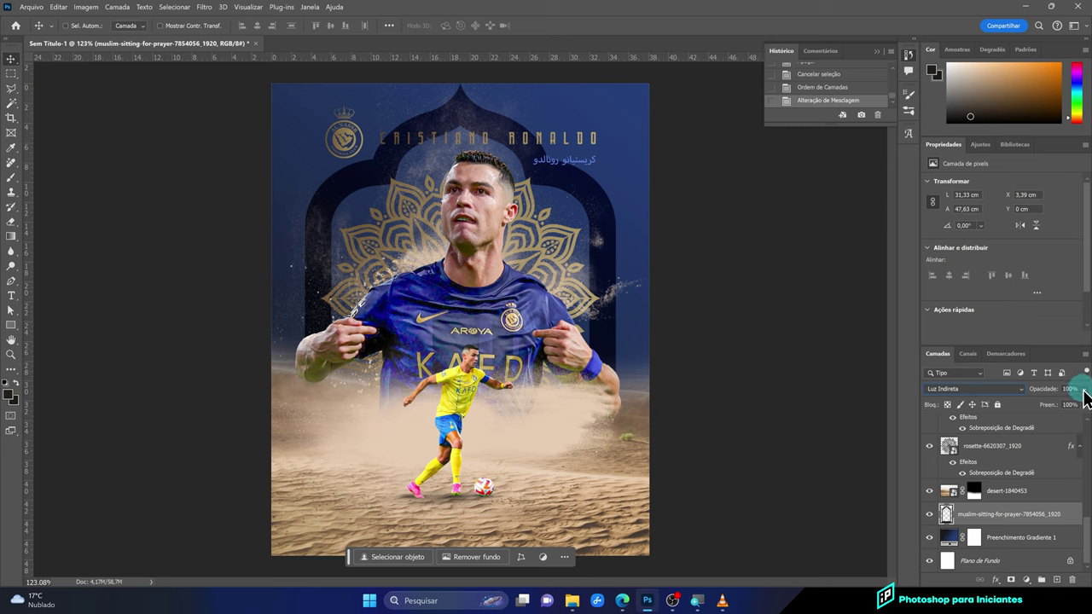
drag(1066, 408, 1055, 410)
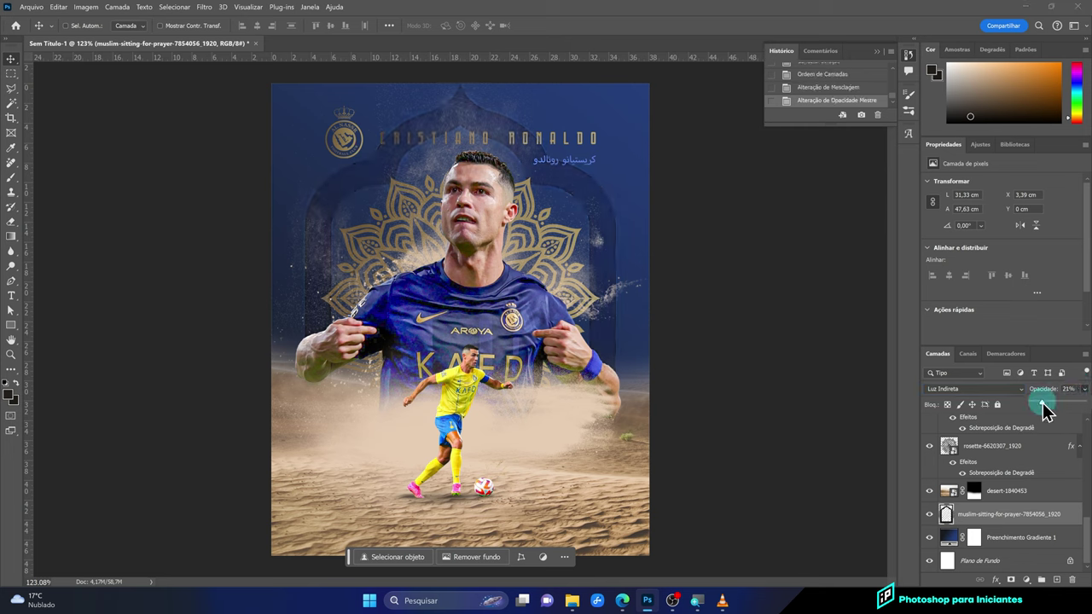
drag(1046, 411, 1066, 408)
click(970, 389)
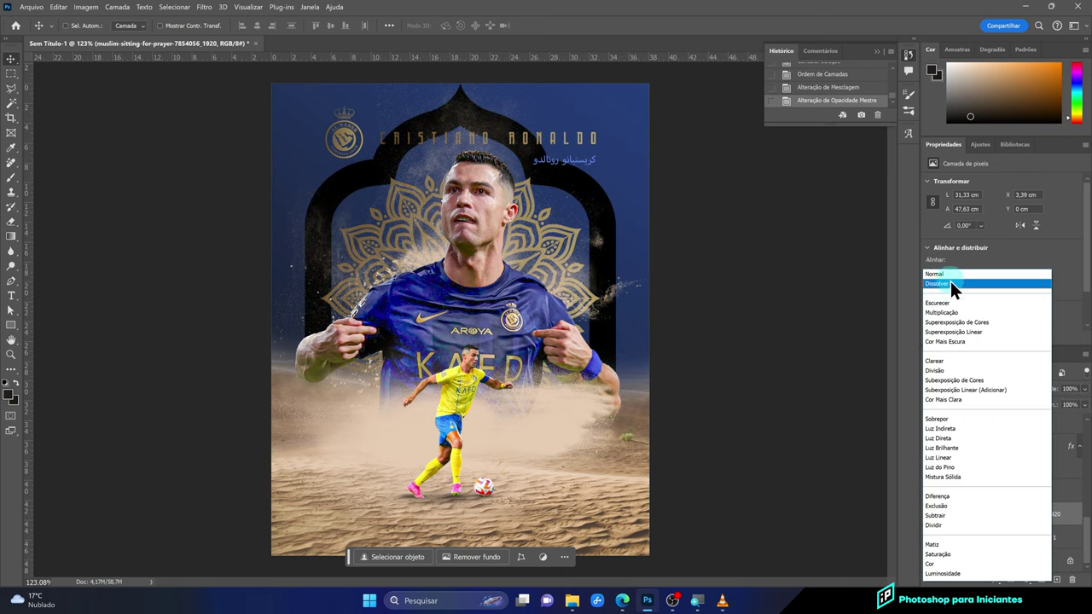
click(950, 276)
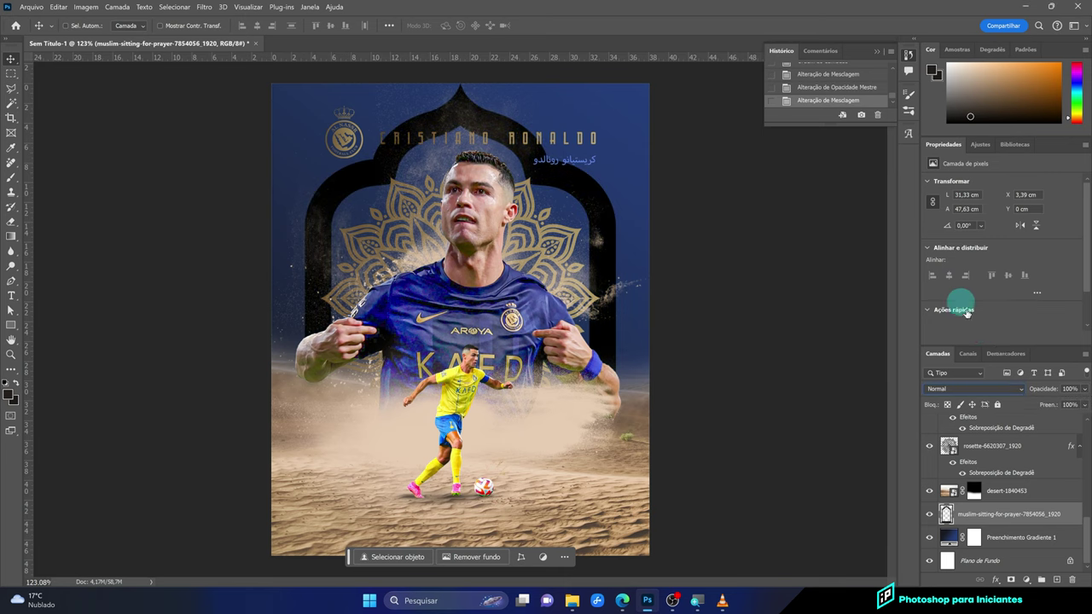
double_click(1064, 519)
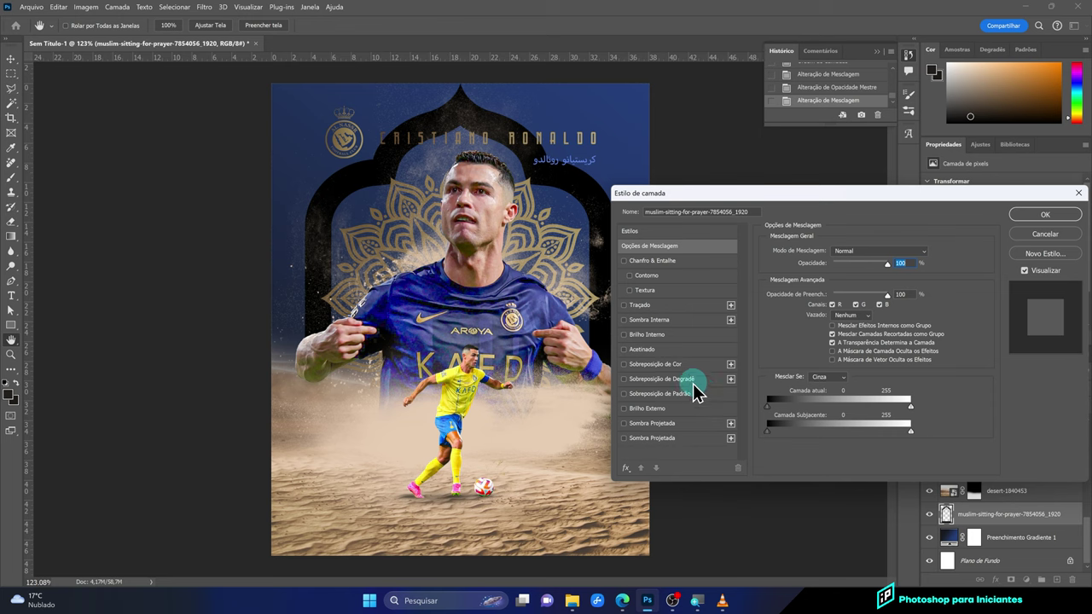
Add a Gradient Overlay to the arch layer and make its left gradient stop dark navy
click(687, 381)
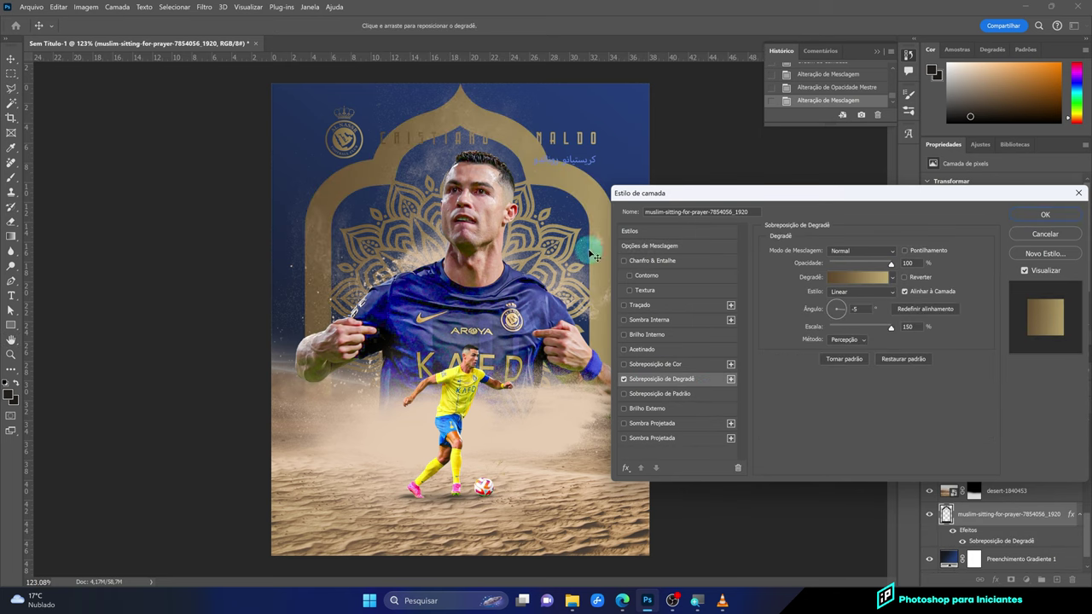
click(840, 277)
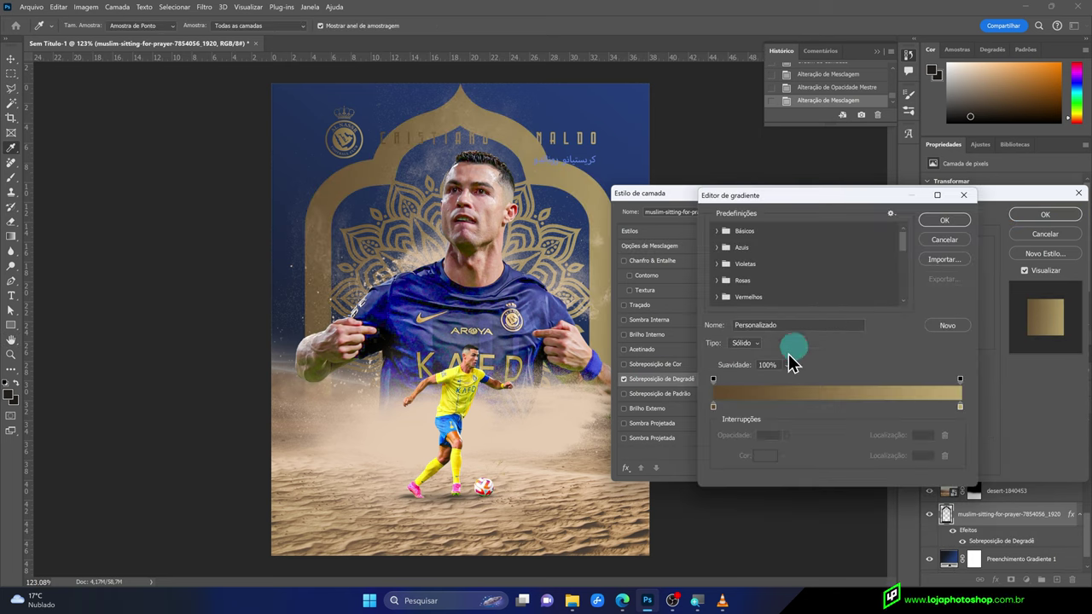
double_click(714, 409)
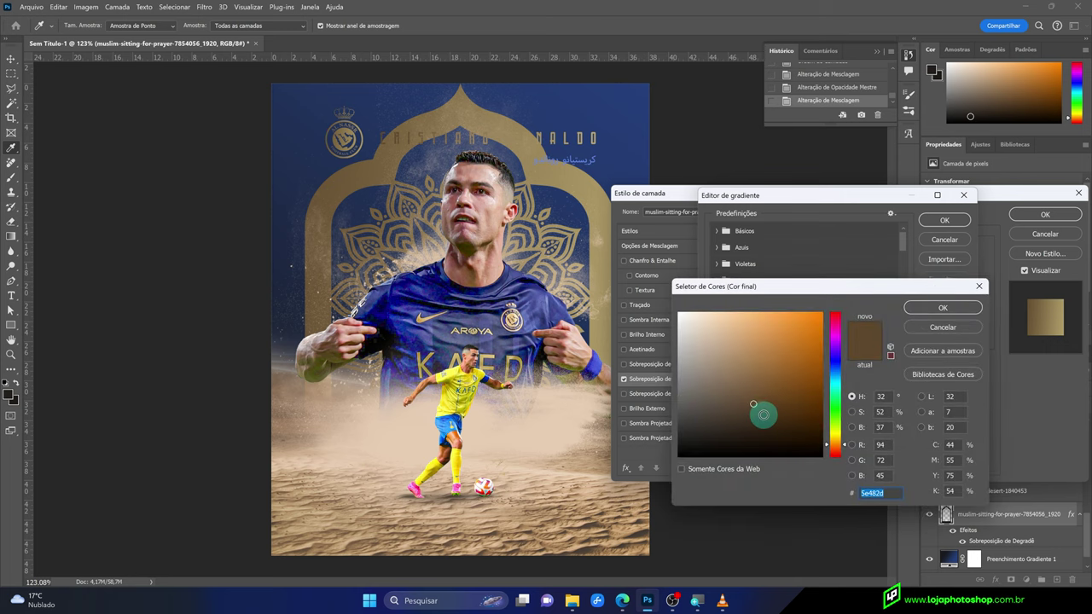
drag(835, 373, 835, 363)
drag(748, 399, 726, 433)
click(938, 308)
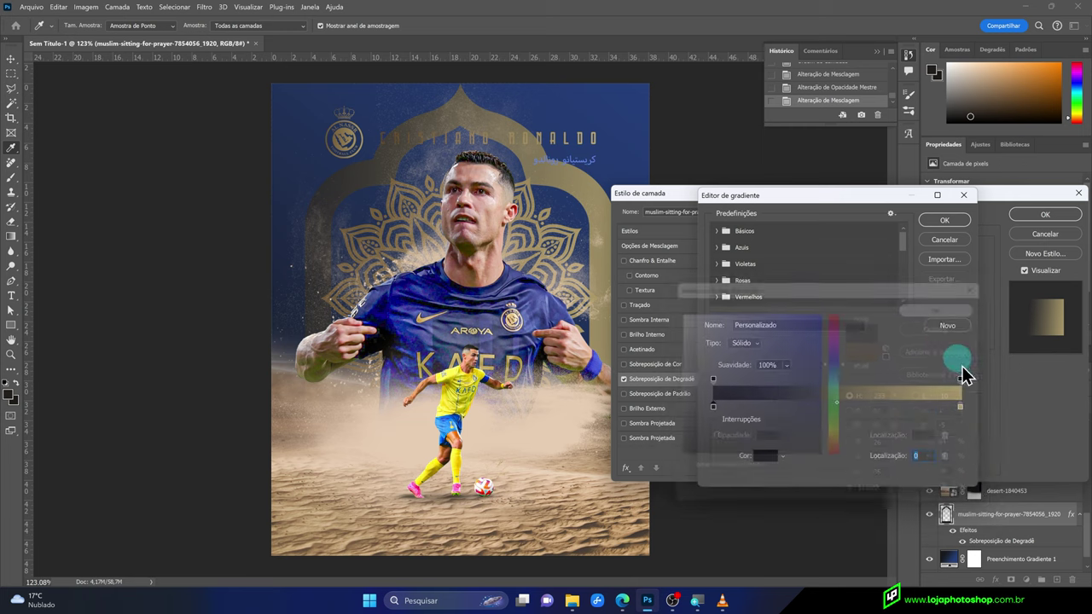
Set the right gradient stop to medium blue 344f8e and apply the blue overlay
double_click(960, 409)
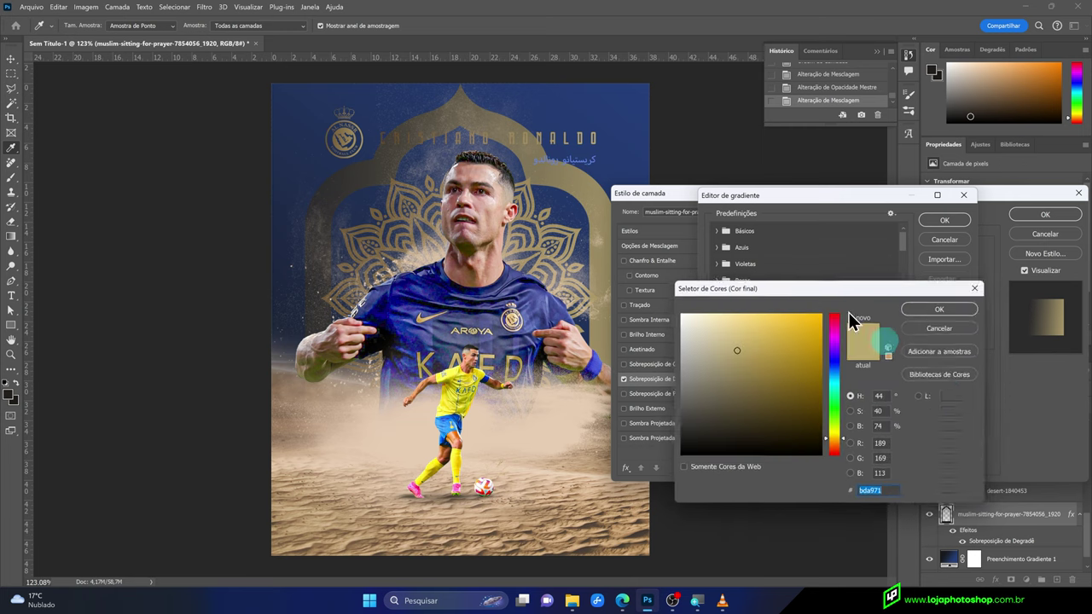
click(661, 166)
drag(672, 173, 778, 388)
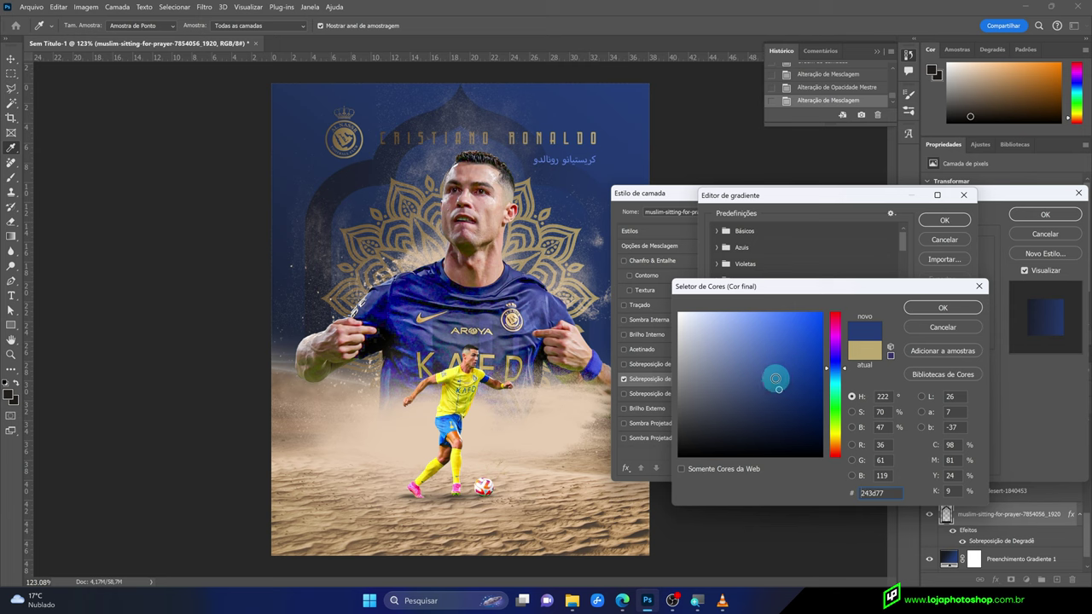
drag(775, 381, 768, 376)
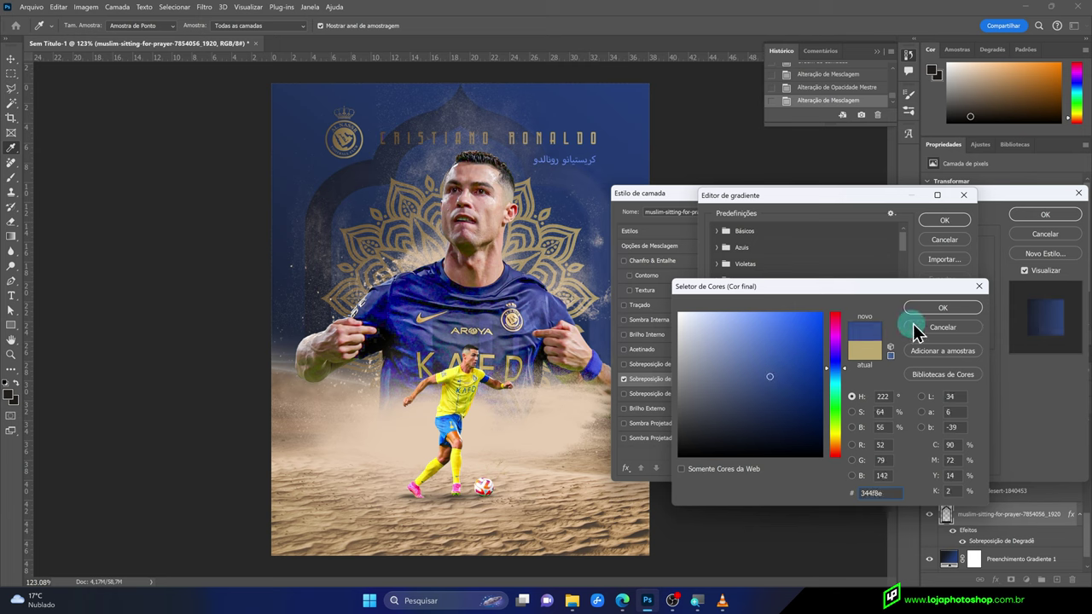
click(938, 309)
click(944, 221)
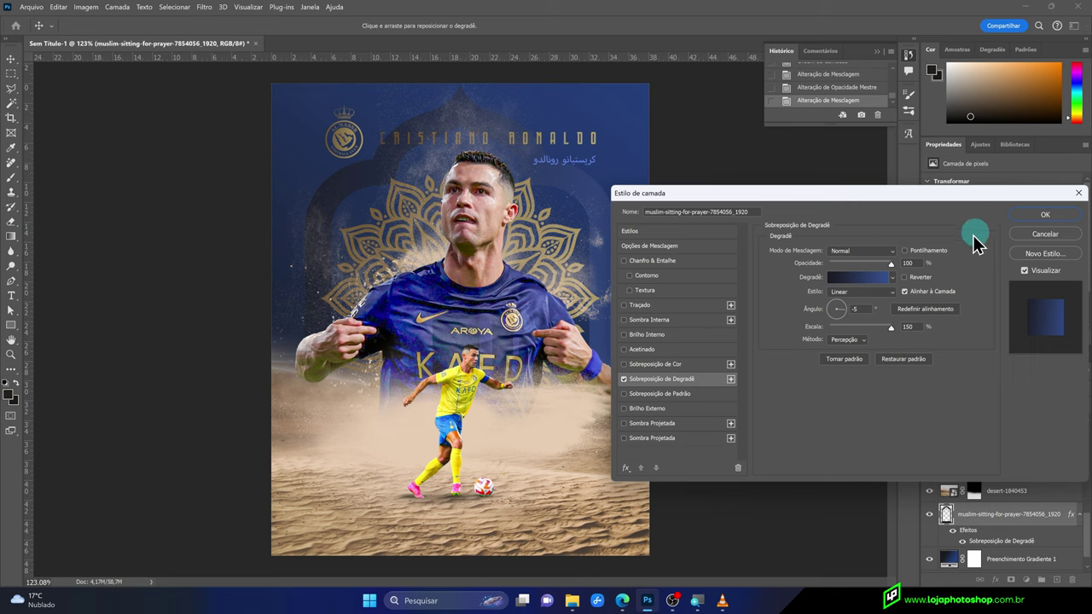
click(1045, 215)
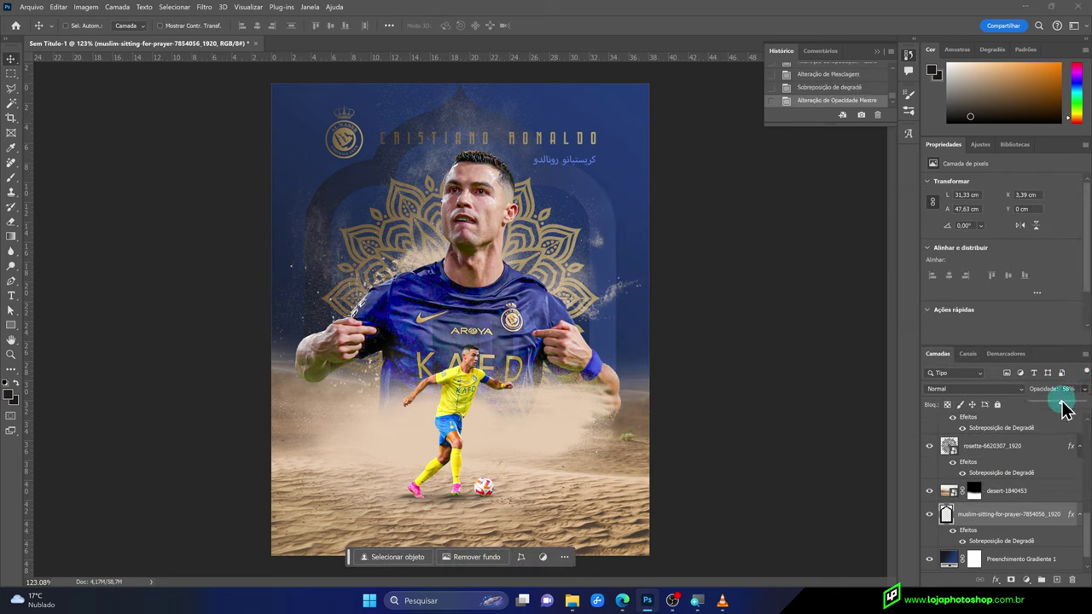
Lower the arch layer's opacity to 70% and select the rosette mandala layer
drag(1062, 402, 1049, 402)
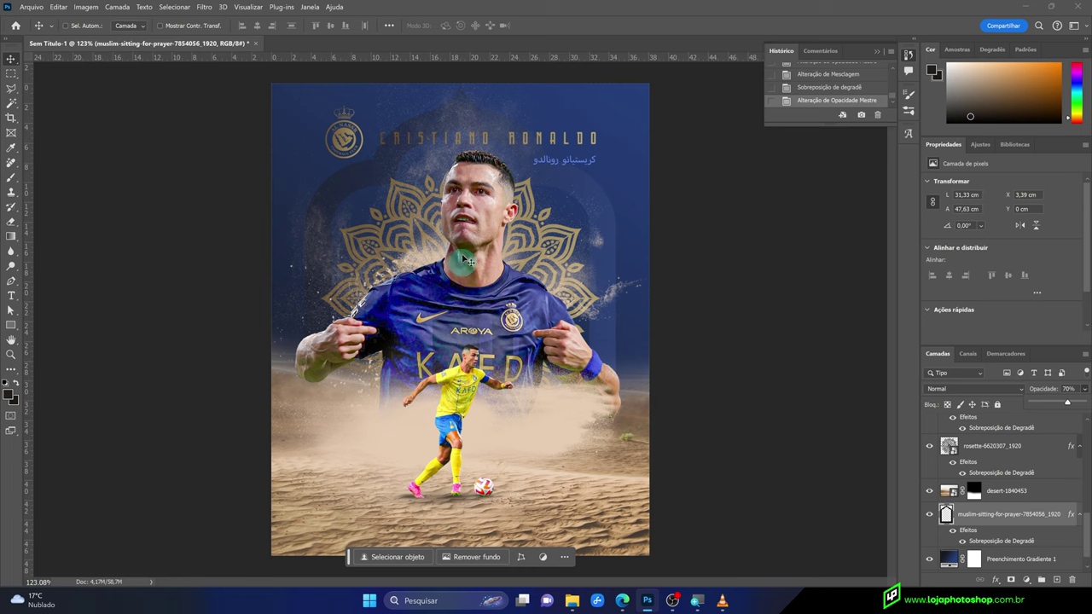
scroll(461, 219, down, 2)
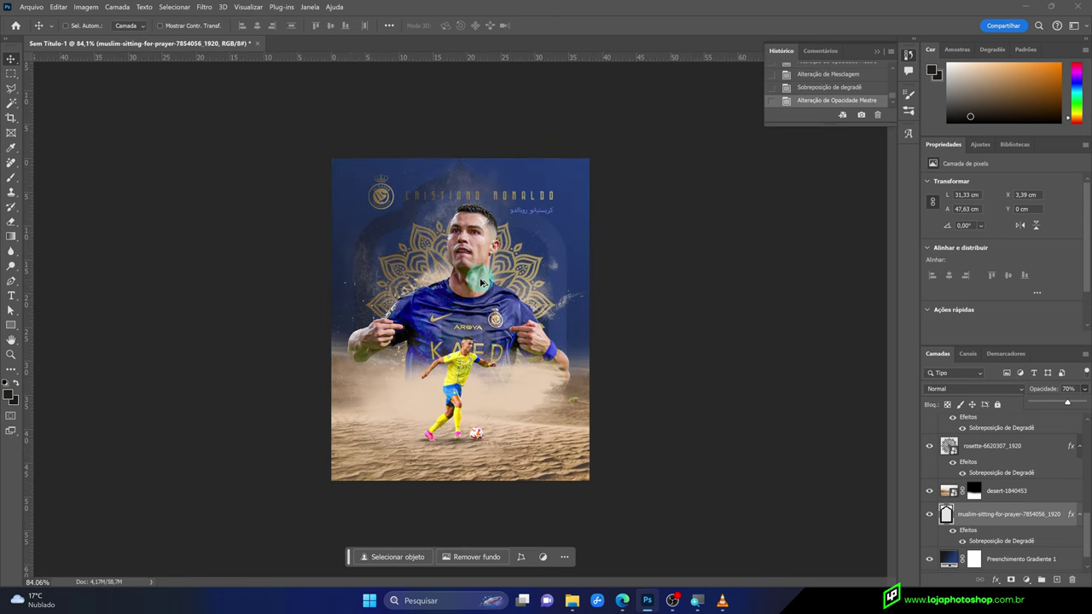
scroll(401, 197, up, 1)
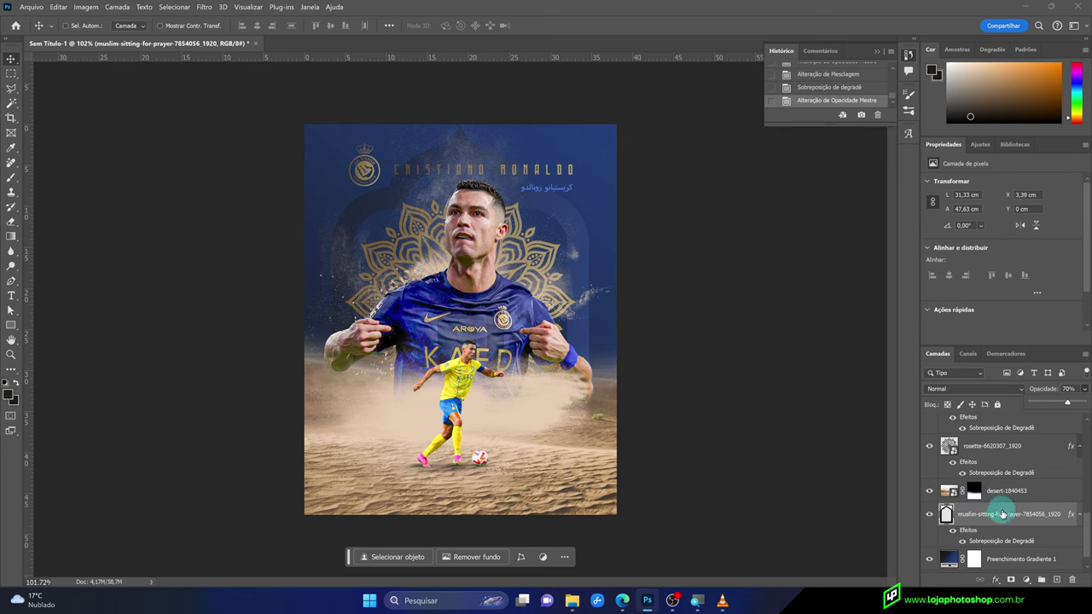
scroll(1013, 501, up, 3)
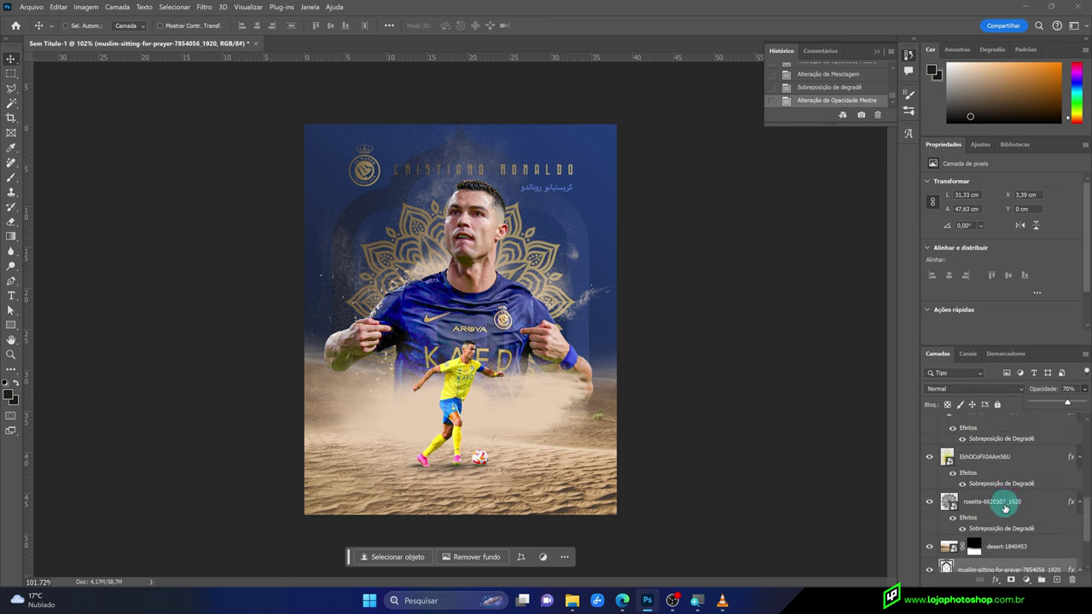
click(1007, 508)
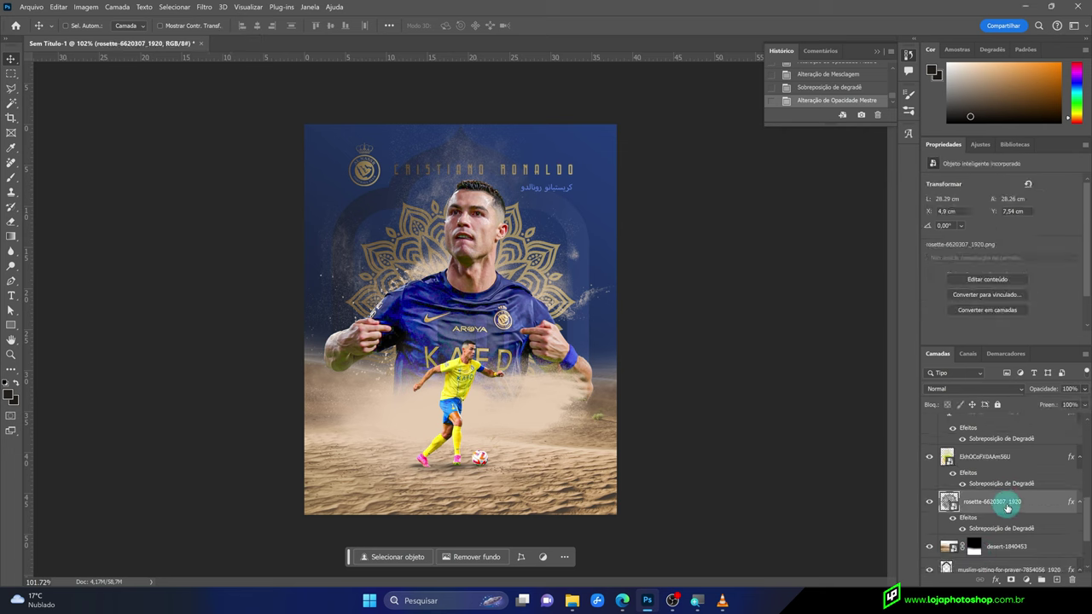
scroll(1007, 509, up, 2)
scroll(1007, 509, up, 2)
scroll(1007, 508, up, 2)
scroll(1007, 508, up, 2)
scroll(1007, 506, up, 3)
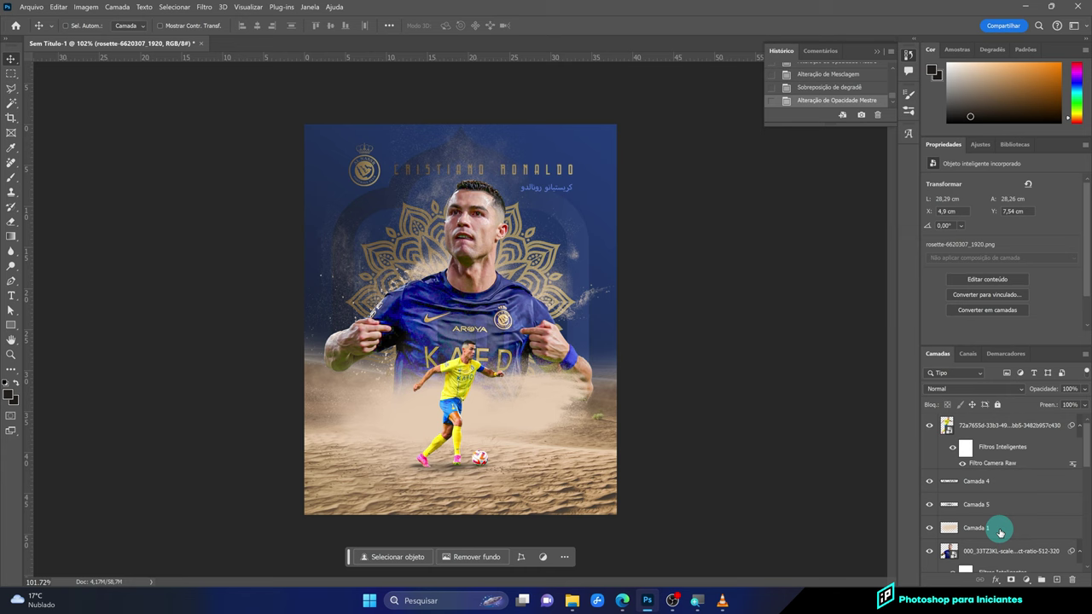
Shift Camada 1's artwork lower and move dust layers Camada 4 and 5 down about 0.85 cm
click(999, 532)
drag(547, 325, 547, 344)
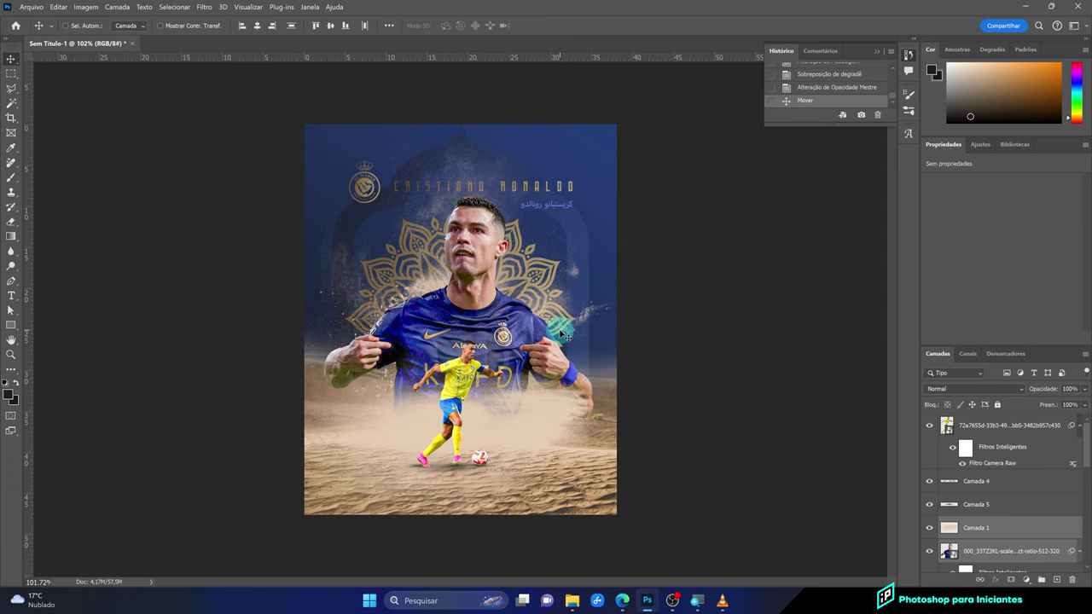
click(1014, 510)
shift+click(1004, 481)
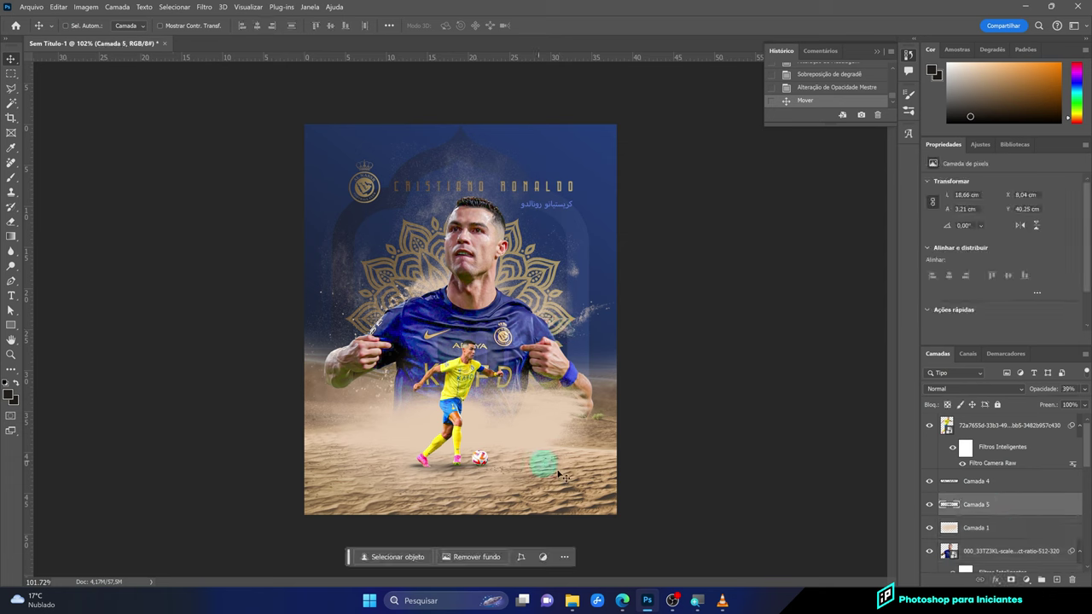
drag(539, 451, 515, 452)
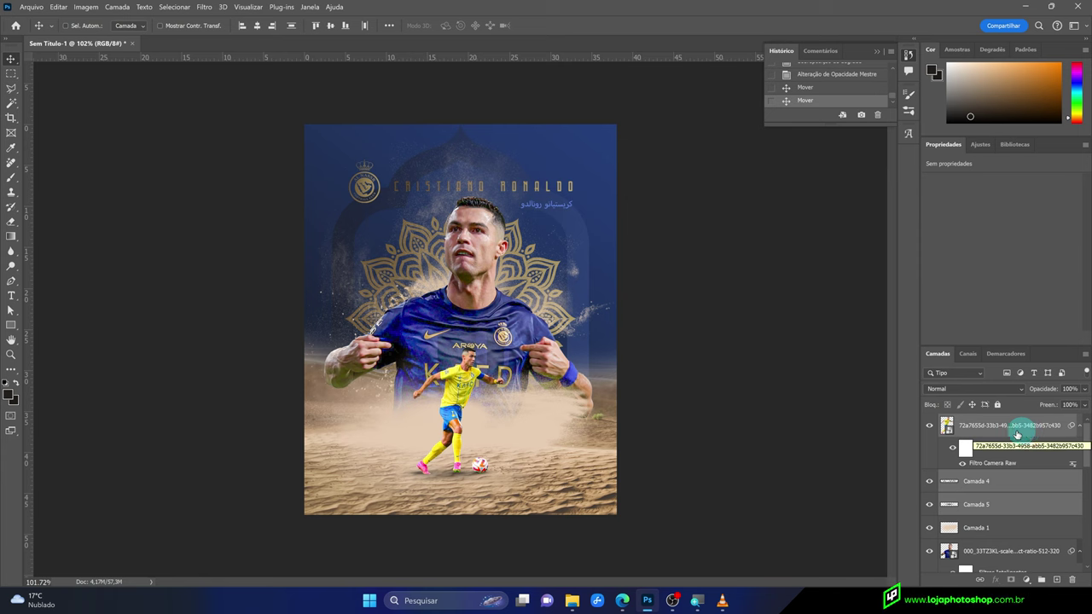
scroll(522, 452, up, 1)
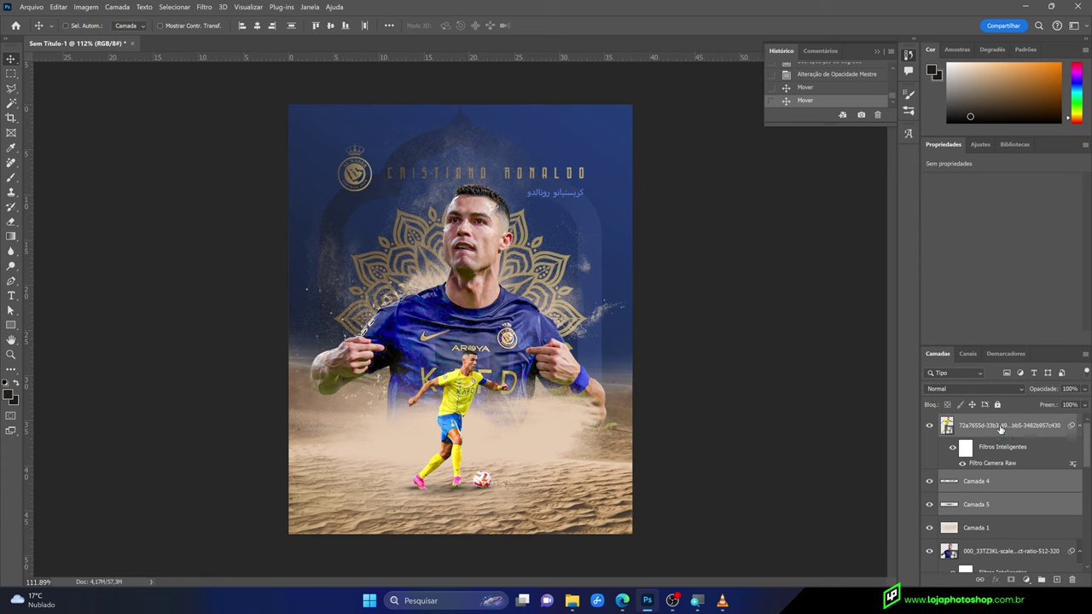
click(999, 426)
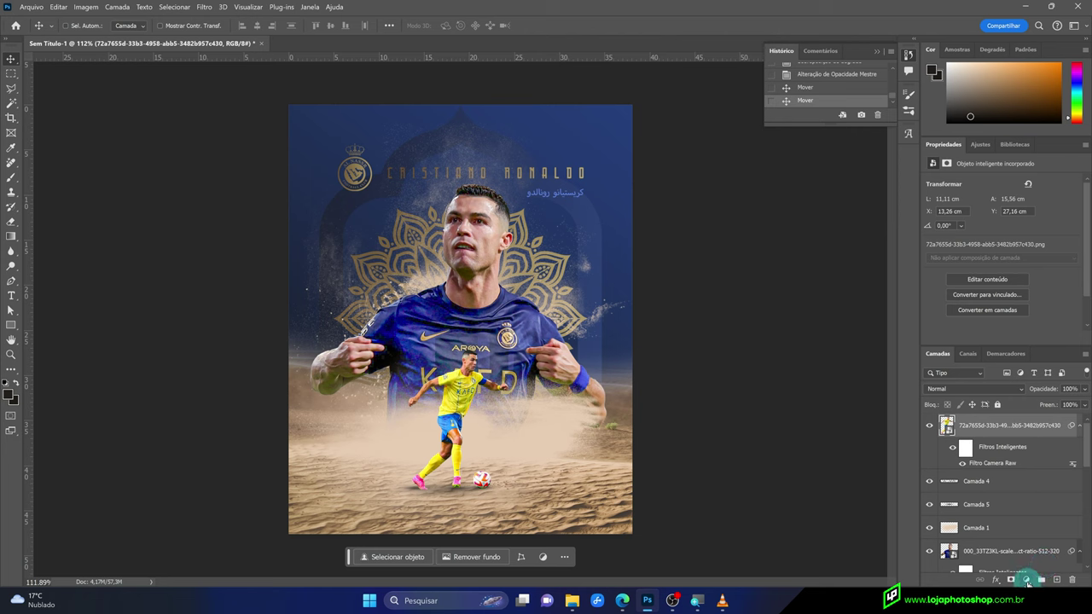
Add a Color Lookup adjustment layer with the 2Strip.look 3DLUT
click(1027, 580)
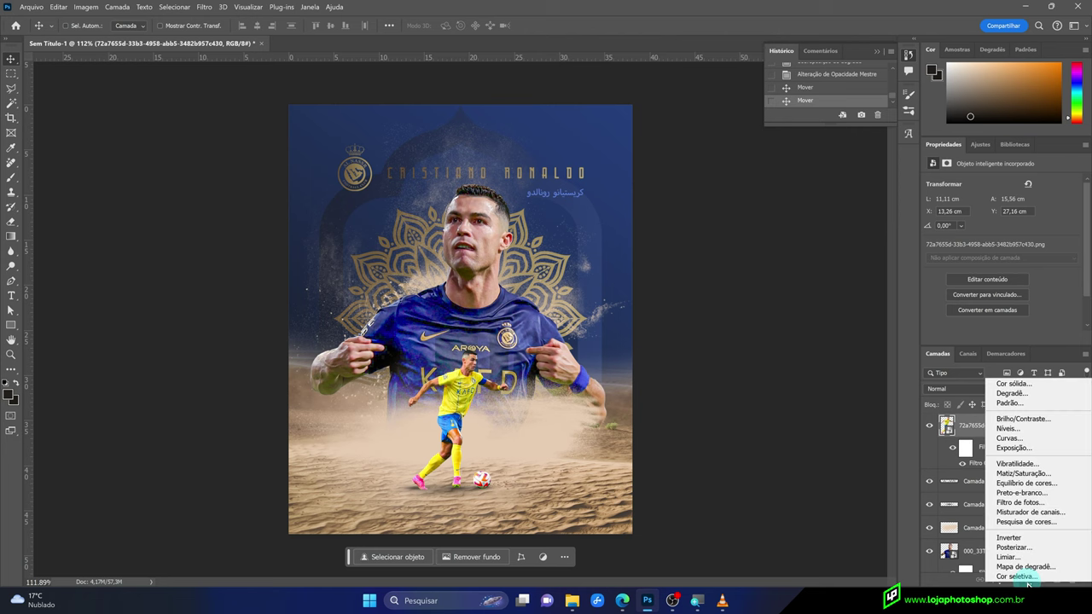
click(1041, 521)
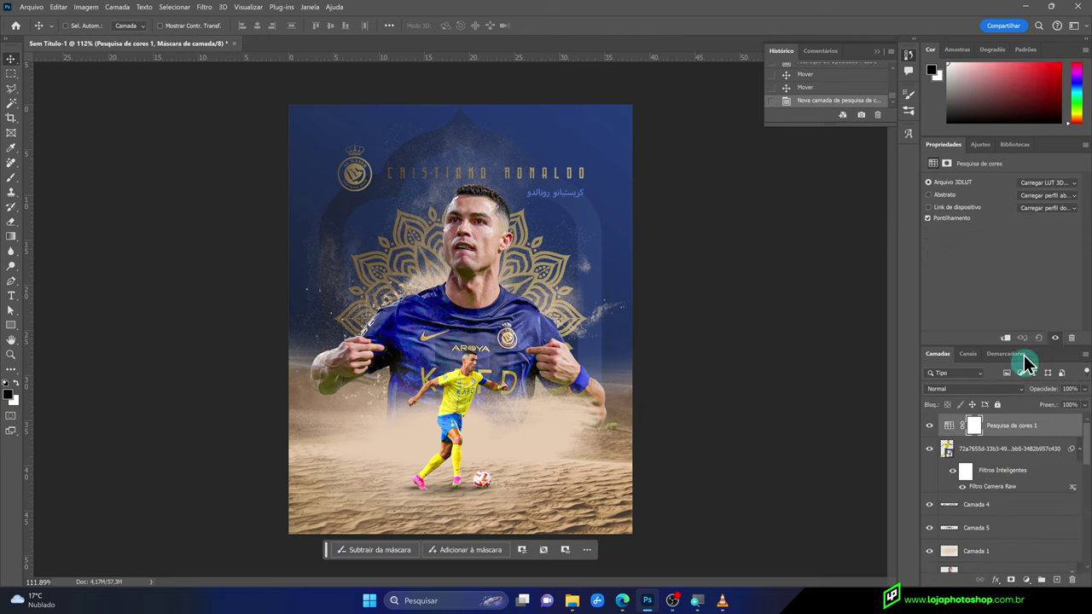
click(1040, 184)
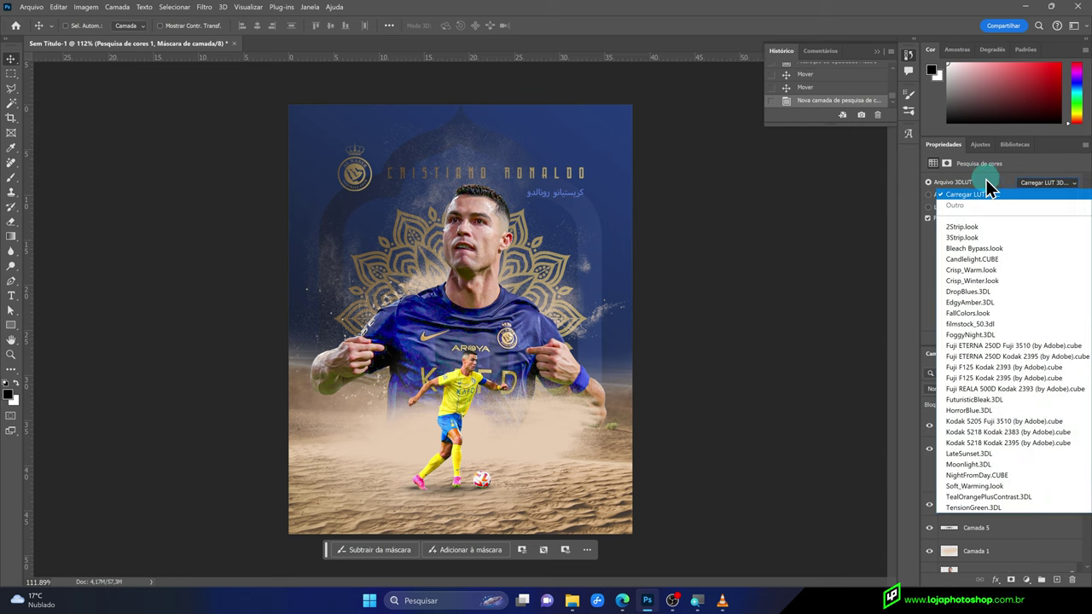
click(982, 227)
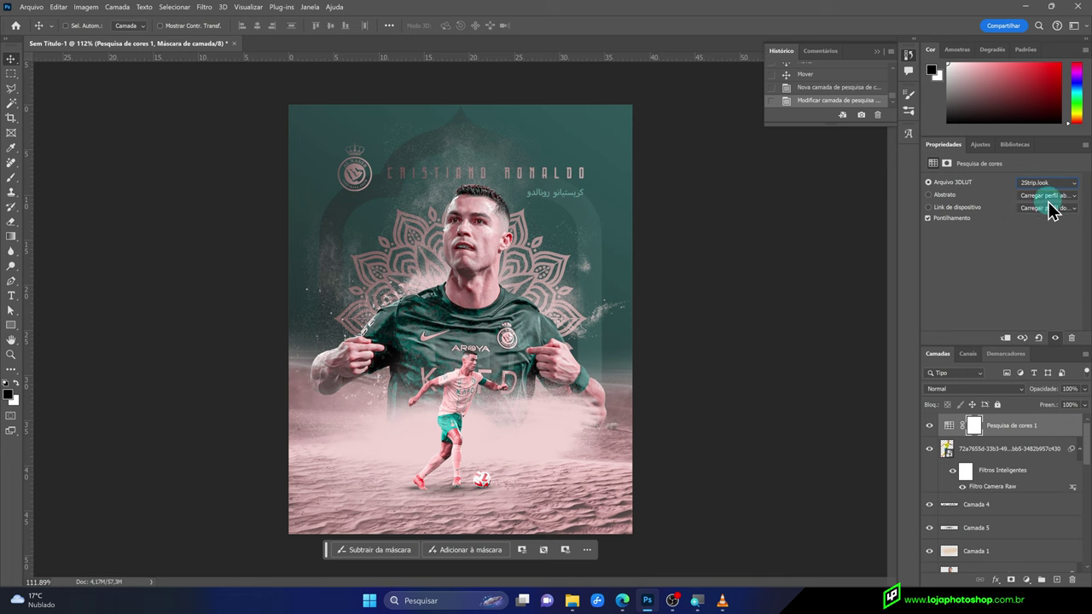
Preview LUT presets like FuturisticBleak, Moonlight and Soft_Warming, landing back on FallColors.look
key(Down)
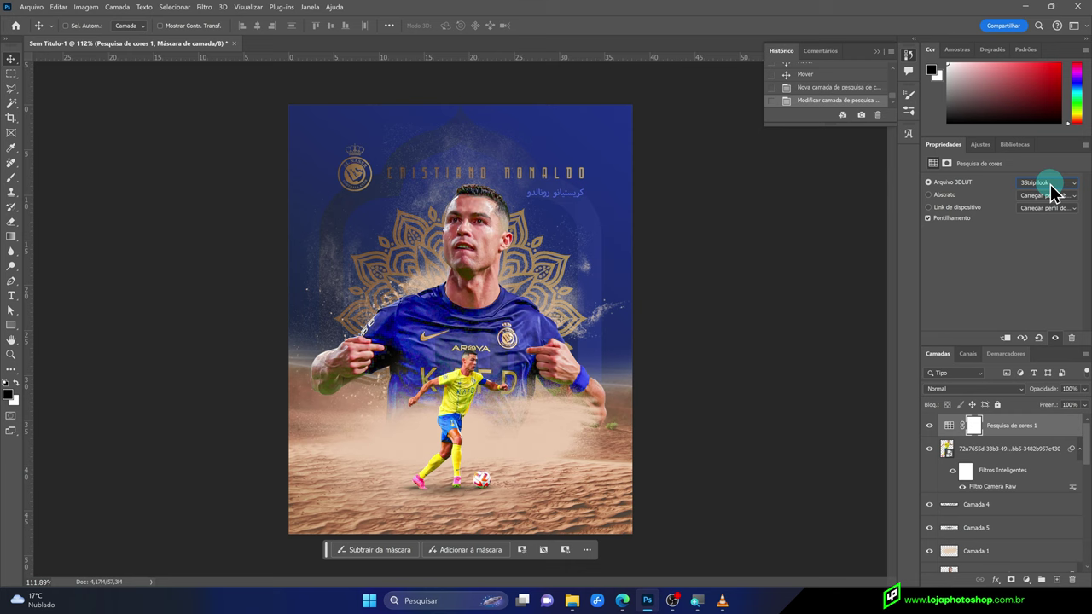
key(Down)
key(Down)
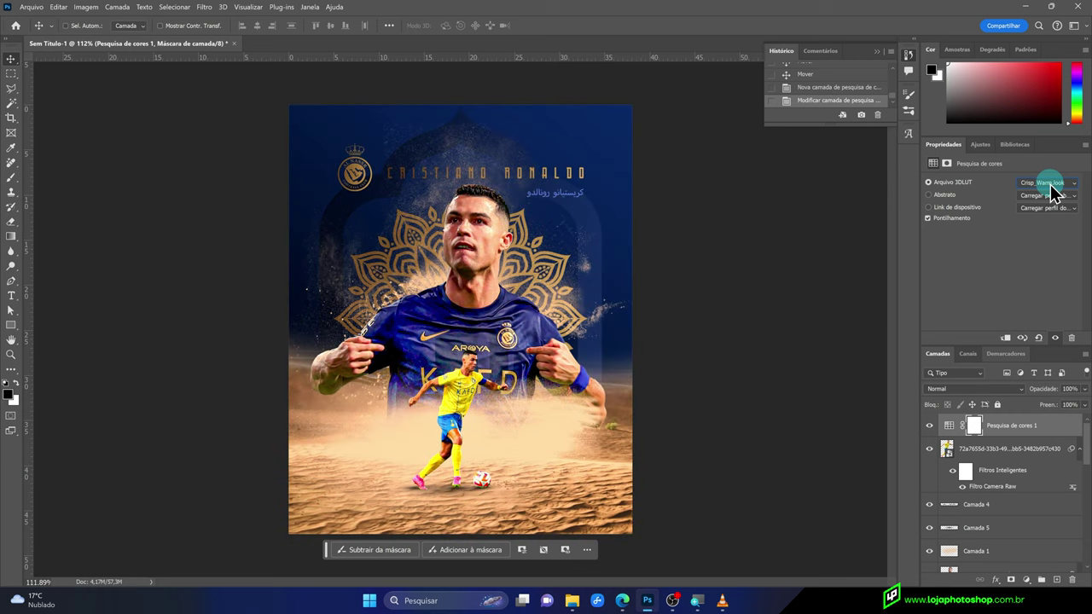
key(Down)
key(Down)
key(Down)
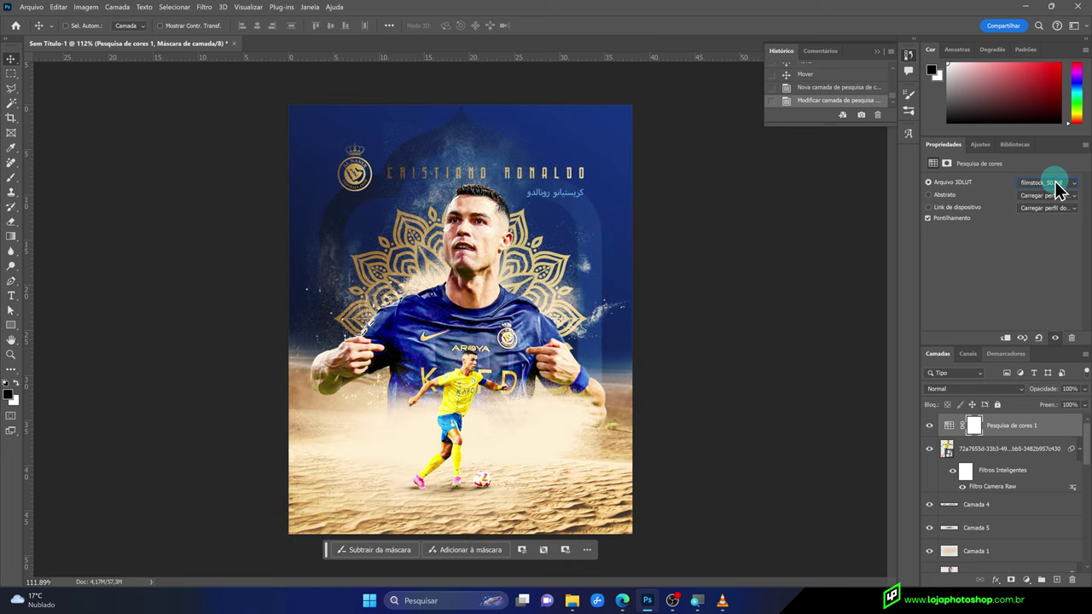
key(Down)
key(Down)
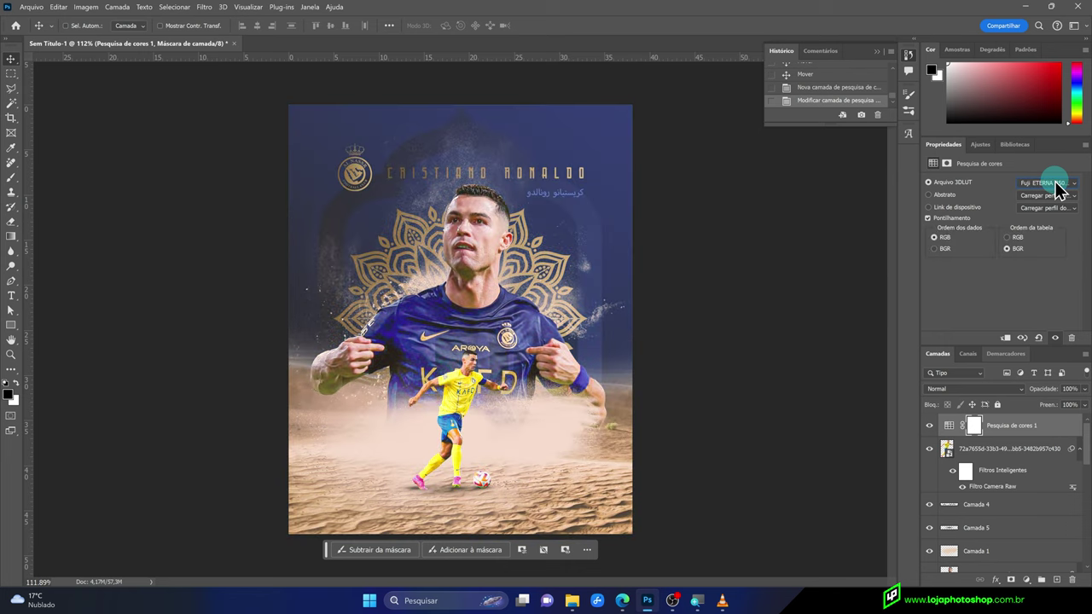
key(Down)
key(Down)
key(Down)
key(Down)
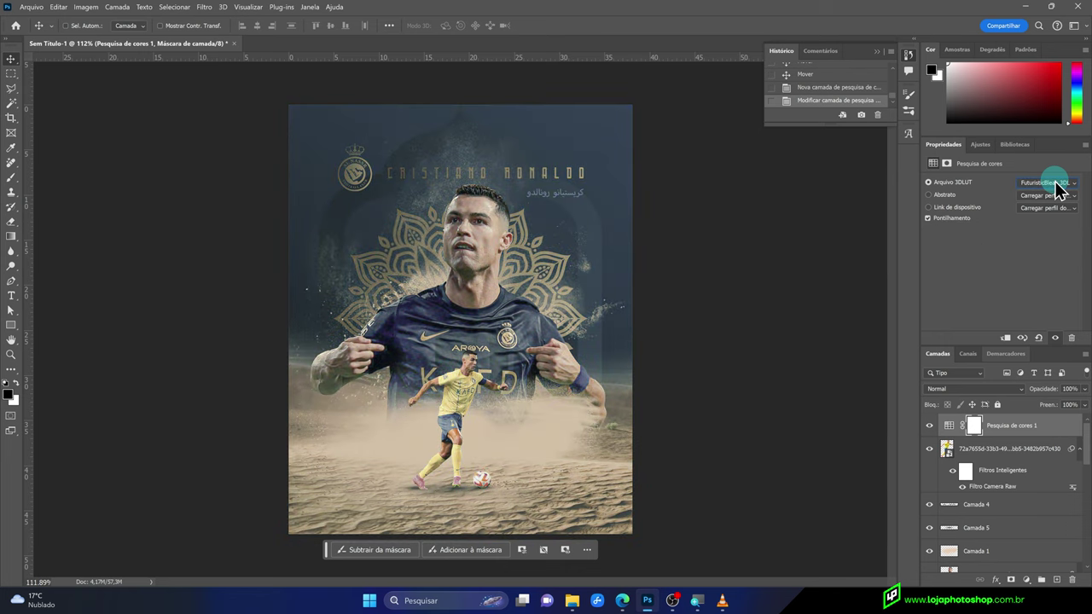
key(Down)
key(Down)
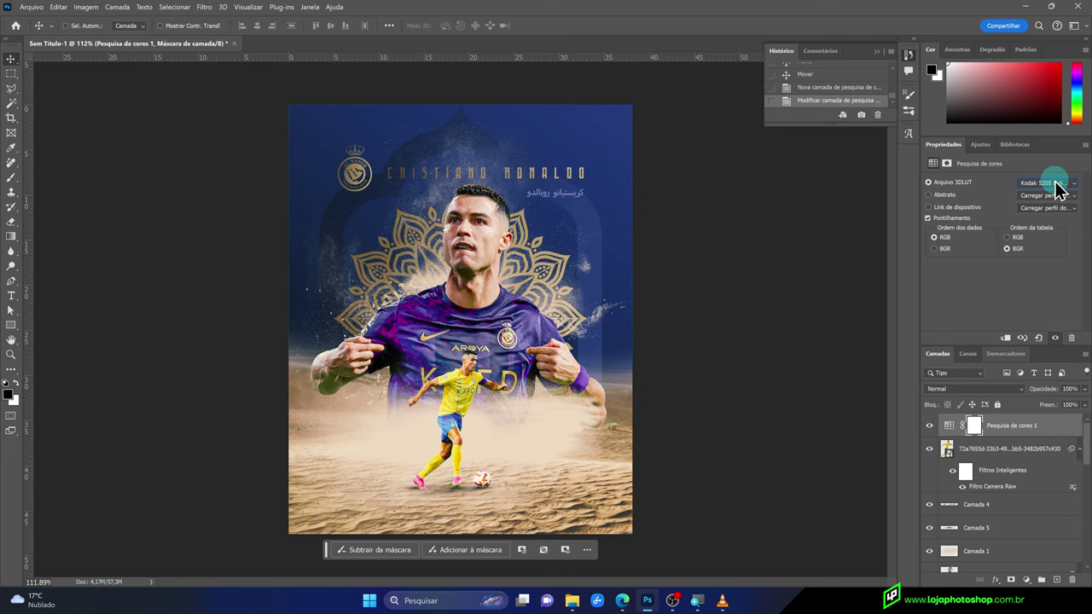
key(Down)
key(Down)
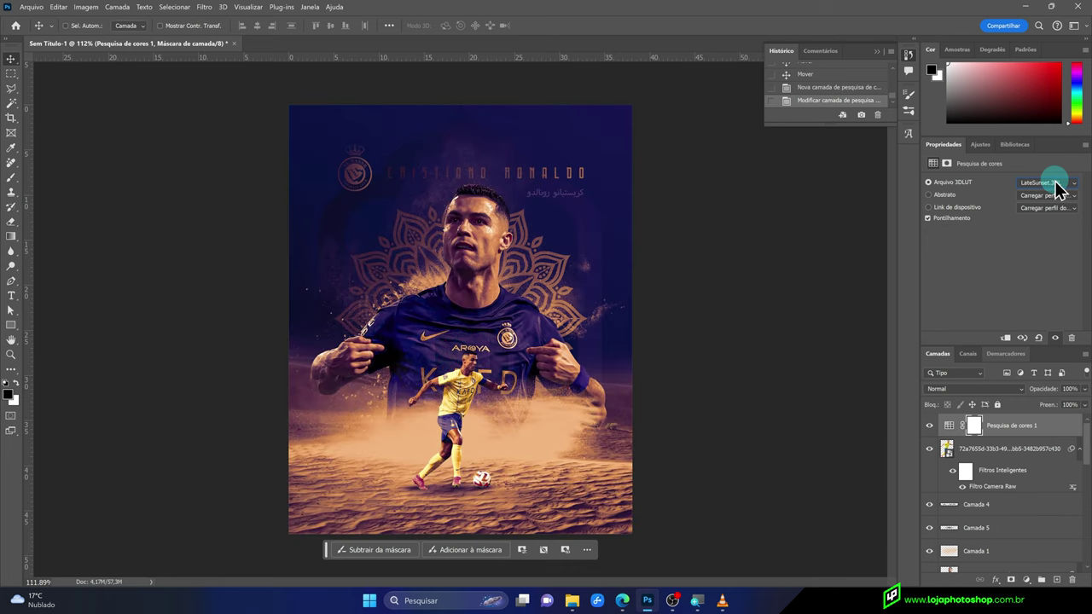
key(Down)
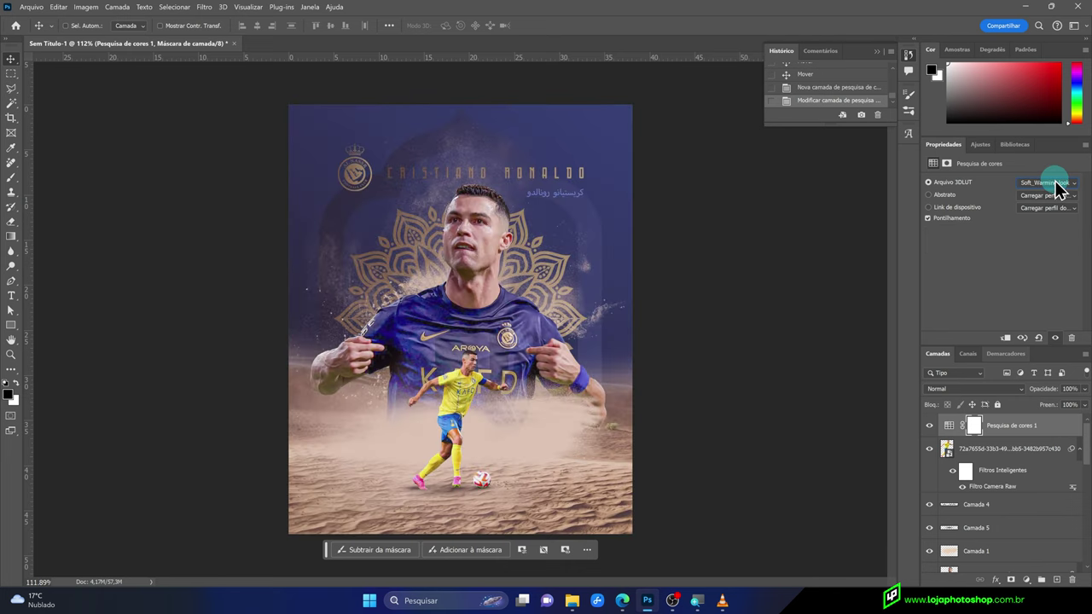
key(Down)
key(Down)
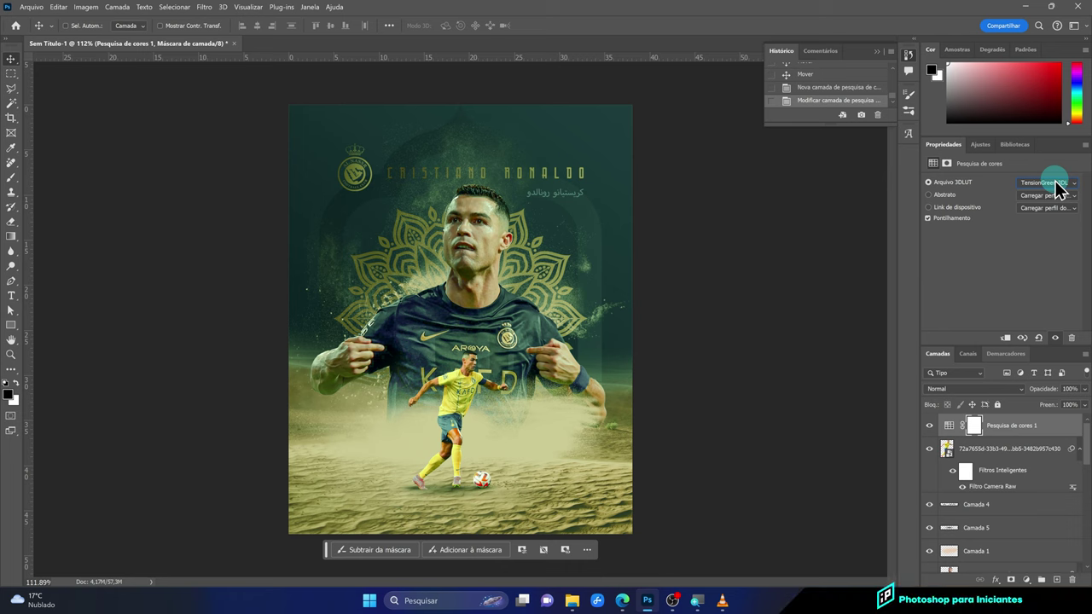
key(Up)
key(Up)
key(Up)
key(Up)
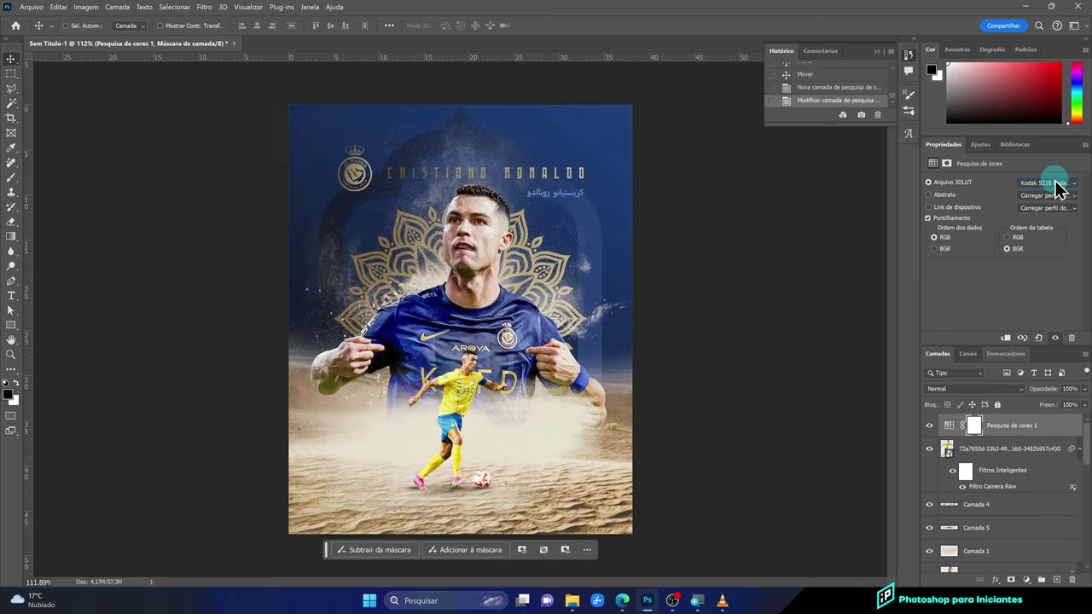
key(Up)
key(Up)
key(Up)
key(Up)
key(Up)
key(Up)
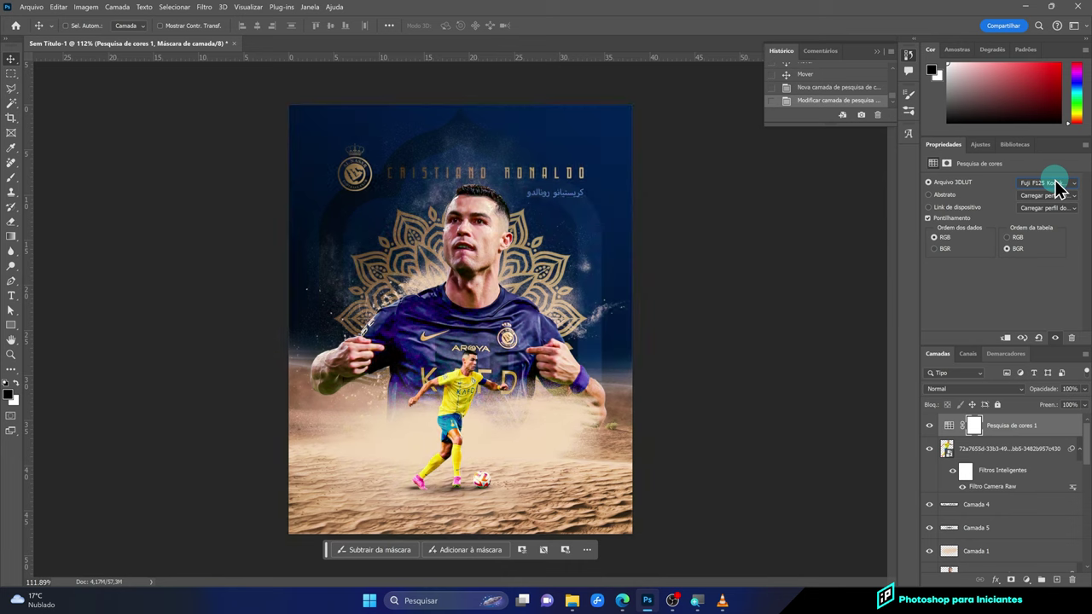
key(Up)
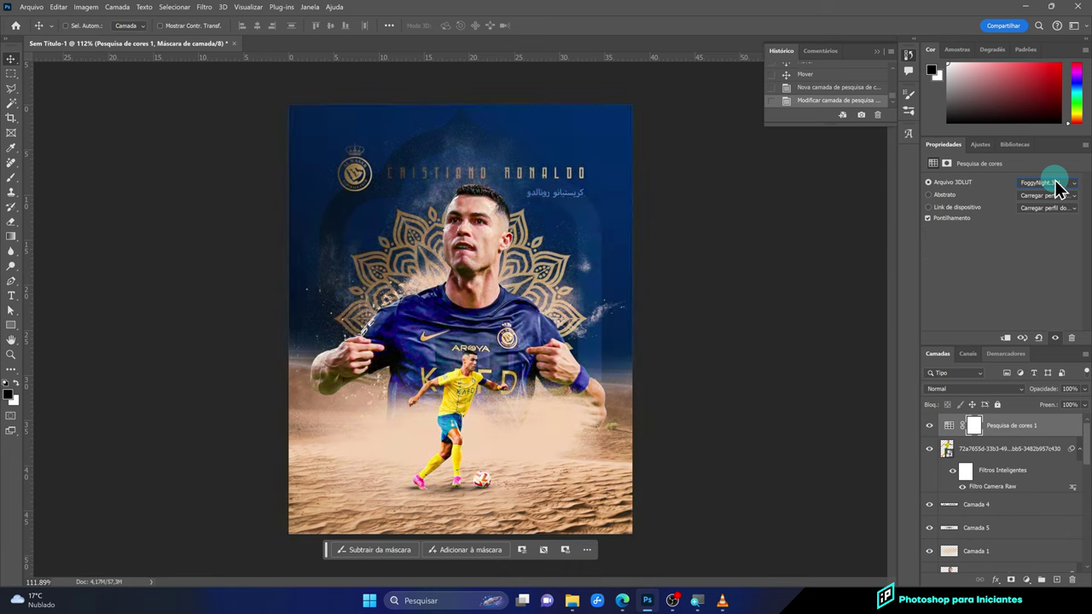
key(Up)
key(Up)
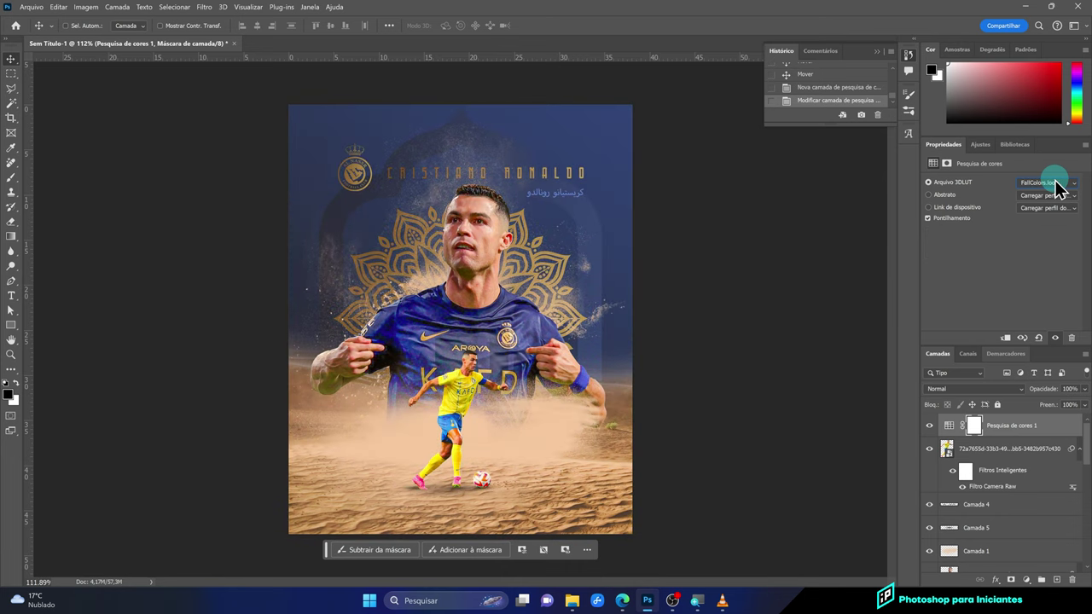
Compare 3Strip.look once more and keep FallColors.look as the final grade
click(1056, 184)
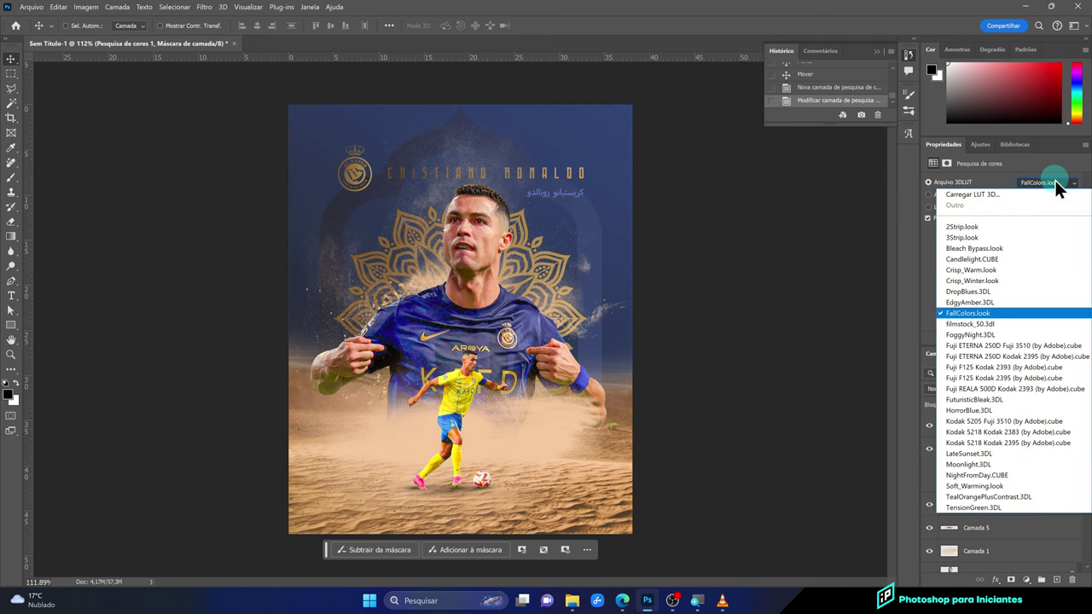
click(999, 238)
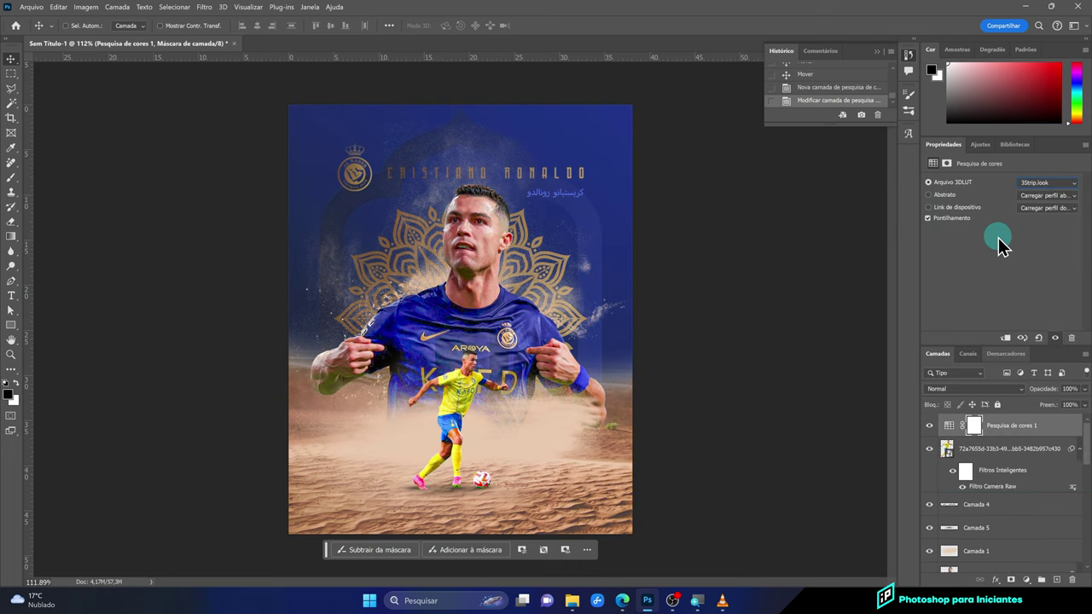
click(1030, 184)
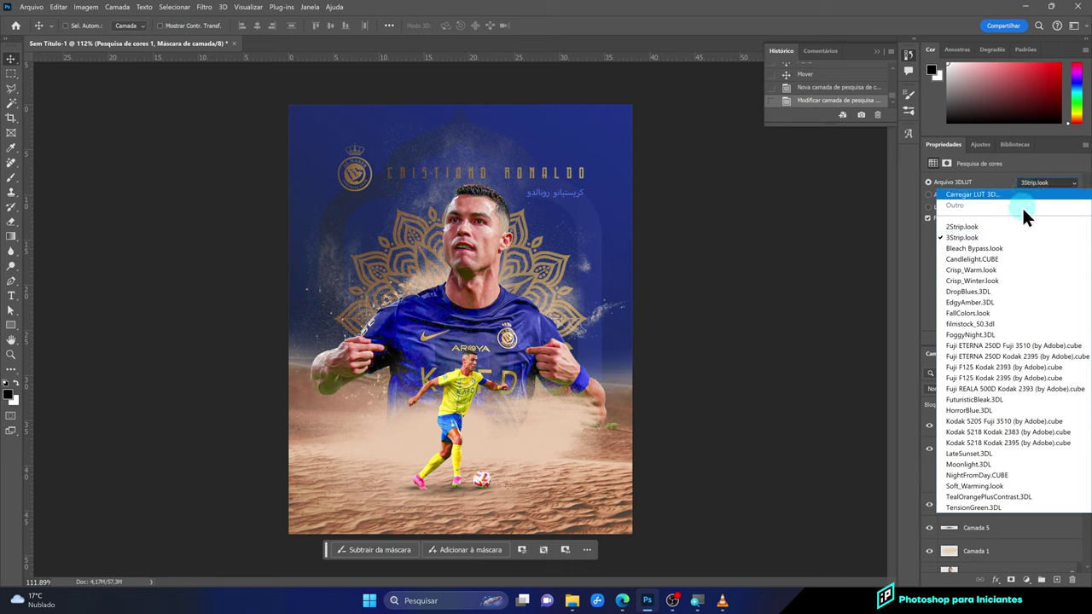
click(1006, 318)
click(1073, 400)
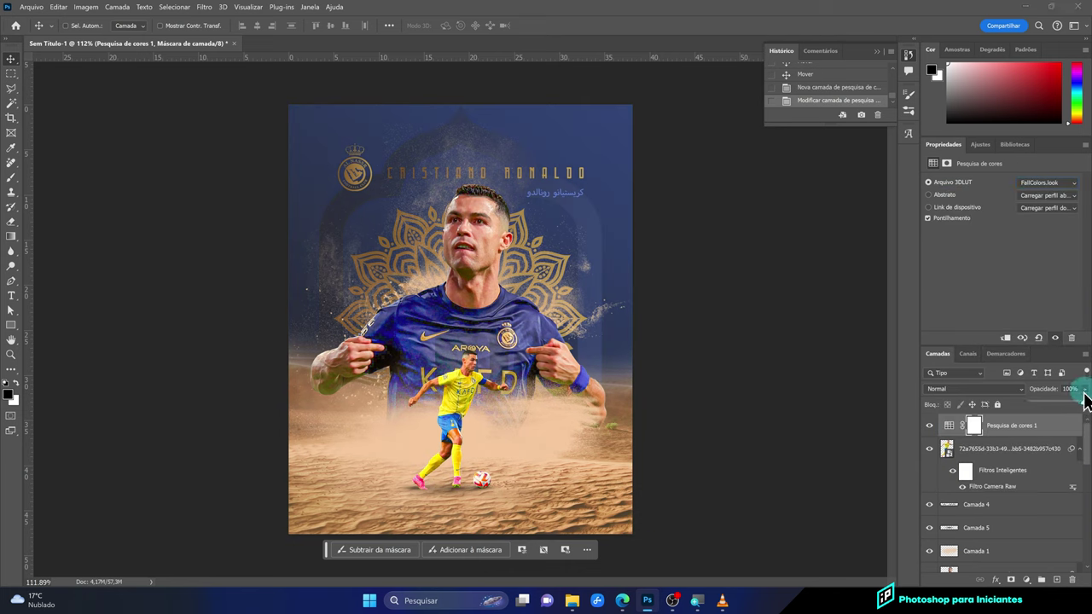
Set Pesquisa de cores 1 to 76% opacity, toggle it to compare, and view at 100%
drag(1073, 410, 1059, 409)
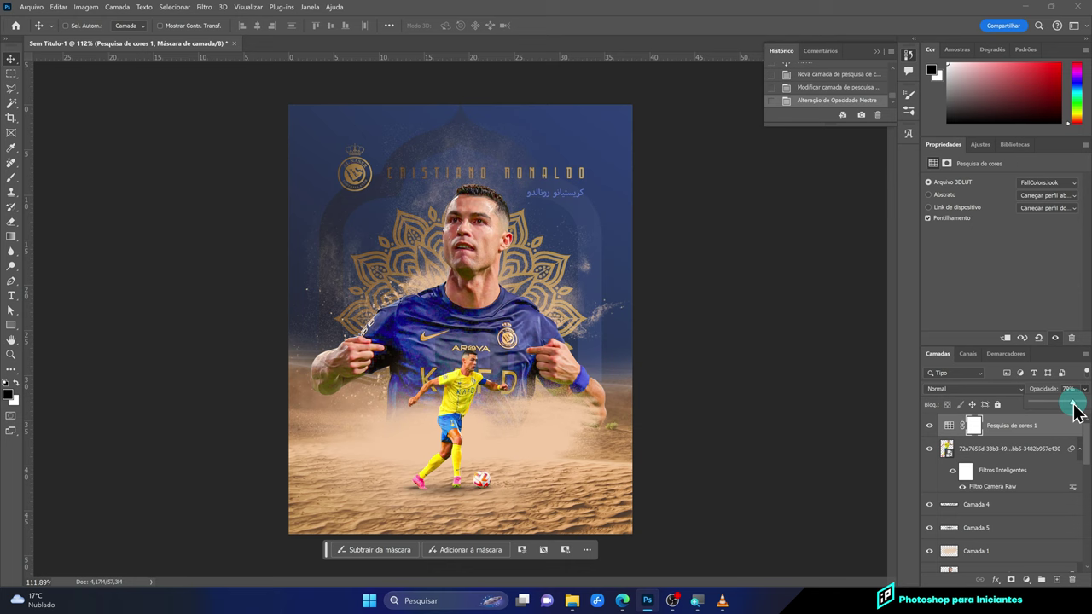
click(928, 428)
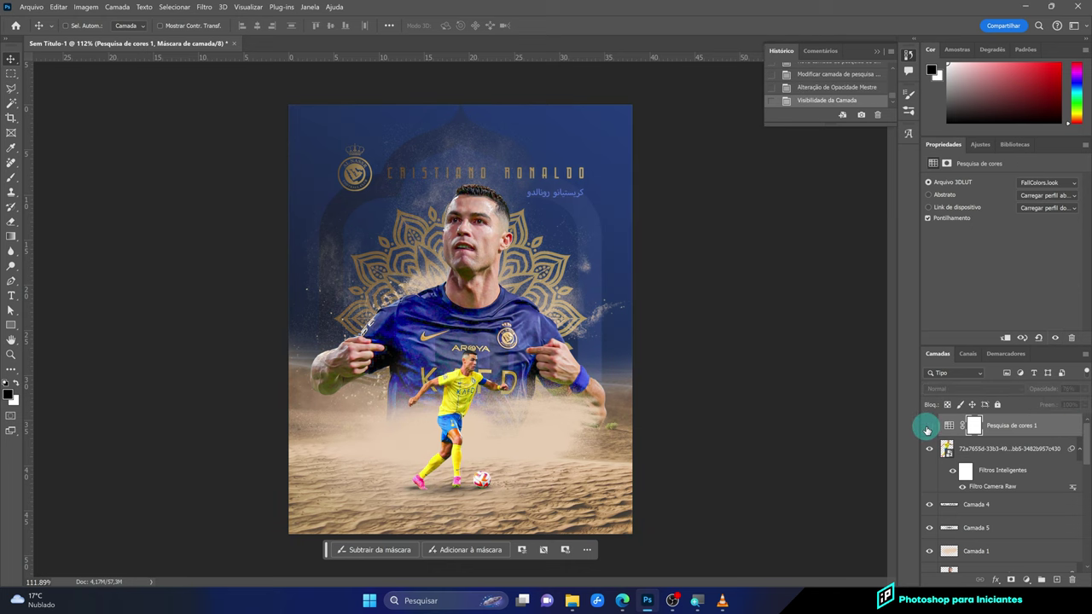
click(928, 428)
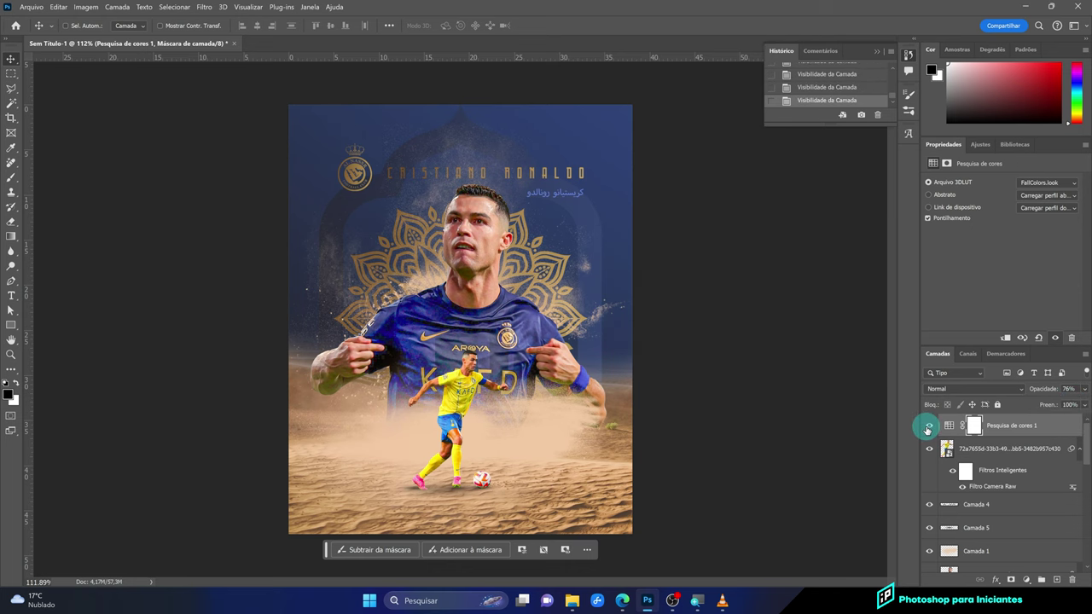
scroll(441, 320, up, 1)
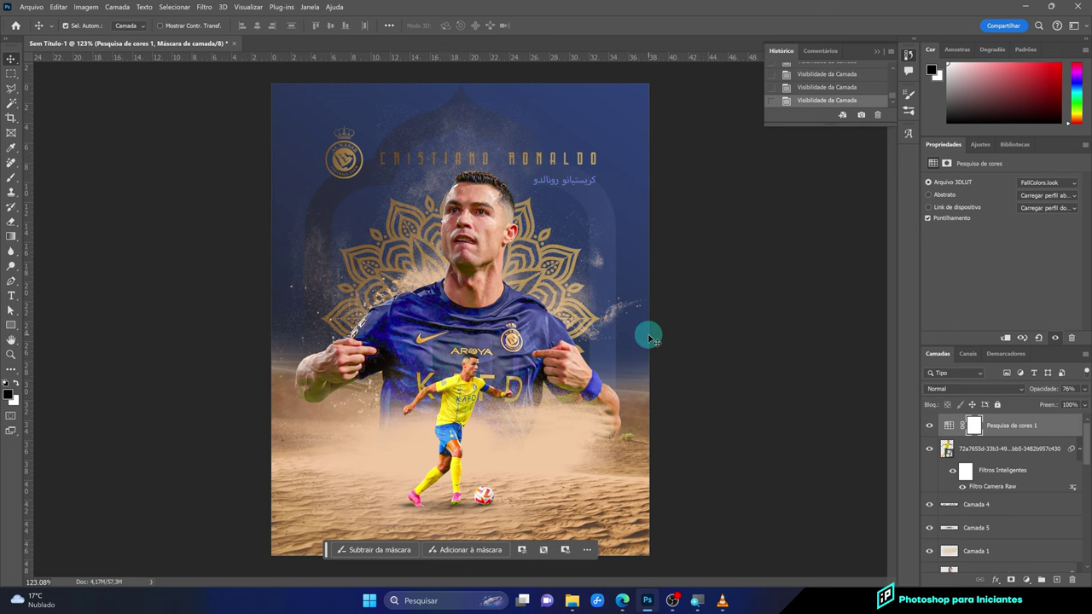
key(ctrl+1)
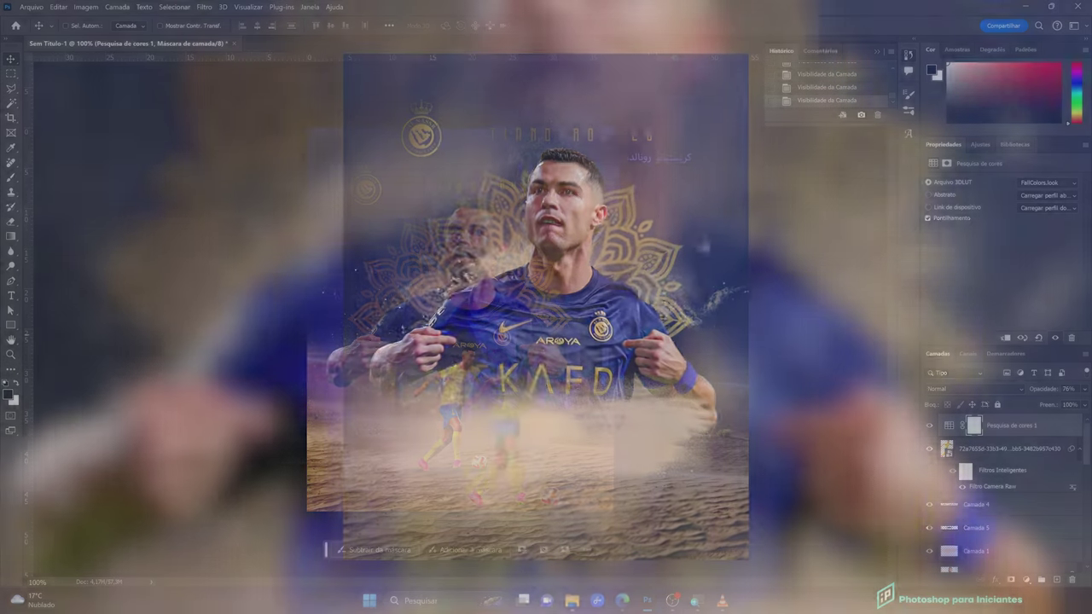